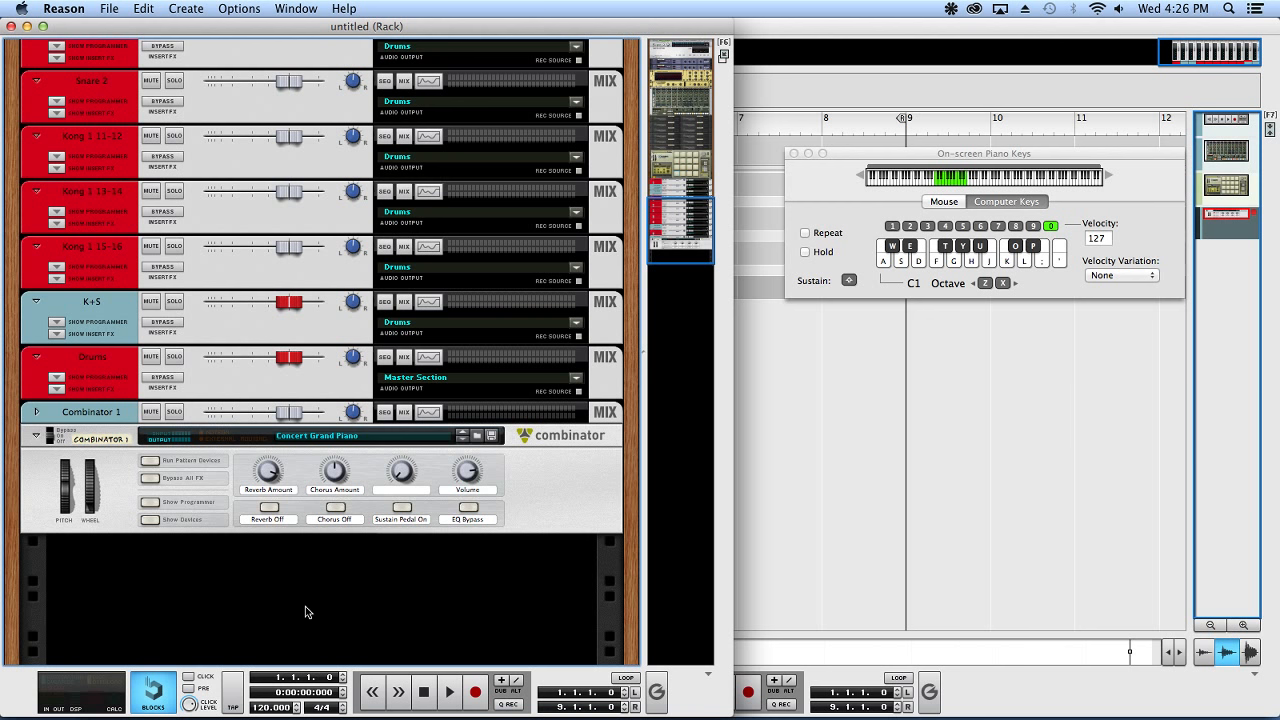
- Add an NN19 Digital Sampler to the rack below the Concert Grand Piano Combinator and combine it into a new Combinator
{"action": "right_click", "coordinate": [307, 612]}
{"action": "mouse_move", "coordinate": [440, 655]}
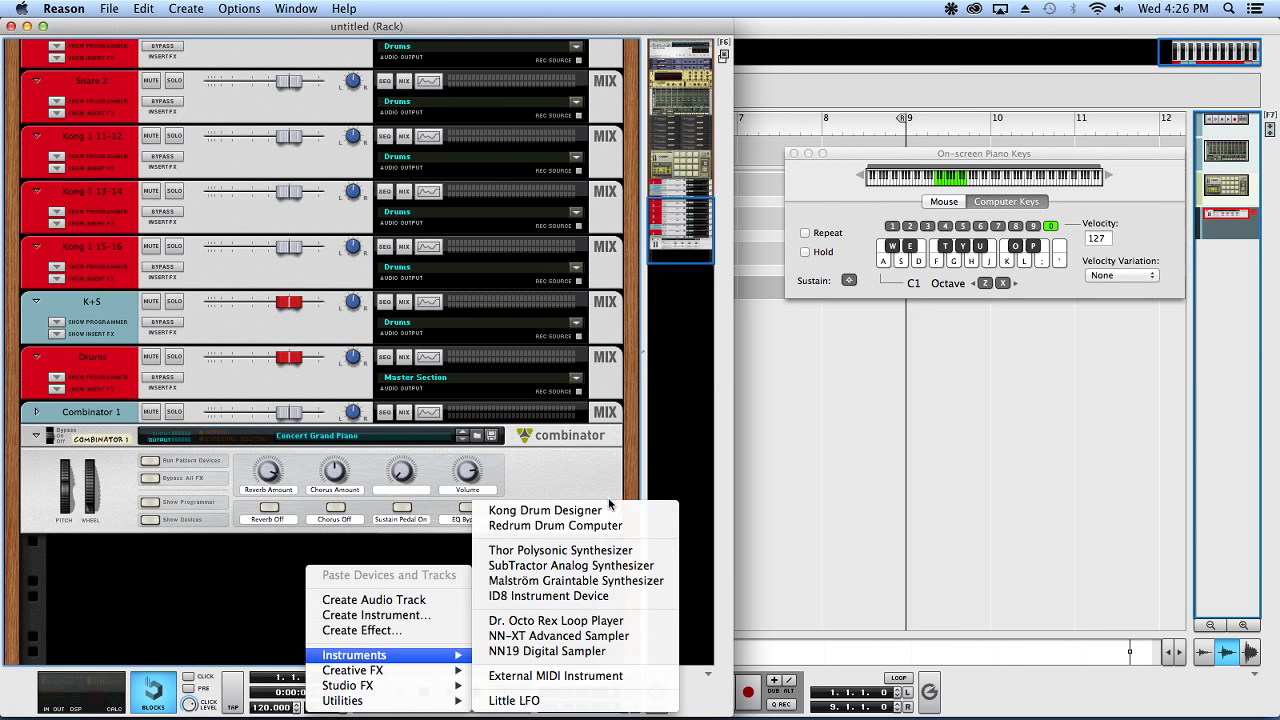
{"action": "left_click", "coordinate": [604, 654]}
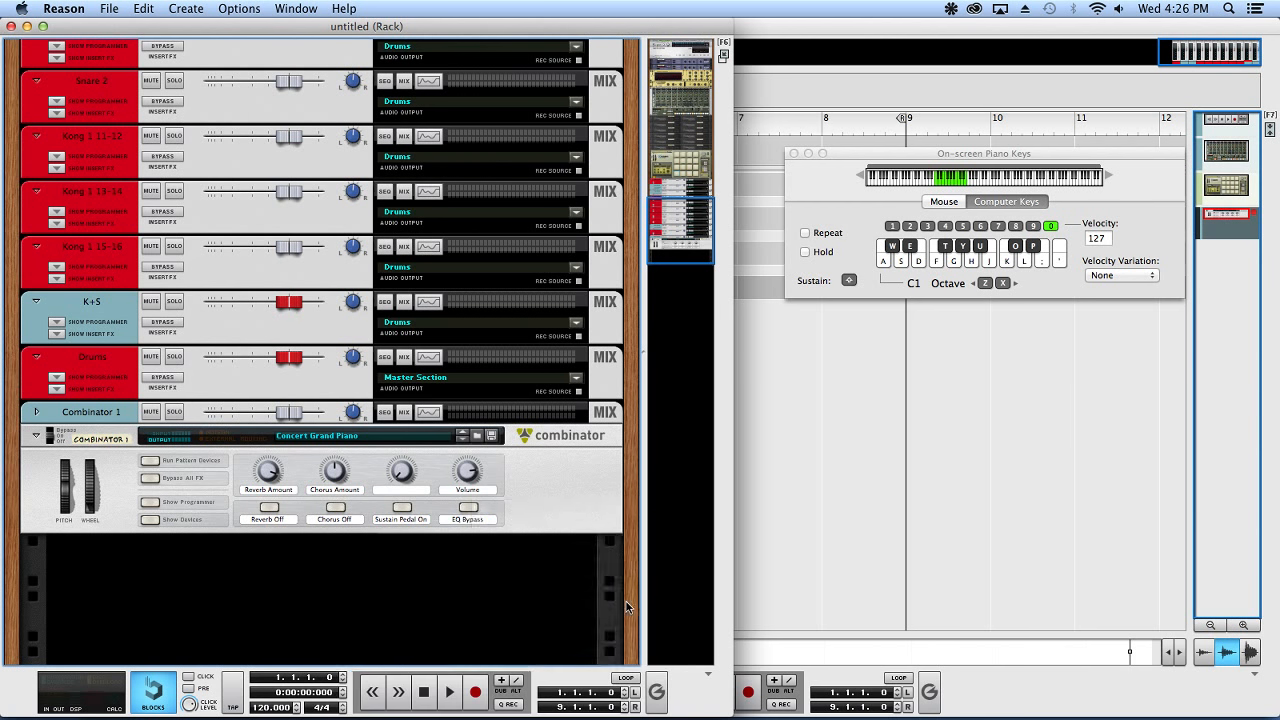
{"action": "right_click", "coordinate": [492, 455]}
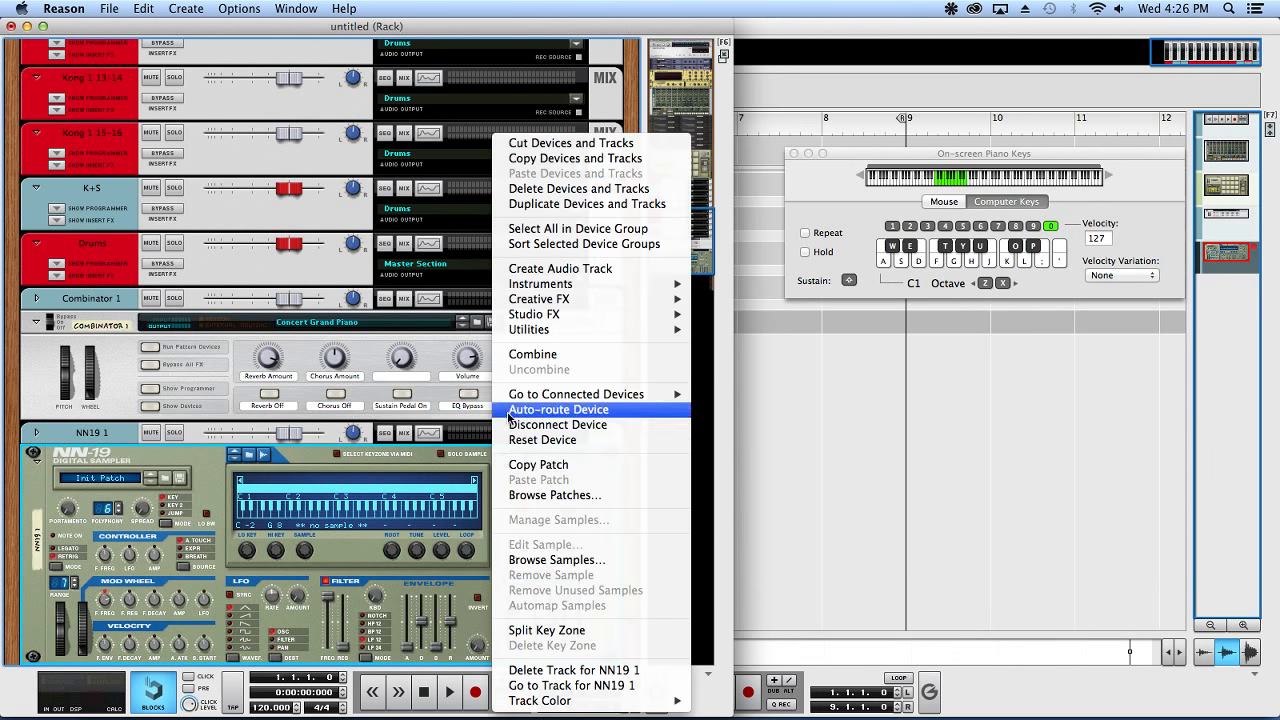
{"action": "left_click", "coordinate": [540, 354]}
{"action": "scroll", "coordinate": [258, 552], "scroll_direction": "down", "scroll_amount": 3}
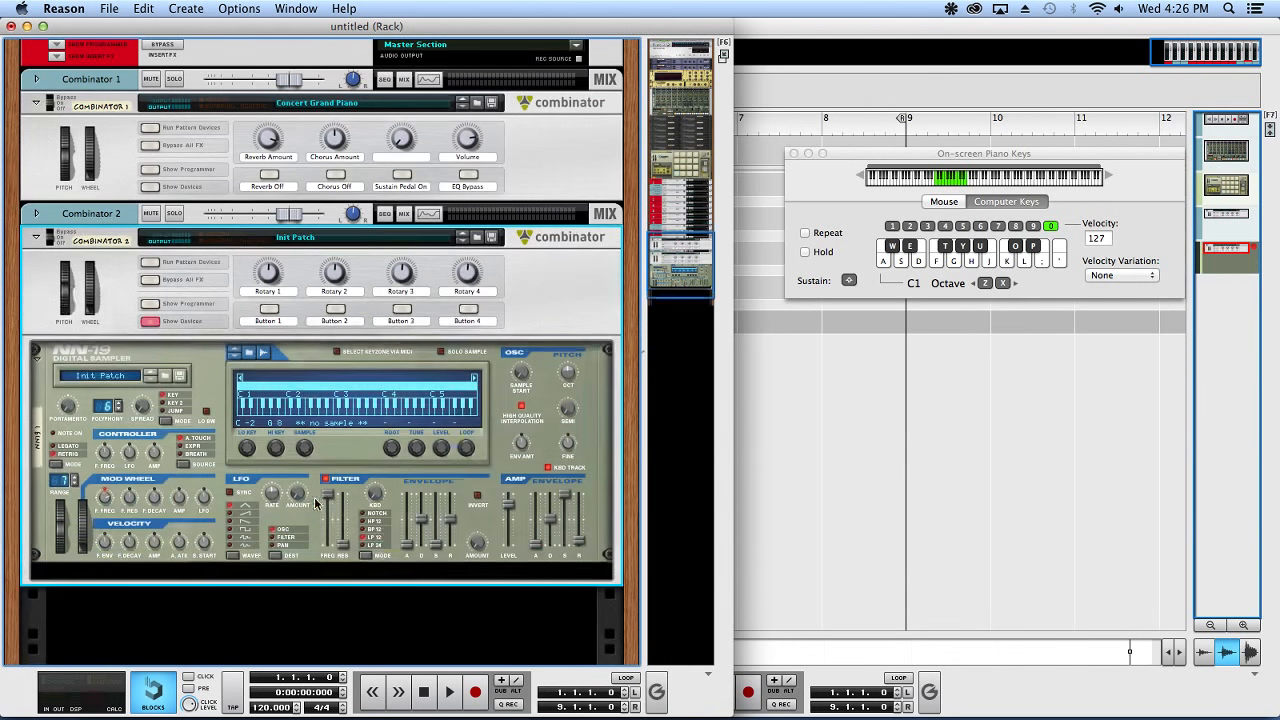
- Browse samples for the NN19 and go to the "1. Bass Drums" folder
{"action": "right_click", "coordinate": [305, 387]}
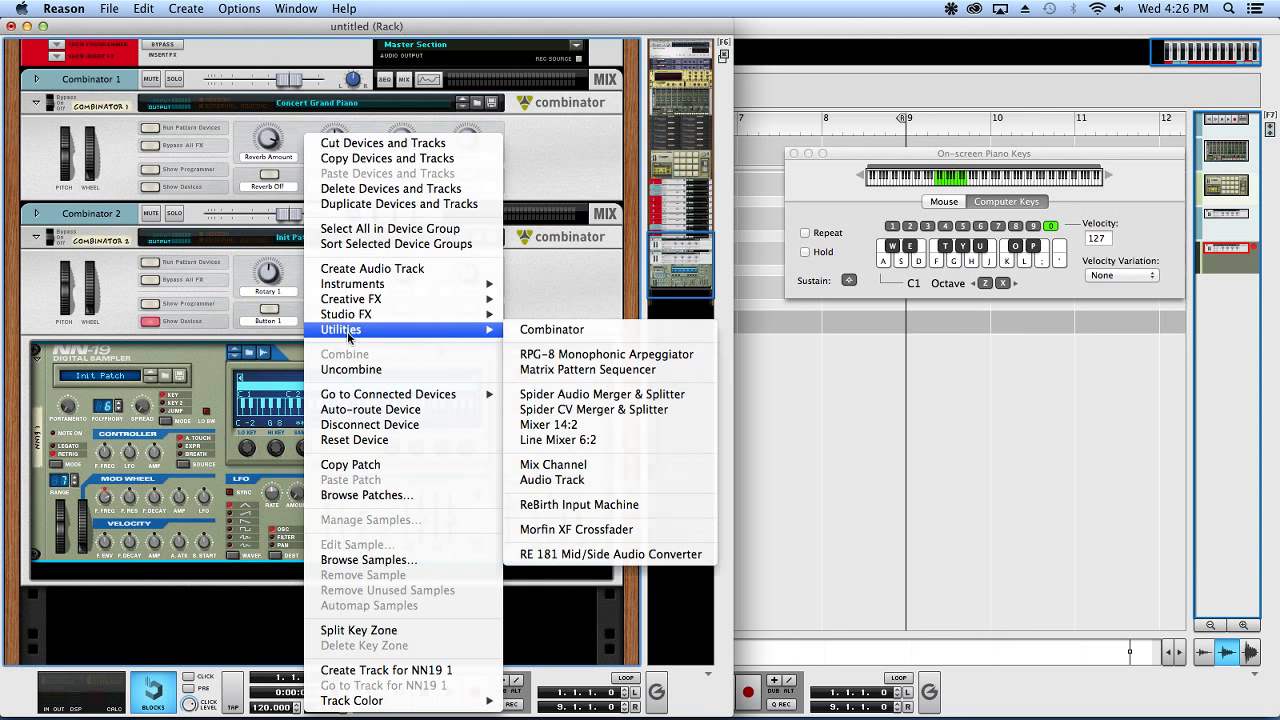
{"action": "left_click", "coordinate": [366, 562]}
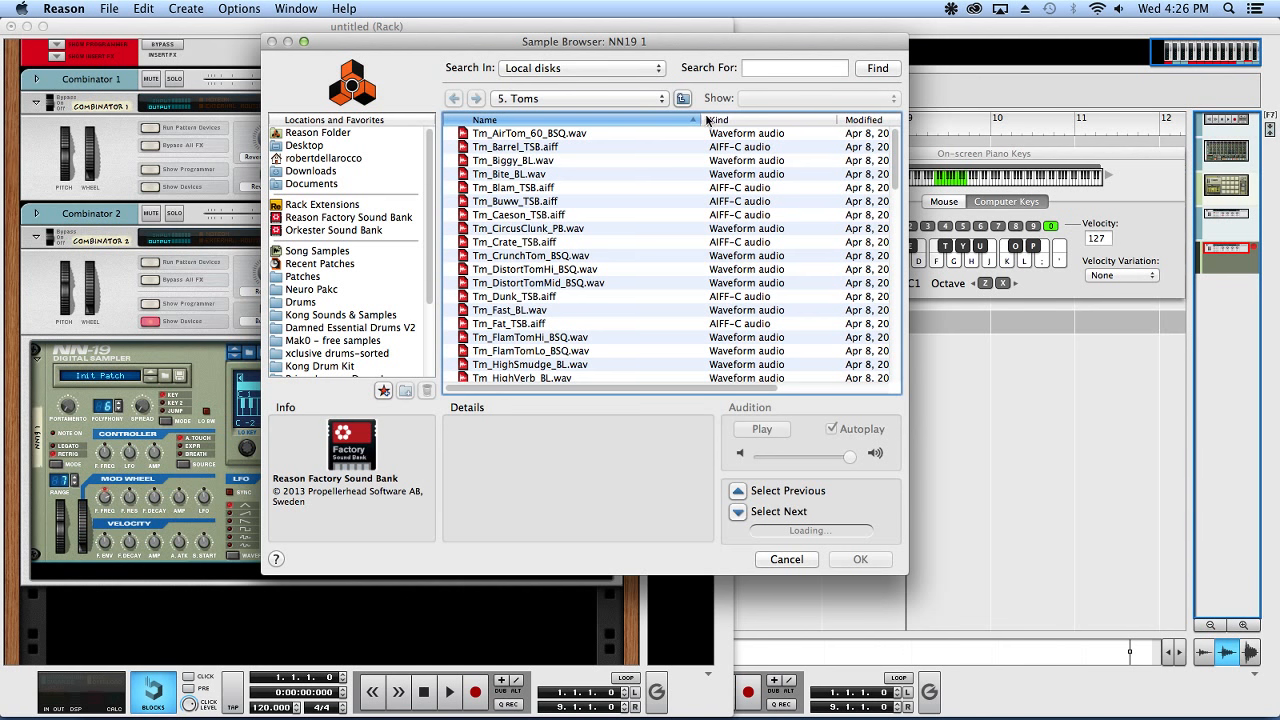
{"action": "left_click", "coordinate": [683, 98]}
{"action": "double_click", "coordinate": [505, 134]}
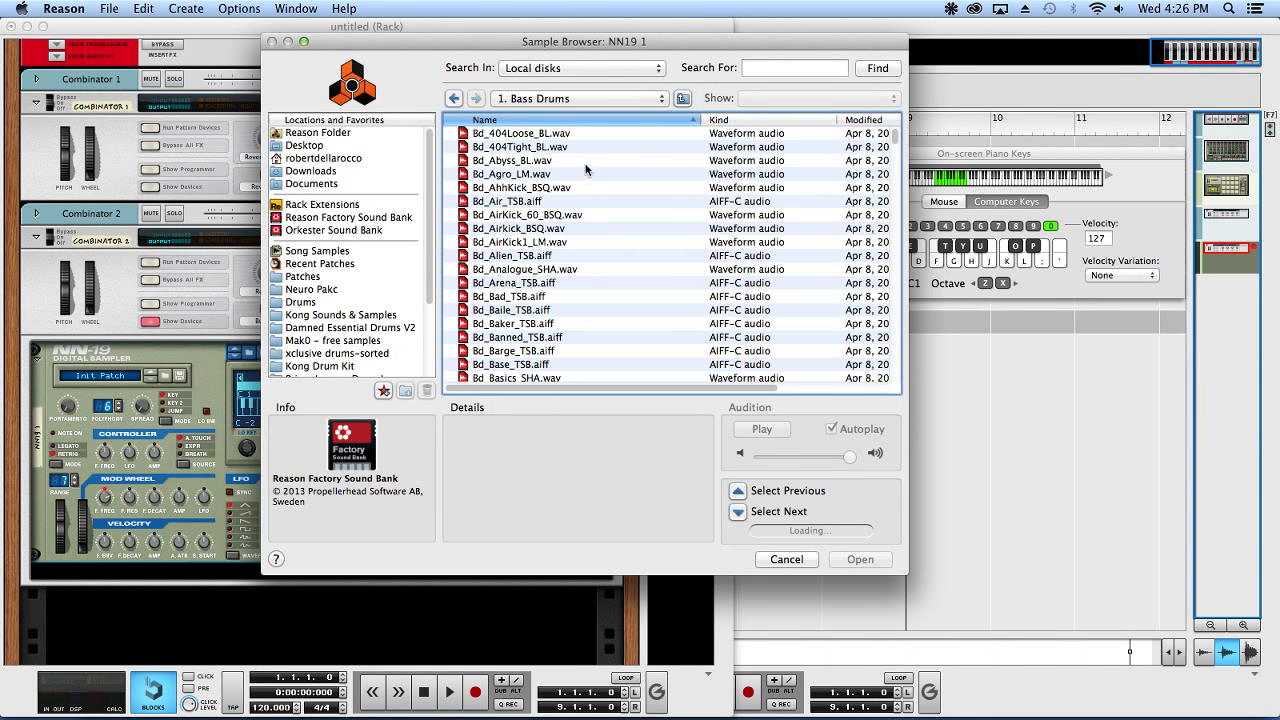
- Audition several bass drum samples, including Bd_Abyss_BL.wav, Bd_Airkick_BSQ.wav and Bd_Analogue_SHA.wav, to find a suitable kick
{"action": "left_click", "coordinate": [528, 159]}
{"action": "left_click", "coordinate": [518, 149]}
{"action": "left_click", "coordinate": [521, 164]}
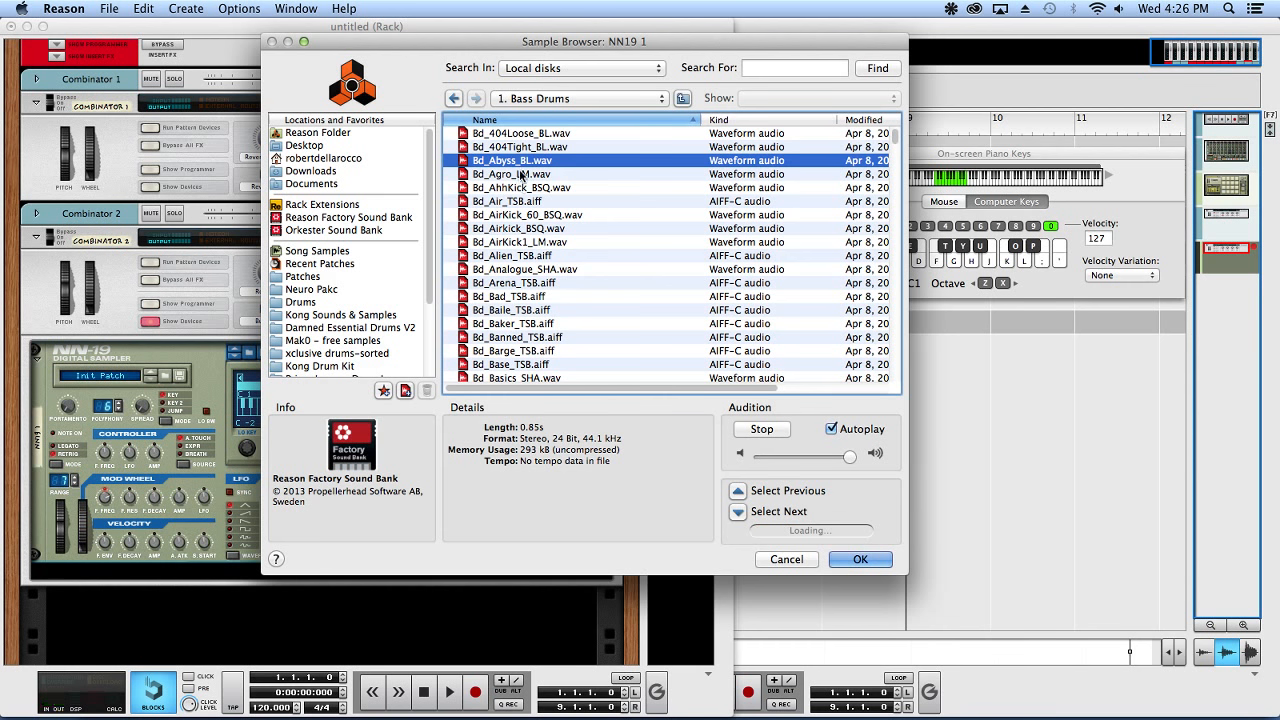
{"action": "left_click", "coordinate": [520, 188]}
{"action": "left_click", "coordinate": [518, 214]}
{"action": "left_click", "coordinate": [515, 229]}
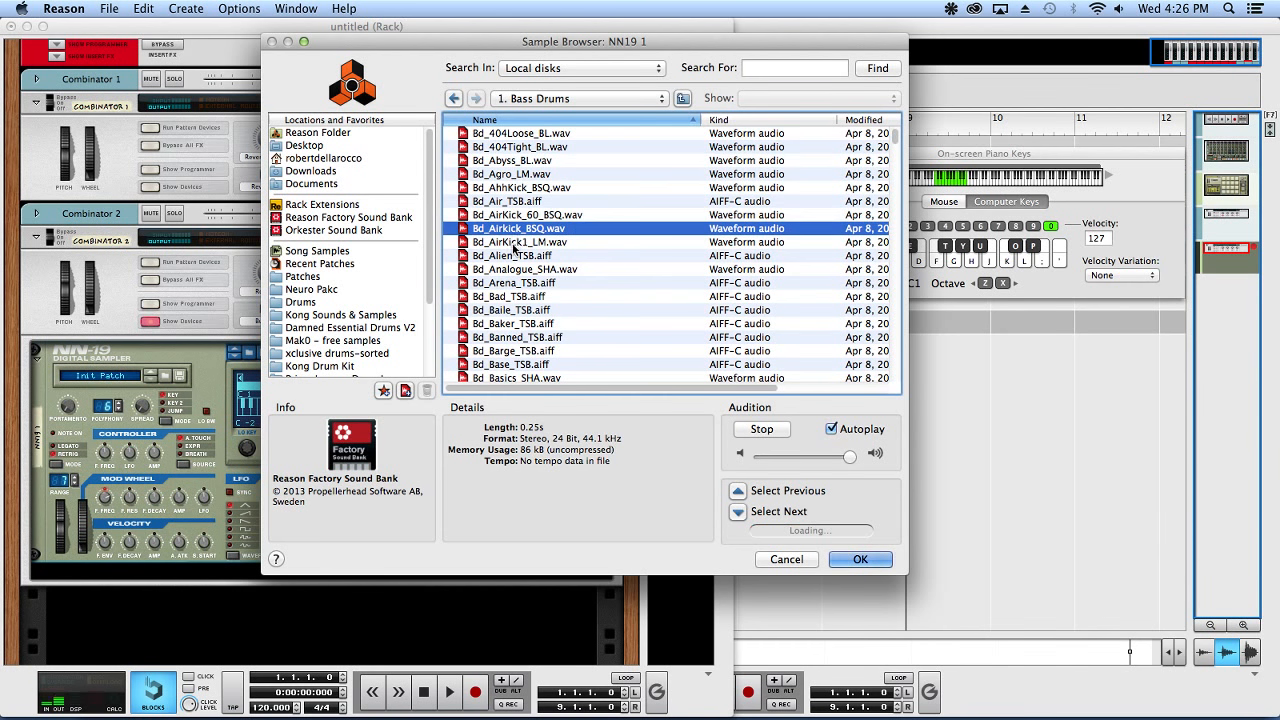
{"action": "left_click", "coordinate": [515, 245]}
{"action": "left_click", "coordinate": [516, 256]}
{"action": "left_click", "coordinate": [517, 270]}
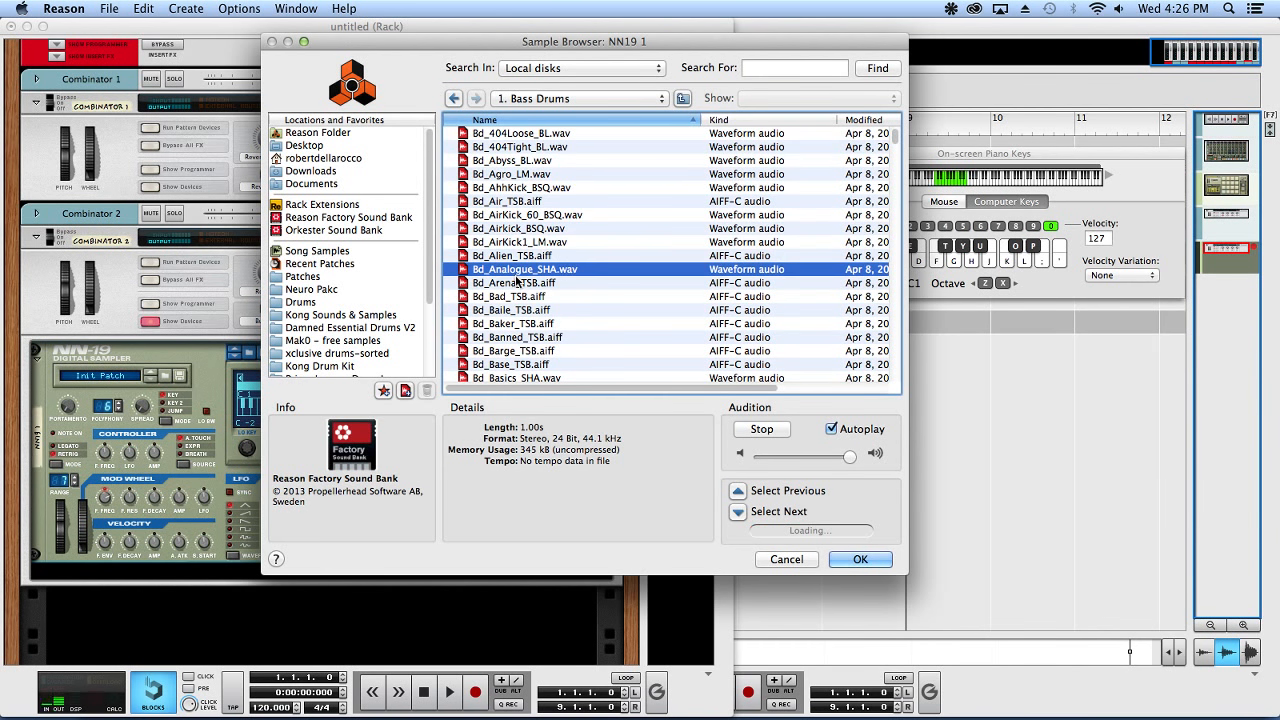
{"action": "left_click", "coordinate": [513, 323]}
{"action": "left_click", "coordinate": [512, 350]}
{"action": "left_click", "coordinate": [511, 364]}
{"action": "scroll", "coordinate": [508, 360], "scroll_direction": "down", "scroll_amount": 5}
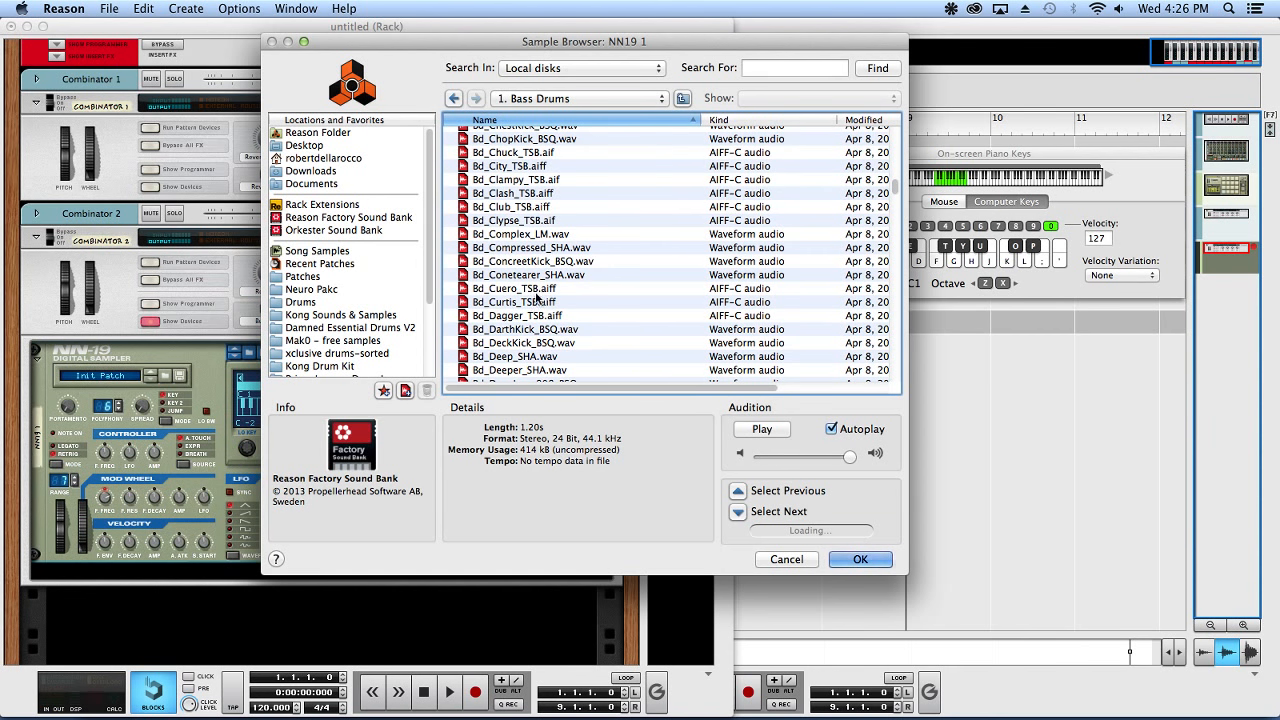
- Compare the kick samples around Bd_Compressed_SHA.wav and load Bd_Complex_LM.wav into the NN19
{"action": "left_click", "coordinate": [509, 248]}
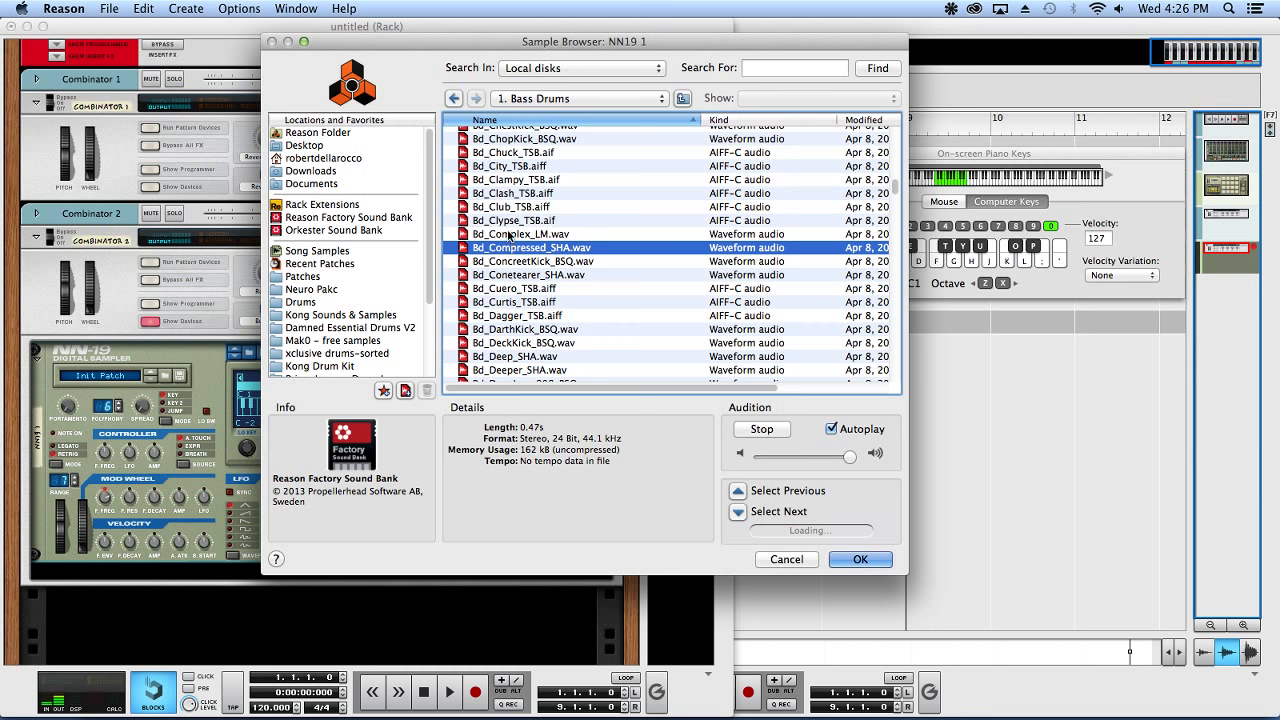
{"action": "left_click", "coordinate": [509, 235]}
{"action": "left_click", "coordinate": [511, 221]}
{"action": "left_click", "coordinate": [512, 236]}
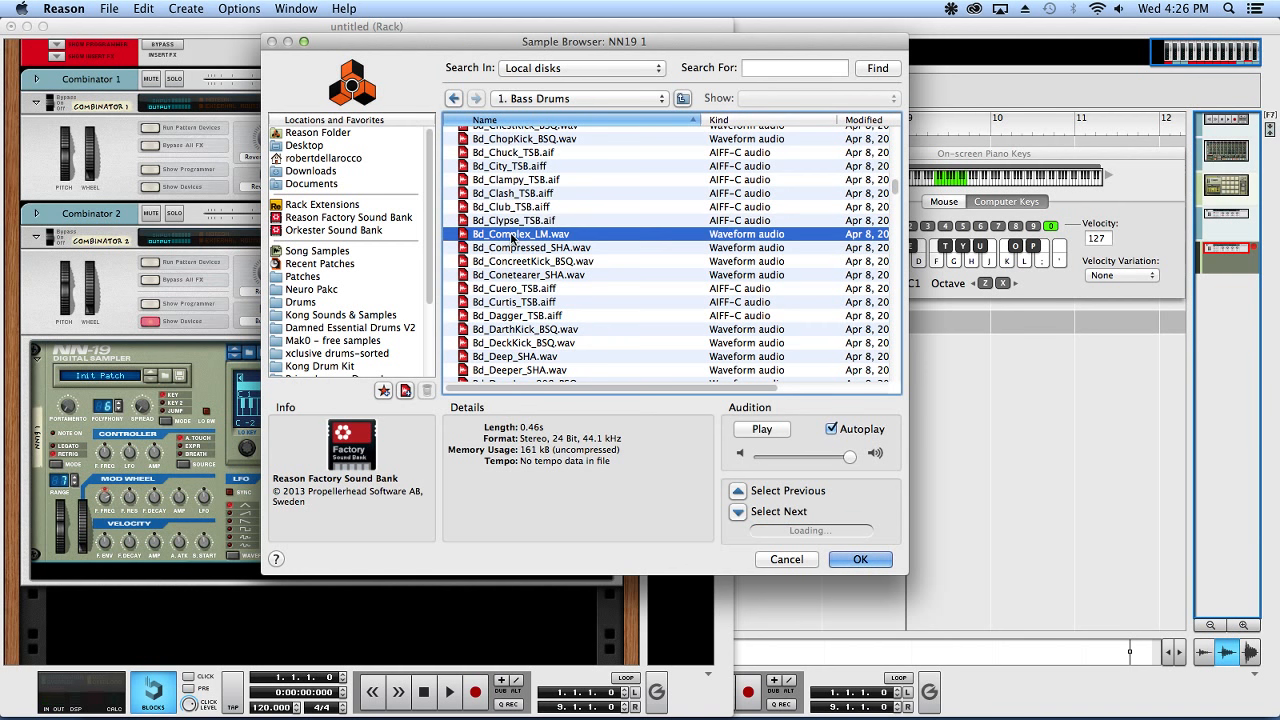
{"action": "left_click", "coordinate": [855, 559]}
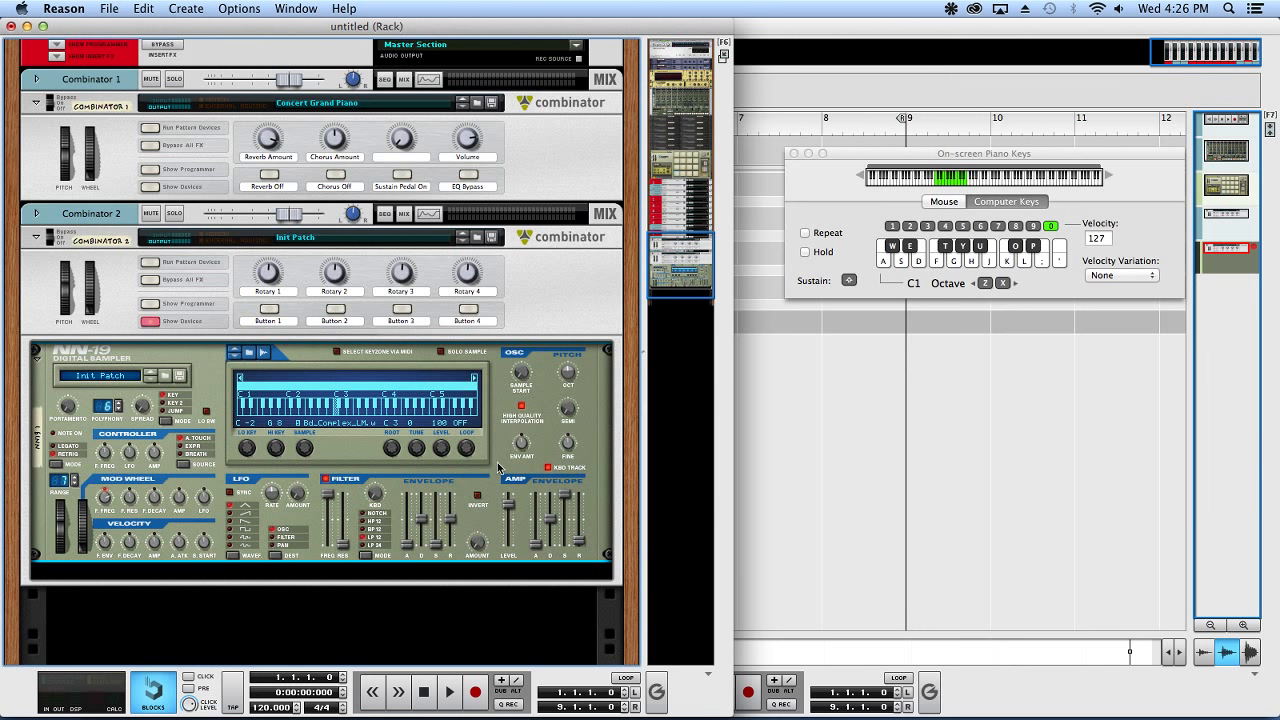
- Set the kick sample's loop mode to FW, place its loop end at about 0.08 s in the sample editor and save
{"action": "left_click", "coordinate": [465, 450]}
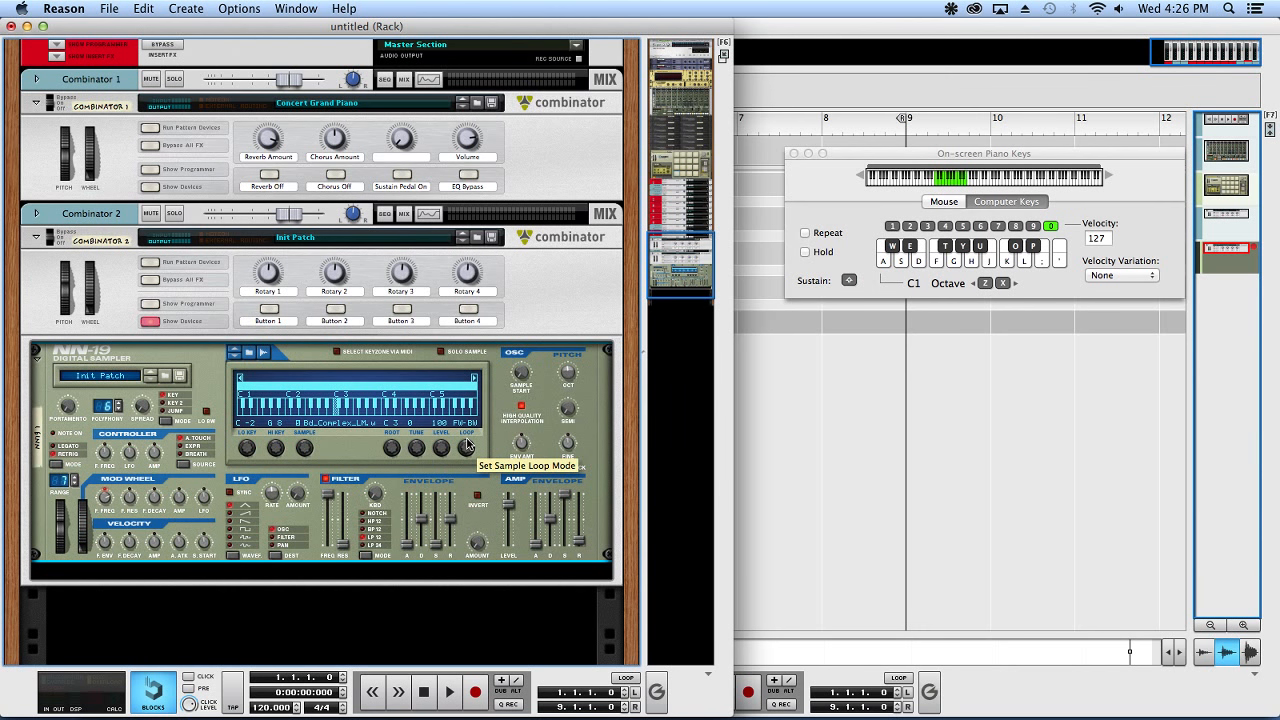
{"action": "key", "text": "g"}
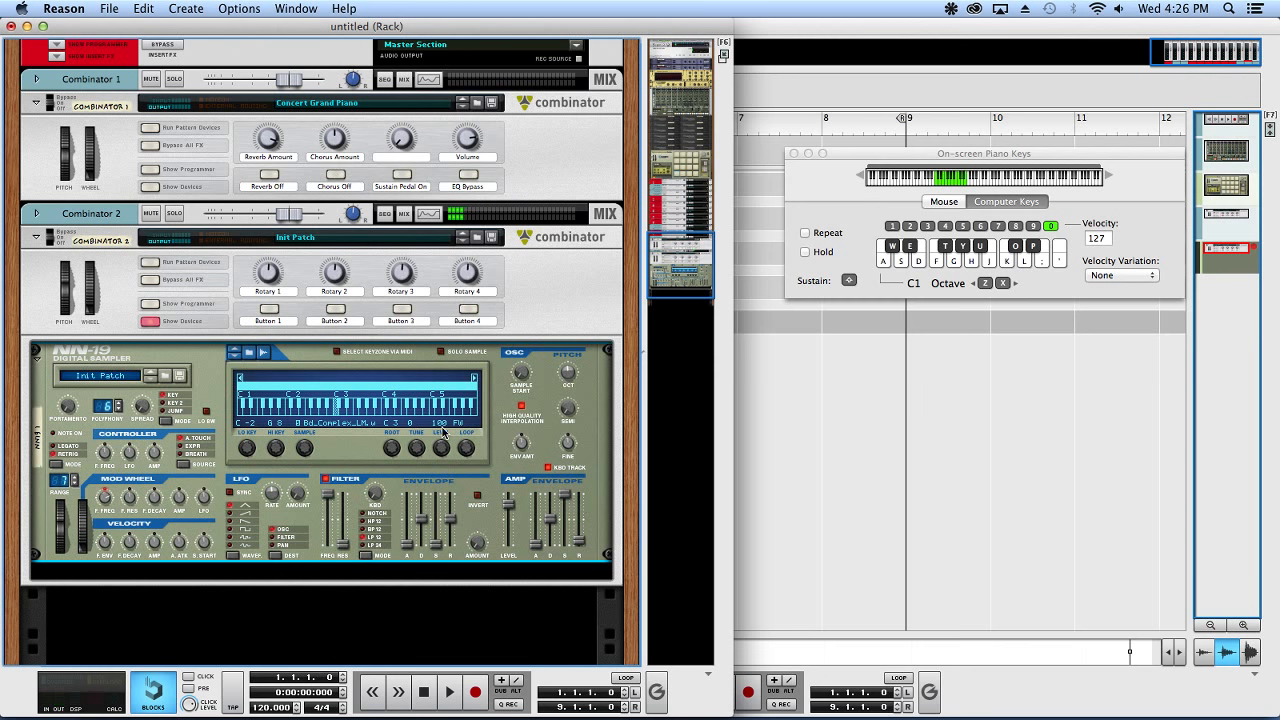
{"action": "right_click", "coordinate": [405, 386]}
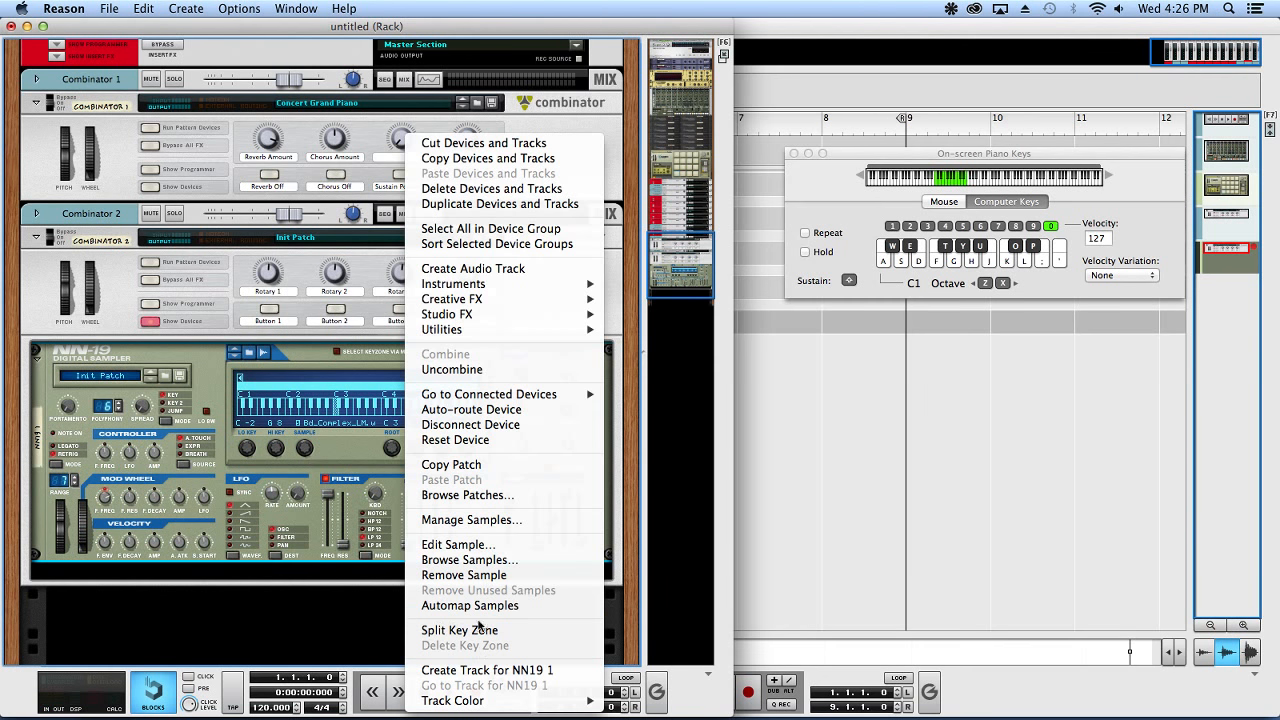
{"action": "left_click", "coordinate": [458, 544]}
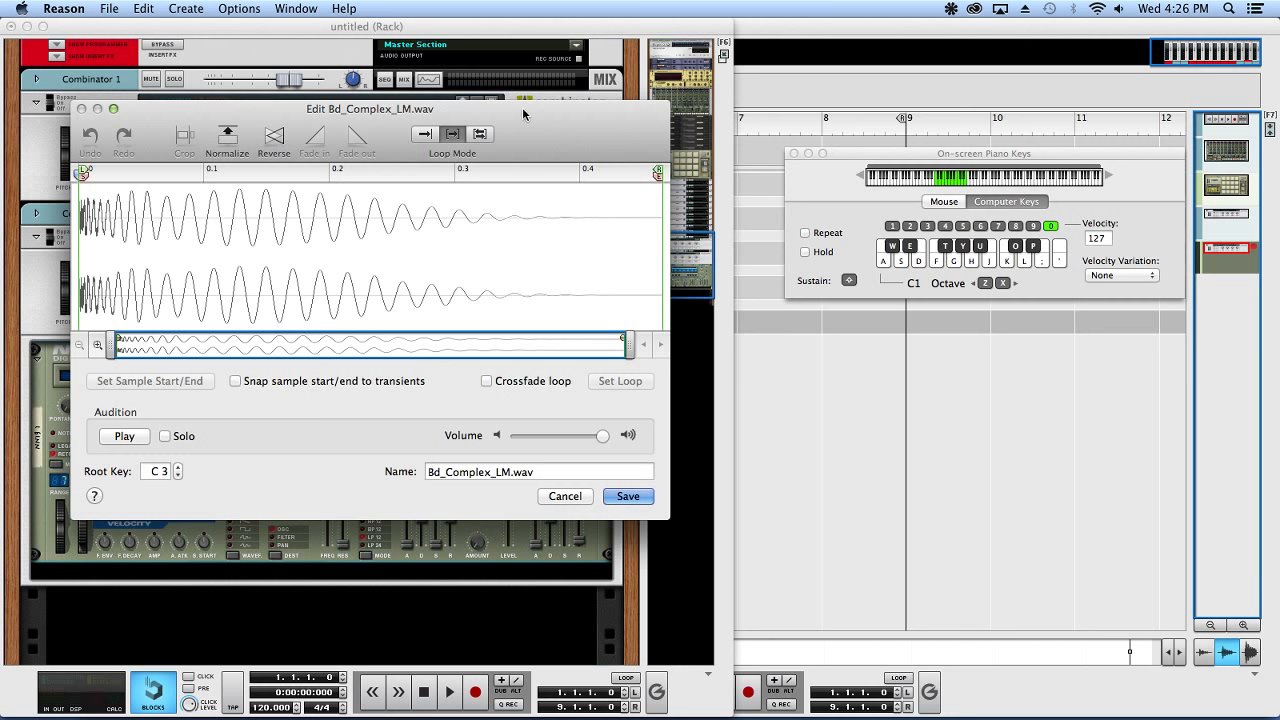
{"action": "left_click_drag", "start_coordinate": [658, 172], "coordinate": [176, 178]}
{"action": "scroll", "coordinate": [174, 189], "scroll_direction": "up", "scroll_amount": 4}
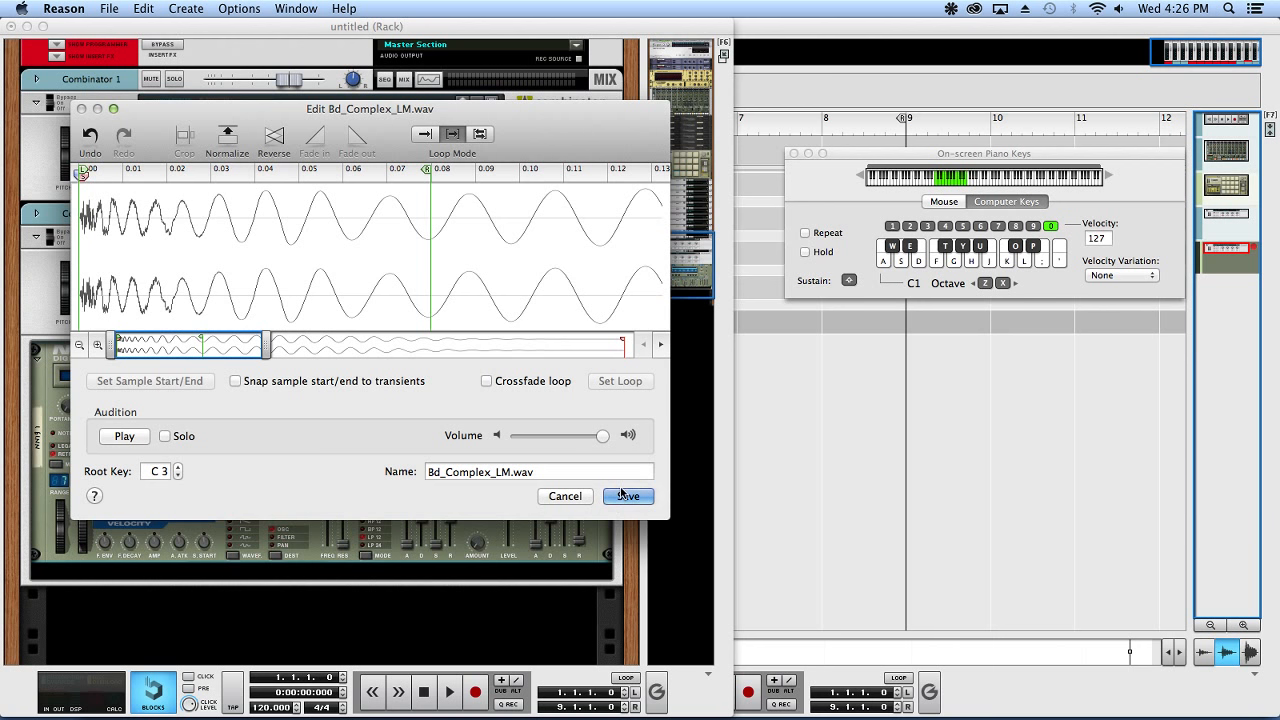
{"action": "left_click", "coordinate": [620, 494]}
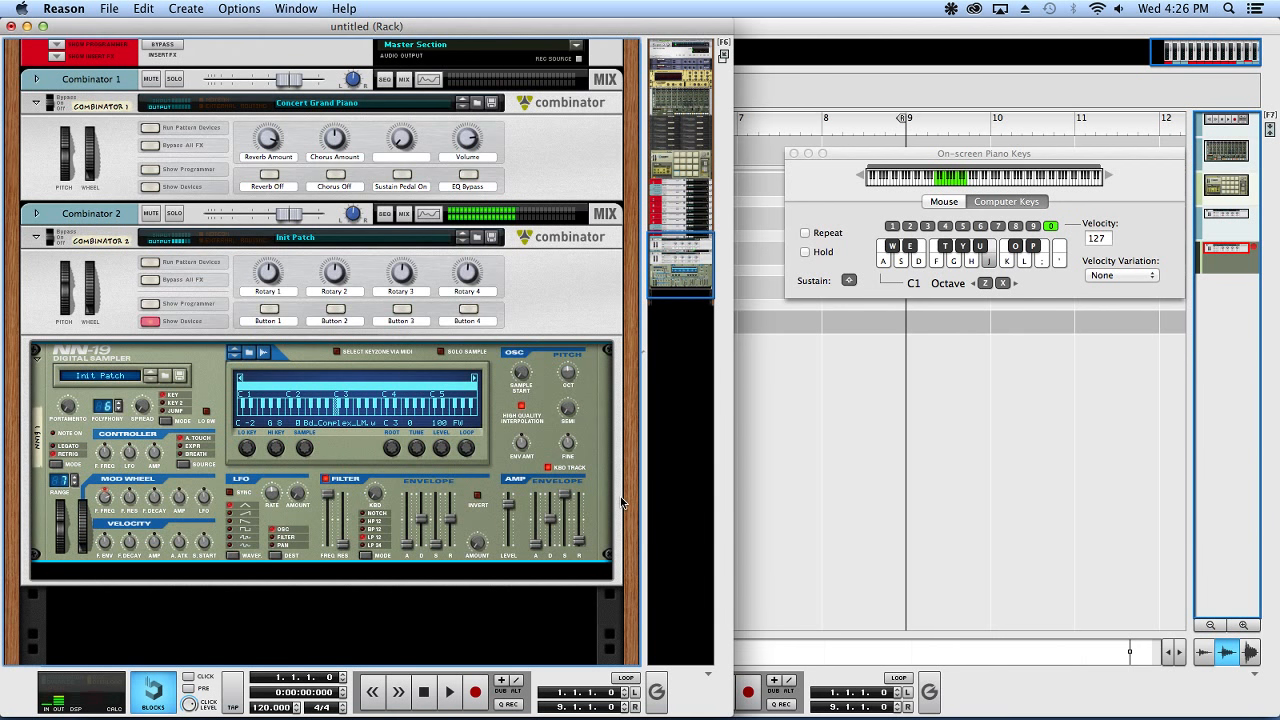
- Raise the NN19's oscillator octave and play a series of different notes to hear the looped kick sample
{"action": "key", "text": "d"}
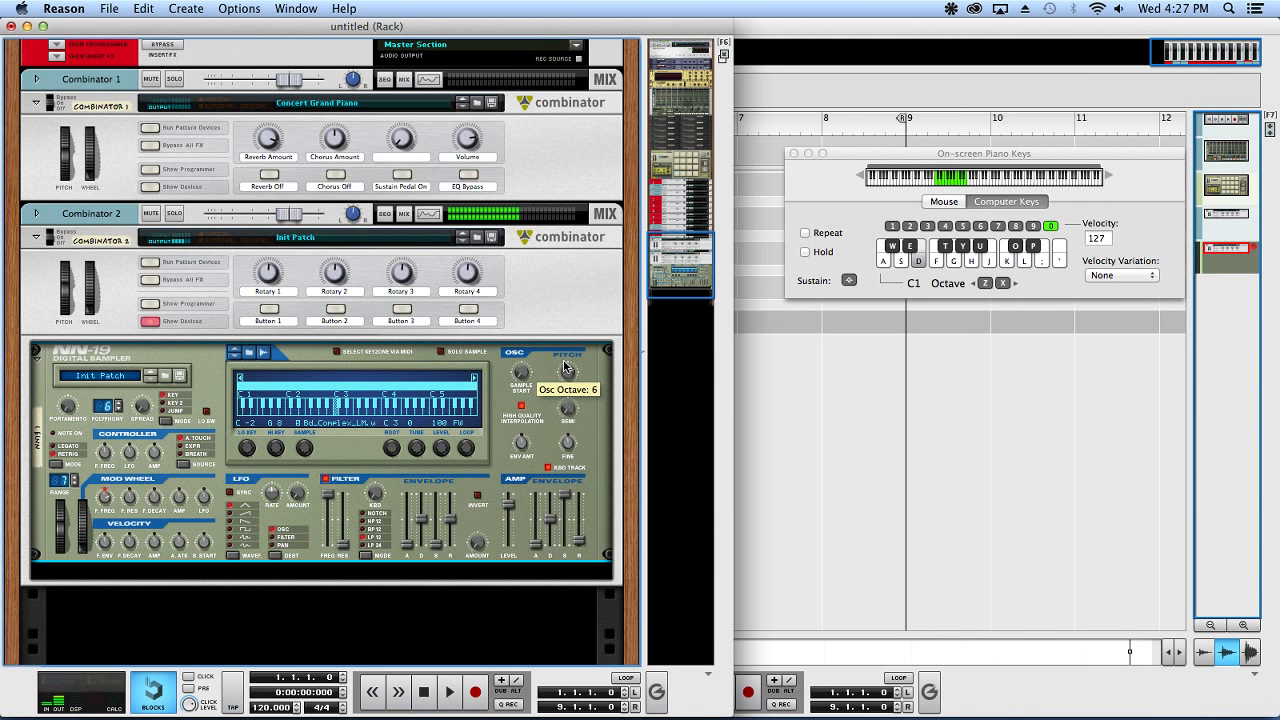
{"action": "key", "text": "s"}
{"action": "key", "text": "g"}
{"action": "key", "text": "f"}
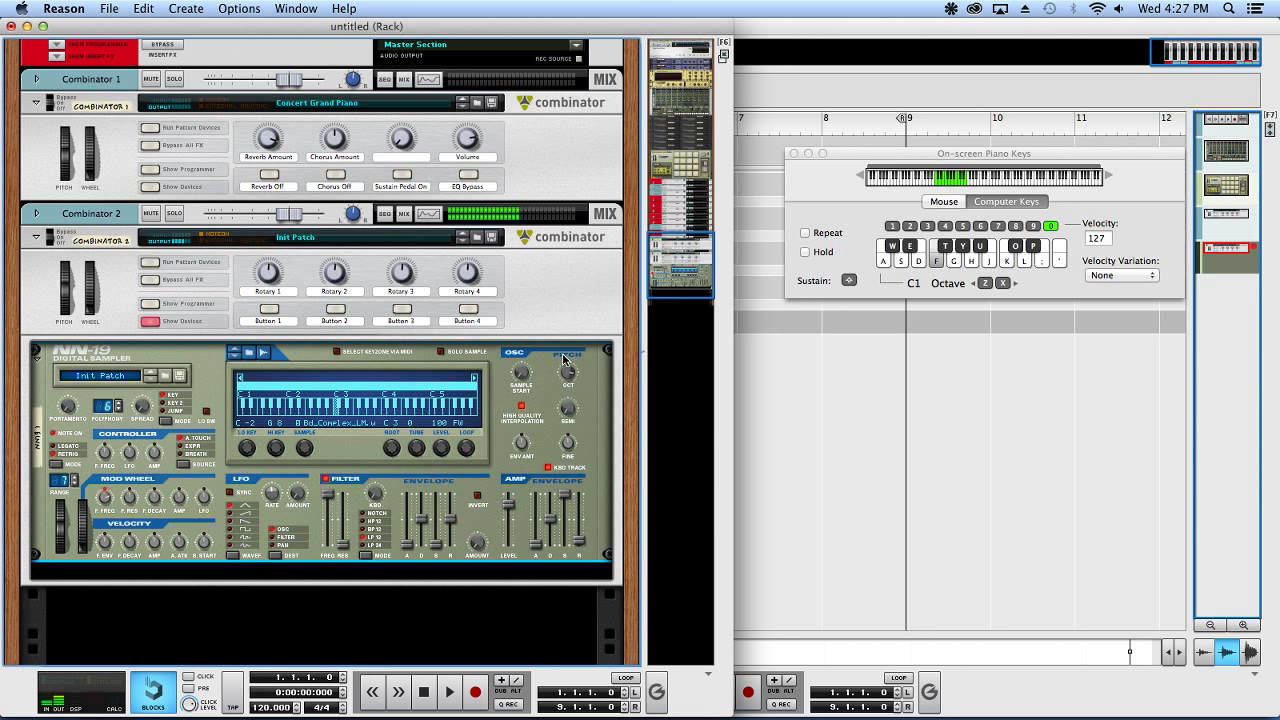
{"action": "key", "text": "j"}
{"action": "key", "text": "h"}
{"action": "key", "text": "g"}
{"action": "key", "text": "d"}
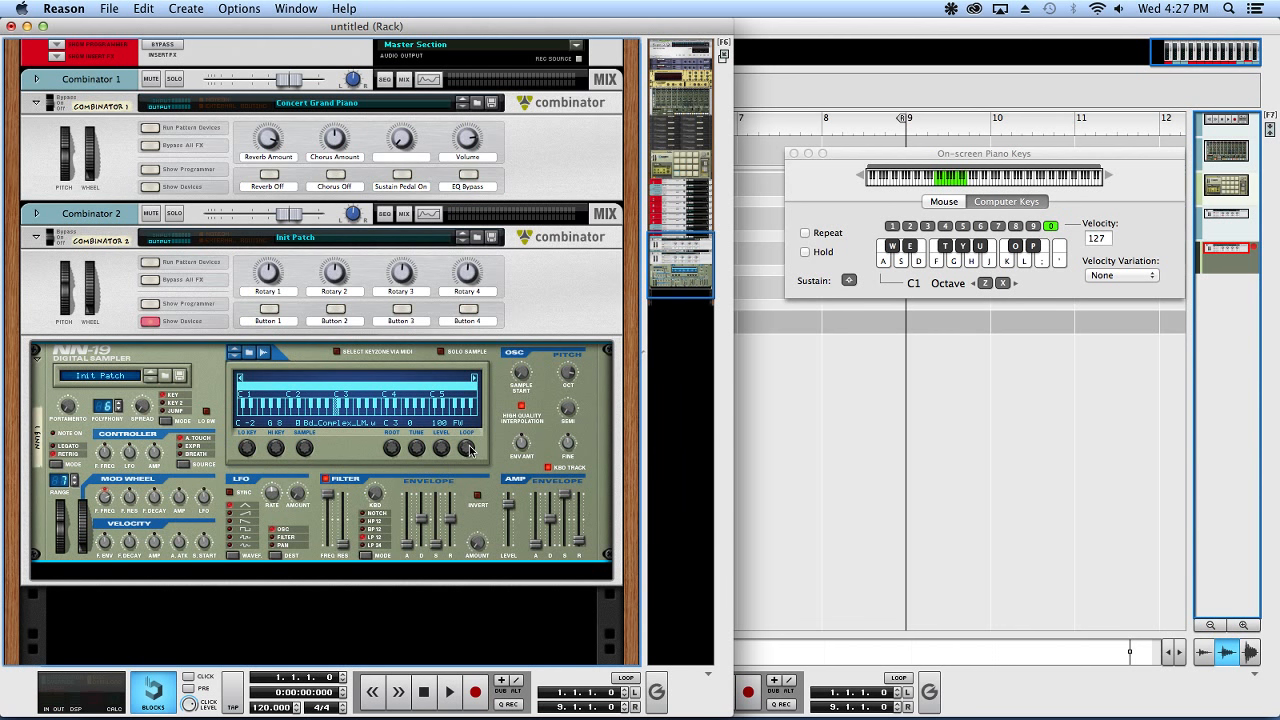
- Edit Bd_Complex_LM.wav again, shorten its loop to end at about 0.05 s and save the sample
{"action": "right_click", "coordinate": [437, 400]}
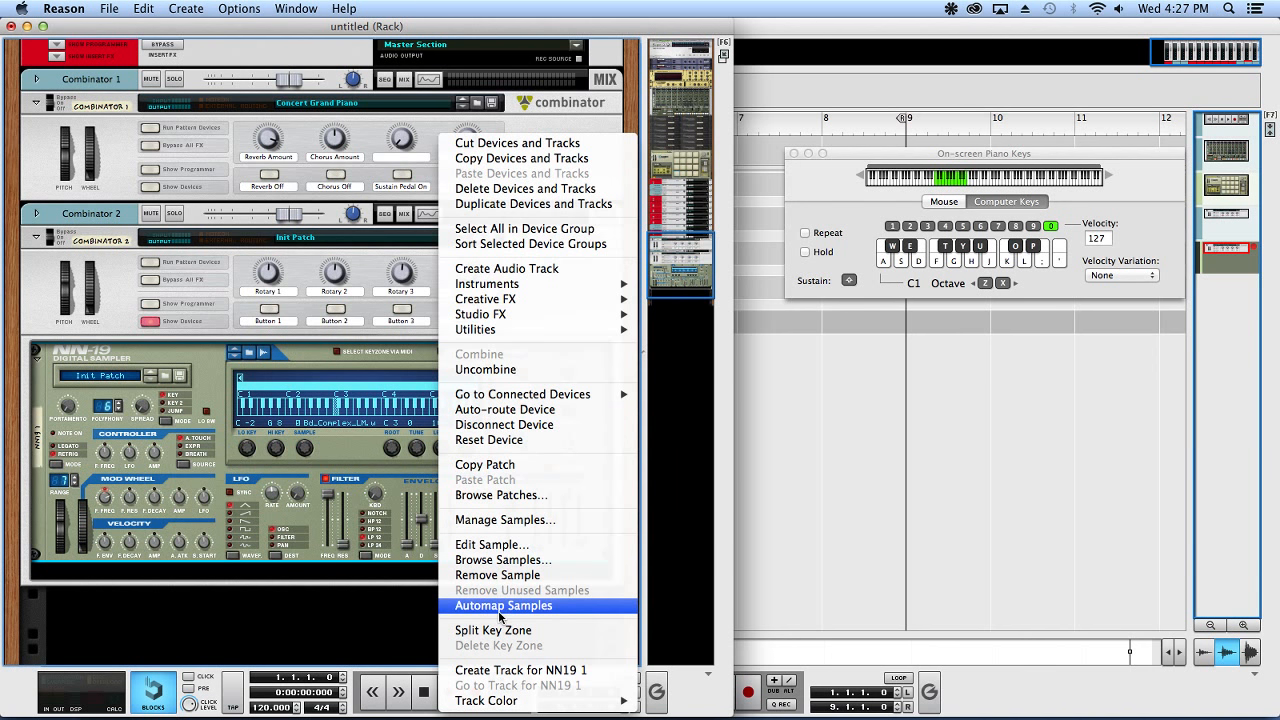
{"action": "left_click", "coordinate": [487, 544]}
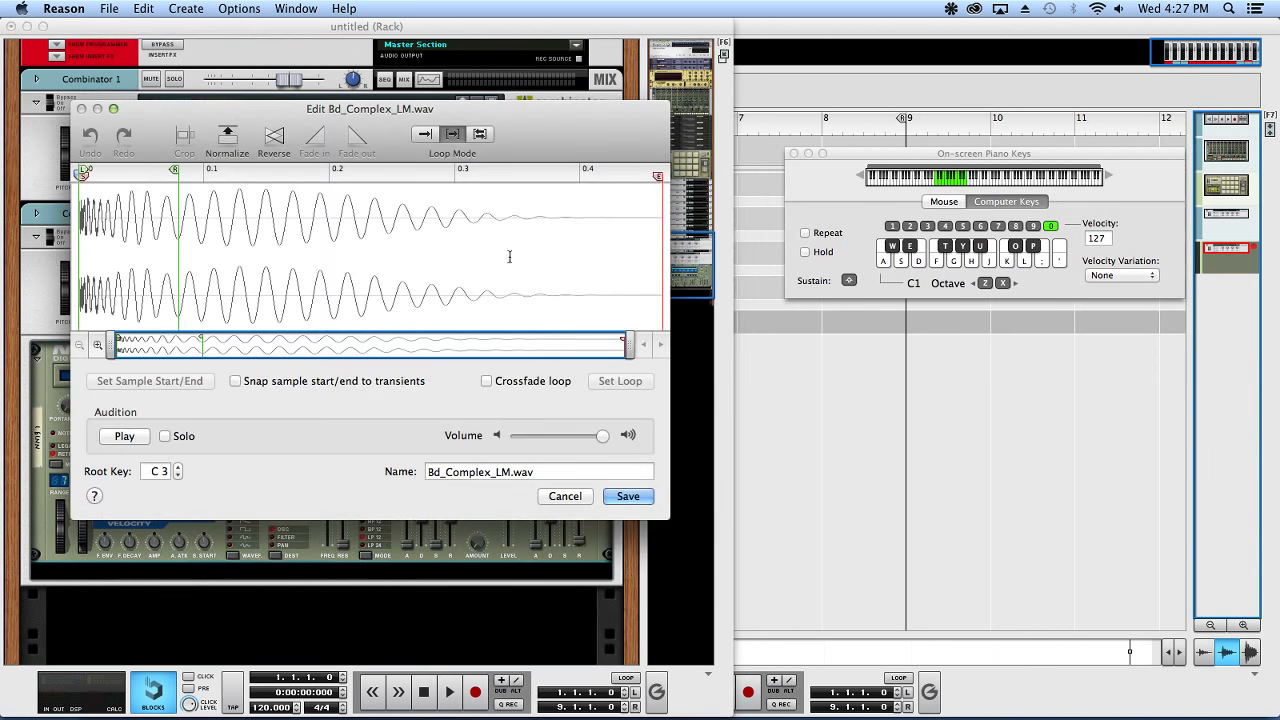
{"action": "left_click_drag", "start_coordinate": [176, 169], "coordinate": [137, 171]}
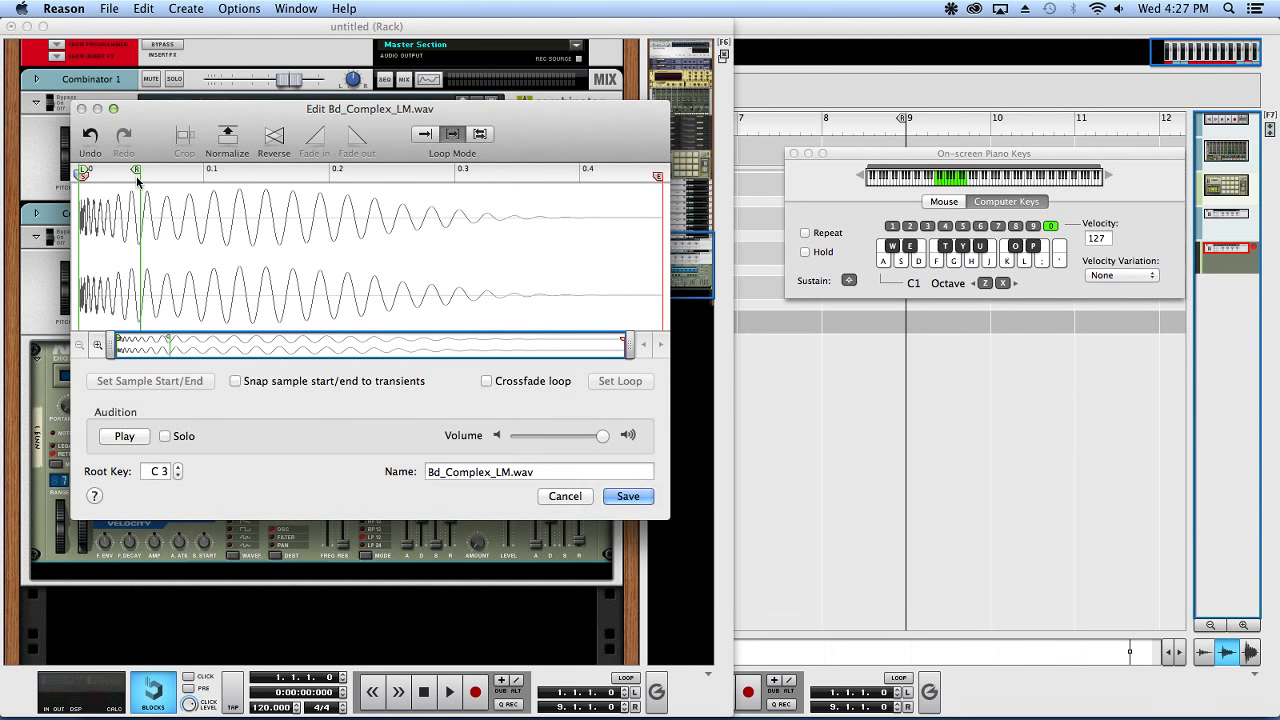
{"action": "left_click", "coordinate": [617, 497]}
- Play a few notes and move the NN19's pitch bend wheel to audition the shortened loop
{"action": "key", "text": "s"}
{"action": "key", "text": "s"}
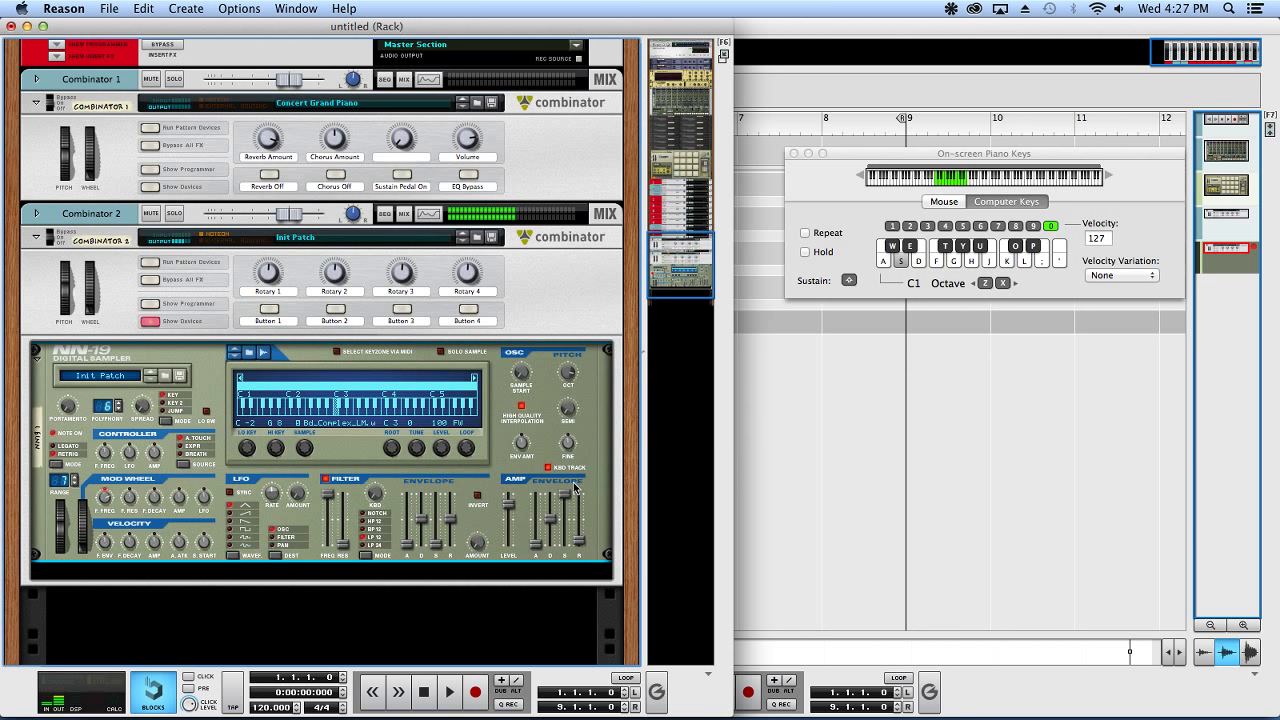
{"action": "key", "text": "a"}
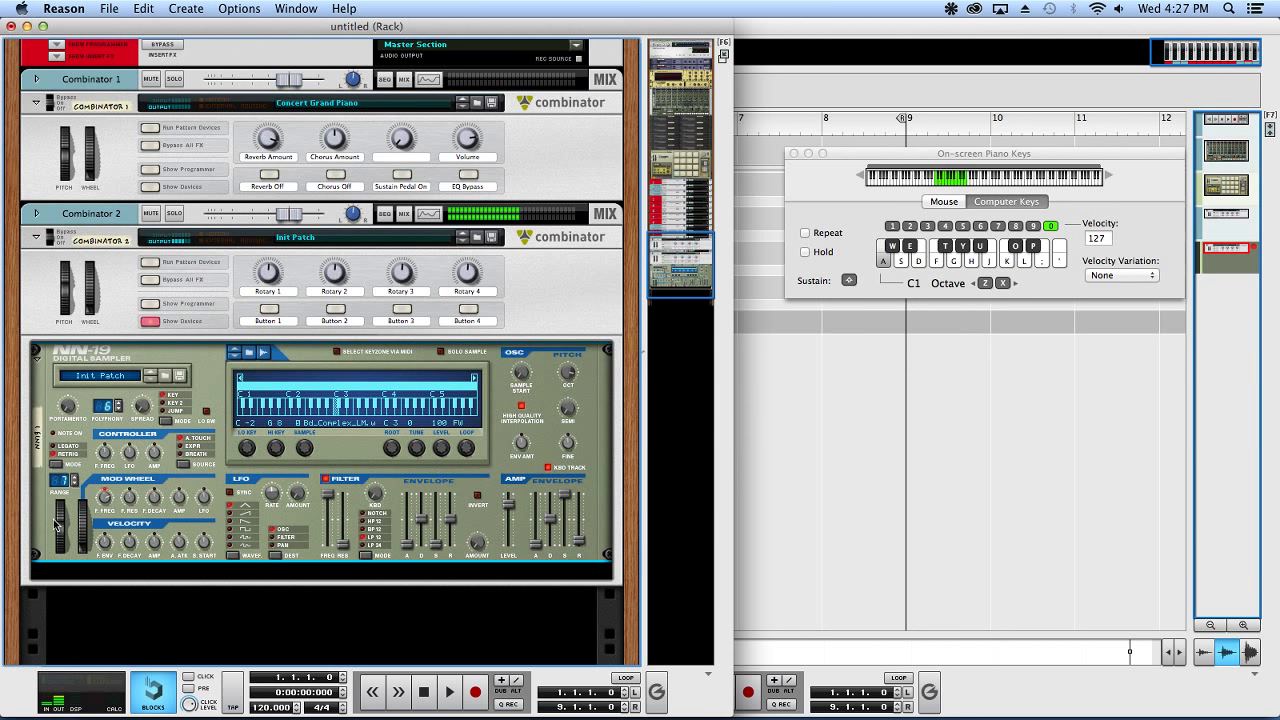
{"action": "mouse_move", "coordinate": [55, 524]}
{"action": "left_mouse_down"}
{"action": "mouse_move", "coordinate": [57, 544]}
{"action": "mouse_move", "coordinate": [55, 503]}
{"action": "mouse_move", "coordinate": [58, 544]}
{"action": "mouse_move", "coordinate": [57, 522]}
{"action": "left_mouse_up"}
{"action": "key", "text": "f"}
{"action": "key", "text": "h"}
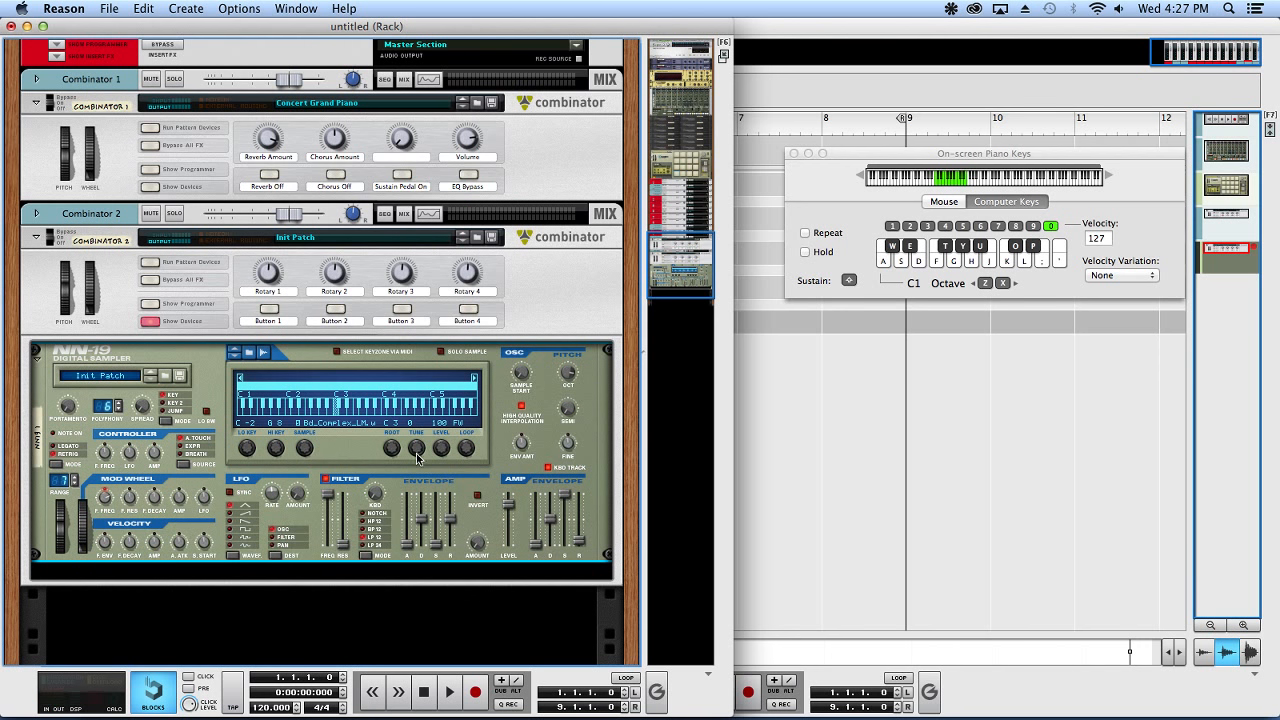
- Examine the Combinator 2 channel's frequency content in a widened Spectrum EQ window while playing a note, then close it
{"action": "left_click", "coordinate": [427, 214]}
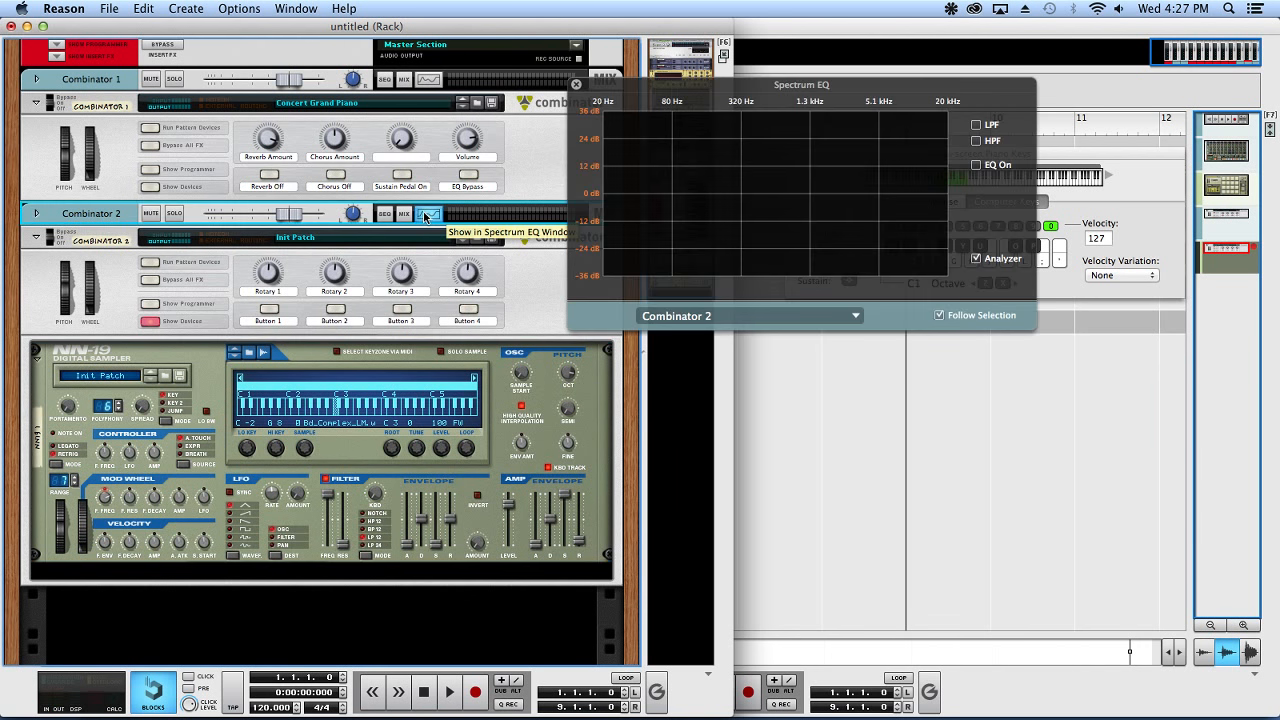
{"action": "key", "text": "h"}
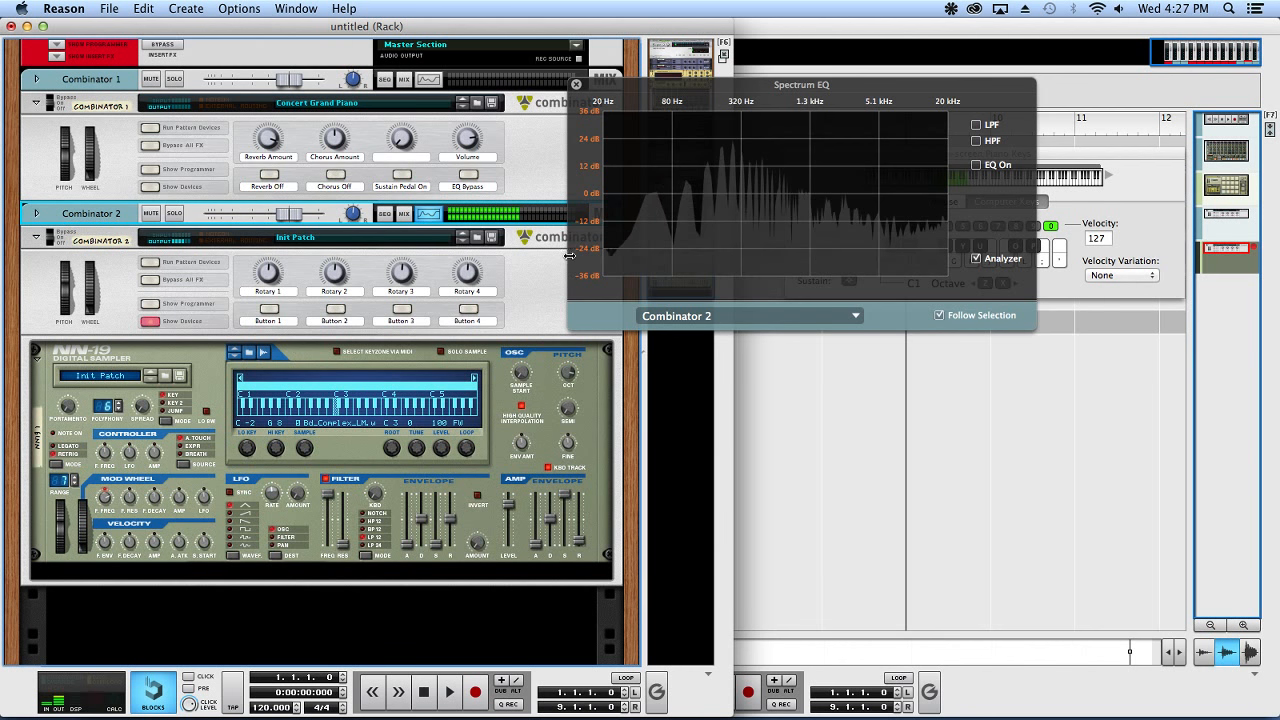
{"action": "left_click_drag", "start_coordinate": [566, 260], "coordinate": [25, 235]}
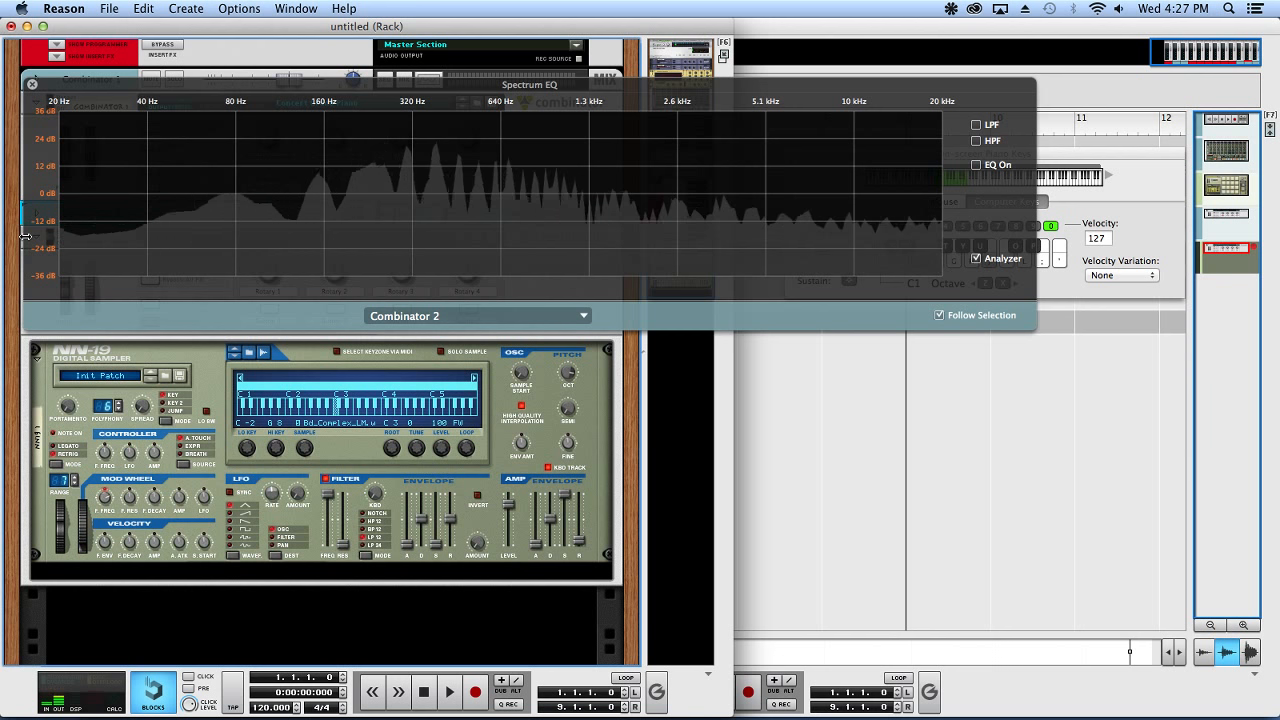
{"action": "left_click", "coordinate": [31, 85]}
- Add a Scream 4 Distortion below the NN19 inside the Combinator 2 device
{"action": "scroll", "coordinate": [283, 500], "scroll_direction": "down", "scroll_amount": 2}
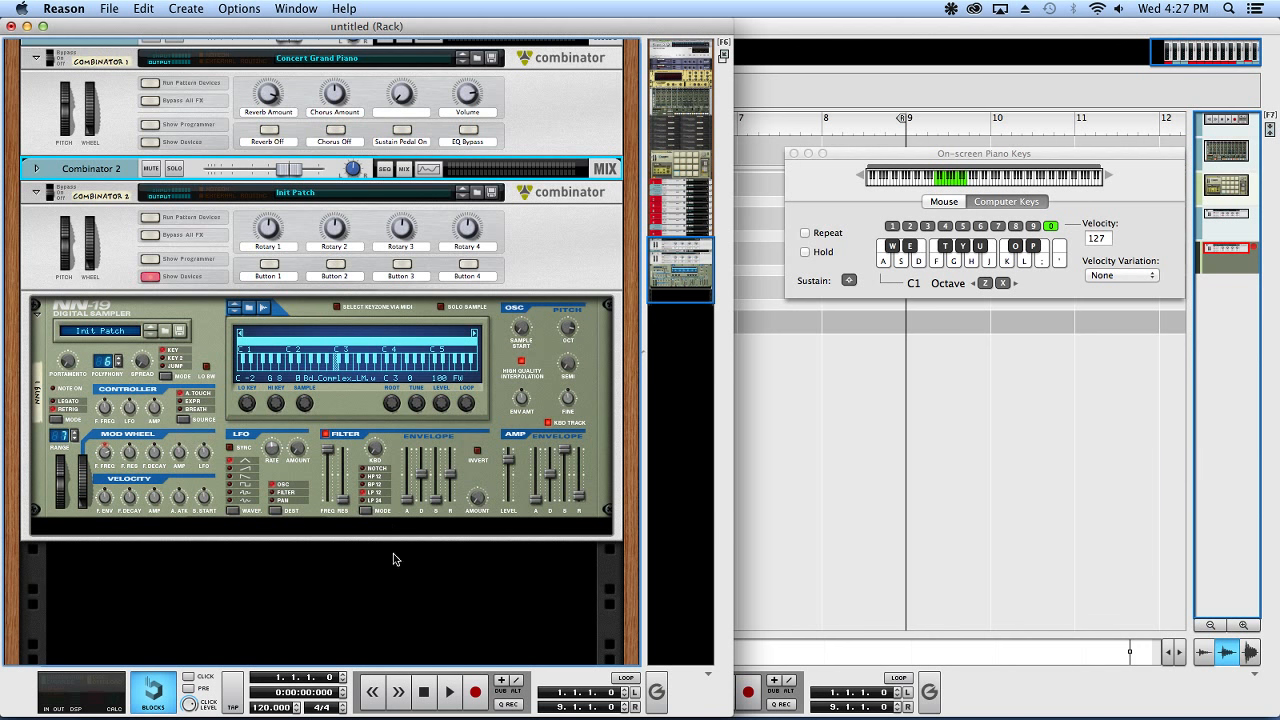
{"action": "right_click", "coordinate": [410, 528]}
{"action": "mouse_move", "coordinate": [466, 424]}
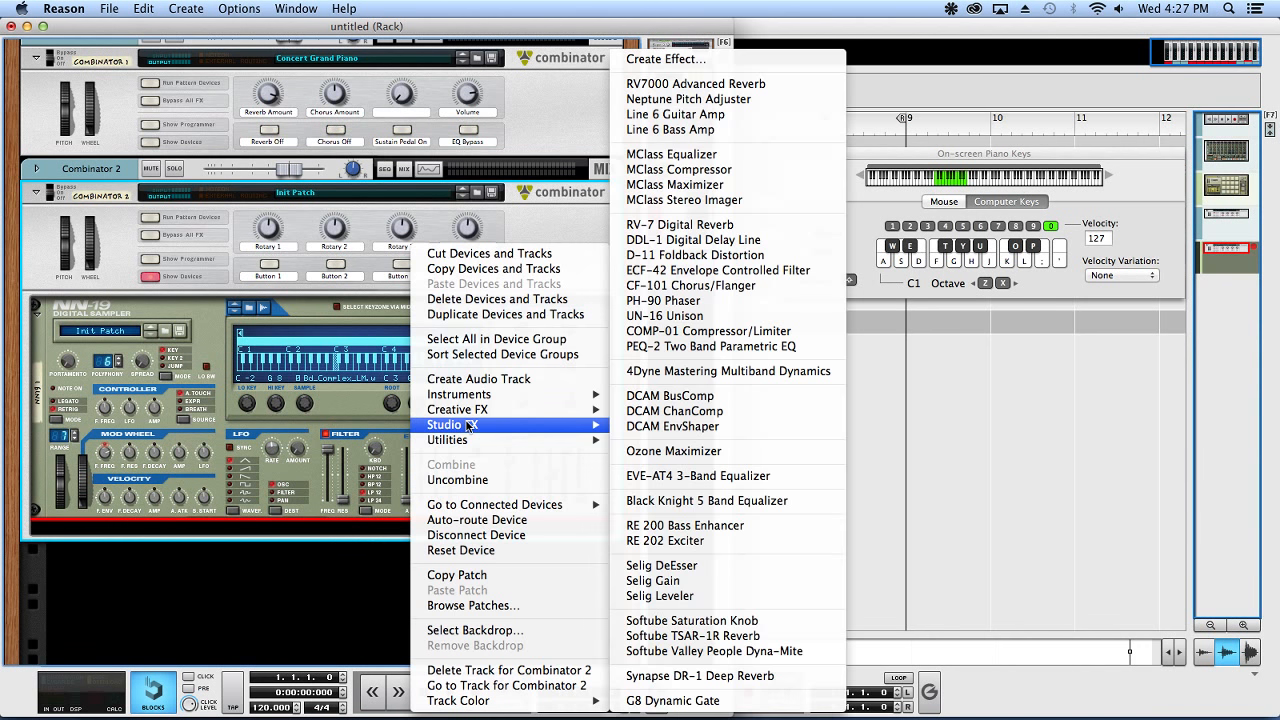
{"action": "mouse_move", "coordinate": [576, 409]}
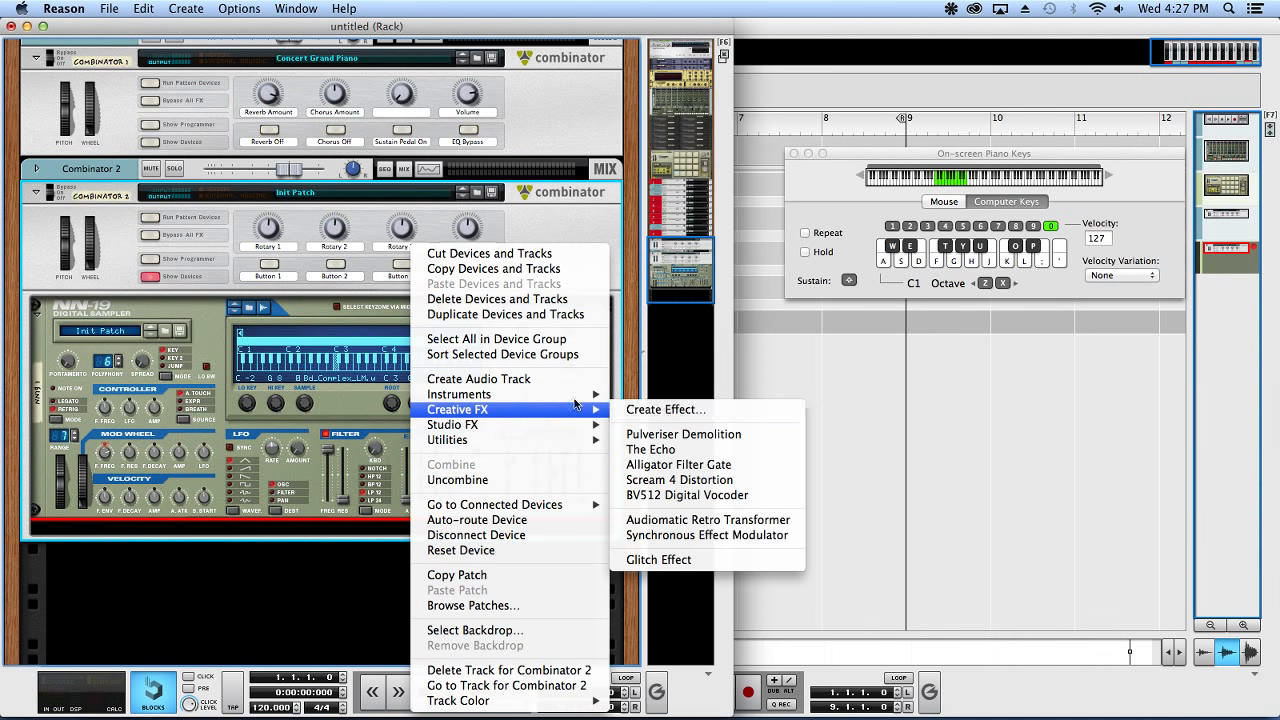
{"action": "left_click", "coordinate": [690, 480]}
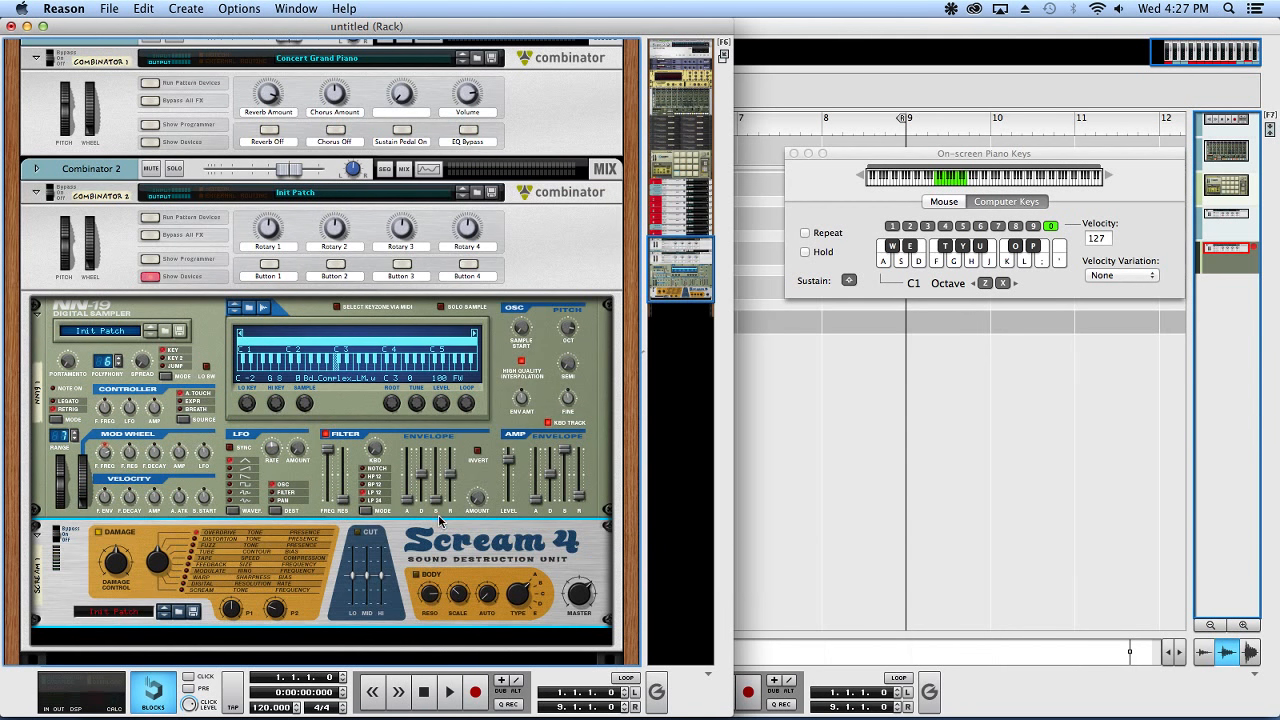
- Set the Scream 4's damage type to Tape and play a few notes to audition the distortion
{"action": "key", "text": "g"}
{"action": "key", "text": "f"}
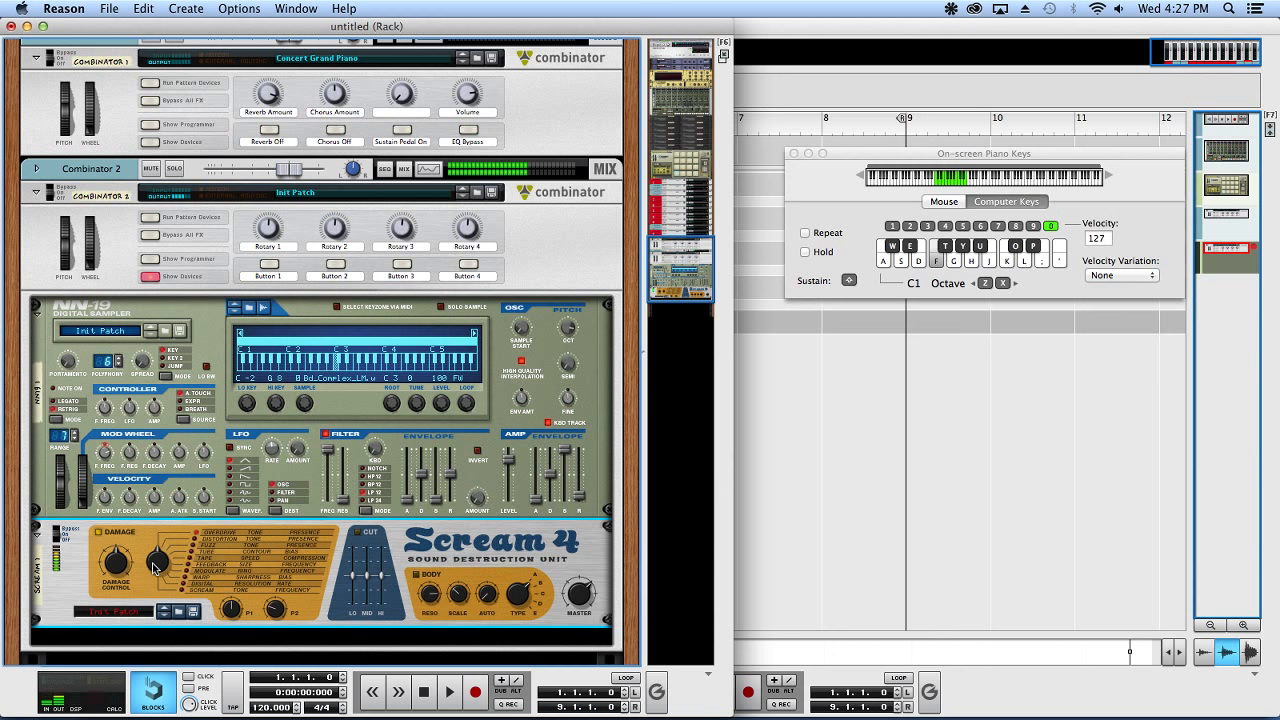
{"action": "mouse_move", "coordinate": [236, 614]}
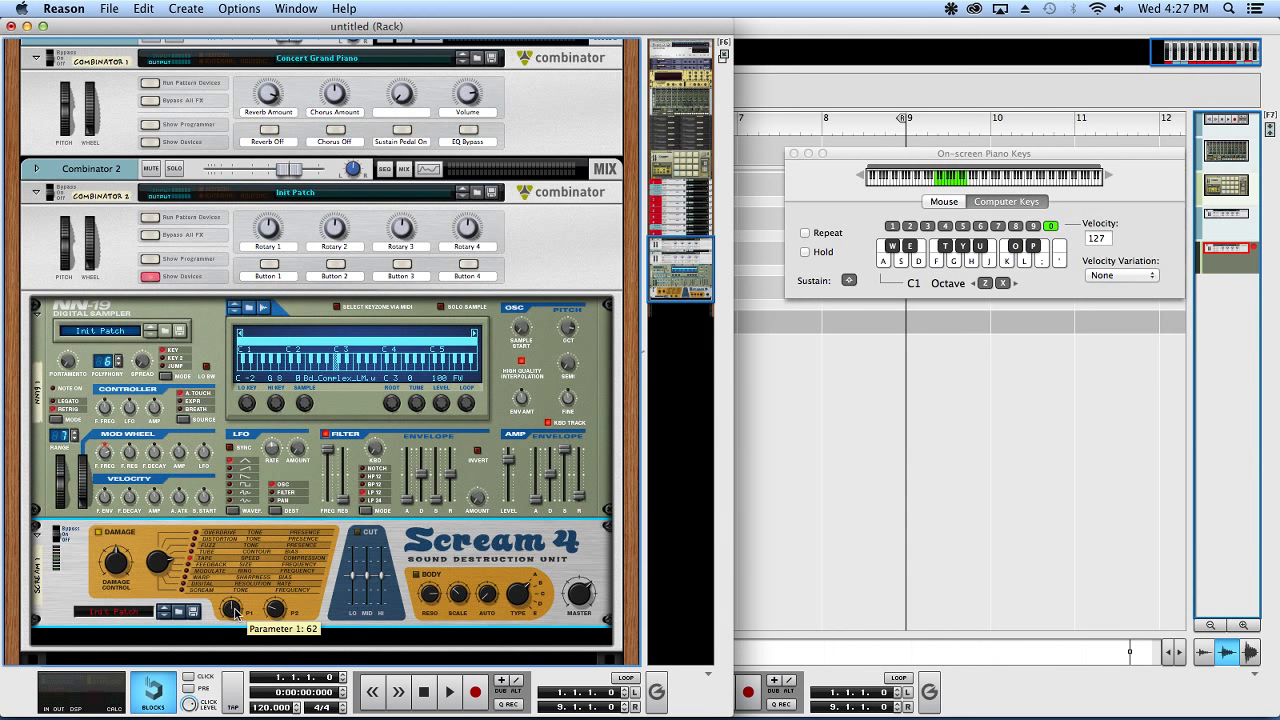
{"action": "key", "text": "f"}
{"action": "key", "text": "h"}
{"action": "key", "text": "f"}
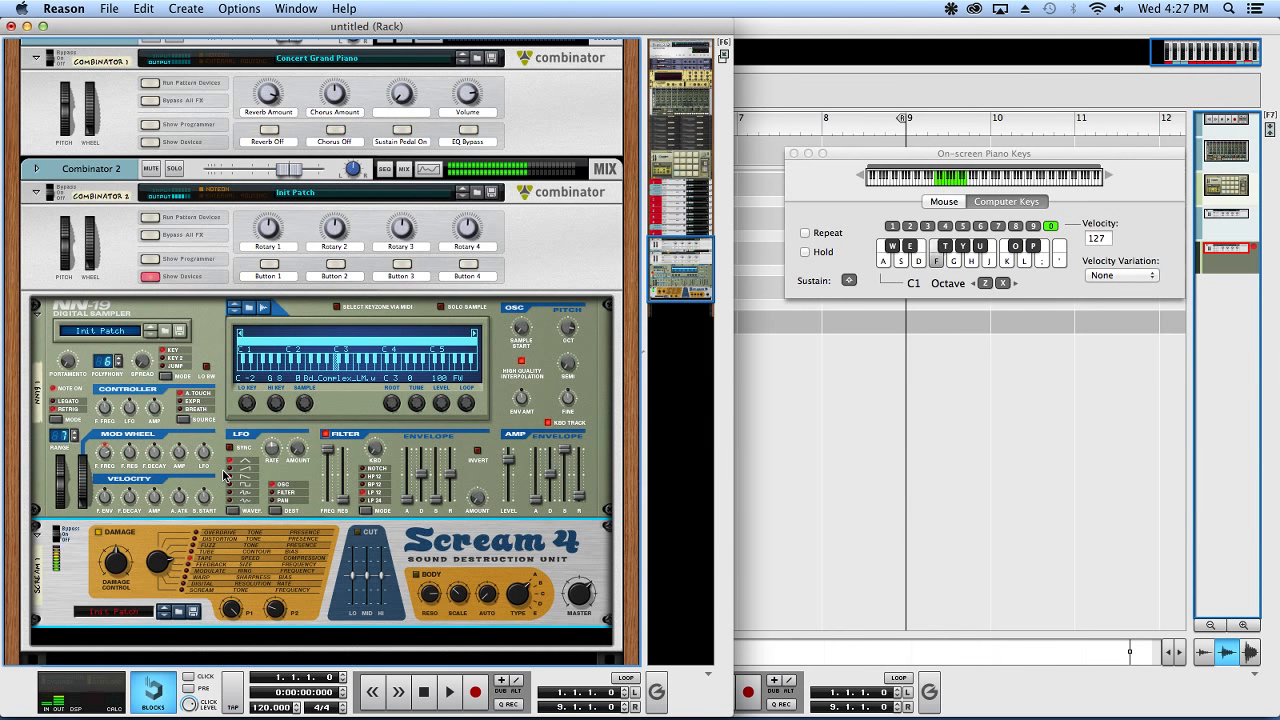
{"action": "key", "text": "s"}
{"action": "key", "text": "f"}
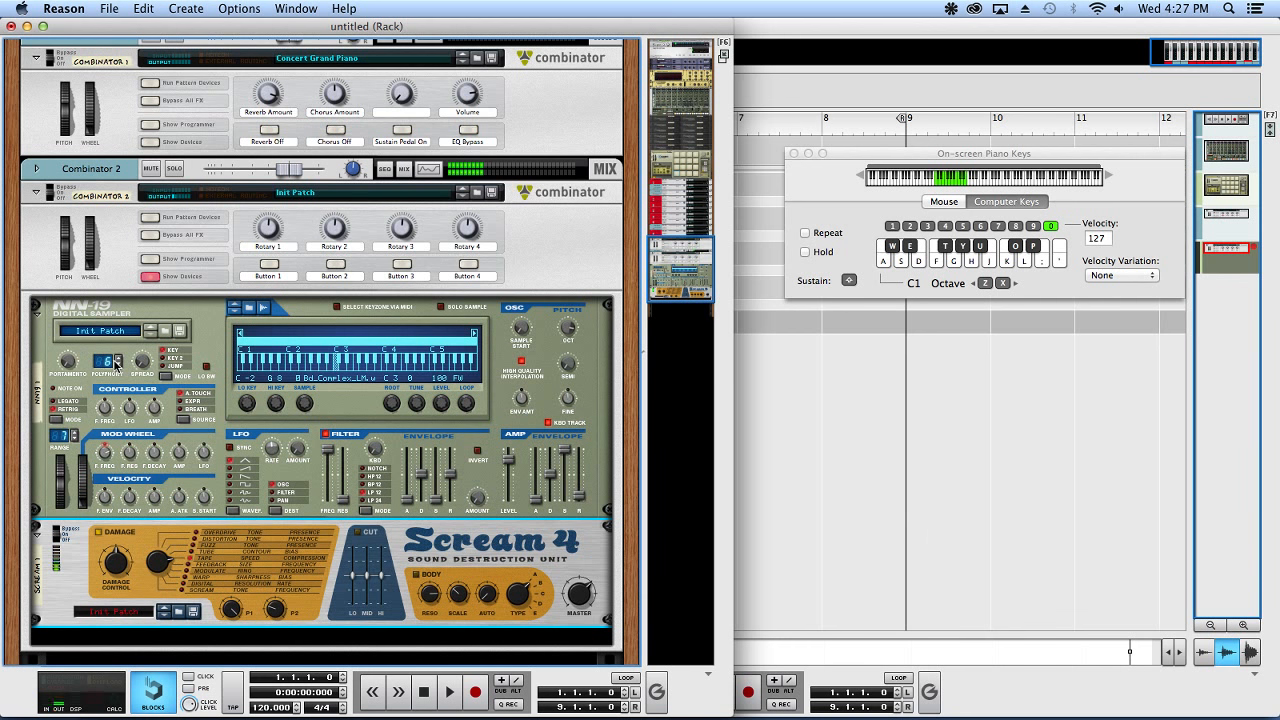
- Reduce the NN19's polyphony to 1 and play overlapping notes to hear it in mono
{"action": "left_click_drag", "start_coordinate": [107, 362], "coordinate": [123, 443]}
{"action": "key", "text": "s"}
{"action": "key", "text": "f"}
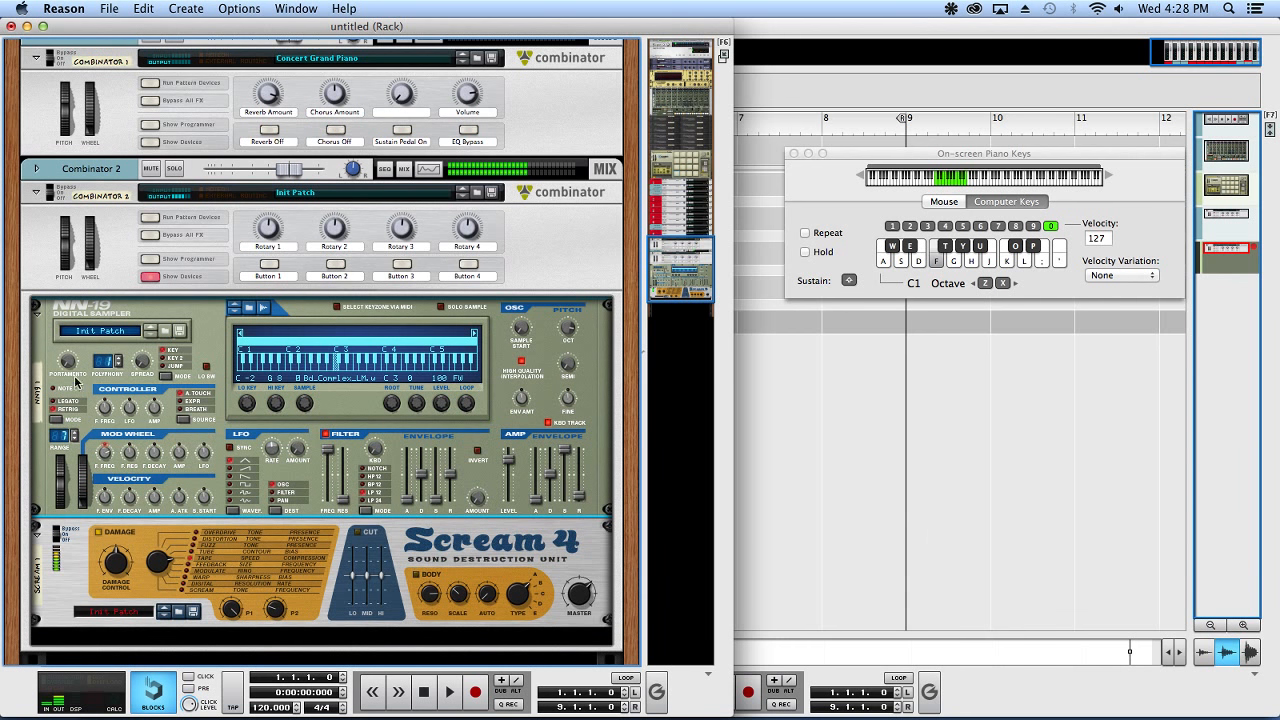
{"action": "key", "text": "s"}
{"action": "key", "text": "h"}
- Raise the NN19's portamento to about 56 and play a repeated melody to hear the glide
{"action": "left_click_drag", "start_coordinate": [70, 361], "coordinate": [69, 343]}
{"action": "key", "text": "f"}
{"action": "key", "text": "s"}
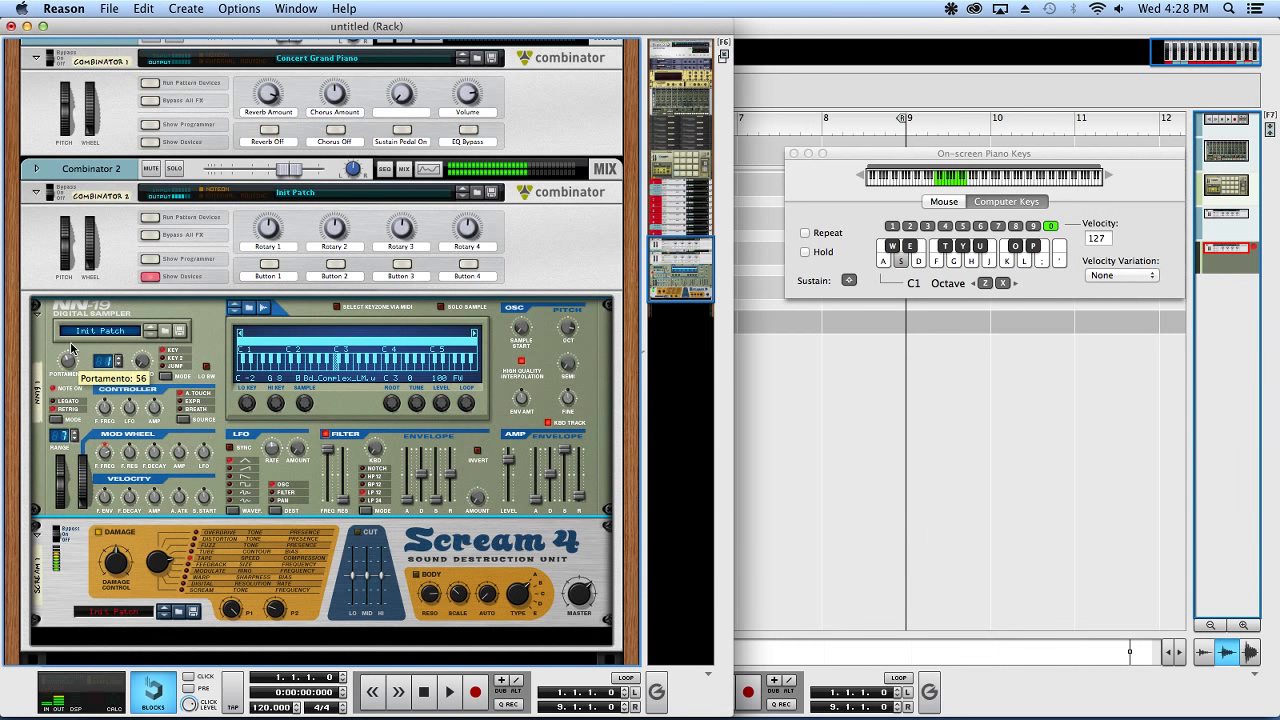
{"action": "key", "text": "h"}
{"action": "key", "text": "f"}
{"action": "key", "text": "d"}
{"action": "key", "text": "s"}
{"action": "key", "text": "h"}
{"action": "key", "text": "f"}
{"action": "key", "text": "d"}
{"action": "key", "text": "s"}
{"action": "key", "text": "h"}
{"action": "key", "text": "f"}
- Check the Scream 4's damage control amount while playing a few more notes
{"action": "left_click", "coordinate": [121, 571]}
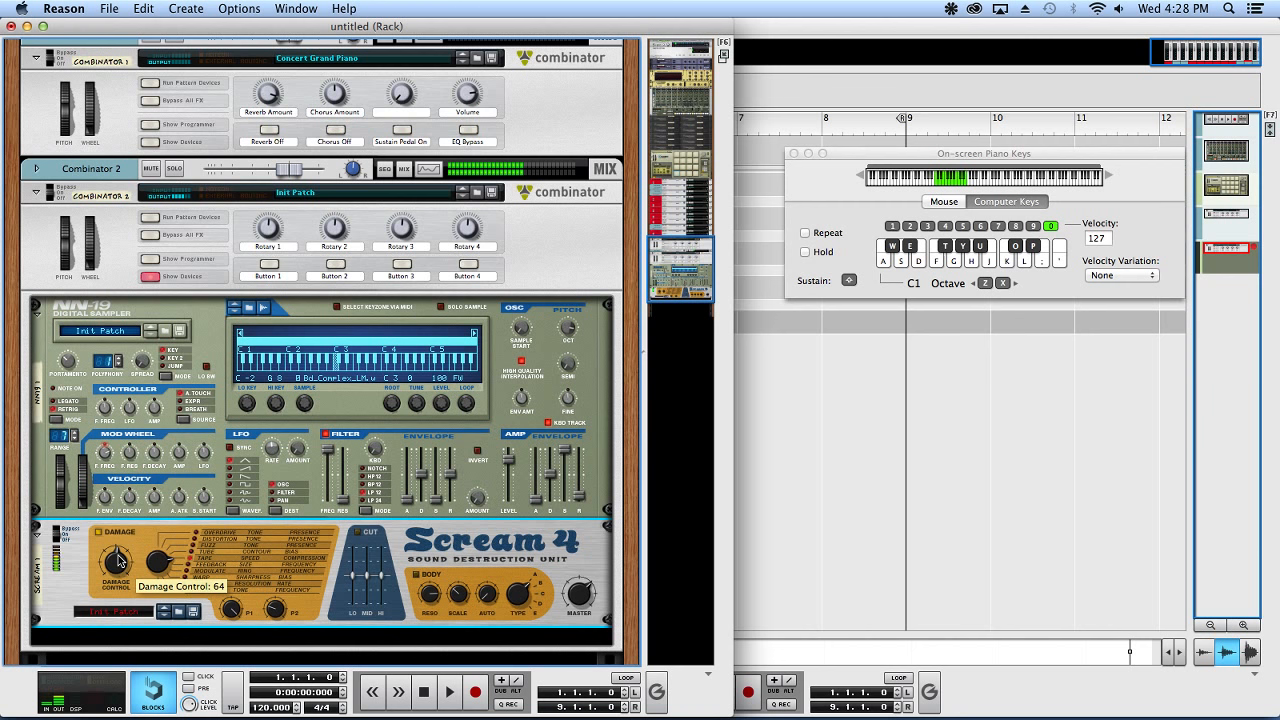
{"action": "key", "text": "d"}
{"action": "key", "text": "h"}
{"action": "key", "text": "s"}
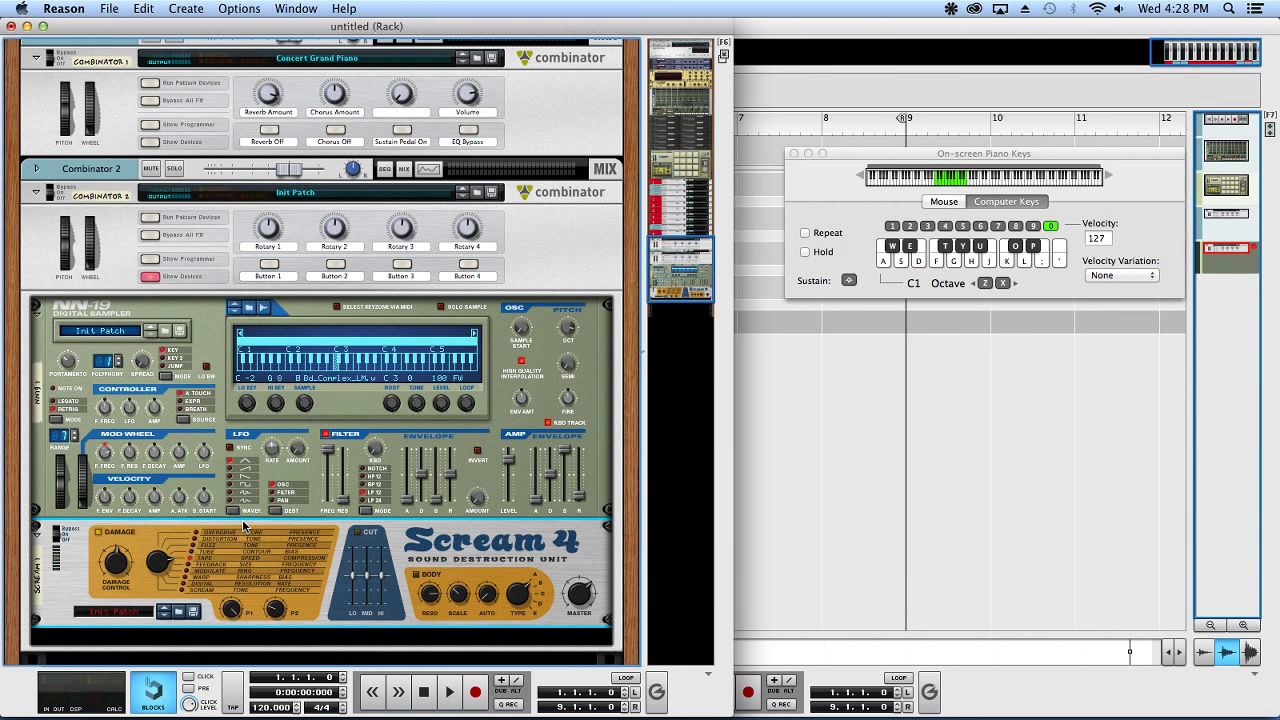
- Create a one-bar clip on the Combinator 1 track and draw a quarter-note-long C3 at its start
{"action": "key", "text": "F6"}
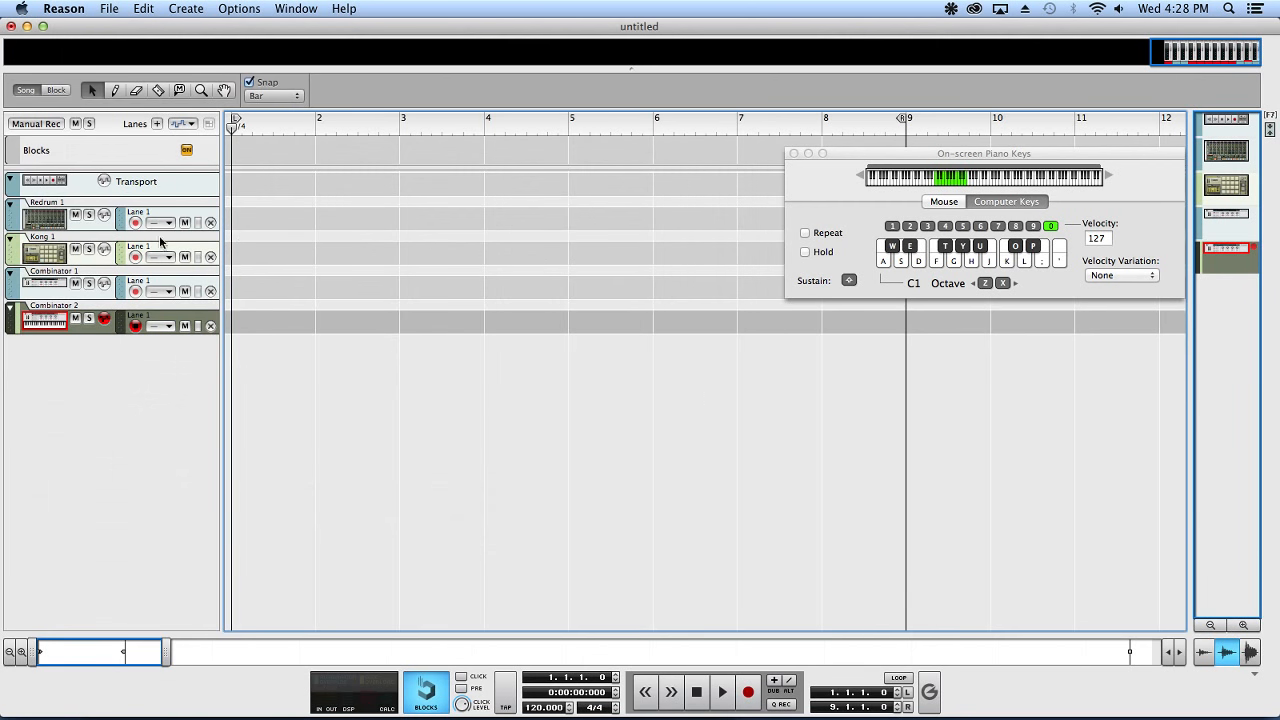
{"action": "double_click", "coordinate": [268, 276]}
{"action": "double_click", "coordinate": [267, 281]}
{"action": "scroll", "coordinate": [346, 345], "scroll_direction": "up", "scroll_amount": 5}
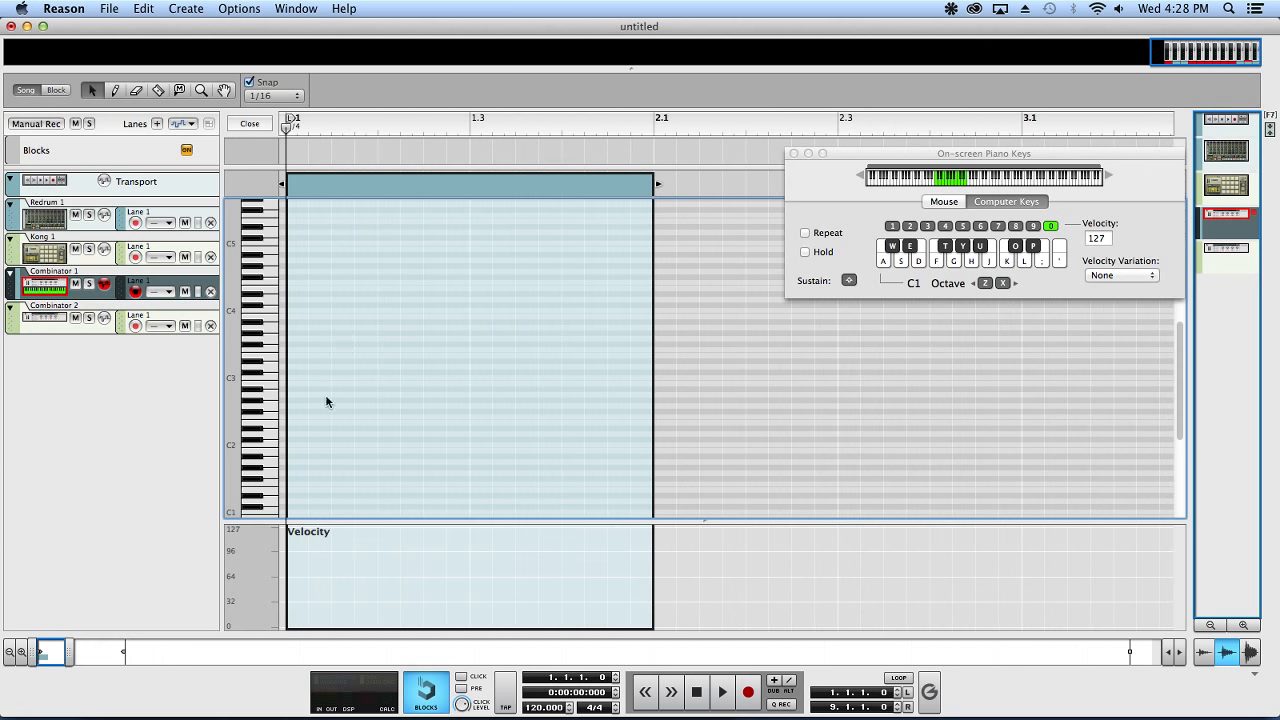
{"action": "scroll", "coordinate": [326, 400], "scroll_direction": "up", "scroll_amount": 3}
{"action": "left_click_drag", "start_coordinate": [297, 393], "coordinate": [378, 388]}
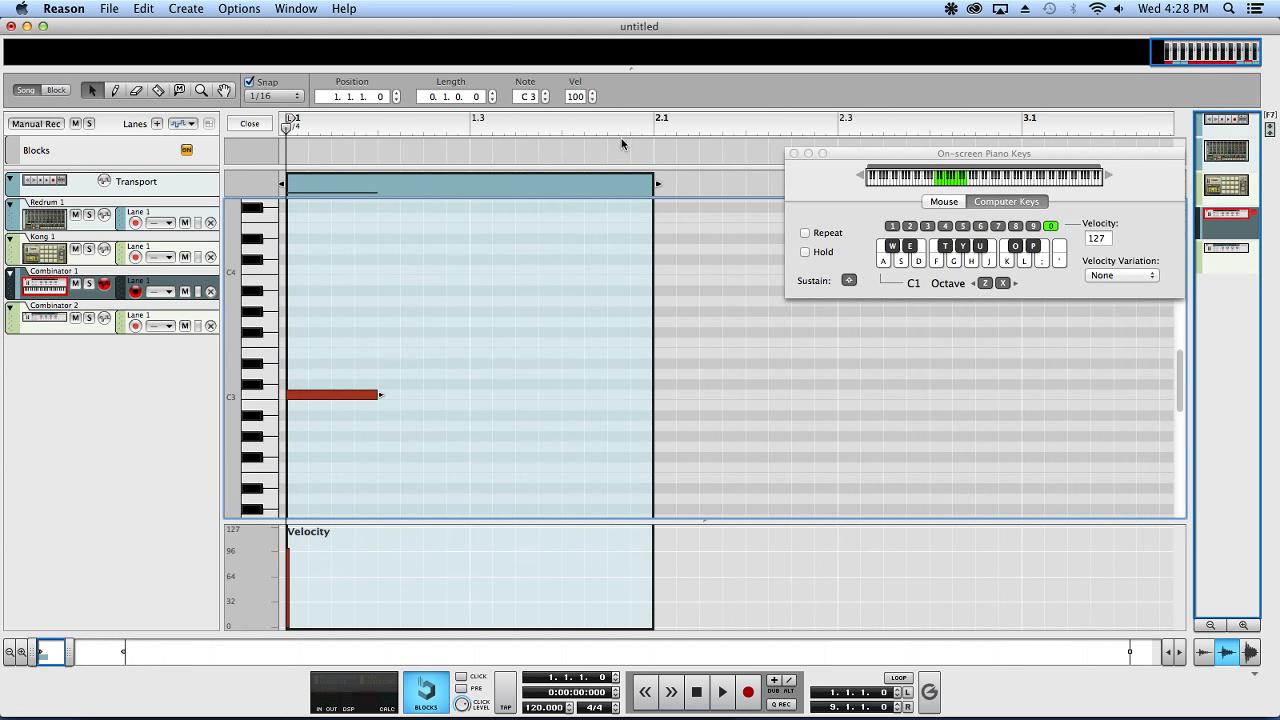
- Set the right locator to bar 2, enable looping and start playback of the piano note
{"action": "mouse_move", "coordinate": [654, 128]}
{"action": "left_mouse_down"}
{"action": "mouse_move", "coordinate": [541, 139]}
{"action": "mouse_move", "coordinate": [4, 128]}
{"action": "left_mouse_up"}
{"action": "left_click", "coordinate": [898, 678]}
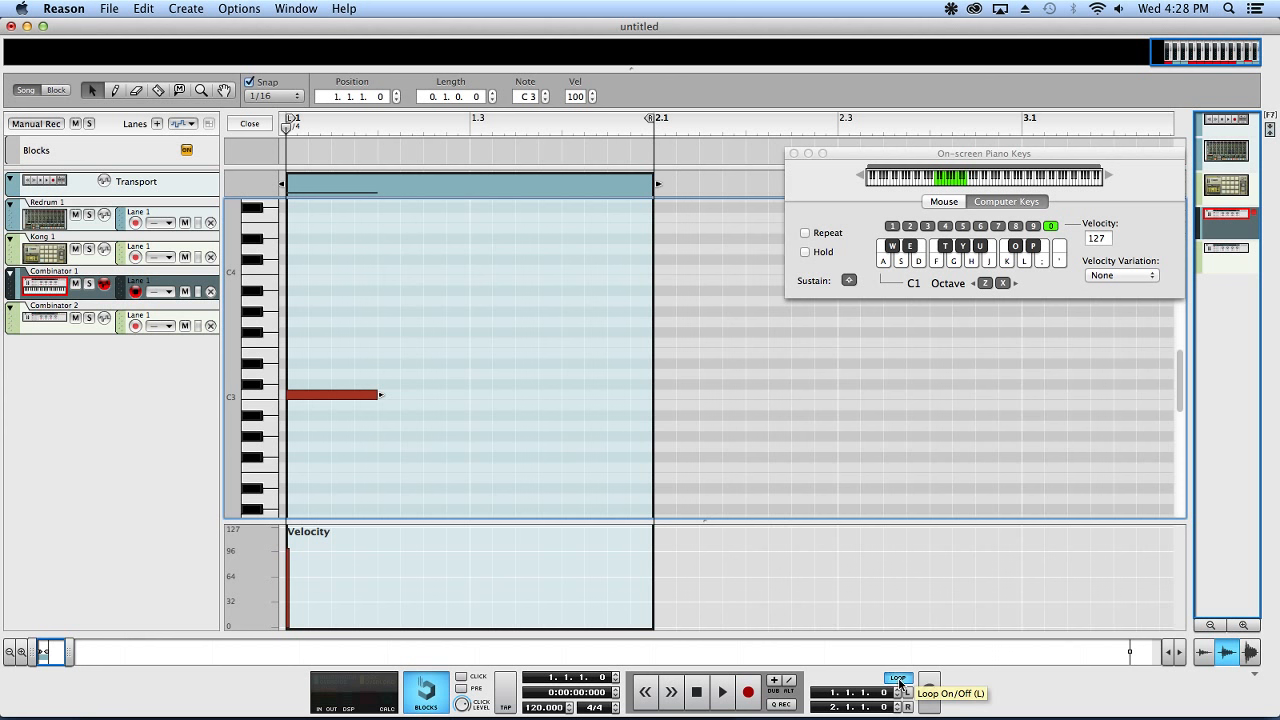
{"action": "key", "text": "space"}
- Select the Combinator 2 track, play reference notes and raise the NN19's oscillator fine tune to about 27 to match the piano
{"action": "left_click", "coordinate": [35, 318]}
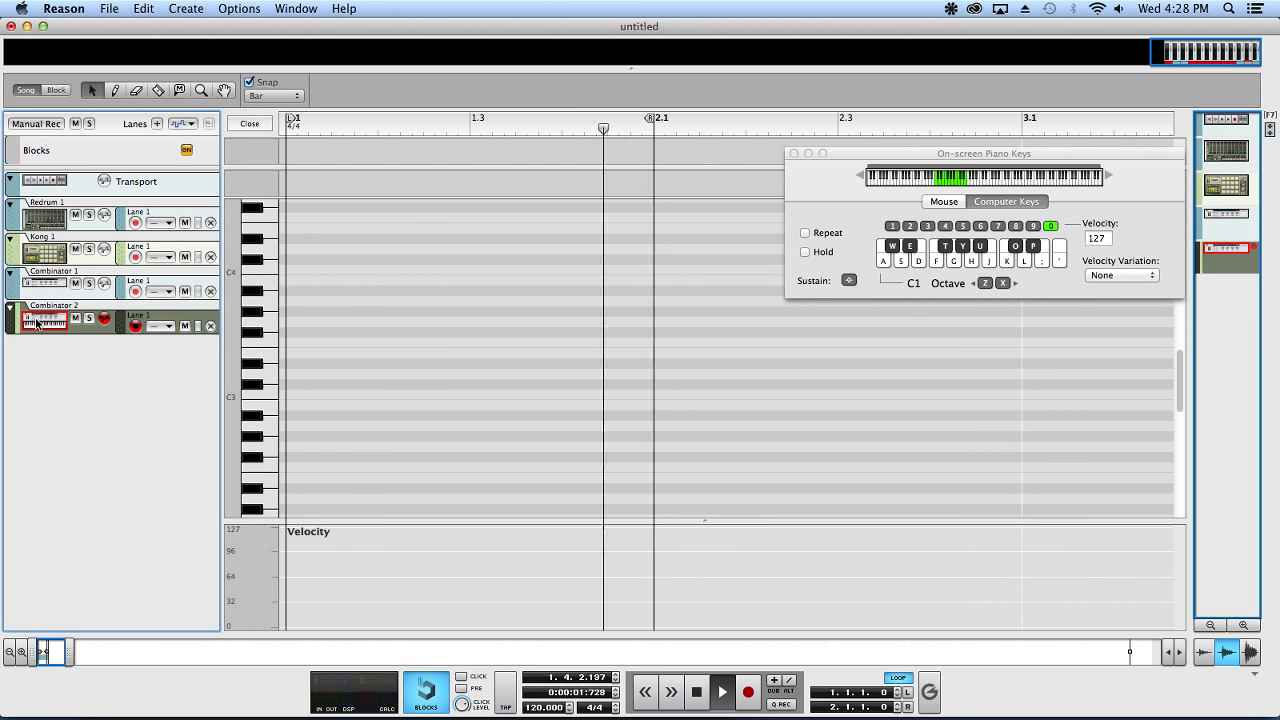
{"action": "key", "text": "F6"}
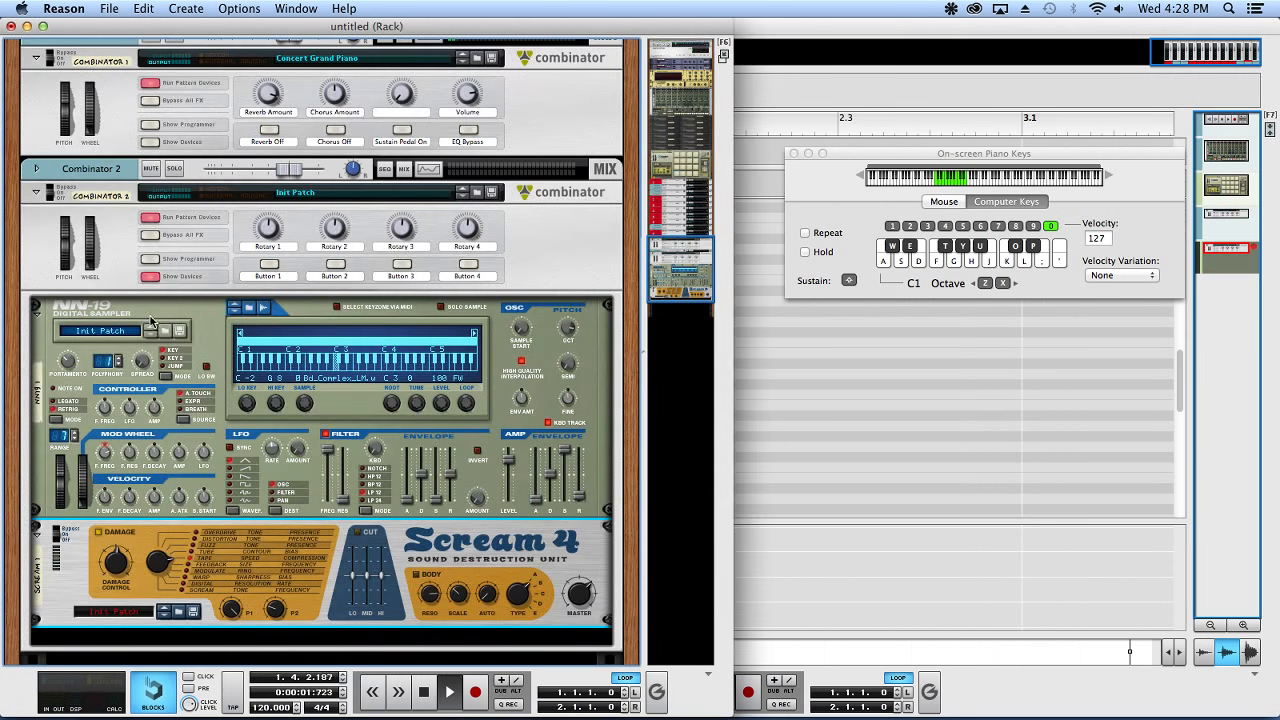
{"action": "key", "text": "g"}
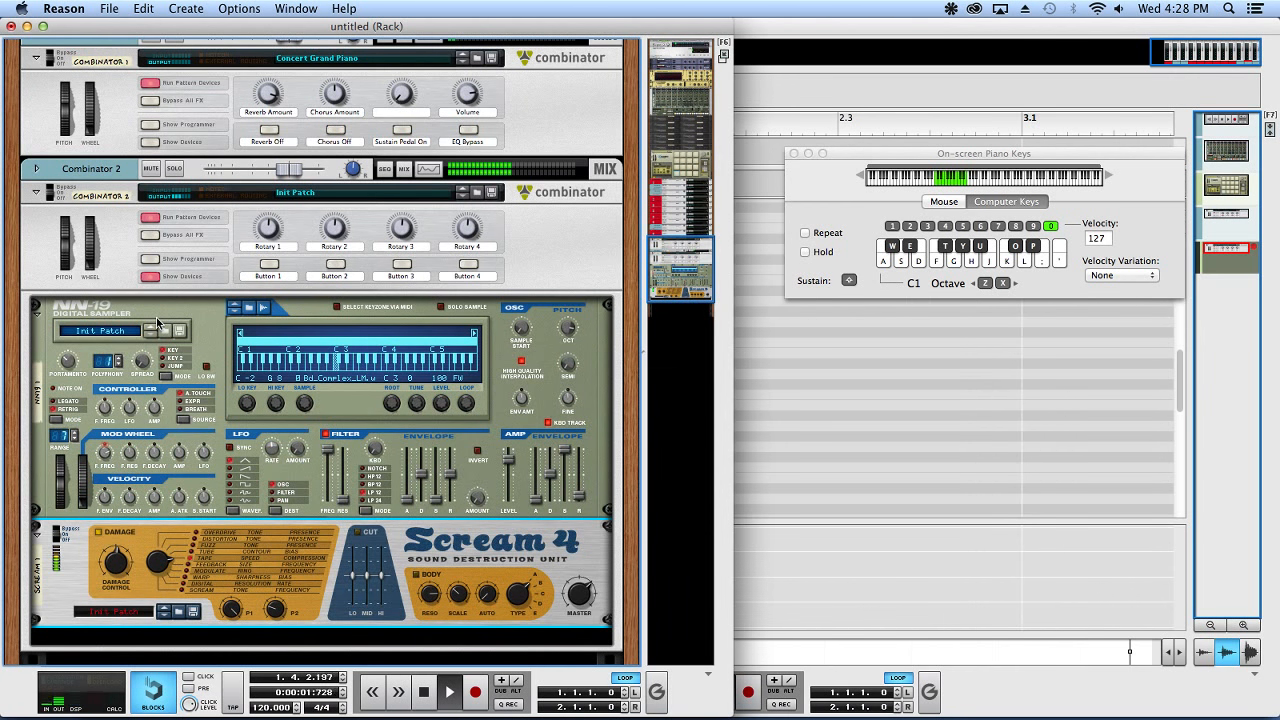
{"action": "key", "text": "a"}
{"action": "left_click_drag", "start_coordinate": [568, 398], "coordinate": [577, 364]}
{"action": "key", "text": "F6"}
{"action": "key", "text": "F6"}
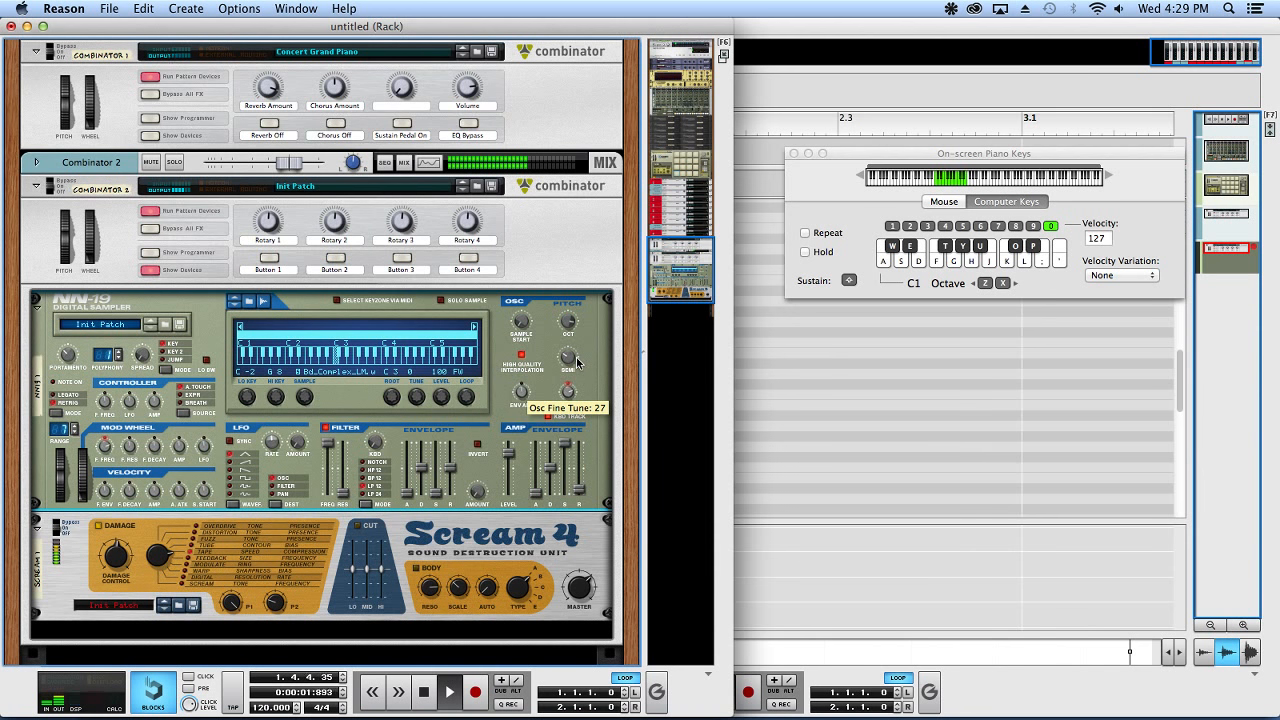
{"action": "left_click_drag", "start_coordinate": [577, 363], "coordinate": [578, 362]}
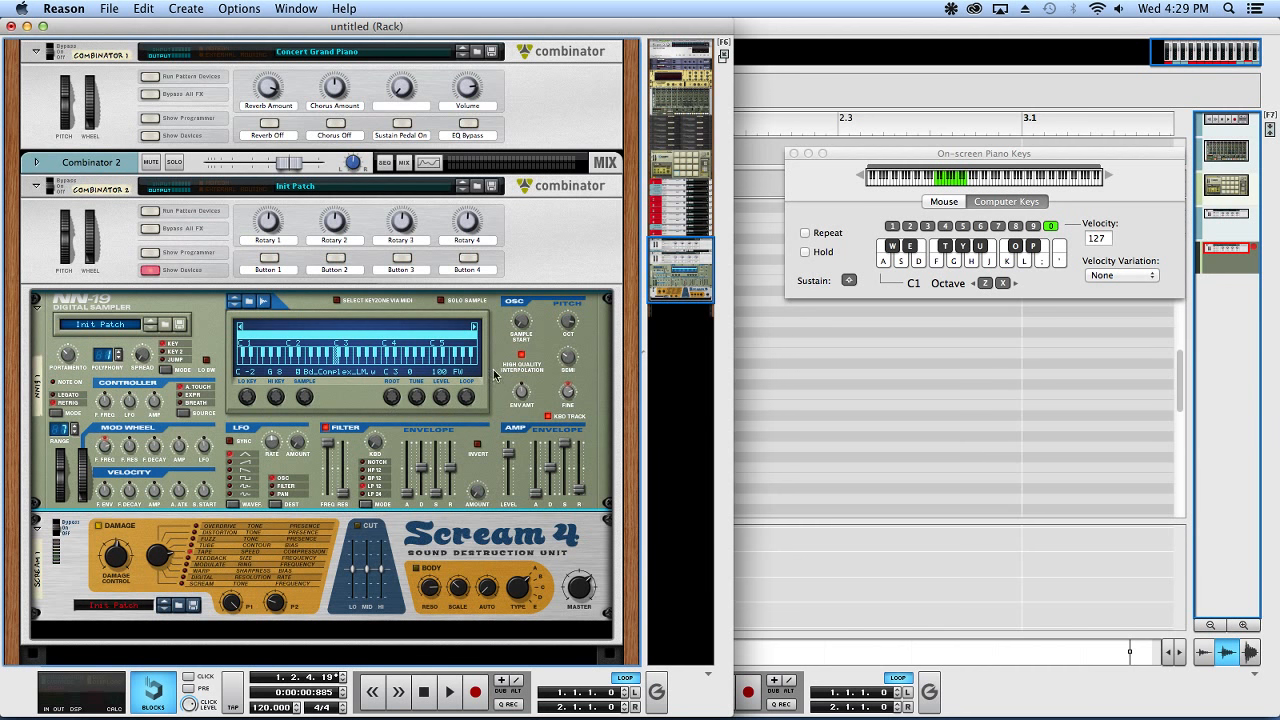
- Add an MClass Equalizer below the Scream 4 in the Combinator and fine-adjust the Scream 4's damage control
{"action": "scroll", "coordinate": [388, 500], "scroll_direction": "down", "scroll_amount": 3}
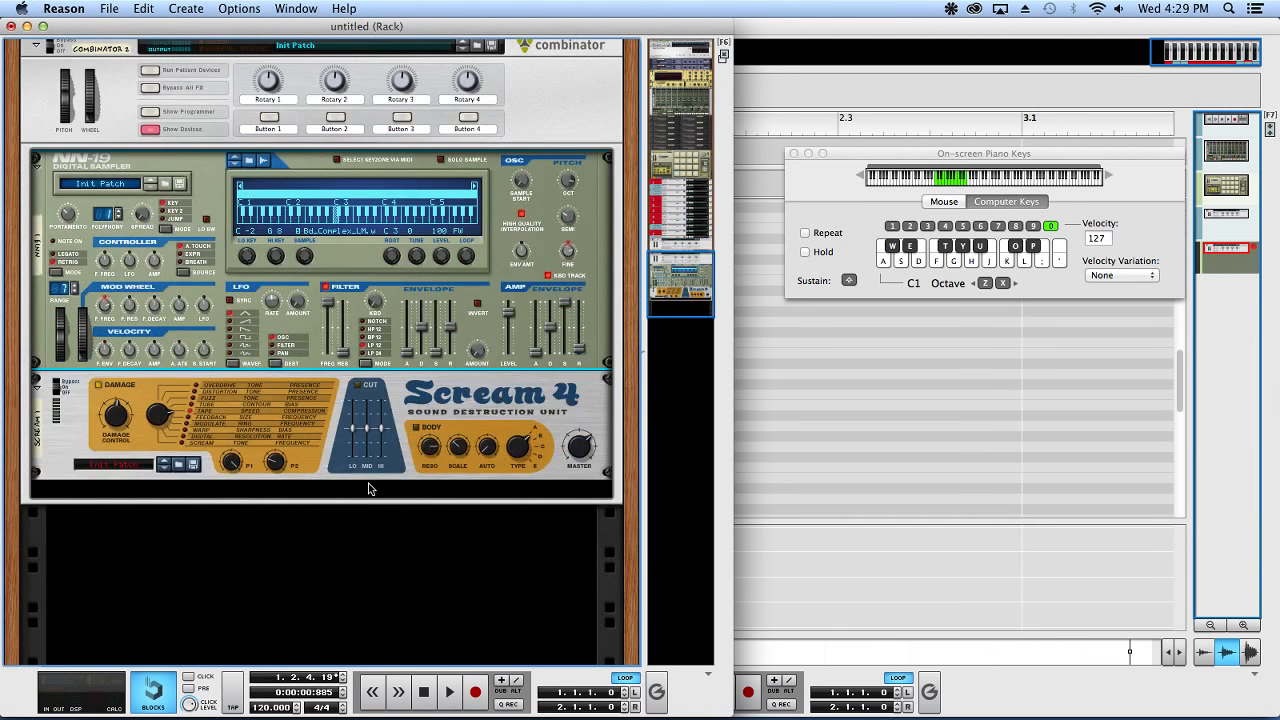
{"action": "right_click", "coordinate": [361, 489]}
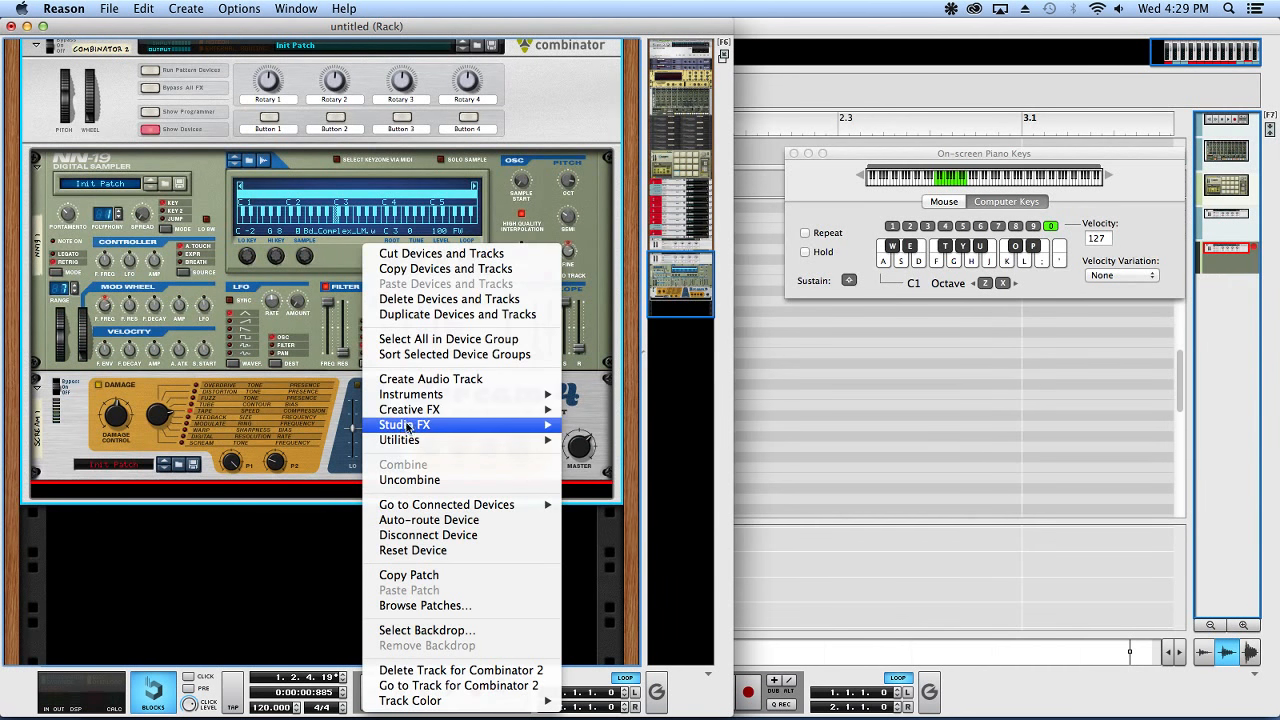
{"action": "mouse_move", "coordinate": [407, 427]}
{"action": "left_click", "coordinate": [628, 160]}
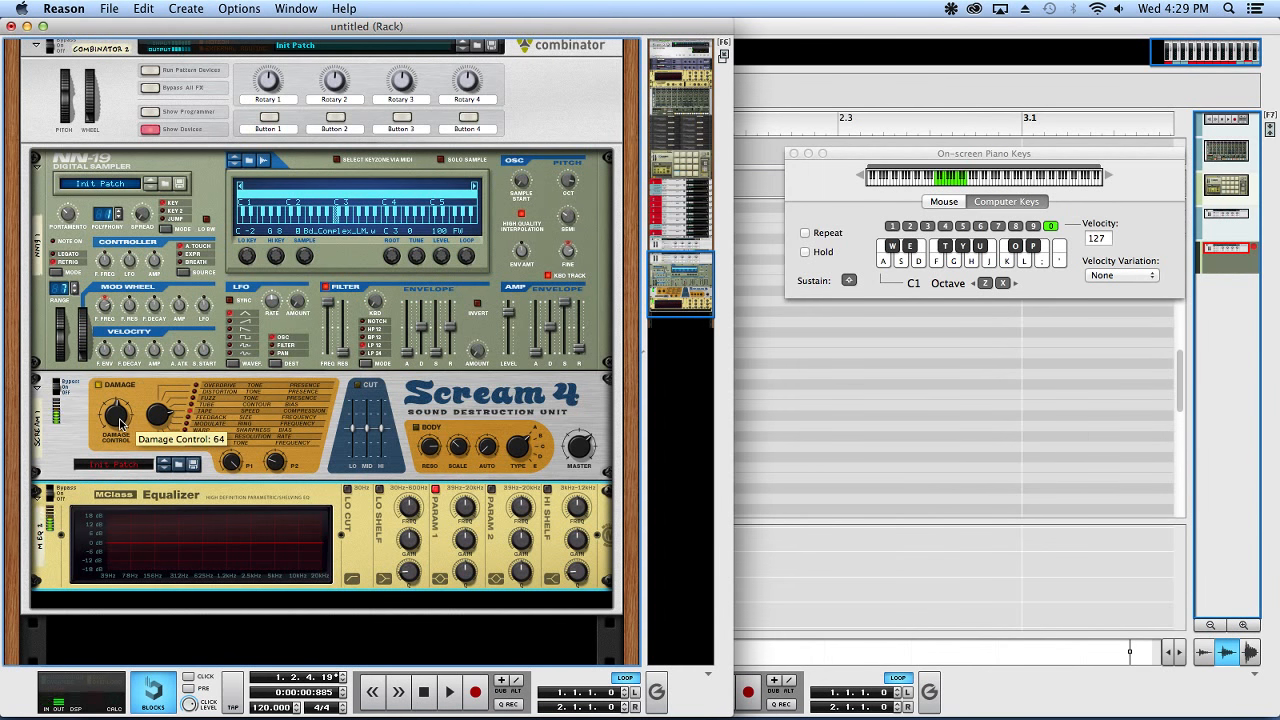
{"action": "left_click_drag", "start_coordinate": [119, 424], "coordinate": [120, 410]}
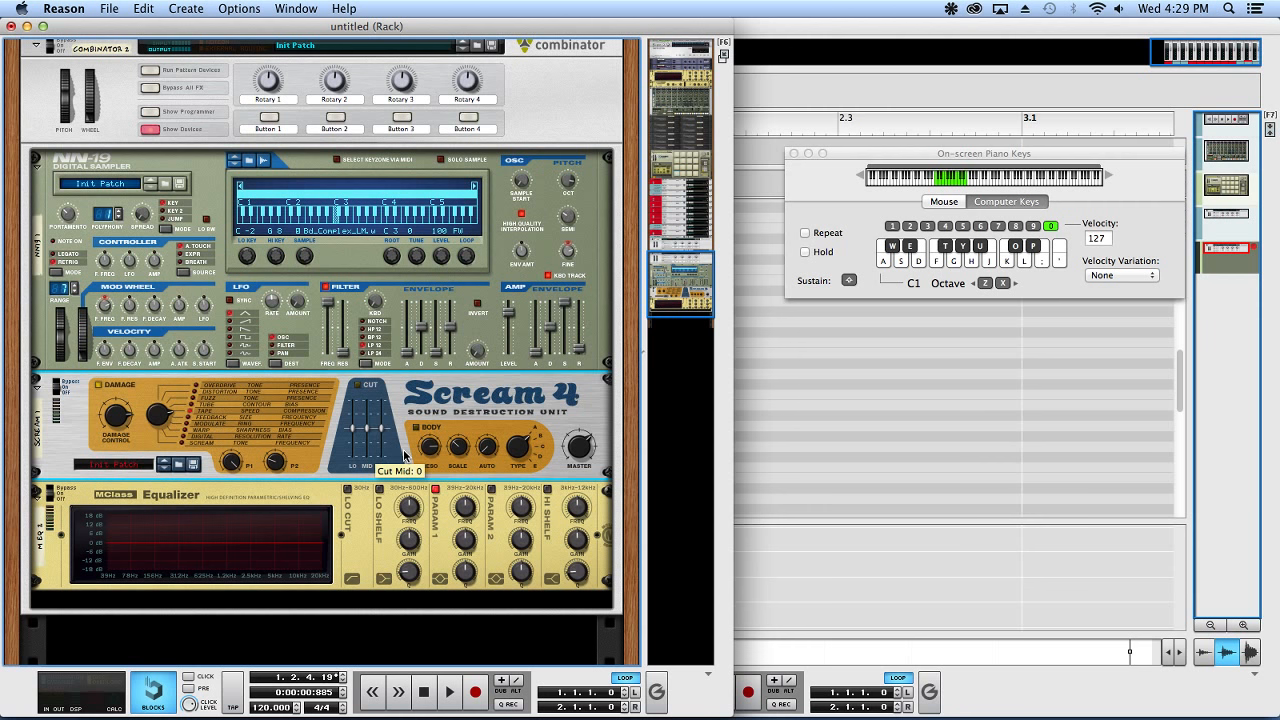
- Boost the equalizer's parametric 1 band, sweep its frequency to find the harsh area, and cut the gain around 312 Hz
{"action": "left_click", "coordinate": [440, 498]}
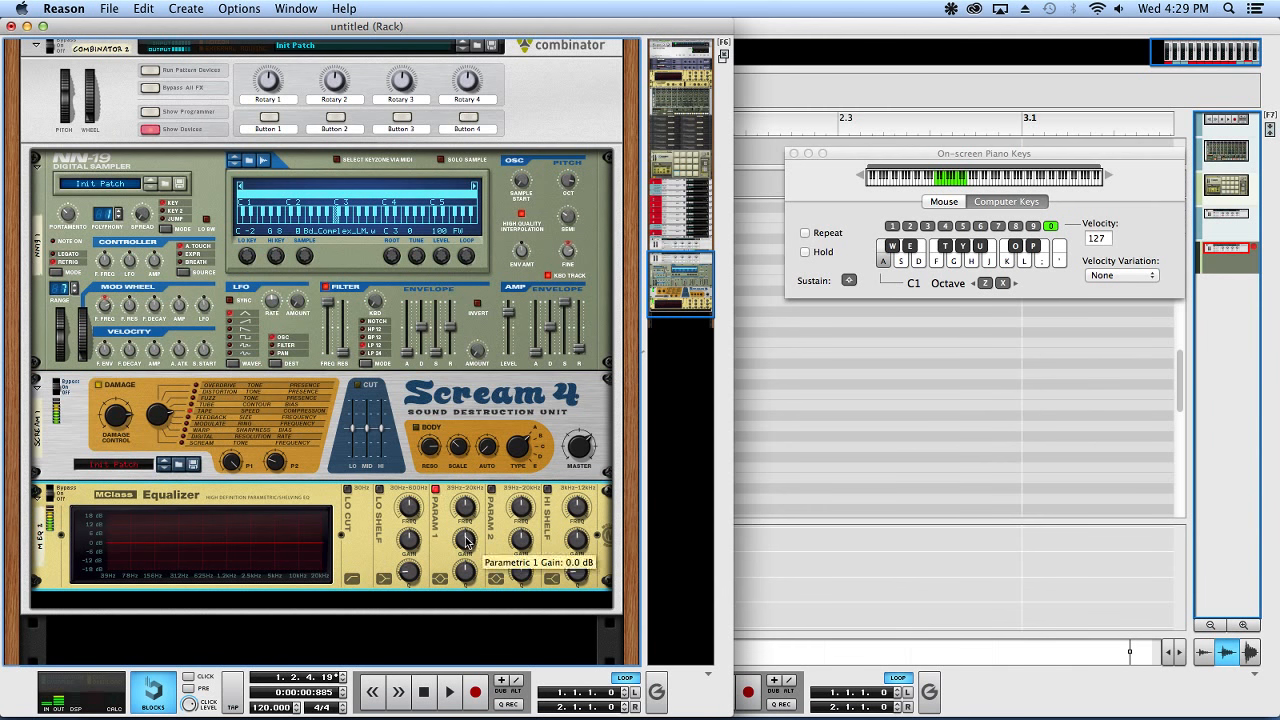
{"action": "left_click_drag", "start_coordinate": [465, 541], "coordinate": [470, 507]}
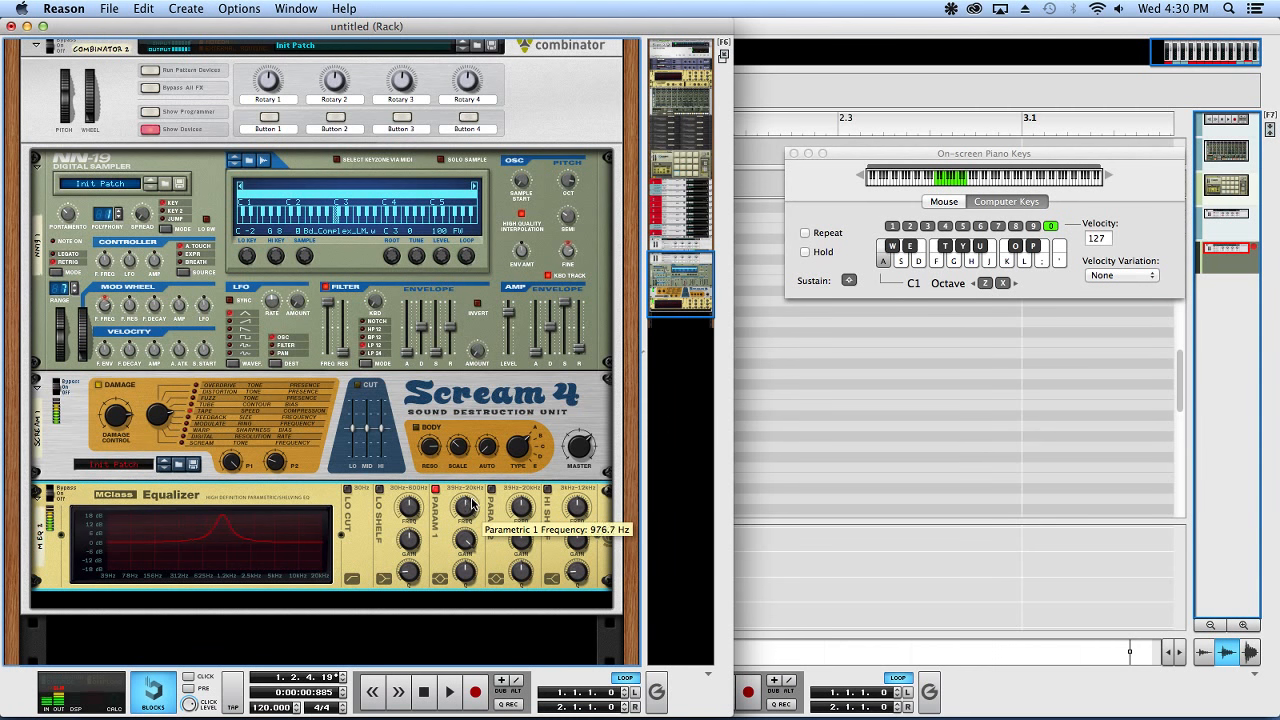
{"action": "left_click_drag", "start_coordinate": [472, 504], "coordinate": [474, 511]}
{"action": "left_click_drag", "start_coordinate": [466, 540], "coordinate": [464, 583]}
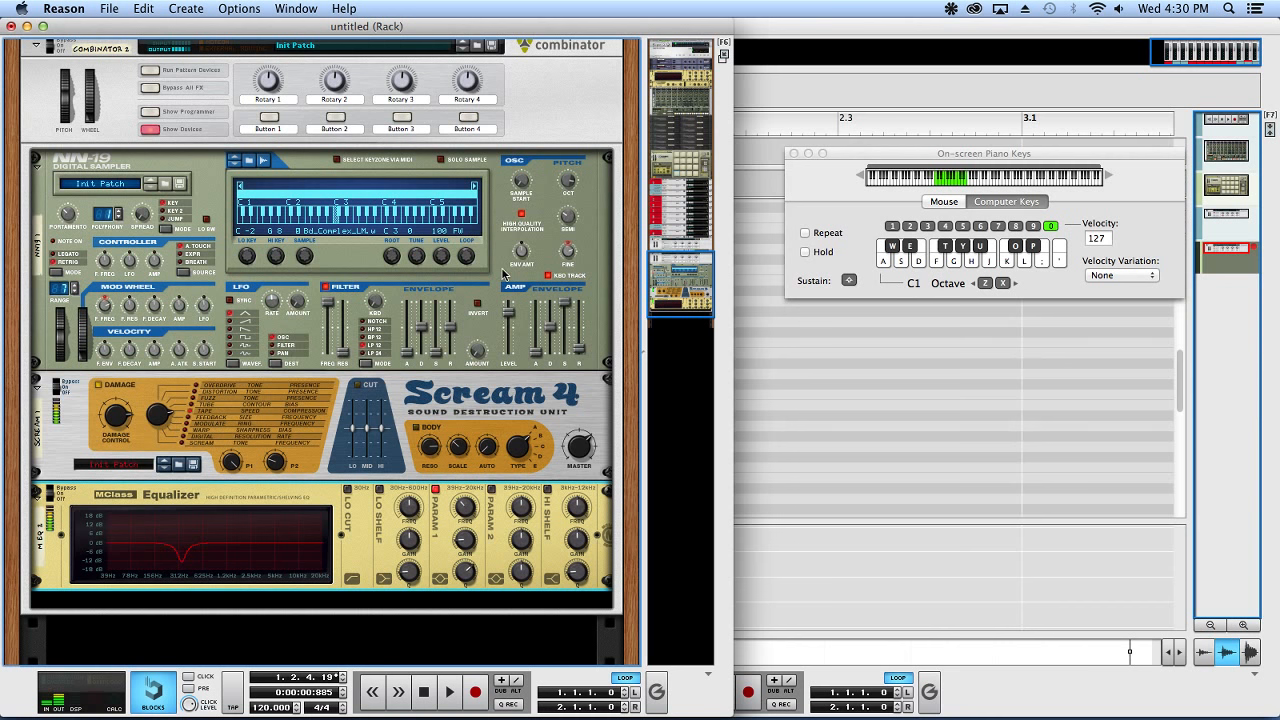
- Set the NN19's oscillator octave to 7 and play a short melody to hear the new pitch
{"action": "left_click_drag", "start_coordinate": [565, 173], "coordinate": [566, 195]}
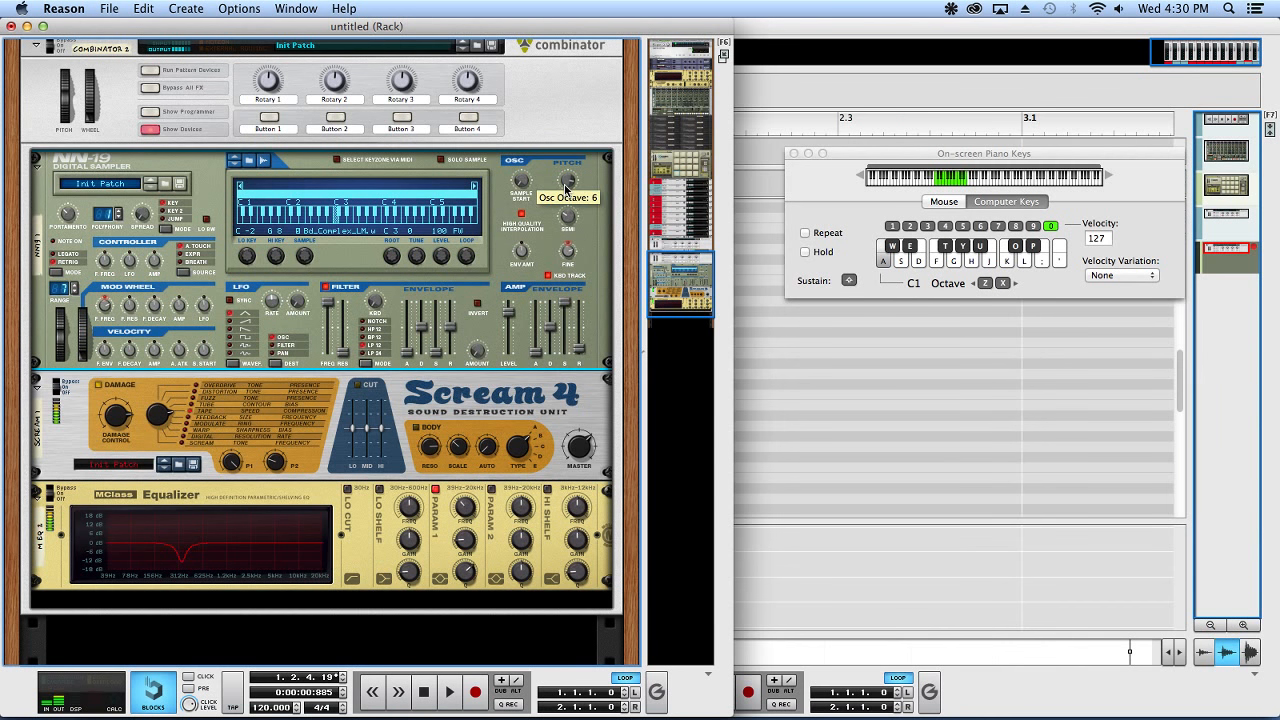
{"action": "key", "text": "d"}
{"action": "key", "text": "g"}
{"action": "key", "text": "h"}
{"action": "key", "text": "f"}
{"action": "key", "text": "d"}
{"action": "key", "text": "s"}
{"action": "key", "text": "s"}
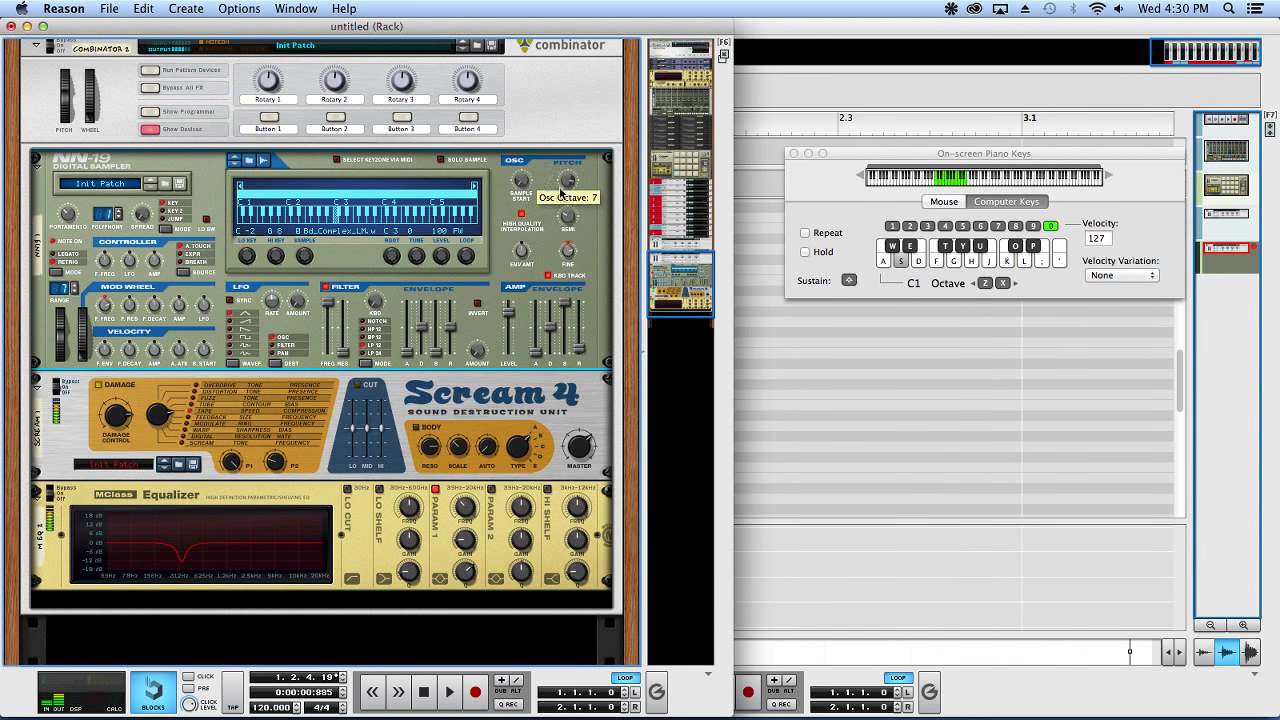
- Enable the equalizer's low shelf and parametric 2 bands to cut the lows, set parametric 2 Q to 3.7, and play notes
{"action": "left_click", "coordinate": [379, 489]}
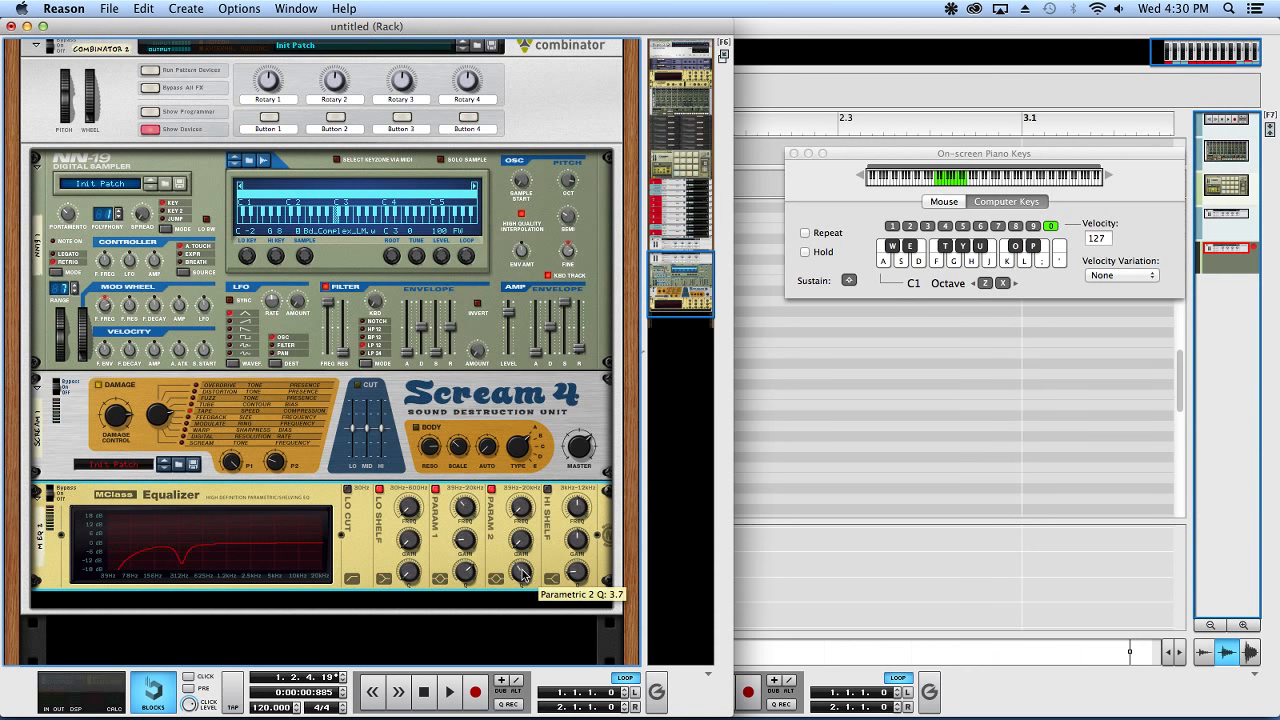
{"action": "key", "text": "s"}
{"action": "key", "text": "f"}
{"action": "key", "text": "g"}
{"action": "key", "text": "d"}
{"action": "key", "text": "s"}
{"action": "key", "text": "h"}
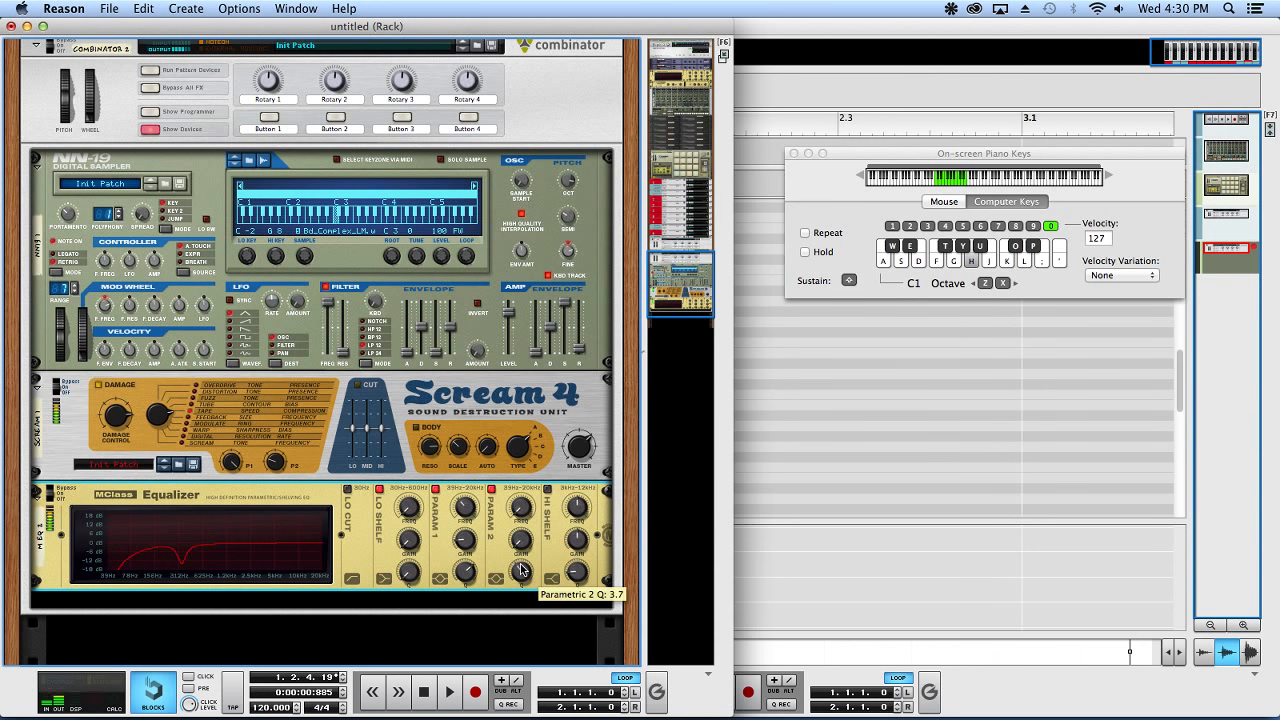
- Play a longer run of different notes to audition the equalized sound
{"action": "key", "text": "g"}
{"action": "key", "text": "f"}
{"action": "key", "text": "d"}
{"action": "key", "text": "d"}
{"action": "key", "text": "h"}
{"action": "key", "text": "d"}
{"action": "key", "text": "g"}
{"action": "key", "text": "j"}
{"action": "key", "text": "d"}
{"action": "key", "text": "j"}
{"action": "key", "text": "d"}
{"action": "key", "text": "j"}
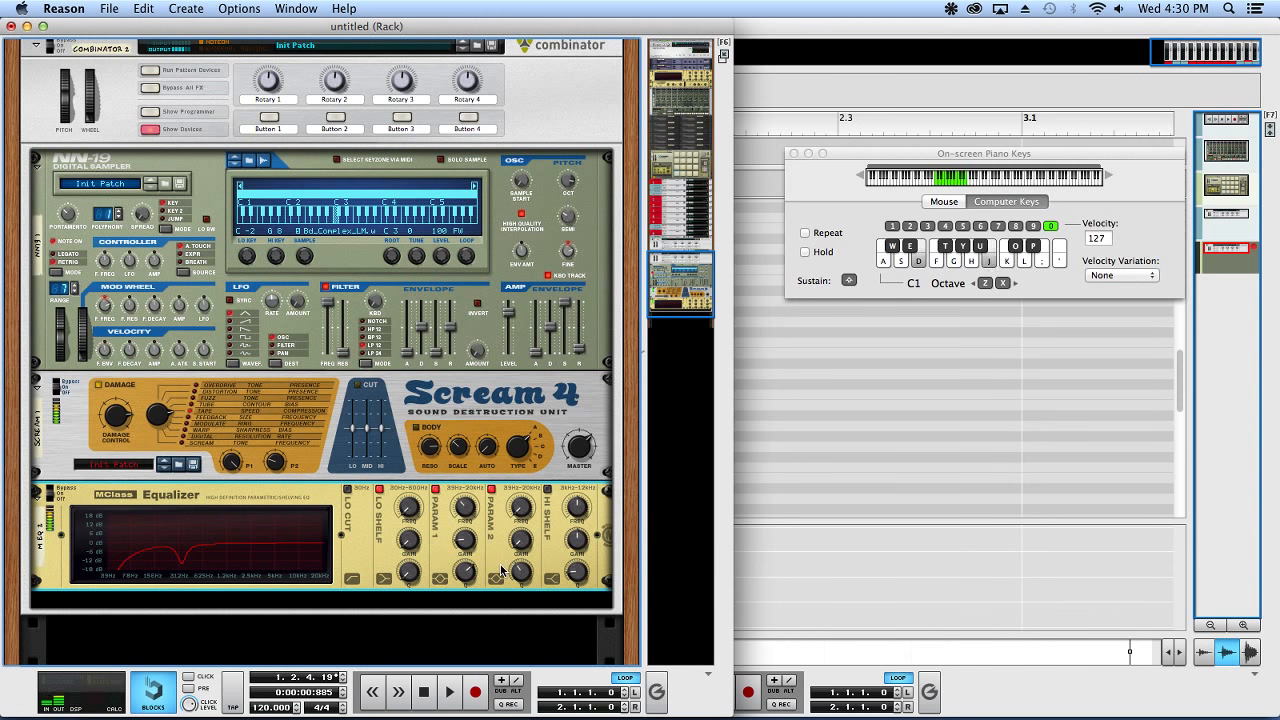
{"action": "key", "text": "g"}
{"action": "key", "text": "j"}
- Add an MClass Maximizer after the equalizer inside the Combinator and play repeated notes to hear it
{"action": "right_click", "coordinate": [481, 600]}
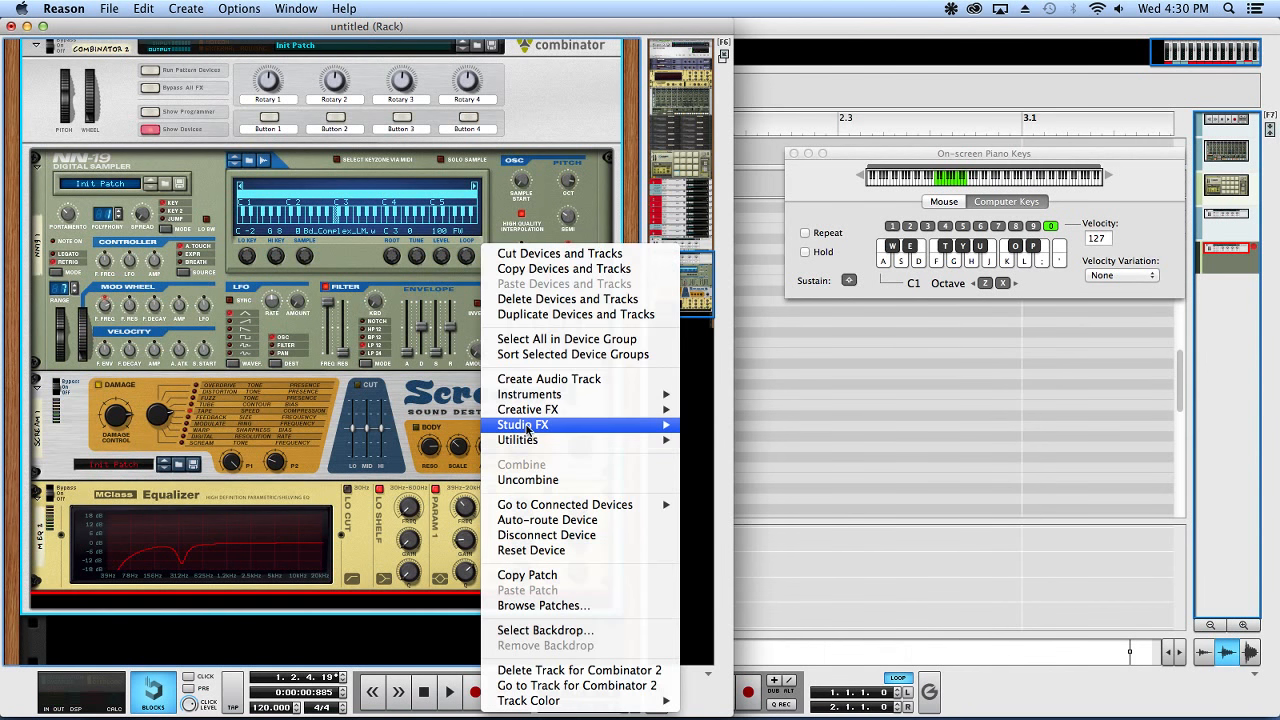
{"action": "mouse_move", "coordinate": [527, 430]}
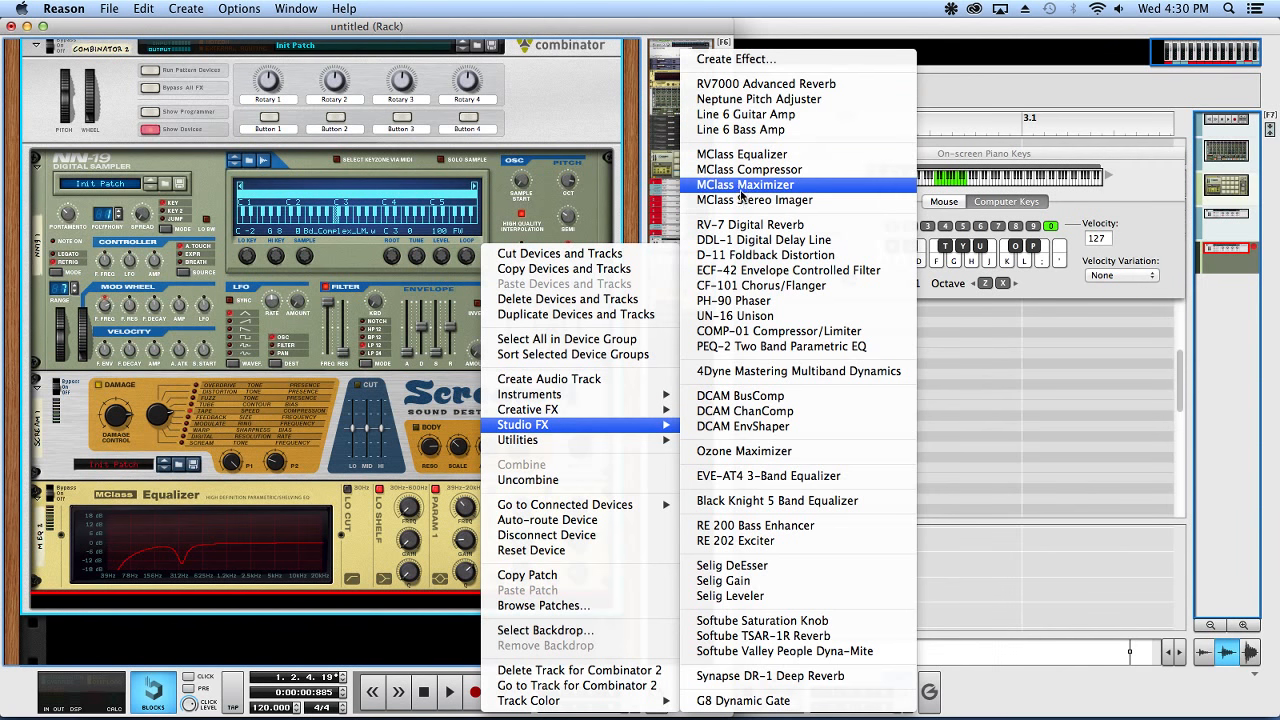
{"action": "left_click", "coordinate": [747, 185]}
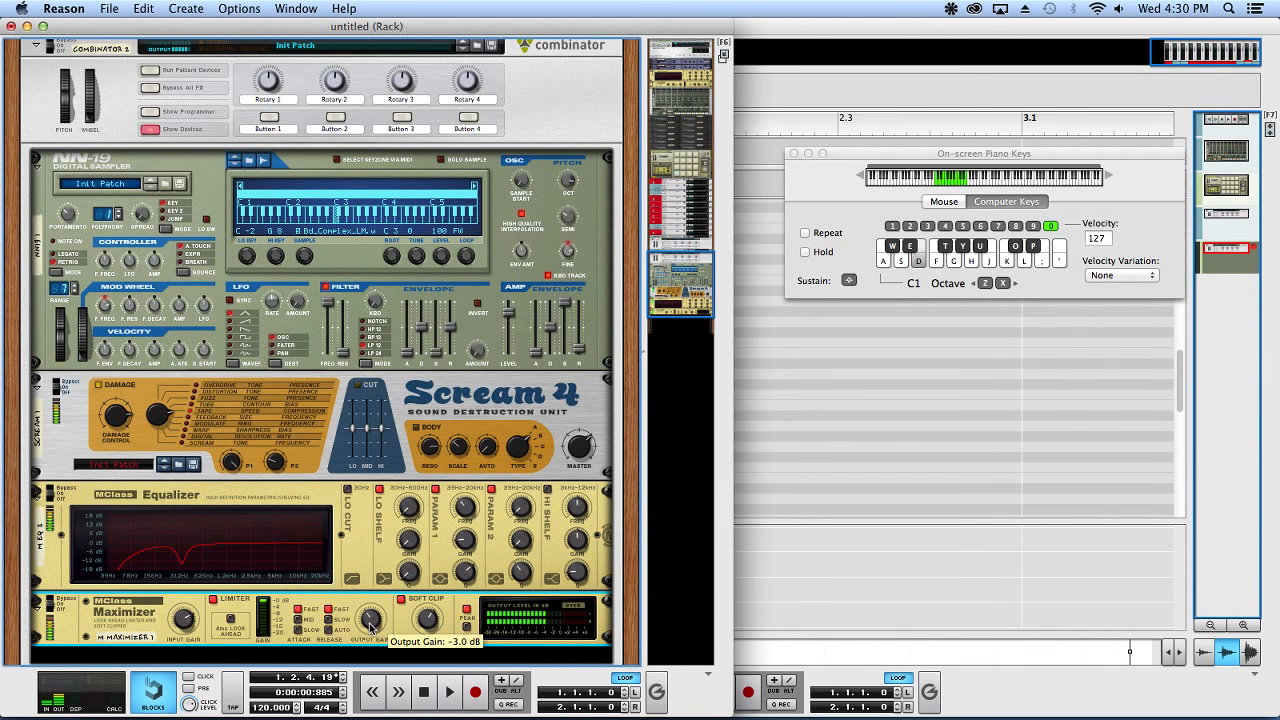
{"action": "scroll", "coordinate": [375, 615], "scroll_direction": "down", "scroll_amount": 3}
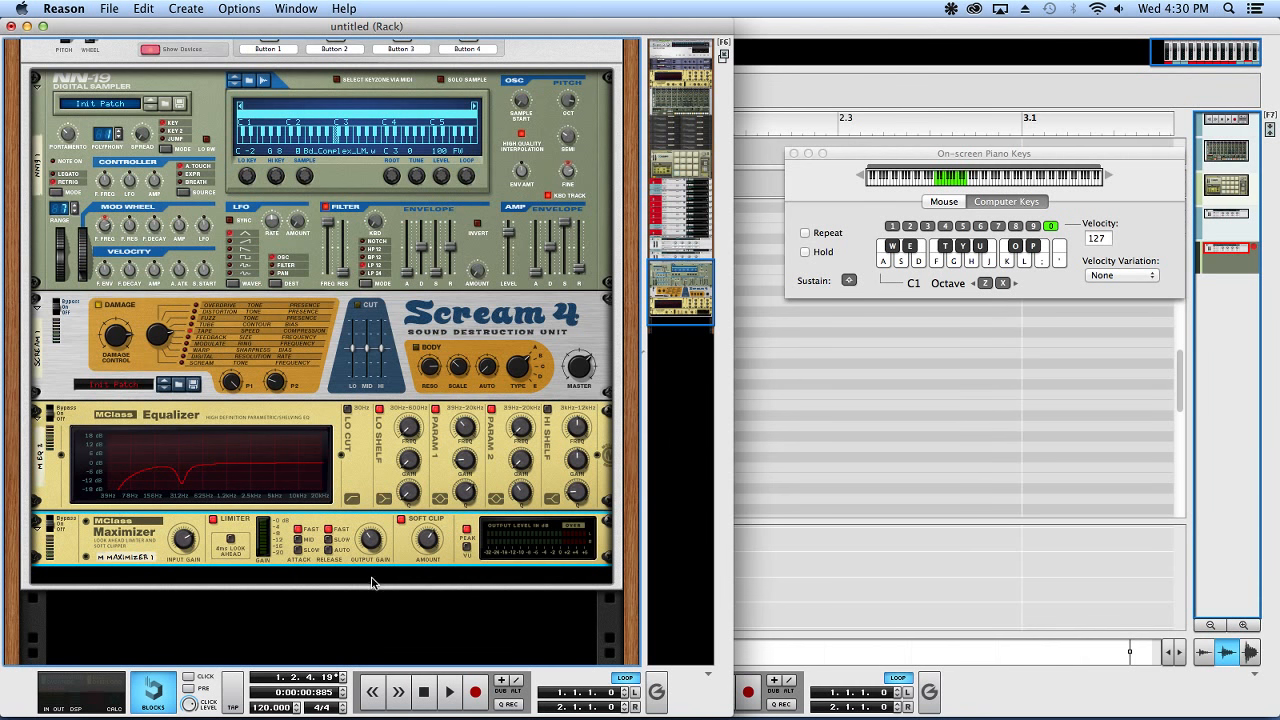
{"action": "key", "text": "d"}
{"action": "key", "text": "d"}
- Try boosting the equalizer's parametric 1 gain to about 15 dB and sweeping its frequency, and undo these changes
{"action": "left_click_drag", "start_coordinate": [470, 466], "coordinate": [473, 422]}
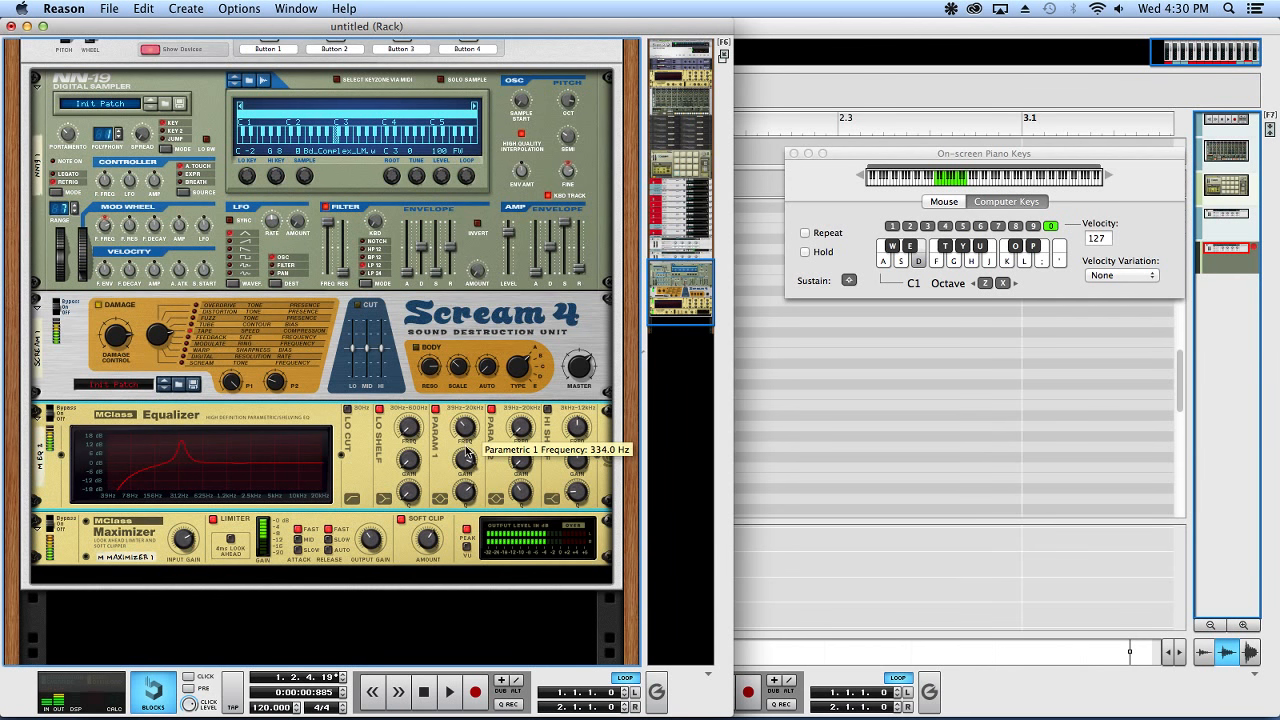
{"action": "key", "text": "super+z"}
{"action": "key", "text": "super+z"}
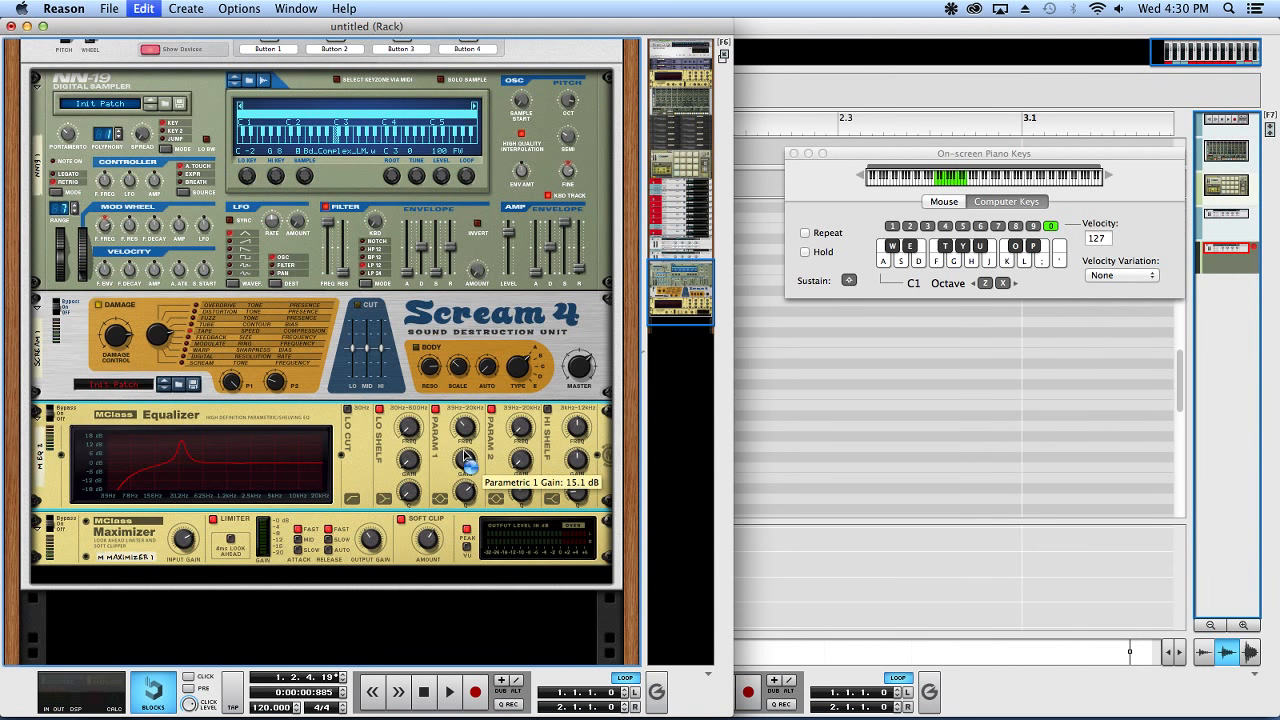
{"action": "key", "text": "super+z"}
- Add a second MClass Equalizer after the Maximizer inside the Combinator
{"action": "scroll", "coordinate": [441, 519], "scroll_direction": "down", "scroll_amount": 2}
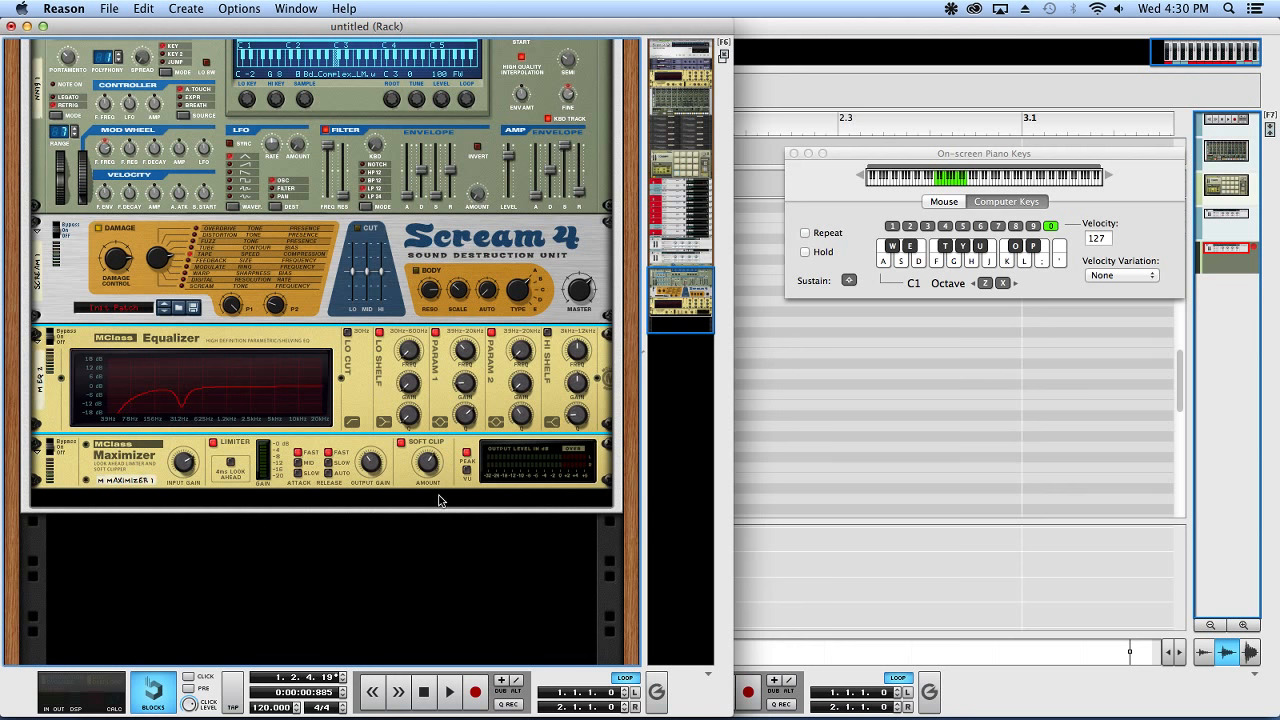
{"action": "right_click", "coordinate": [438, 496]}
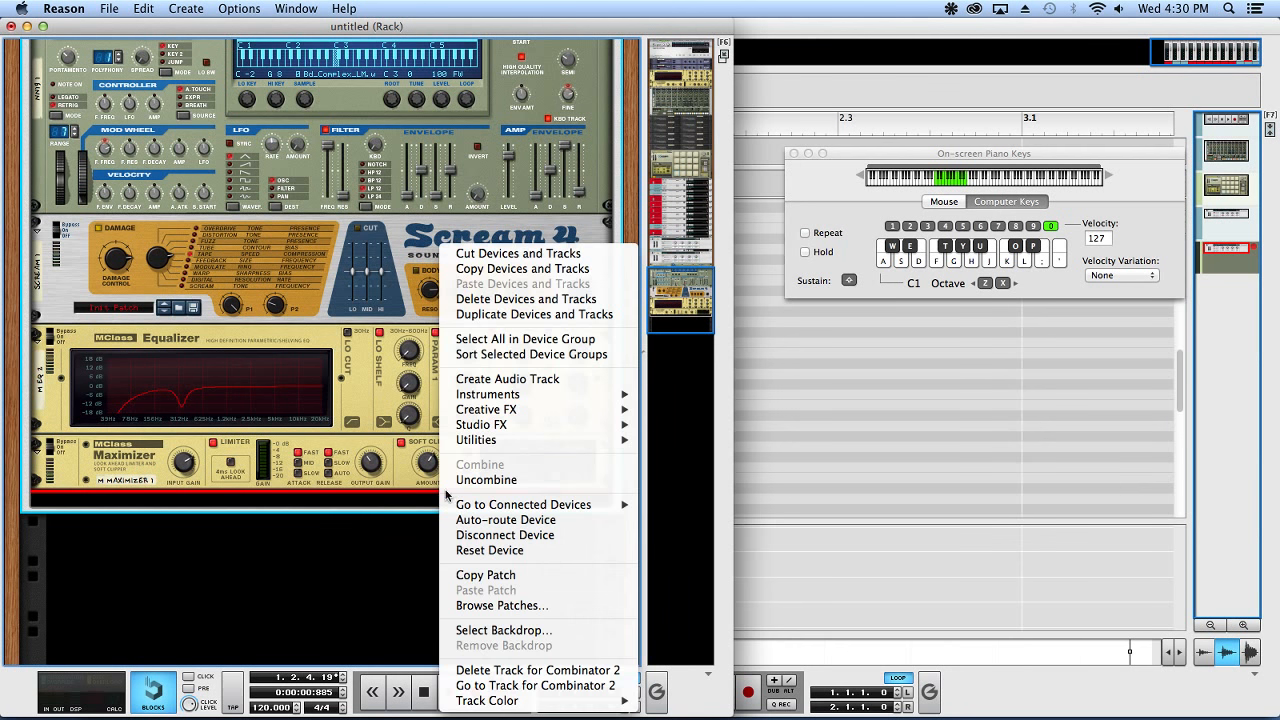
{"action": "mouse_move", "coordinate": [486, 428]}
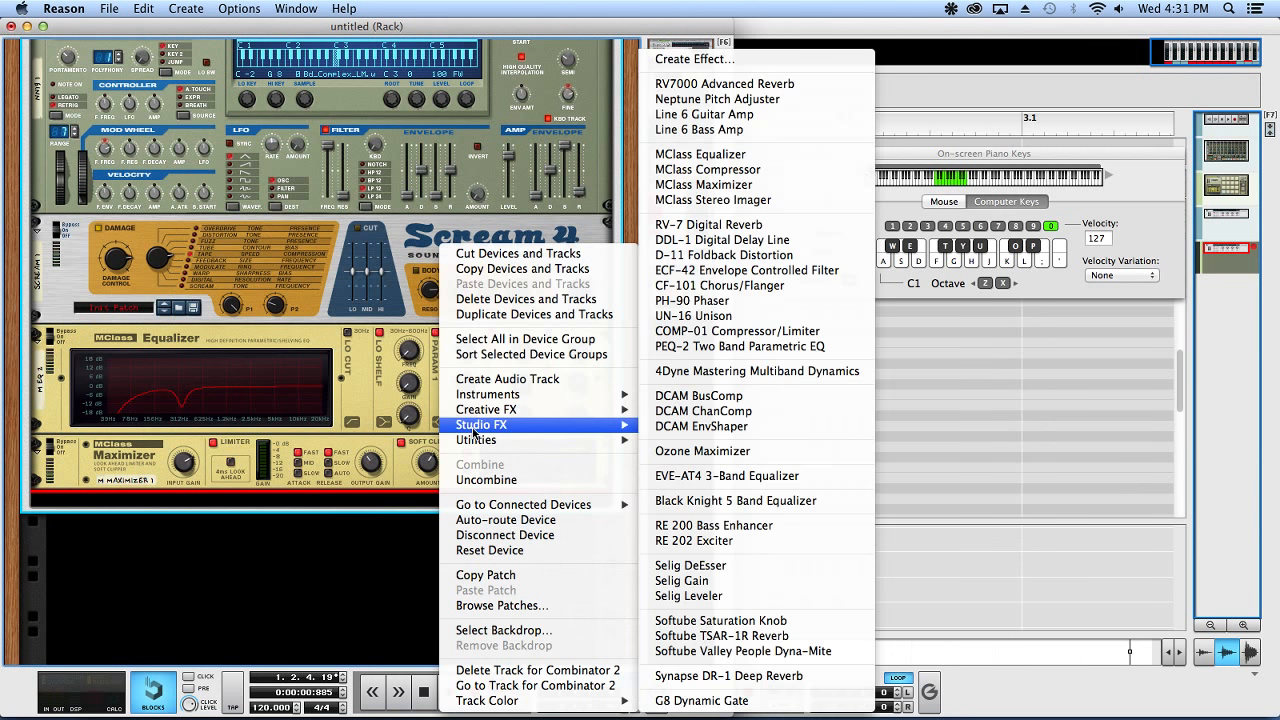
{"action": "left_click", "coordinate": [759, 154]}
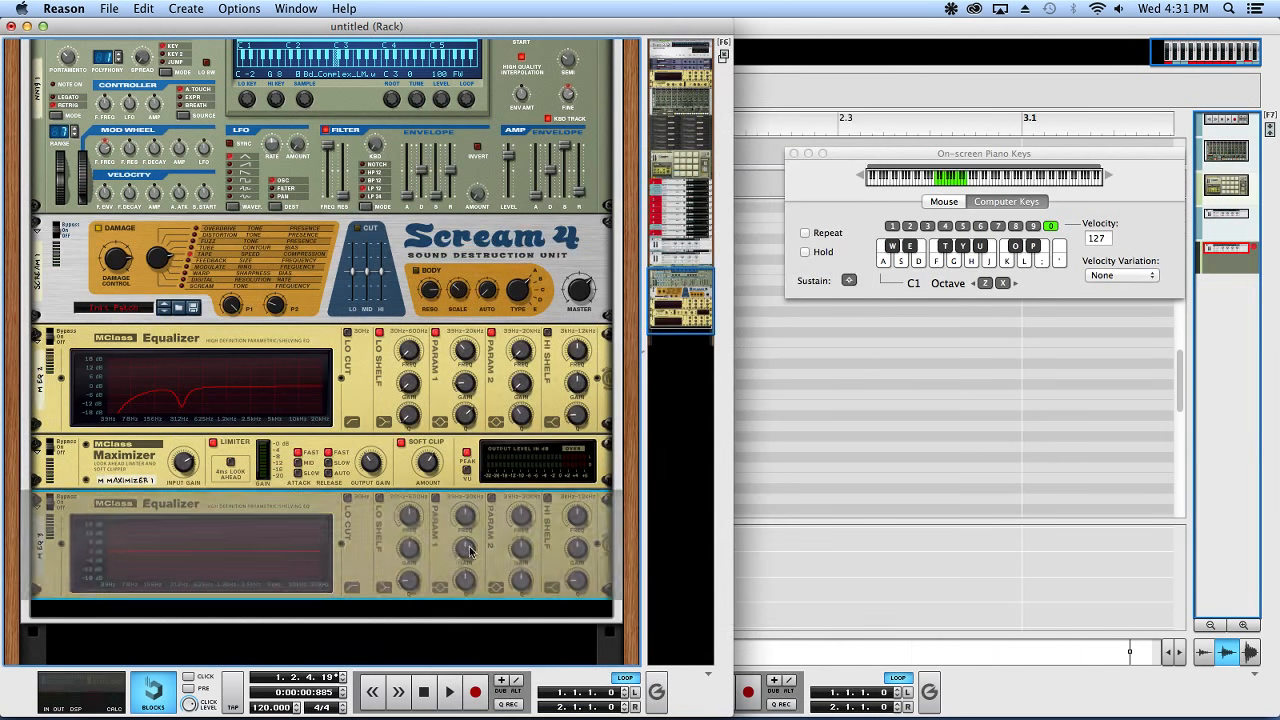
- Boost the new equalizer's parametric 1 and 2 bands into narrow peaks, with parametric 2 gain at 14.3 dB, and sweep the parametric 2 frequency
{"action": "left_click", "coordinate": [492, 499]}
{"action": "left_click_drag", "start_coordinate": [526, 554], "coordinate": [521, 505]}
{"action": "left_click_drag", "start_coordinate": [521, 584], "coordinate": [522, 572]}
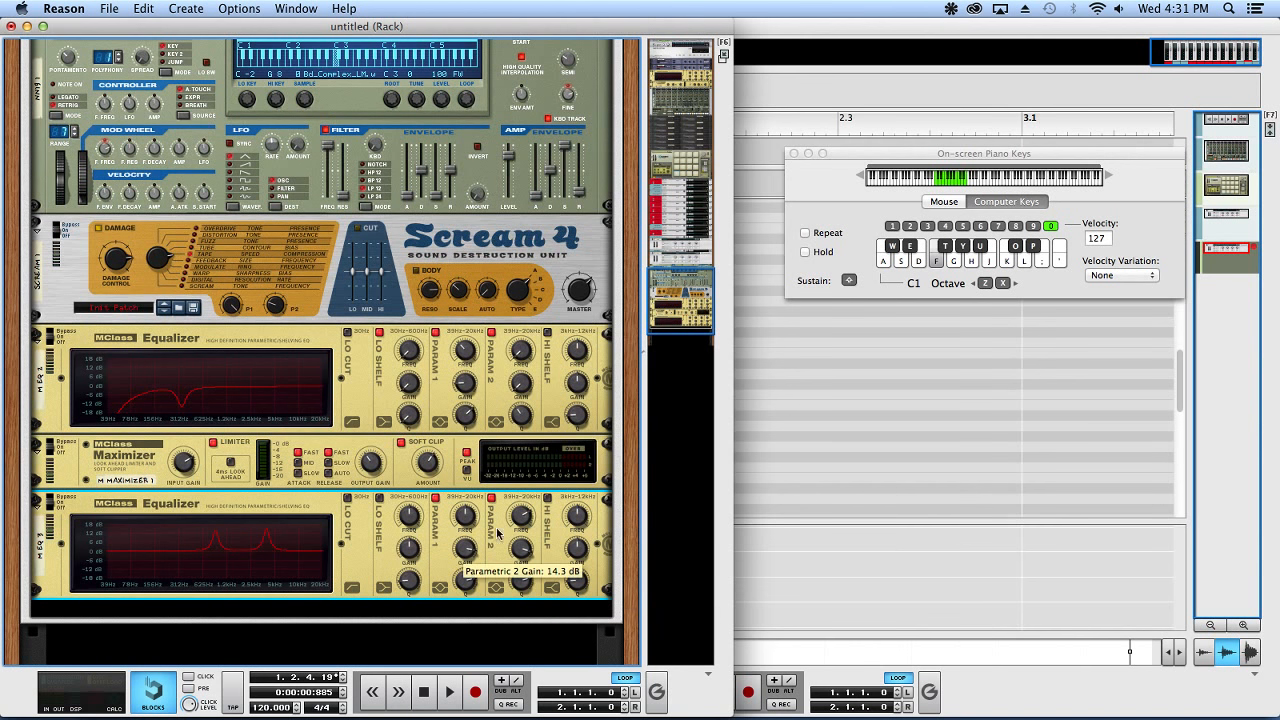
{"action": "key", "text": "f"}
{"action": "mouse_move", "coordinate": [521, 511]}
{"action": "left_mouse_down"}
{"action": "mouse_move", "coordinate": [526, 536]}
{"action": "mouse_move", "coordinate": [470, 523]}
{"action": "mouse_move", "coordinate": [470, 543]}
{"action": "mouse_move", "coordinate": [482, 523]}
{"action": "mouse_move", "coordinate": [532, 525]}
{"action": "left_mouse_up"}
- Show the Combinator's programmer and route Rotary 1 to M EQ 3's Parametric 1 Frequency
{"action": "scroll", "coordinate": [550, 537], "scroll_direction": "up", "scroll_amount": 10}
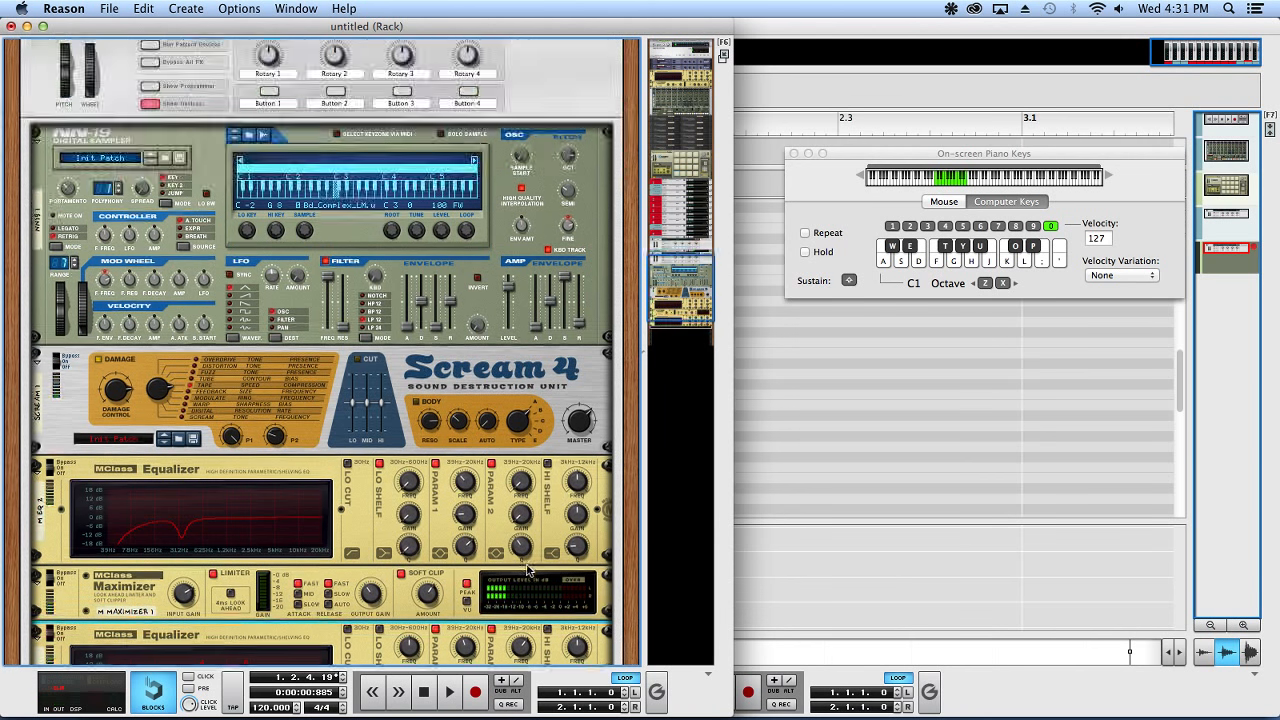
{"action": "left_click", "coordinate": [150, 480]}
{"action": "scroll", "coordinate": [190, 488], "scroll_direction": "down", "scroll_amount": 5}
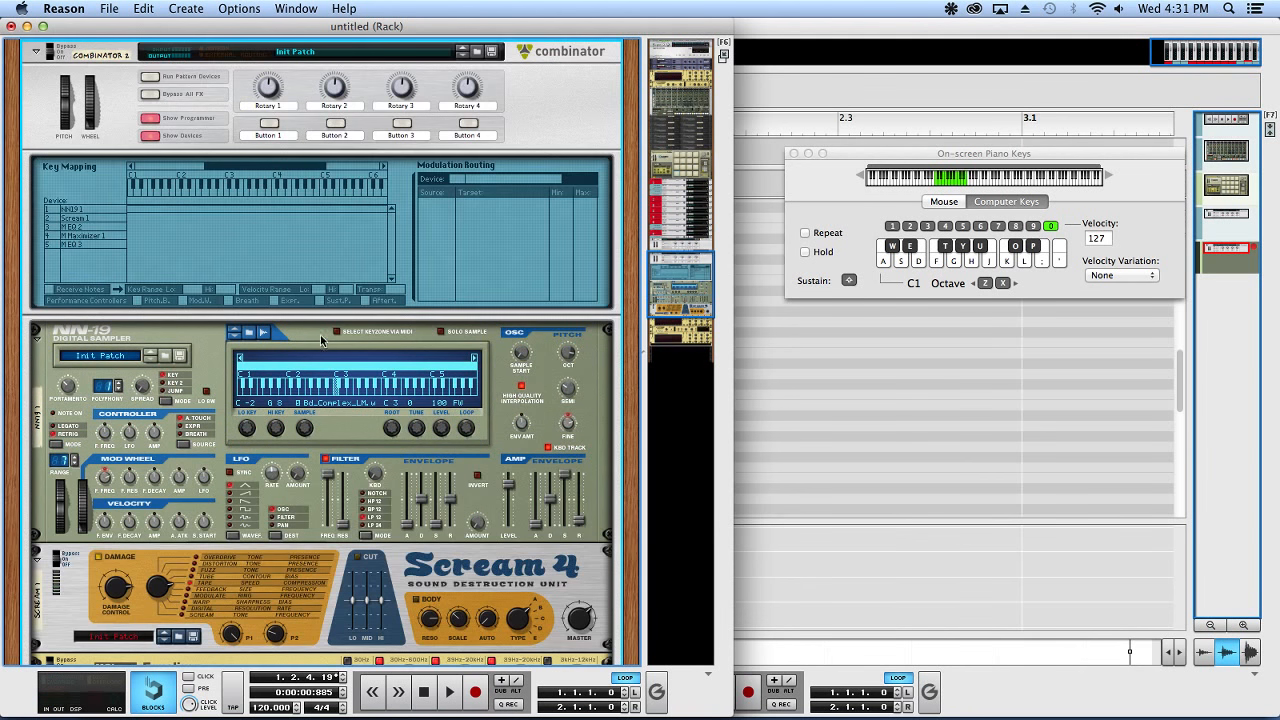
{"action": "left_click", "coordinate": [90, 244]}
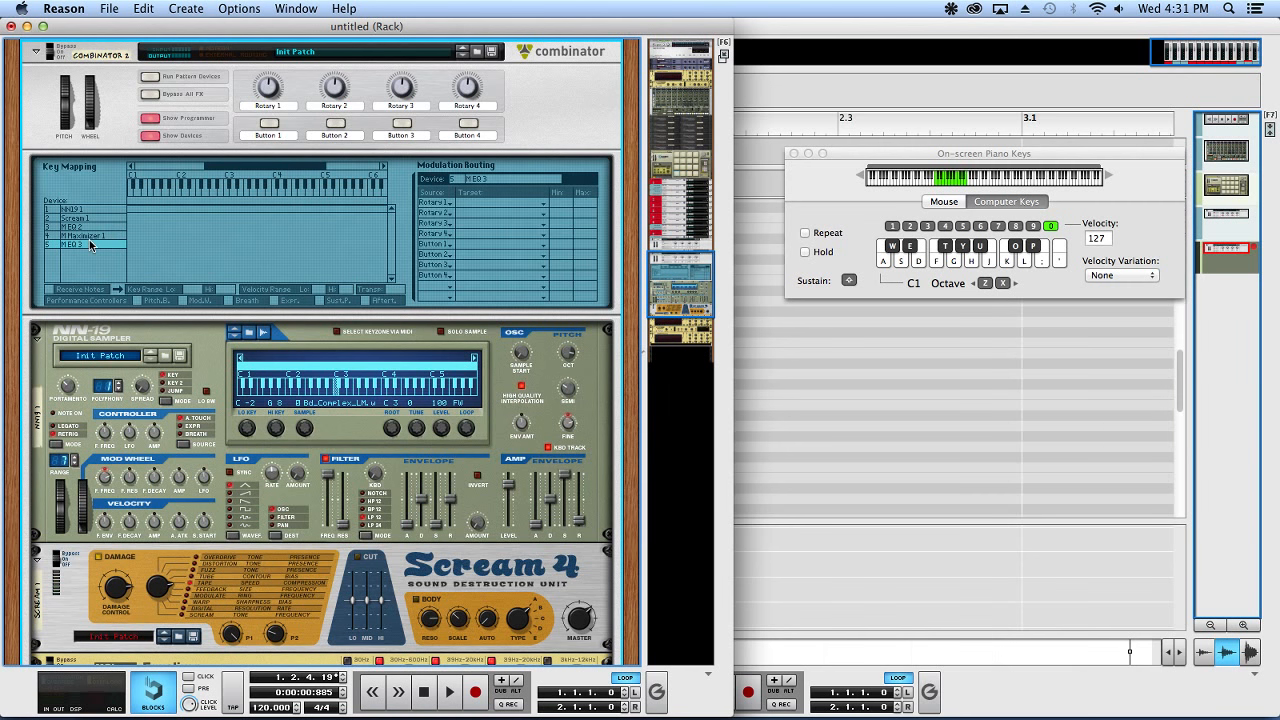
{"action": "left_click", "coordinate": [462, 203]}
{"action": "mouse_move", "coordinate": [527, 255]}
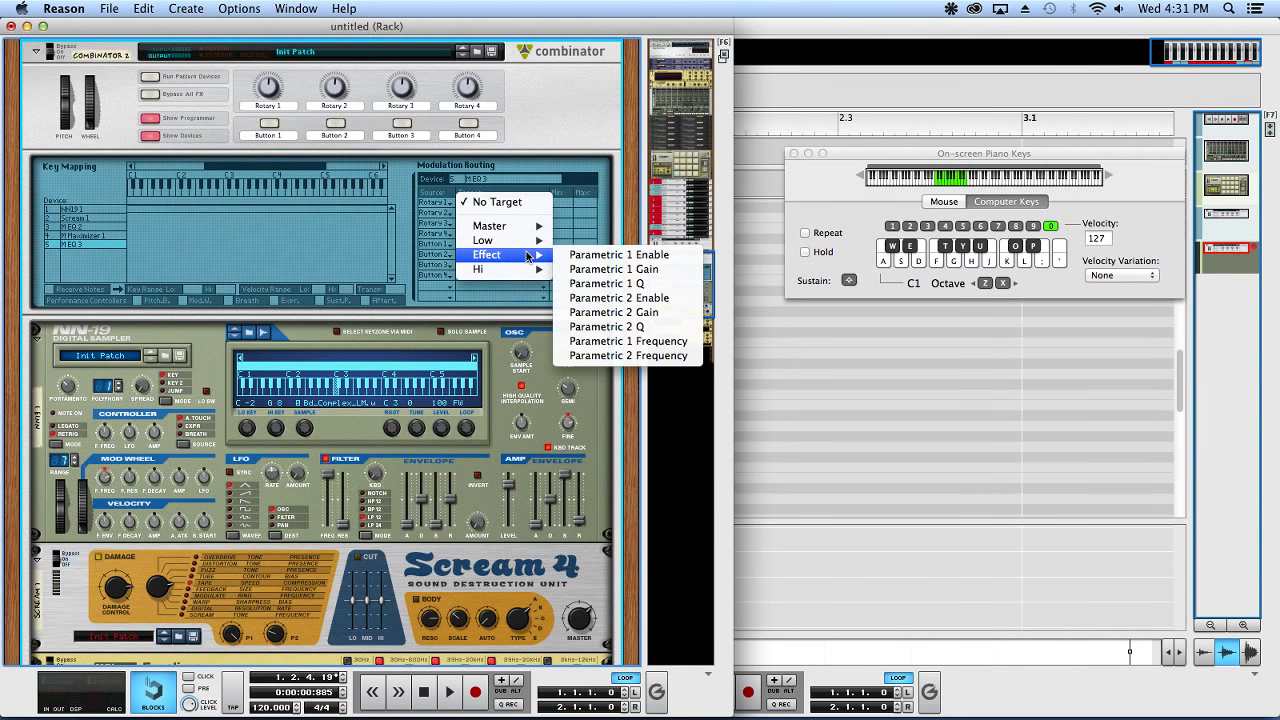
{"action": "left_click", "coordinate": [620, 341]}
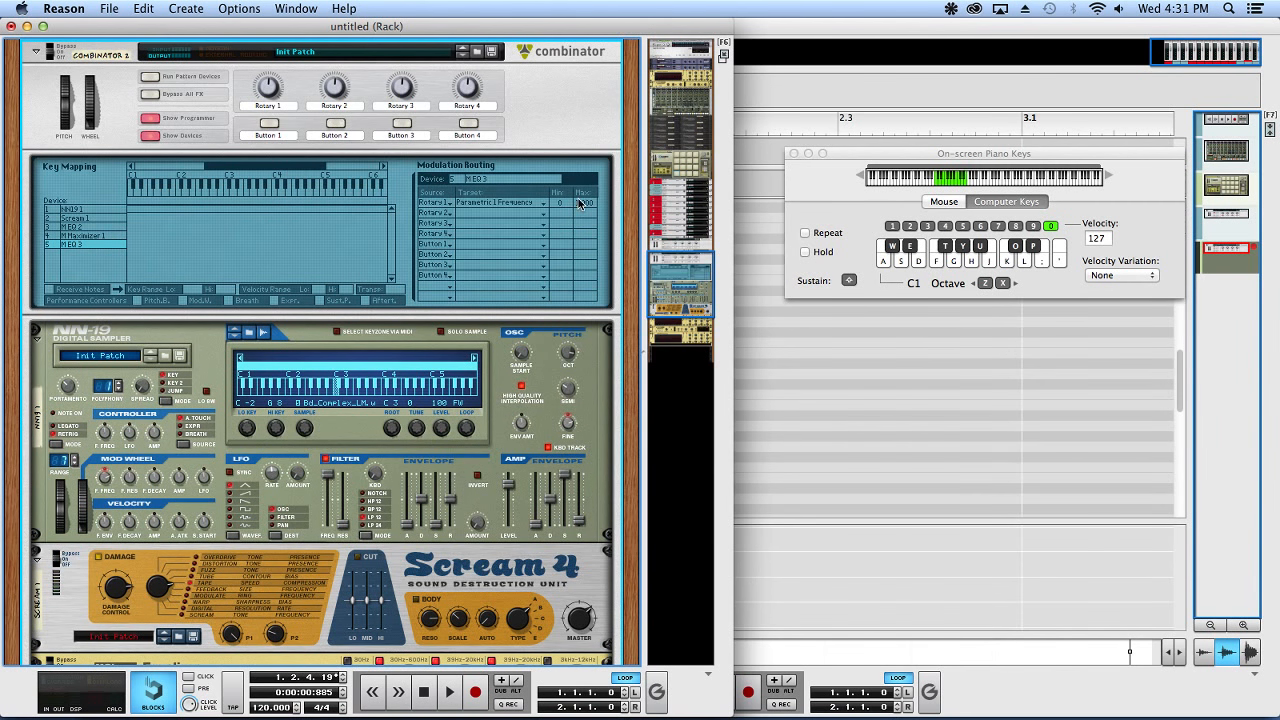
- Set the maximum of the Parametric 1 Frequency routing to 410, turning Rotary 1 and playing notes to judge the sweep
{"action": "left_click_drag", "start_coordinate": [579, 203], "coordinate": [581, 261]}
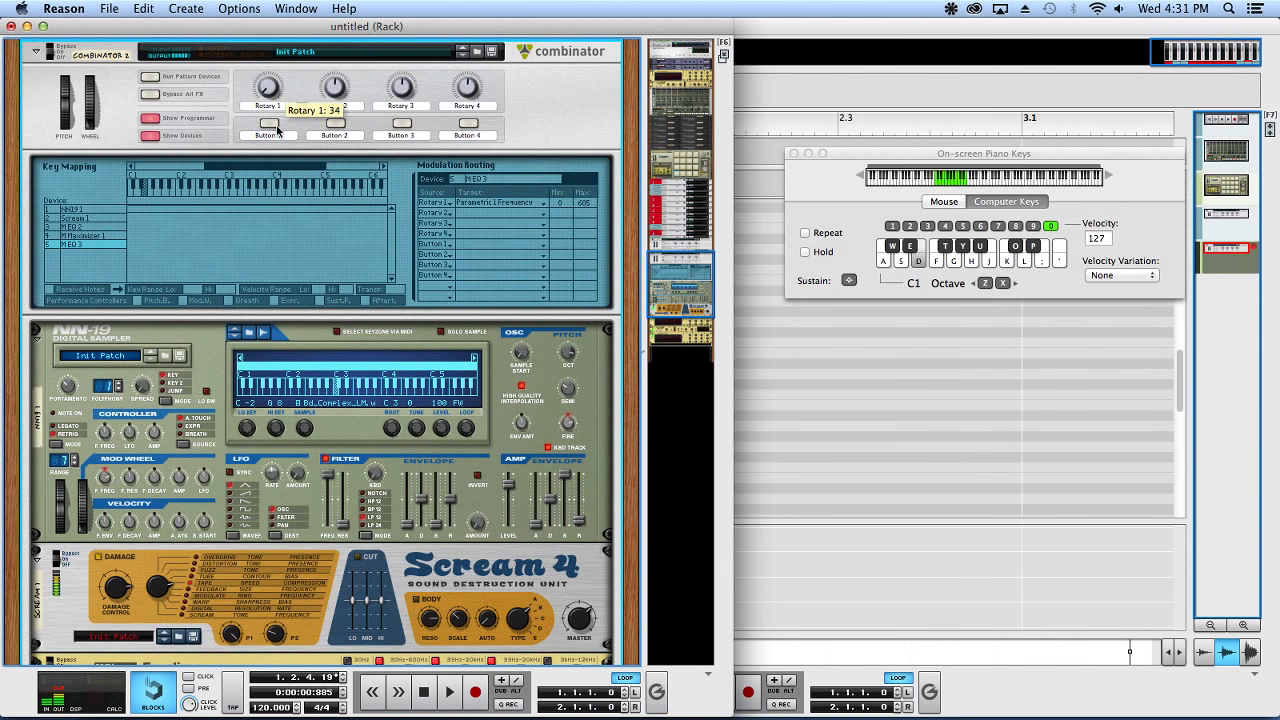
{"action": "left_click_drag", "start_coordinate": [282, 116], "coordinate": [287, 66]}
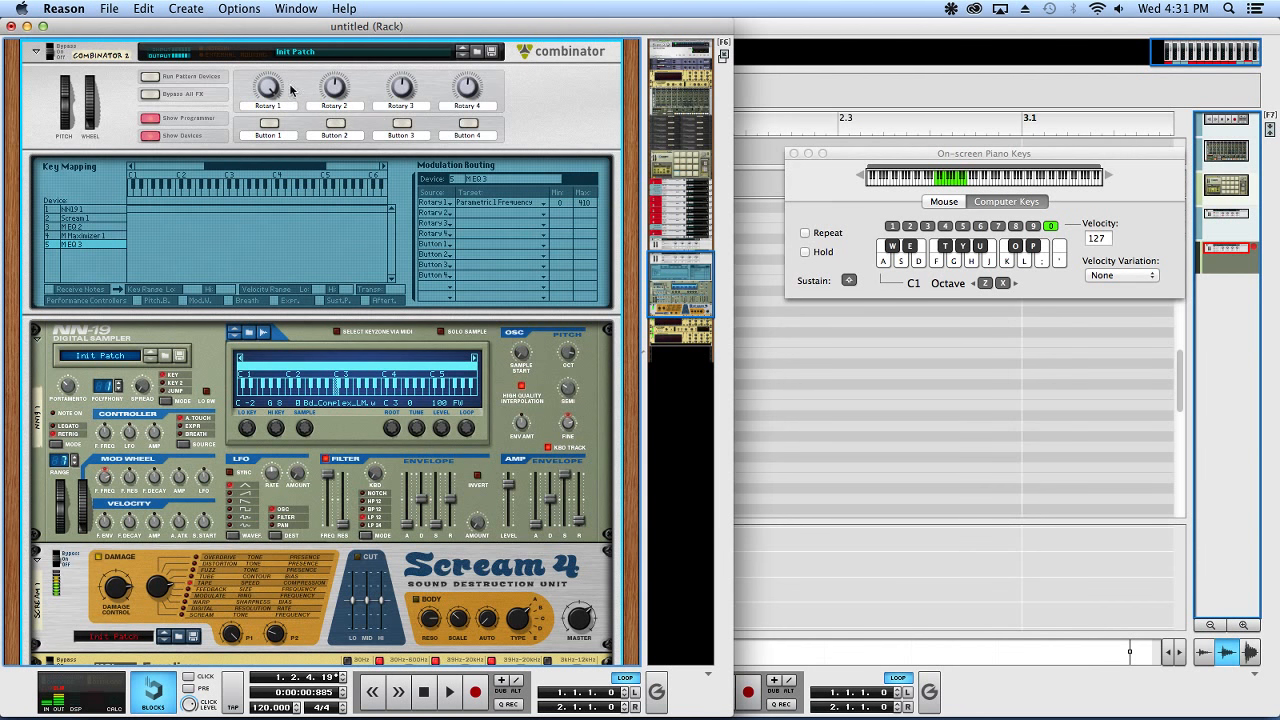
{"action": "key", "text": "d"}
{"action": "mouse_move", "coordinate": [288, 85]}
{"action": "left_mouse_down"}
{"action": "mouse_move", "coordinate": [272, 130]}
{"action": "mouse_move", "coordinate": [286, 76]}
{"action": "mouse_move", "coordinate": [280, 100]}
{"action": "left_mouse_up"}
{"action": "key", "text": "s"}
{"action": "key", "text": "g"}
{"action": "key", "text": "f"}
{"action": "key", "text": "d"}
- Route Rotary 2 to M EQ 3's Parametric 2 Frequency with minimum 855 and maximum 440, and test the sweep with notes
{"action": "left_click", "coordinate": [451, 214]}
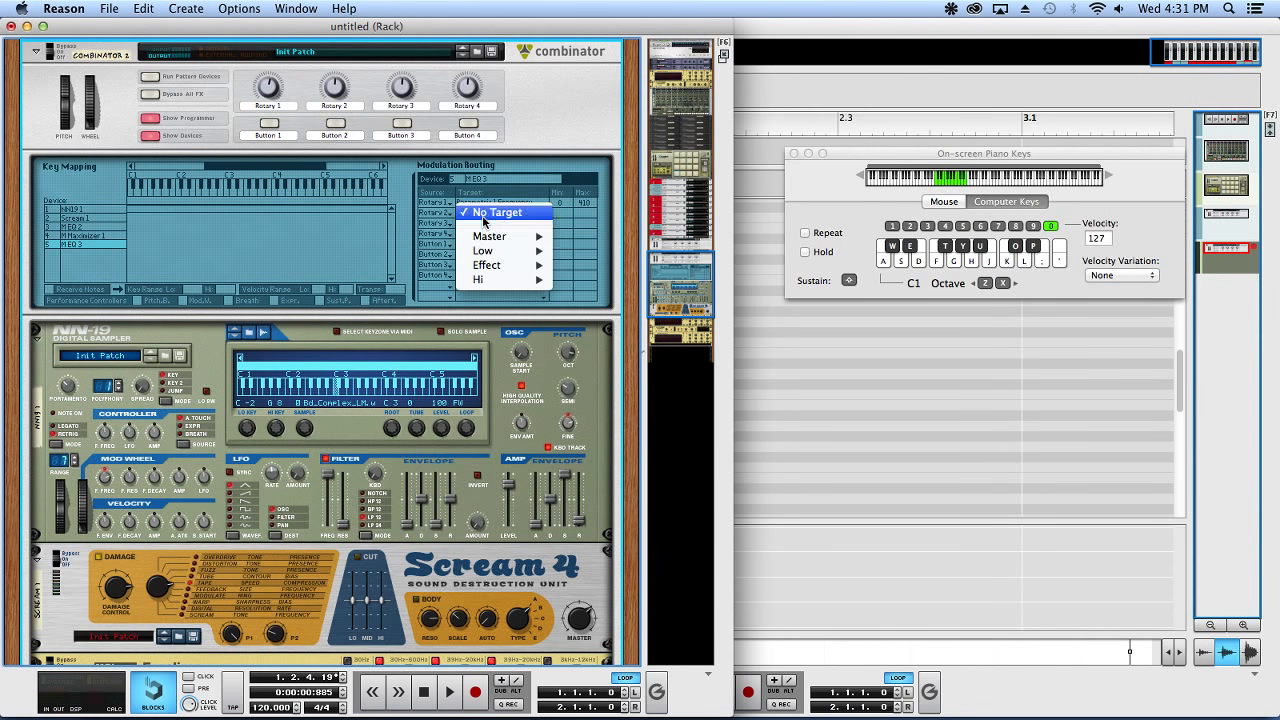
{"action": "mouse_move", "coordinate": [505, 265]}
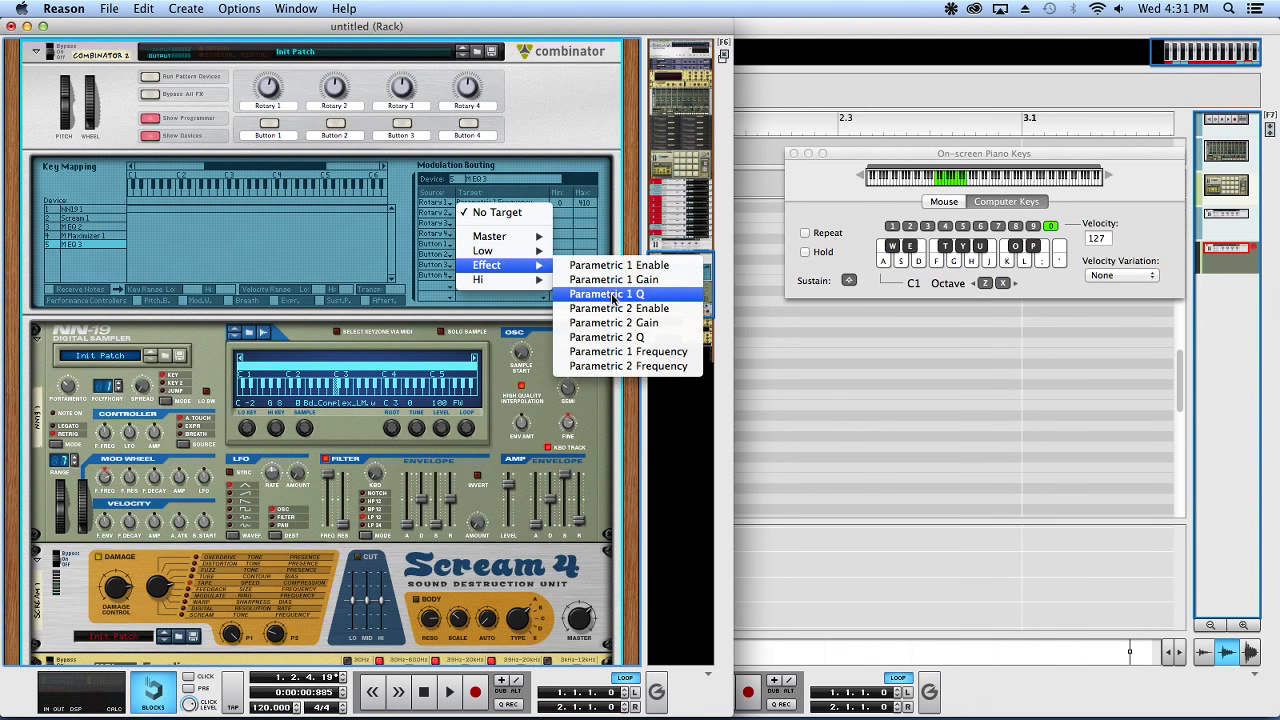
{"action": "left_click", "coordinate": [638, 367]}
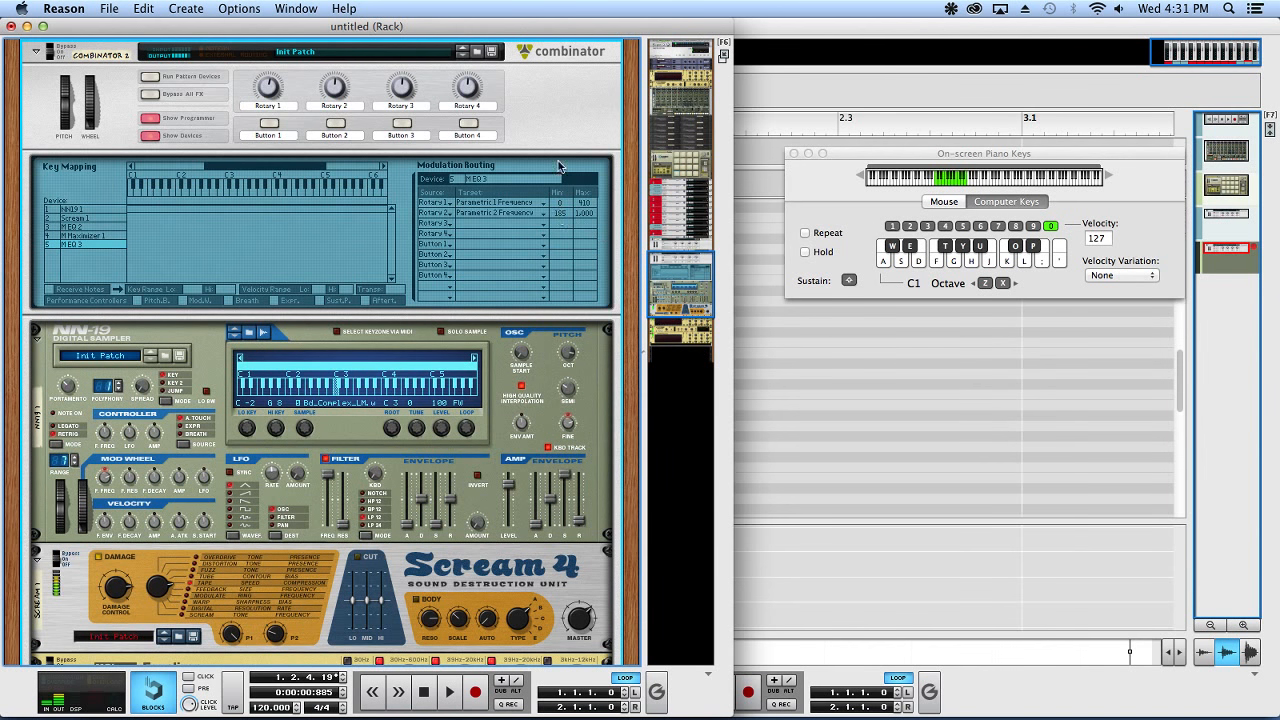
{"action": "left_click_drag", "start_coordinate": [556, 216], "coordinate": [585, 242]}
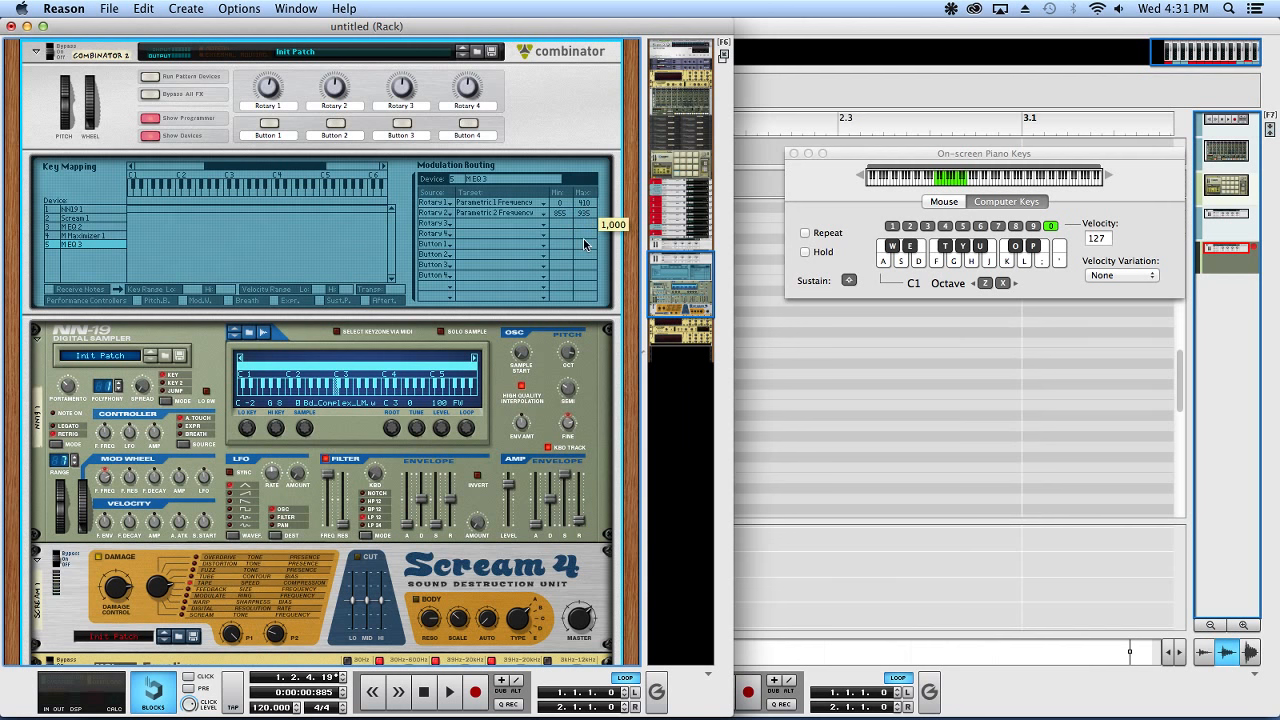
{"action": "left_click_drag", "start_coordinate": [588, 360], "coordinate": [585, 342]}
{"action": "key", "text": "f"}
{"action": "left_click_drag", "start_coordinate": [335, 90], "coordinate": [350, 62]}
{"action": "key", "text": "f"}
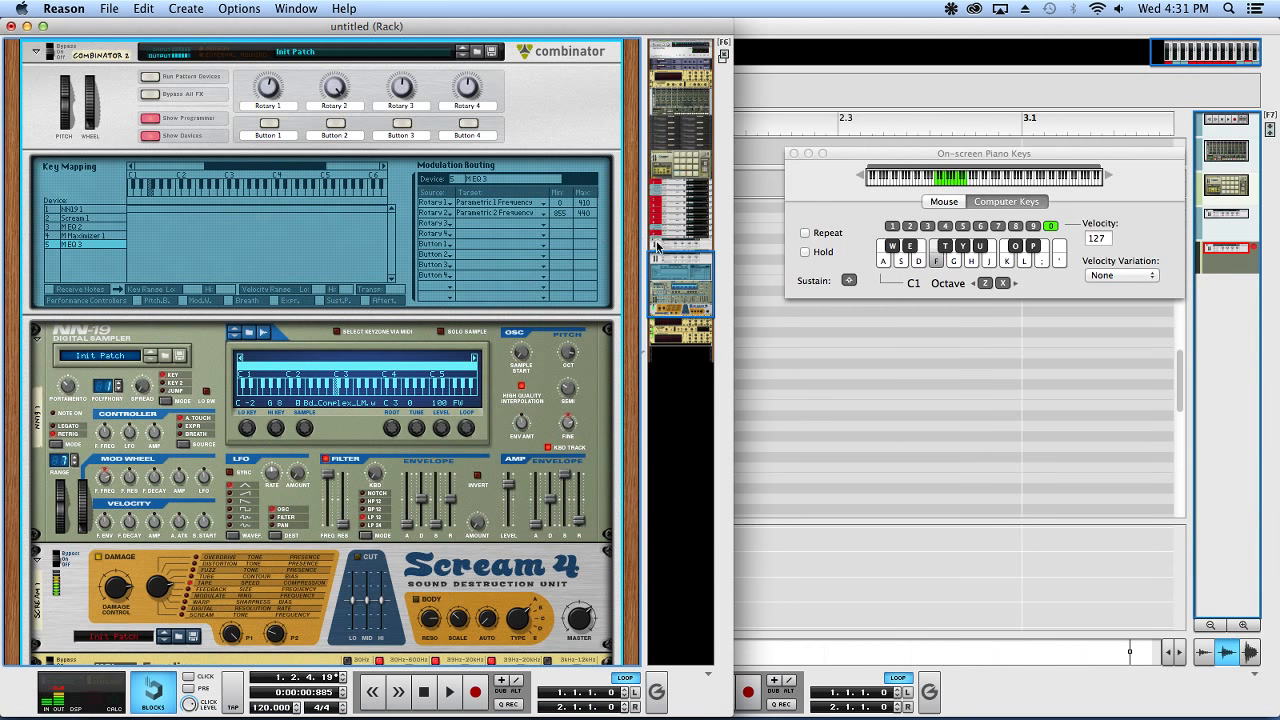
- Adjust the maximum of the Parametric 2 Frequency routing to 555 while sweeping Rotary 2 over played notes
{"action": "left_click_drag", "start_coordinate": [588, 216], "coordinate": [592, 192]}
{"action": "left_click_drag", "start_coordinate": [337, 95], "coordinate": [360, 67]}
{"action": "key", "text": "d"}
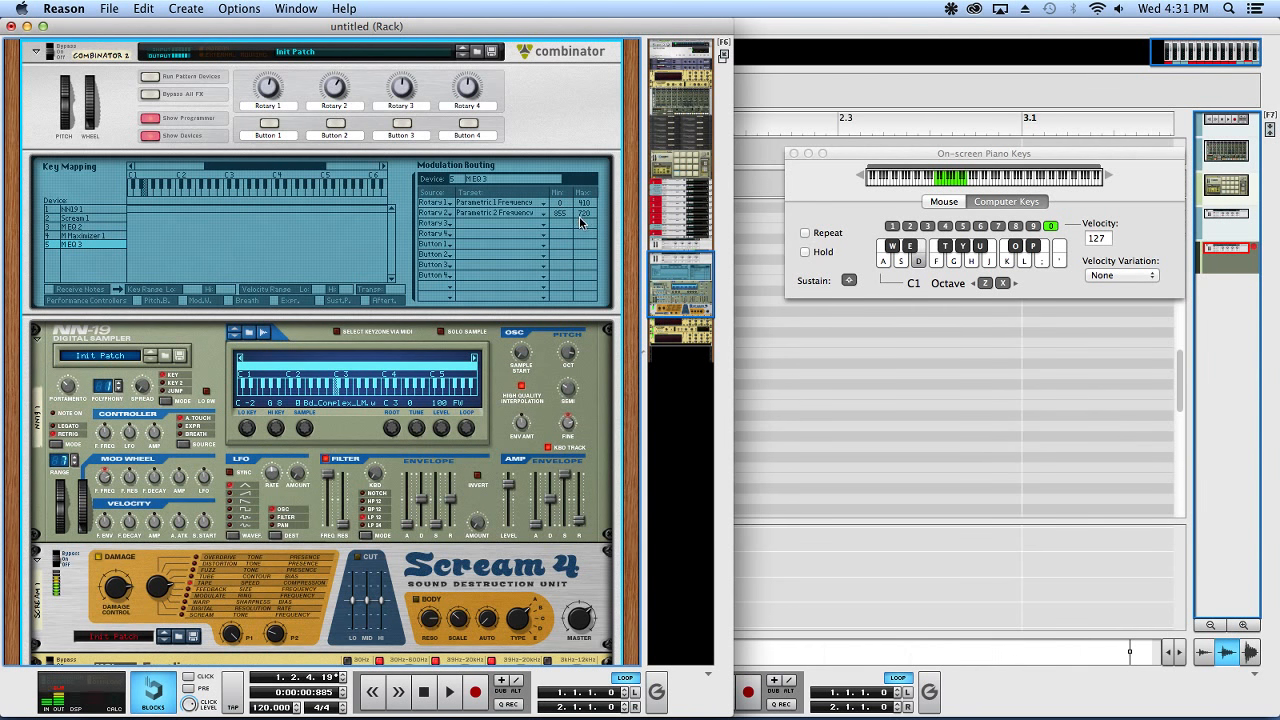
{"action": "left_click_drag", "start_coordinate": [586, 216], "coordinate": [584, 238]}
{"action": "left_click_drag", "start_coordinate": [344, 87], "coordinate": [354, 130]}
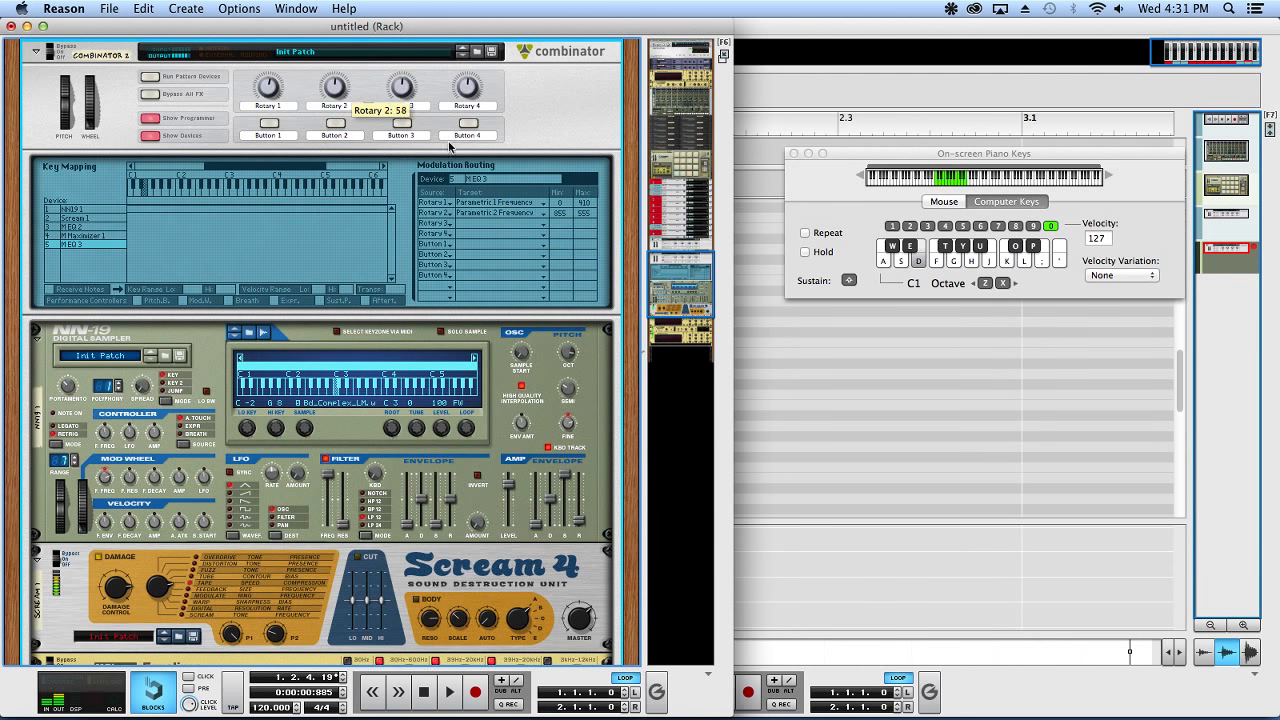
- Reassign the Parametric 2 Frequency routing to Rotary 1, turn that rotary, and play a melody to hear both peaks move
{"action": "left_click", "coordinate": [430, 213]}
{"action": "left_click", "coordinate": [440, 198]}
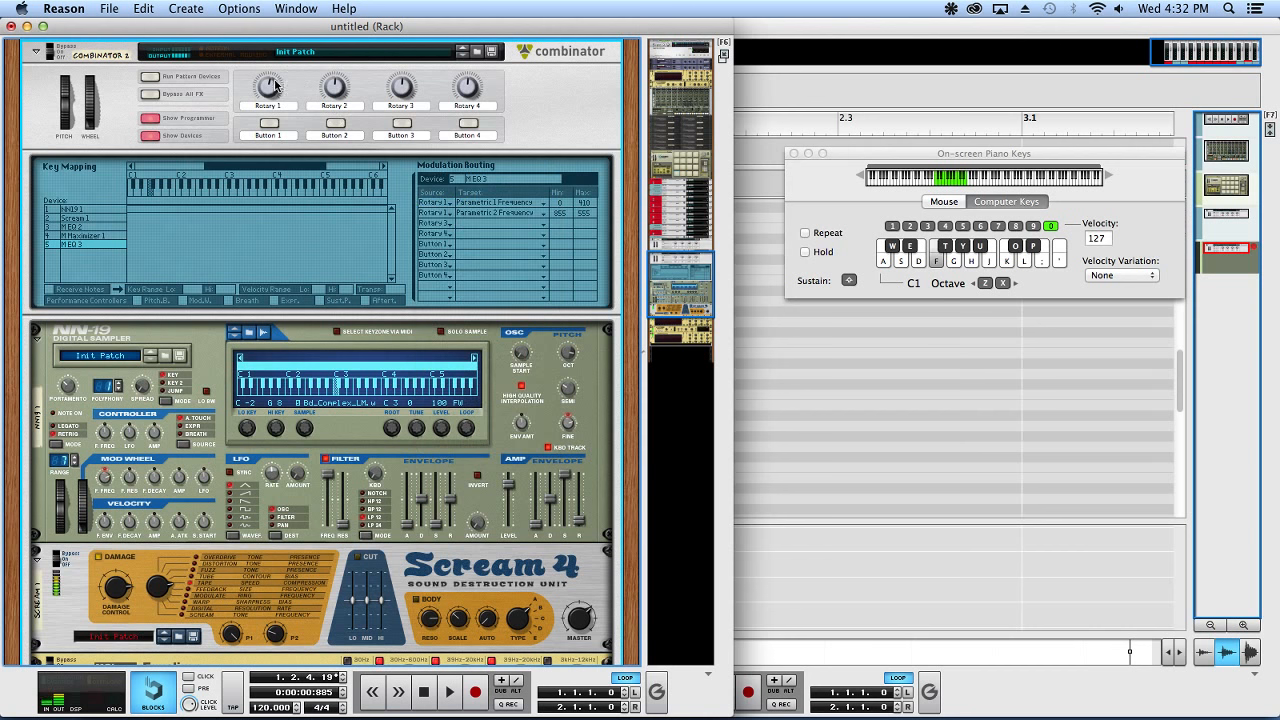
{"action": "mouse_move", "coordinate": [270, 88]}
{"action": "left_mouse_down"}
{"action": "mouse_move", "coordinate": [293, 52]}
{"action": "mouse_move", "coordinate": [292, 95]}
{"action": "mouse_move", "coordinate": [292, 66]}
{"action": "mouse_move", "coordinate": [288, 90]}
{"action": "mouse_move", "coordinate": [271, 68]}
{"action": "mouse_move", "coordinate": [262, 104]}
{"action": "mouse_move", "coordinate": [257, 68]}
{"action": "left_mouse_up"}
{"action": "key", "text": "h"}
{"action": "key", "text": "g"}
{"action": "key", "text": "f"}
{"action": "key", "text": "s"}
{"action": "key", "text": "j"}
{"action": "key", "text": "s"}
{"action": "key", "text": "f"}
{"action": "key", "text": "a"}
- Add a third MClass Equalizer at the end of the chain and cut narrow parametric 1 and 2 notches, with parametric 2 Q at 20.1
{"action": "scroll", "coordinate": [407, 572], "scroll_direction": "down", "scroll_amount": 10}
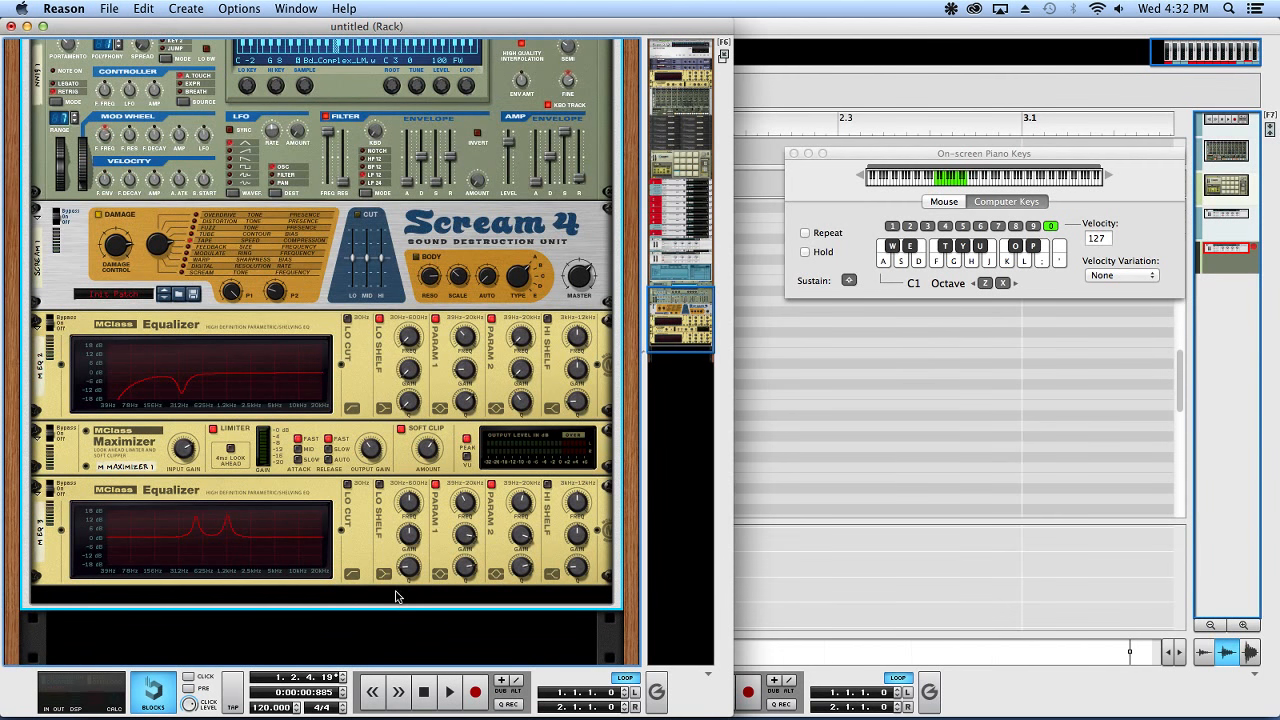
{"action": "right_click", "coordinate": [395, 600]}
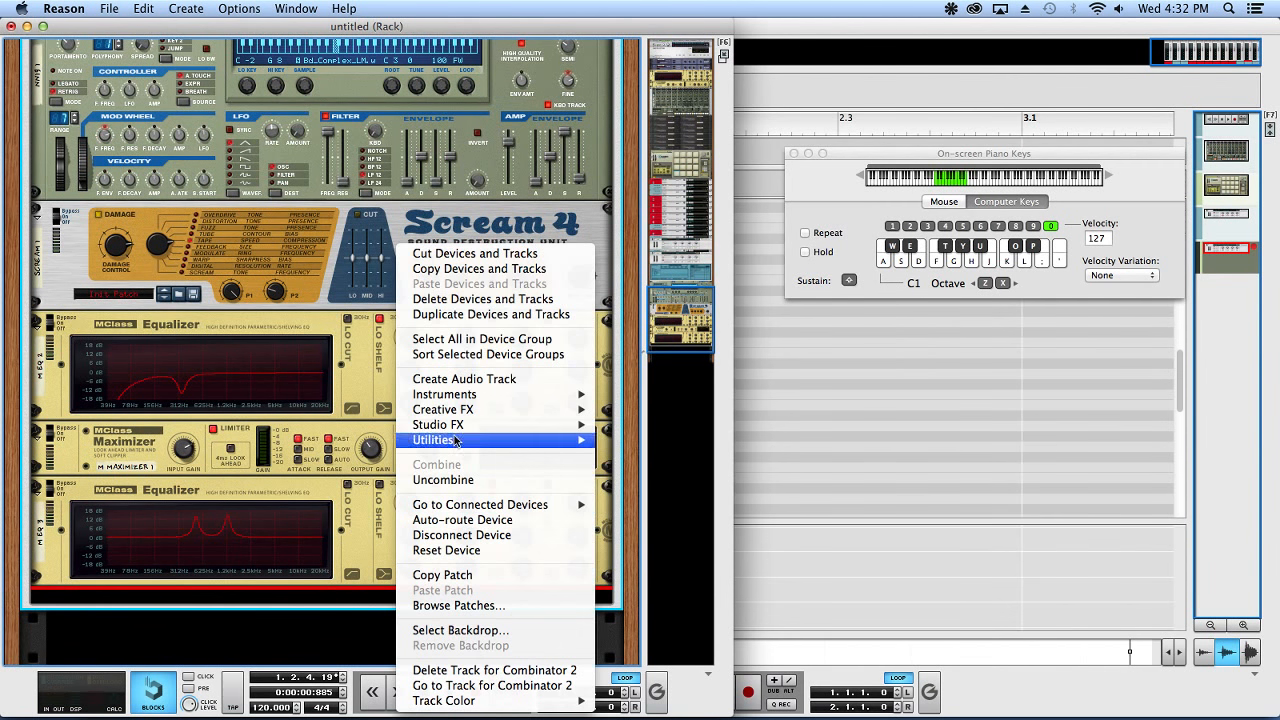
{"action": "mouse_move", "coordinate": [455, 433]}
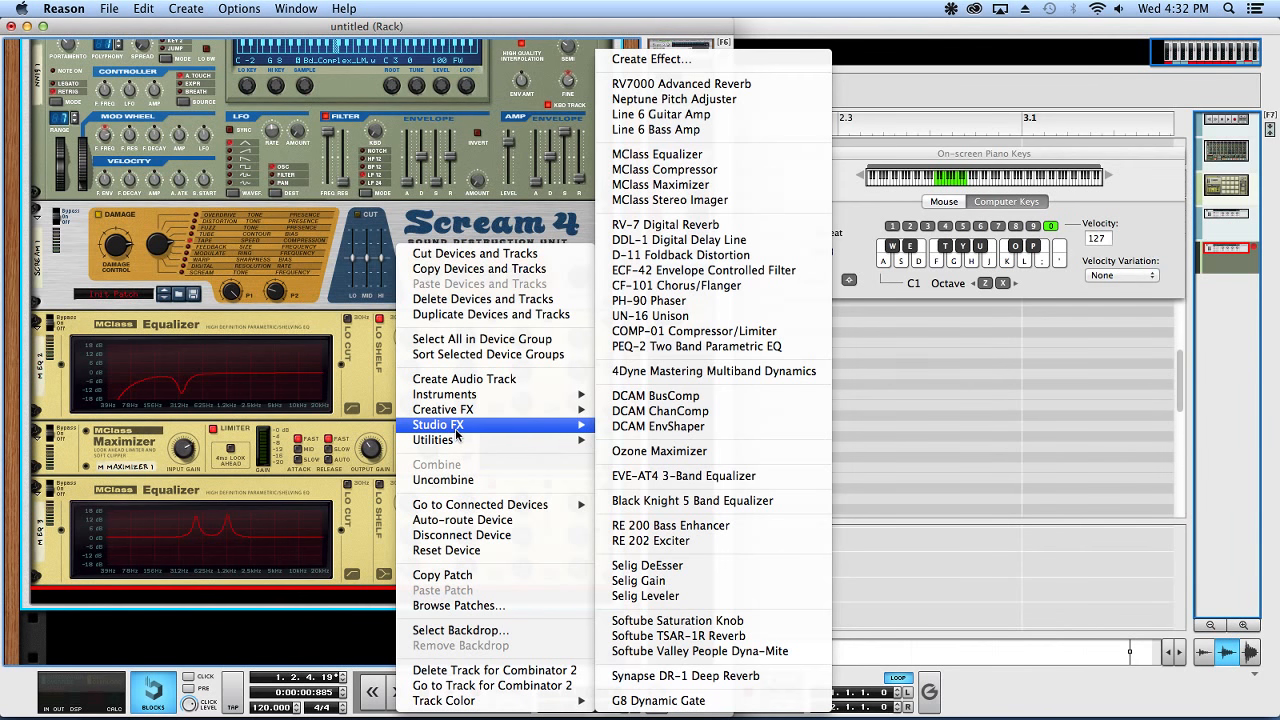
{"action": "left_click", "coordinate": [746, 155]}
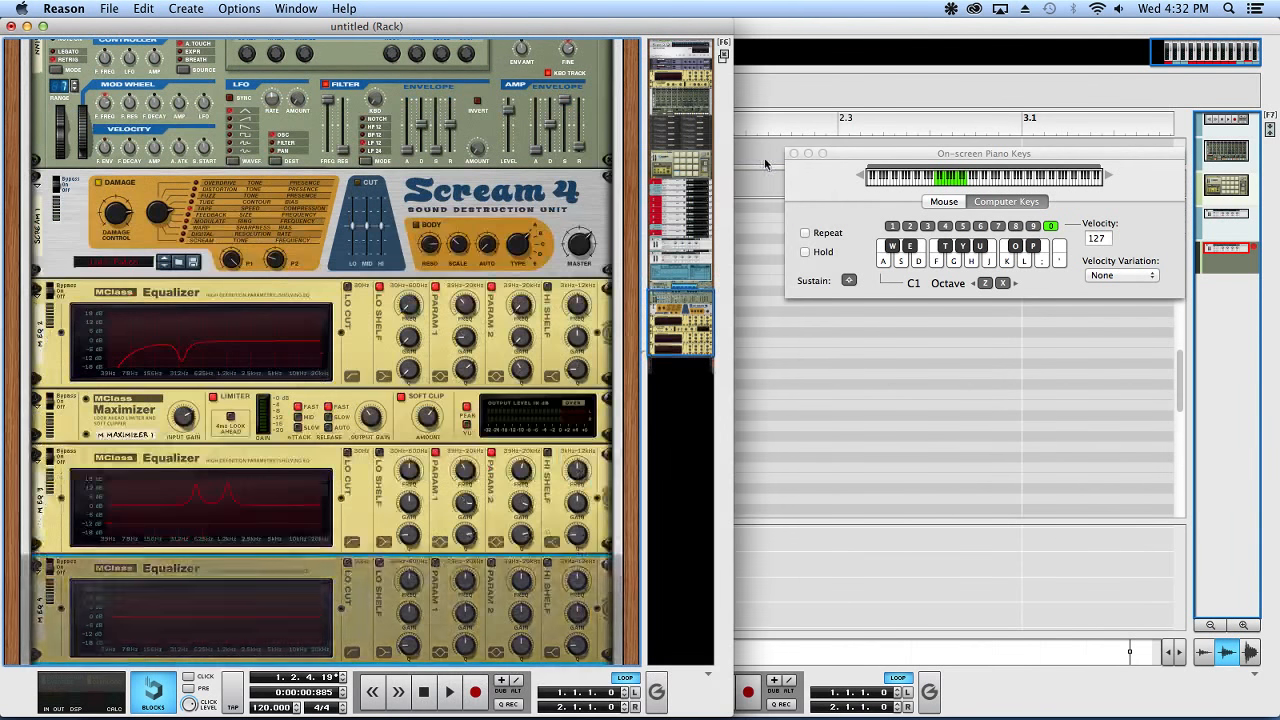
{"action": "left_click_drag", "start_coordinate": [464, 644], "coordinate": [465, 637]}
{"action": "left_click_drag", "start_coordinate": [464, 576], "coordinate": [522, 648]}
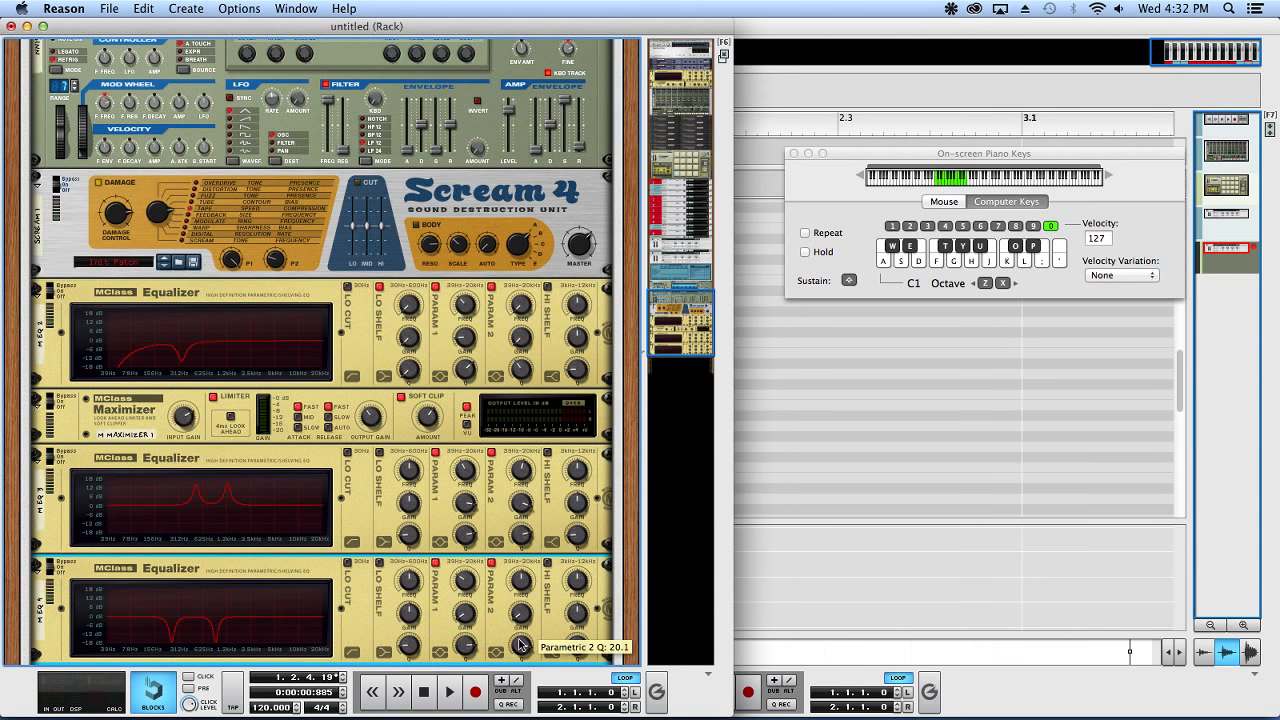
- Route a Combinator rotary to M EQ 4's Parametric 1 Frequency in the fourth modulation routing row
{"action": "scroll", "coordinate": [513, 622], "scroll_direction": "up", "scroll_amount": 10}
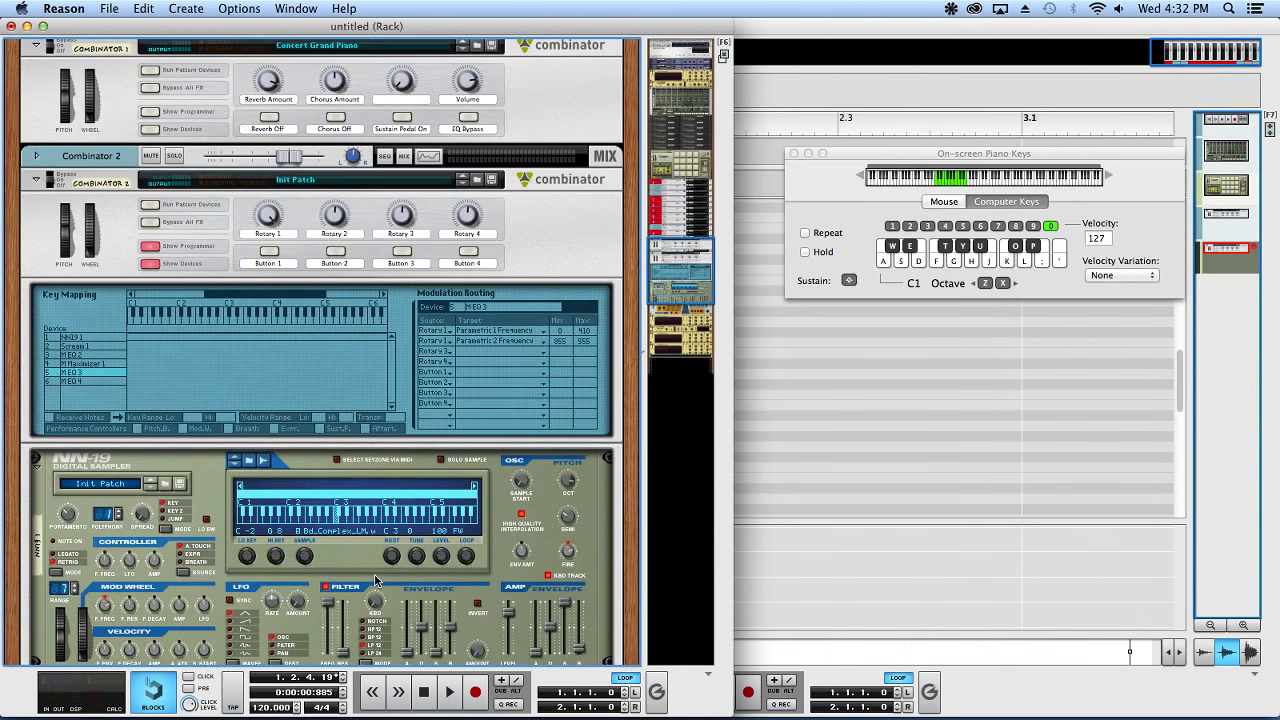
{"action": "scroll", "coordinate": [598, 491], "scroll_direction": "down", "scroll_amount": 1}
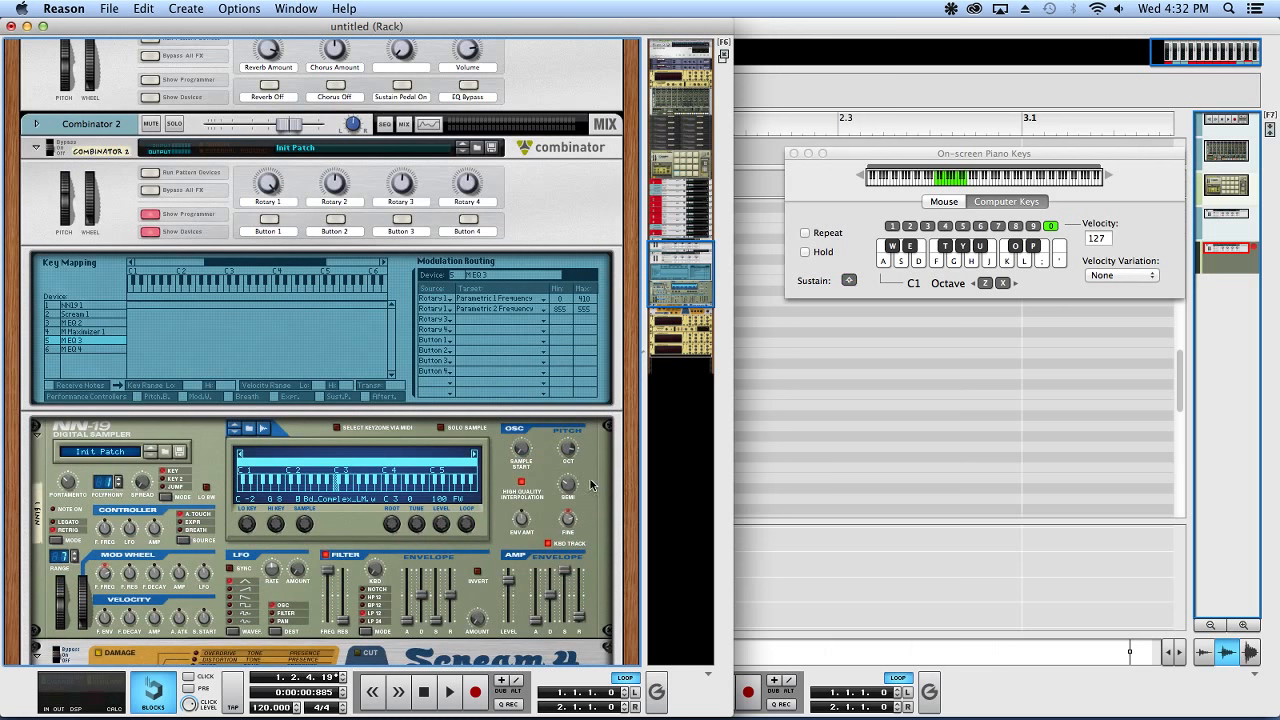
{"action": "left_click", "coordinate": [101, 349]}
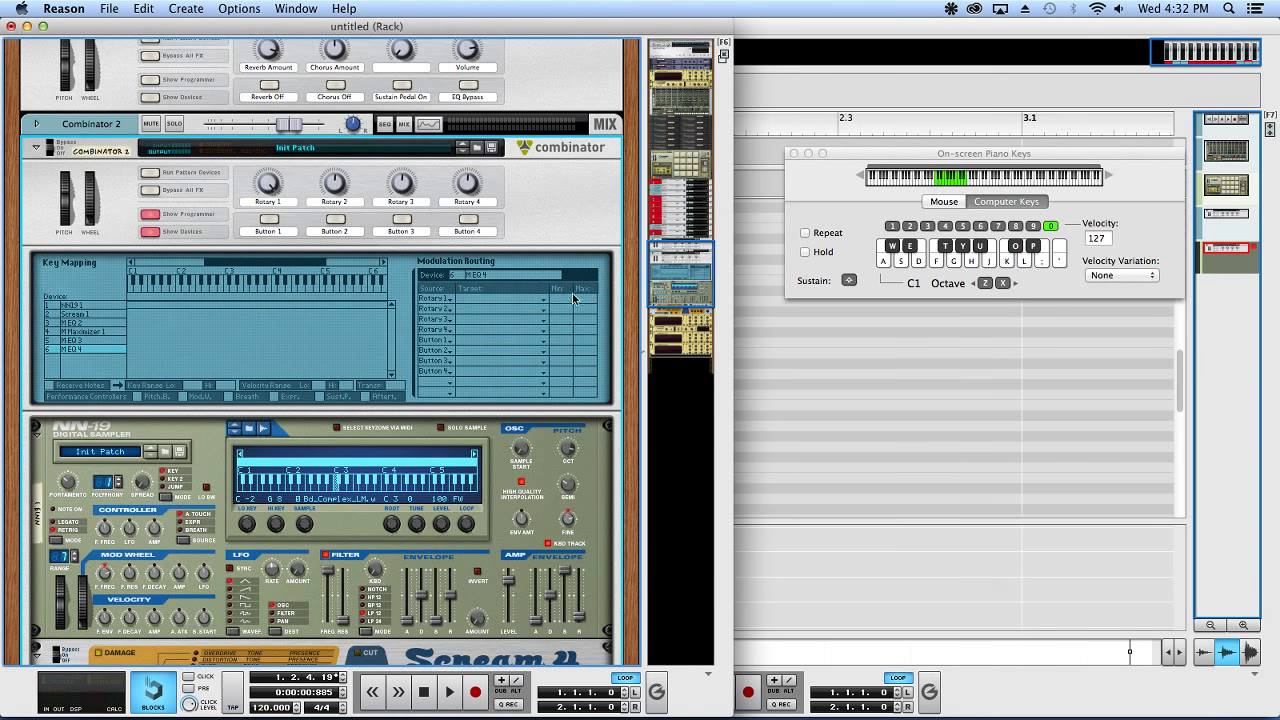
{"action": "left_click", "coordinate": [537, 333]}
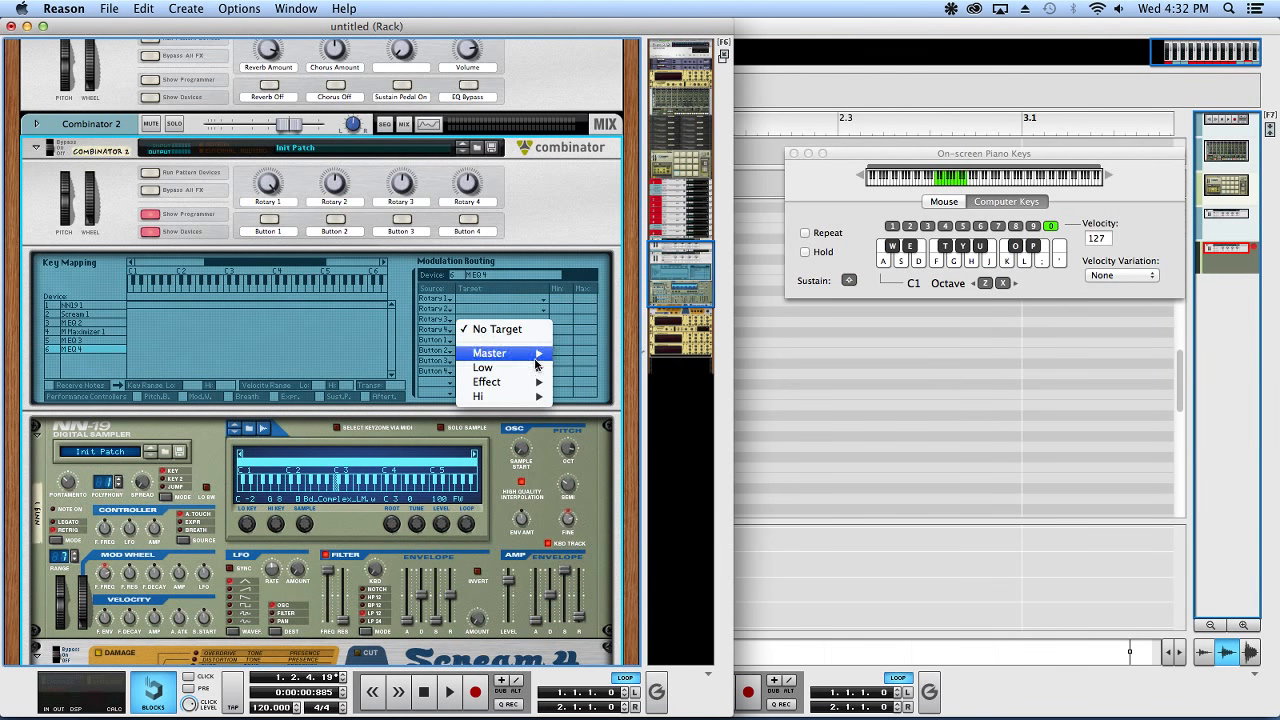
{"action": "mouse_move", "coordinate": [525, 396]}
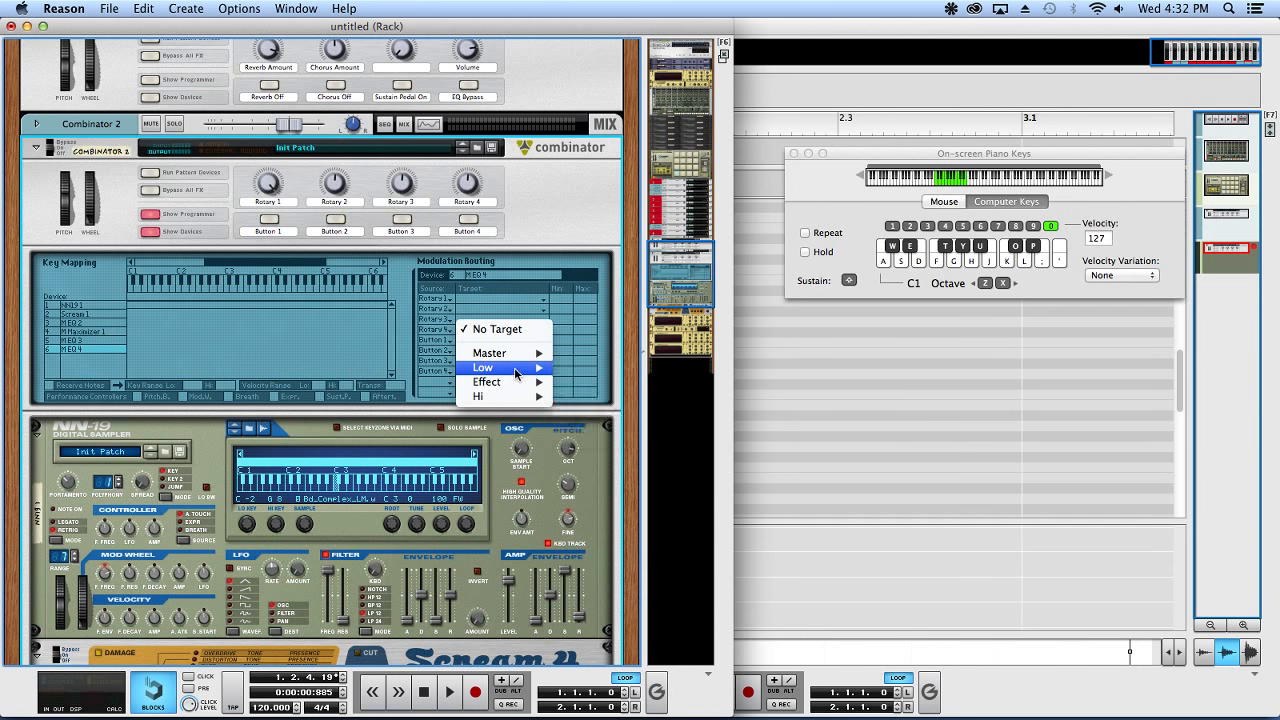
{"action": "left_click", "coordinate": [638, 469]}
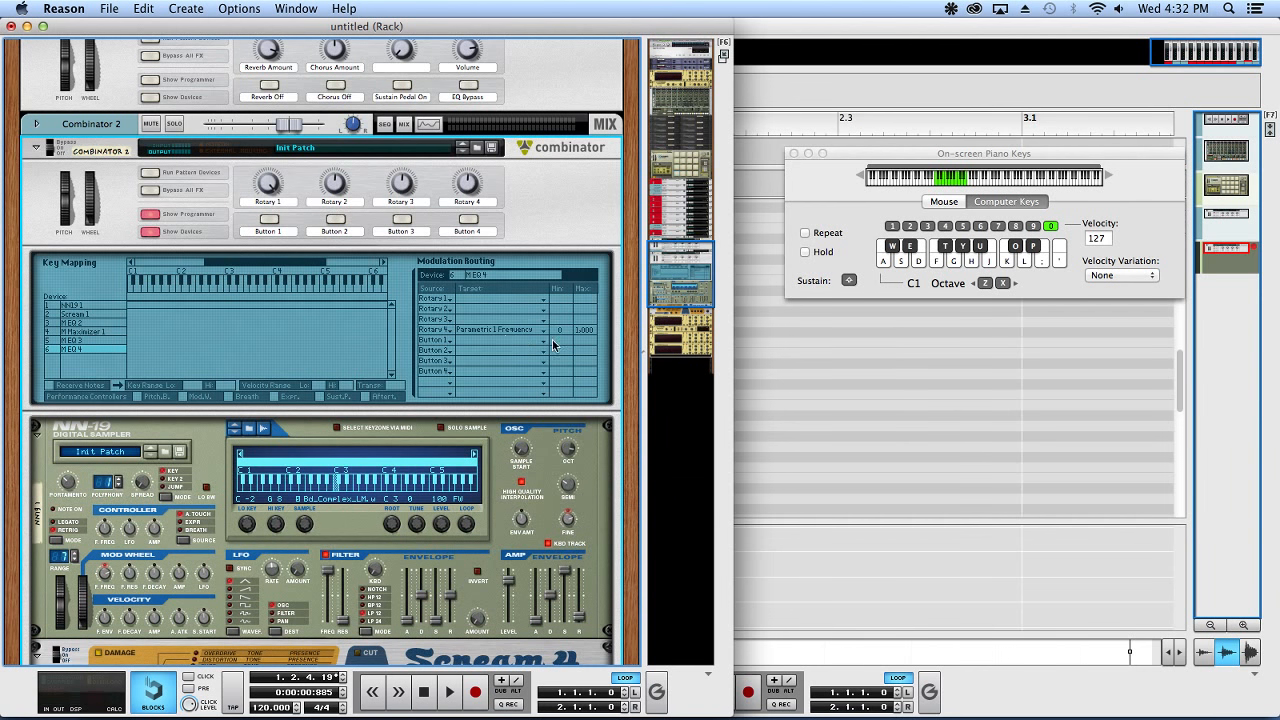
- Assign Rotary 4 as source of the third routing row and target M EQ 4's Parametric 2 Frequency
{"action": "left_click", "coordinate": [451, 325]}
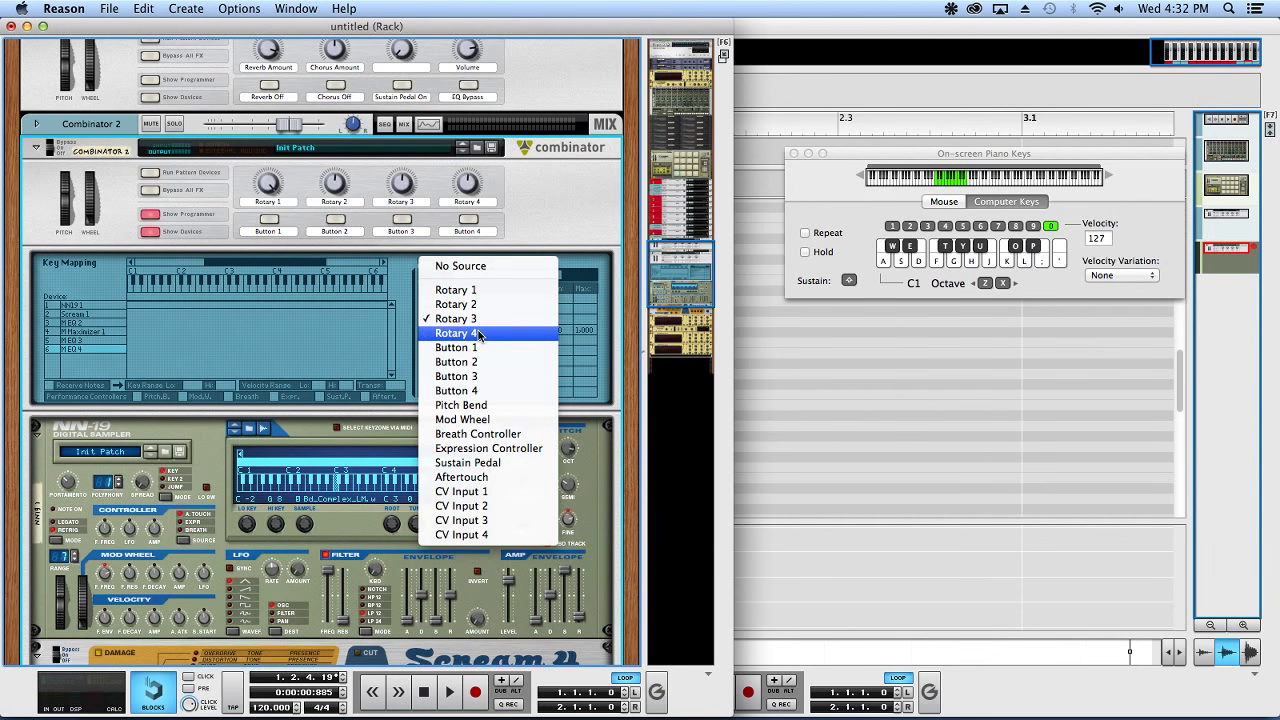
{"action": "left_click", "coordinate": [480, 335]}
{"action": "left_click", "coordinate": [543, 320]}
{"action": "mouse_move", "coordinate": [525, 371]}
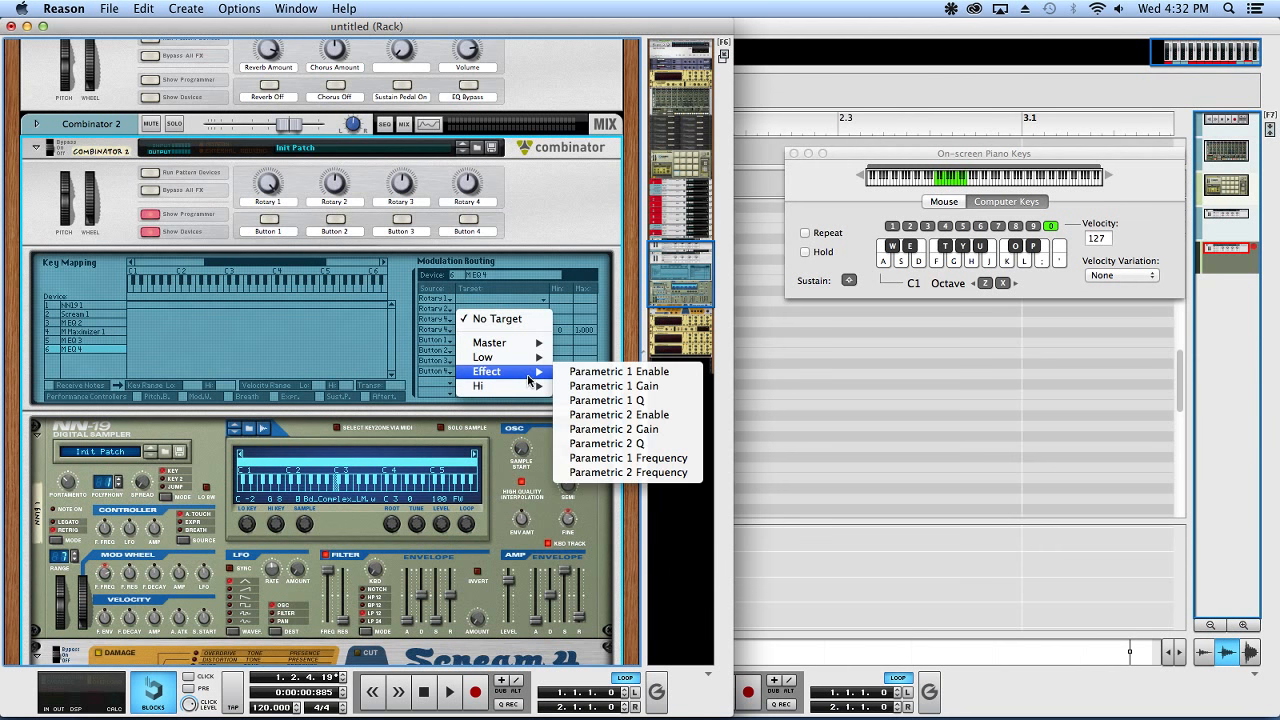
{"action": "left_click", "coordinate": [646, 472]}
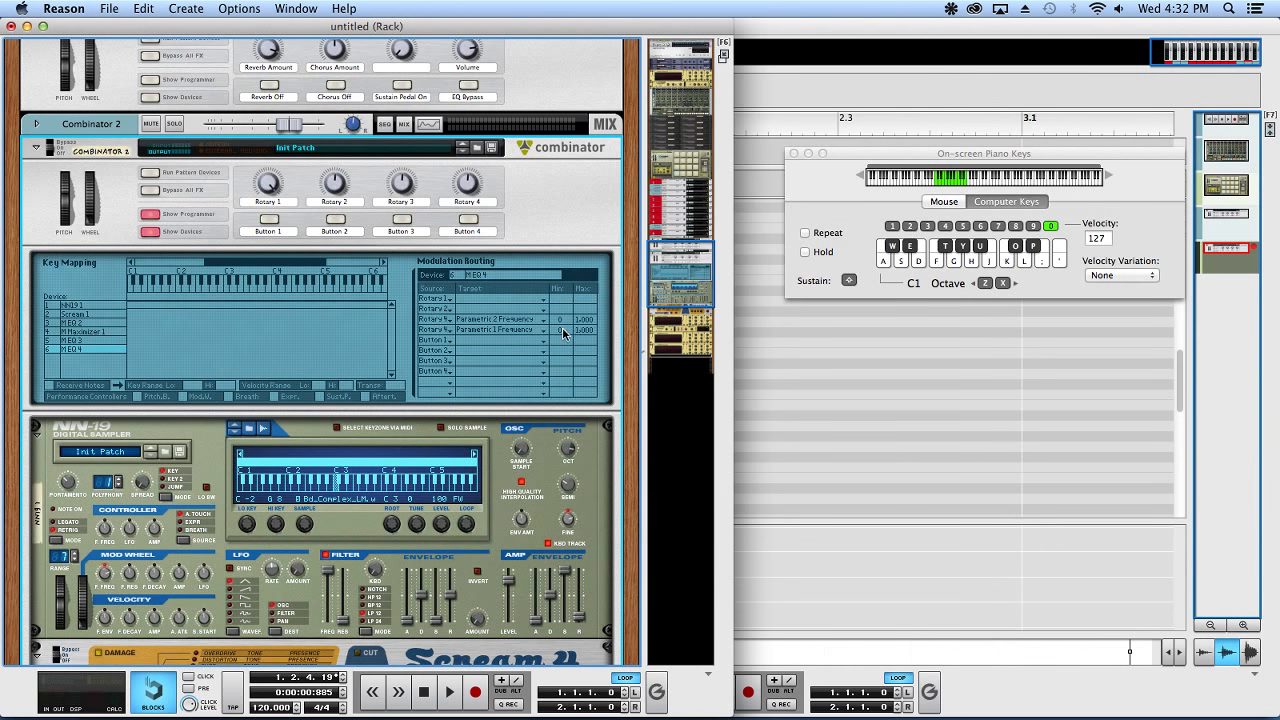
- Set M EQ 4's Parametric 1 Frequency range to 800–555 and Parametric 2 to 325–785, testing Rotary 4 over a note
{"action": "left_click_drag", "start_coordinate": [563, 333], "coordinate": [640, 252]}
{"action": "left_click_drag", "start_coordinate": [590, 330], "coordinate": [583, 266]}
{"action": "key", "text": "d"}
{"action": "mouse_move", "coordinate": [472, 182]}
{"action": "left_mouse_down"}
{"action": "mouse_move", "coordinate": [472, 219]}
{"action": "mouse_move", "coordinate": [481, 185]}
{"action": "mouse_move", "coordinate": [482, 196]}
{"action": "left_mouse_up"}
- Cable the NN19's LFO modulation output to the Combinator's Rotary 4 CV input on the back of the rack
{"action": "key", "text": "Tab"}
{"action": "scroll", "coordinate": [437, 376], "scroll_direction": "down", "scroll_amount": 1}
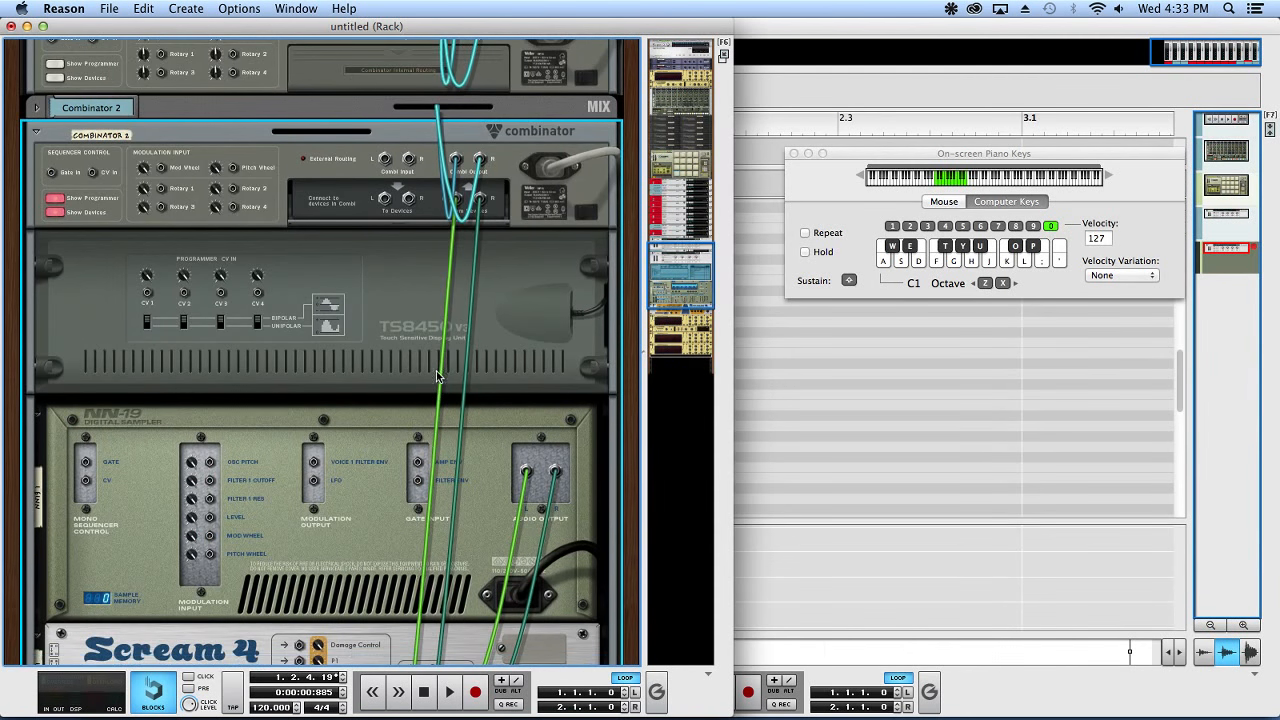
{"action": "left_click_drag", "start_coordinate": [318, 484], "coordinate": [235, 208]}
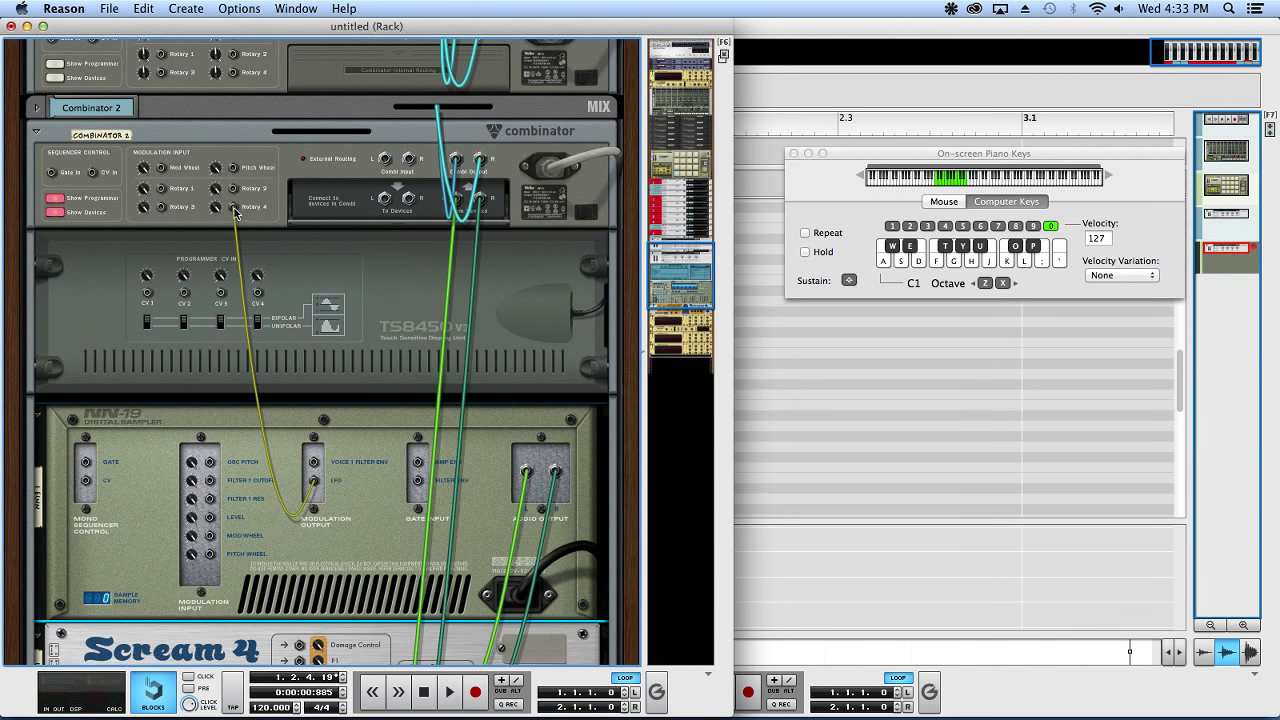
- Enable LFO sync on the NN19 with the rate at 3/4, and hold a note while checking the notches in M EQ 4
{"action": "key", "text": "Tab"}
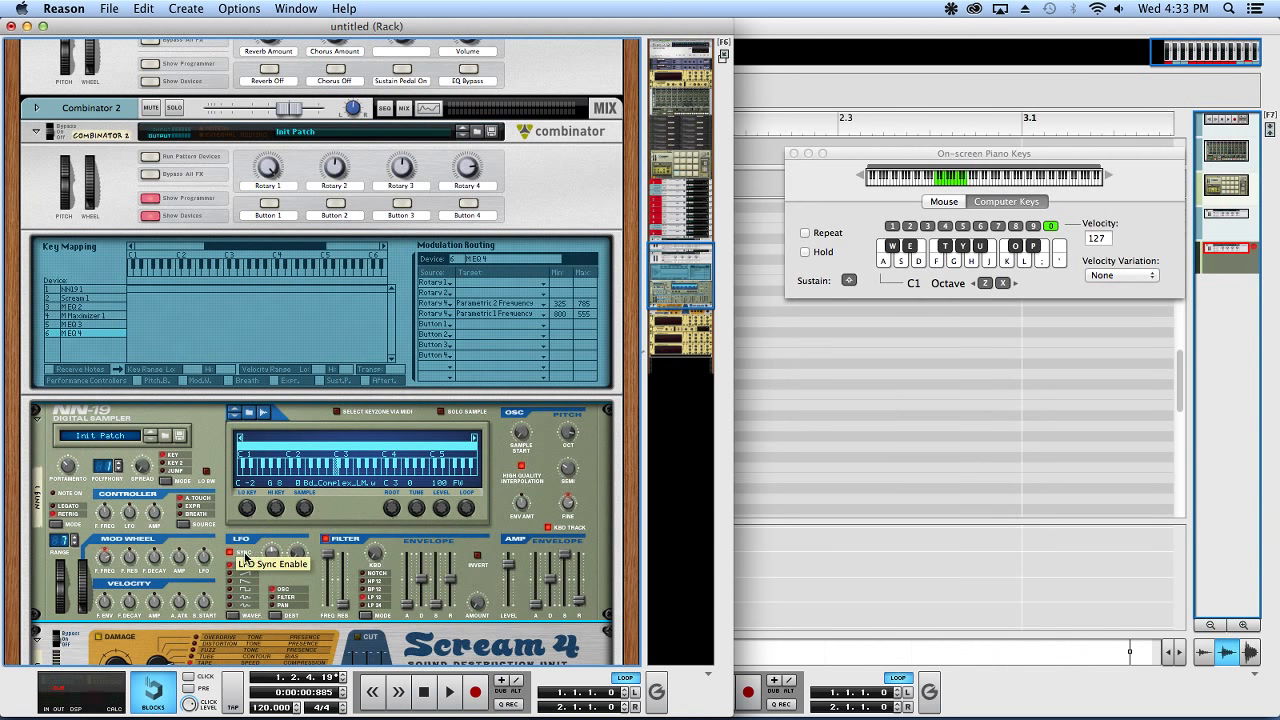
{"action": "key", "text": "f"}
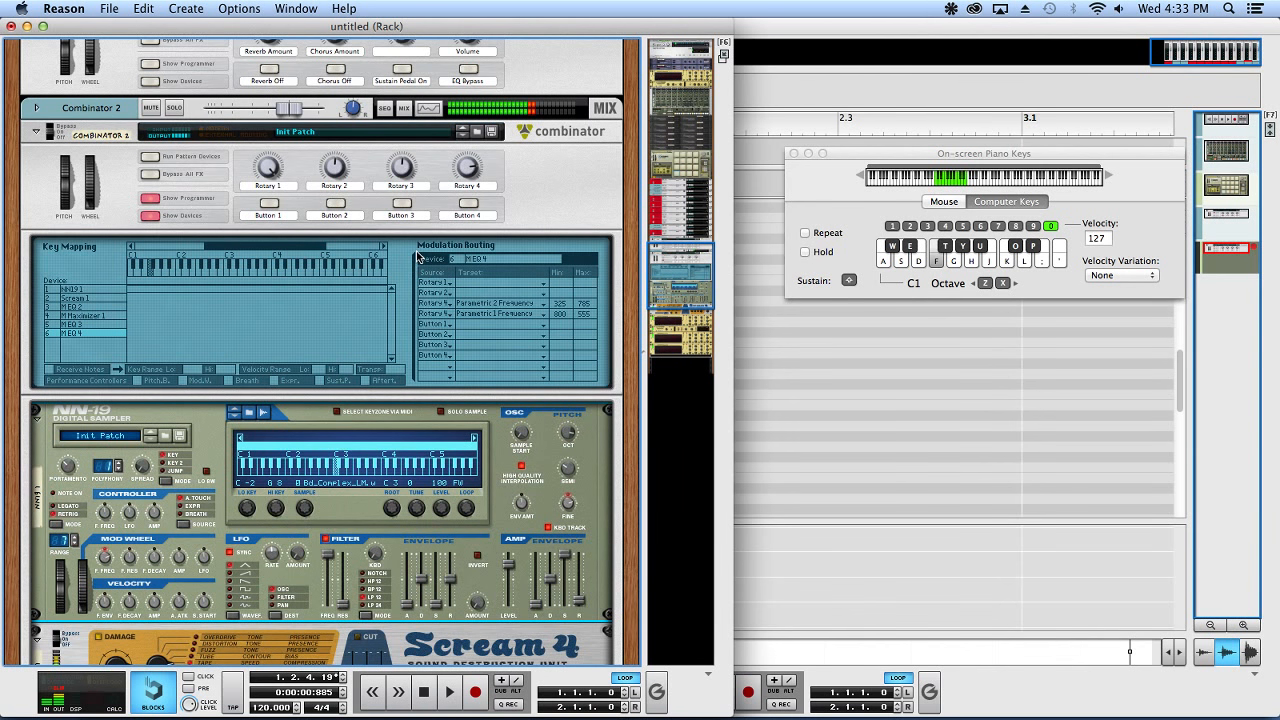
{"action": "key", "text": "Tab"}
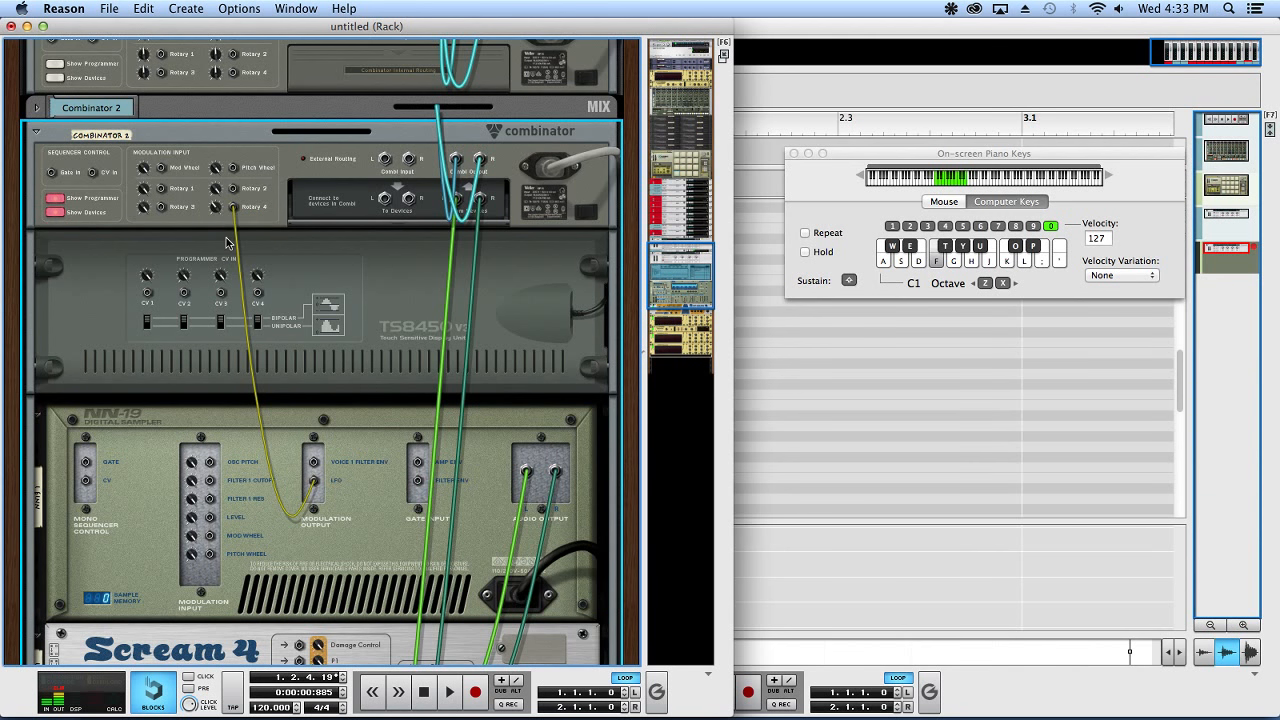
{"action": "key", "text": "Tab"}
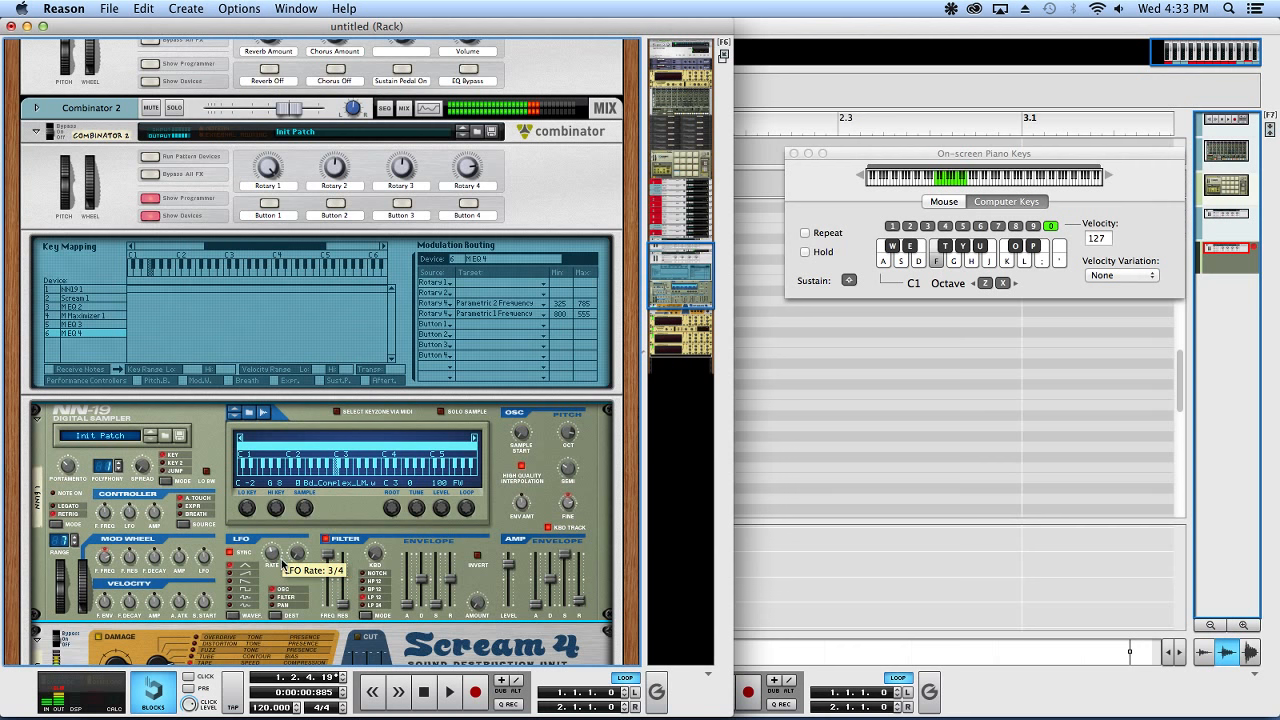
{"action": "scroll", "coordinate": [452, 328], "scroll_direction": "down", "scroll_amount": 10}
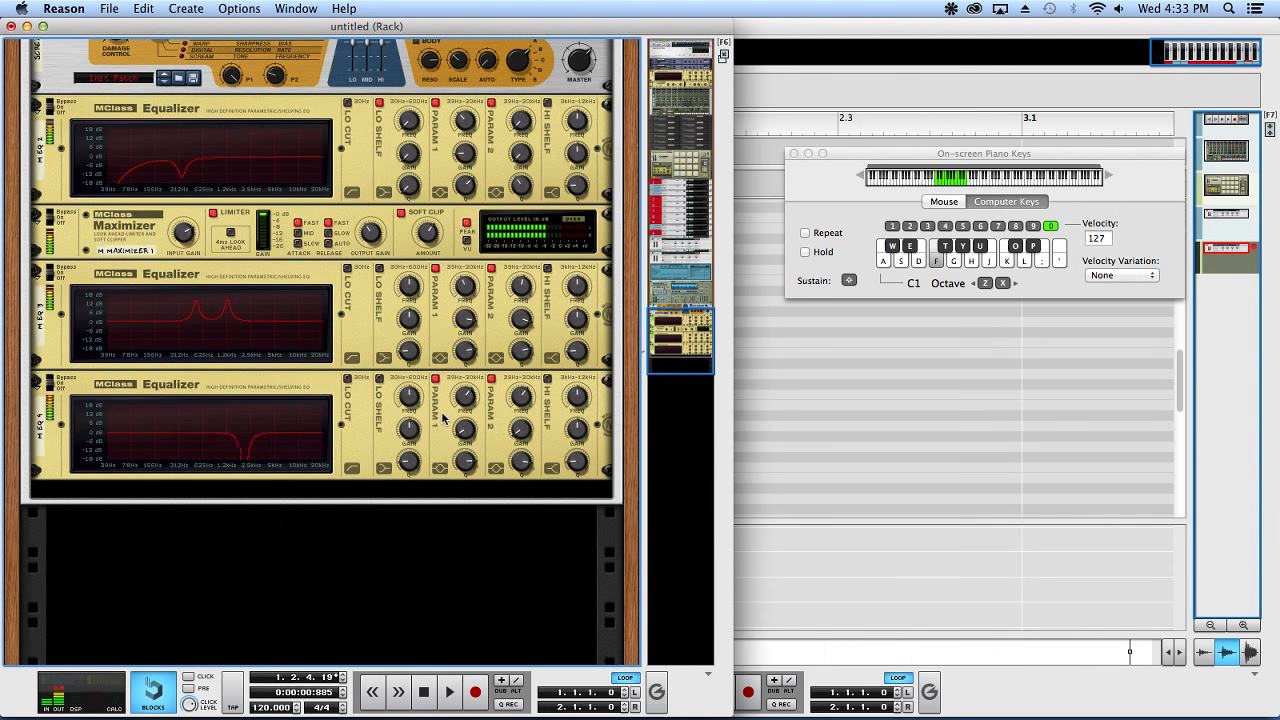
- Adjust the Combinator's Rotary 4 CV input amount and check how far the LFO sweeps M EQ 4's notches
{"action": "scroll", "coordinate": [440, 415], "scroll_direction": "up", "scroll_amount": 8}
{"action": "key", "text": "Tab"}
{"action": "scroll", "coordinate": [432, 400], "scroll_direction": "up", "scroll_amount": 2}
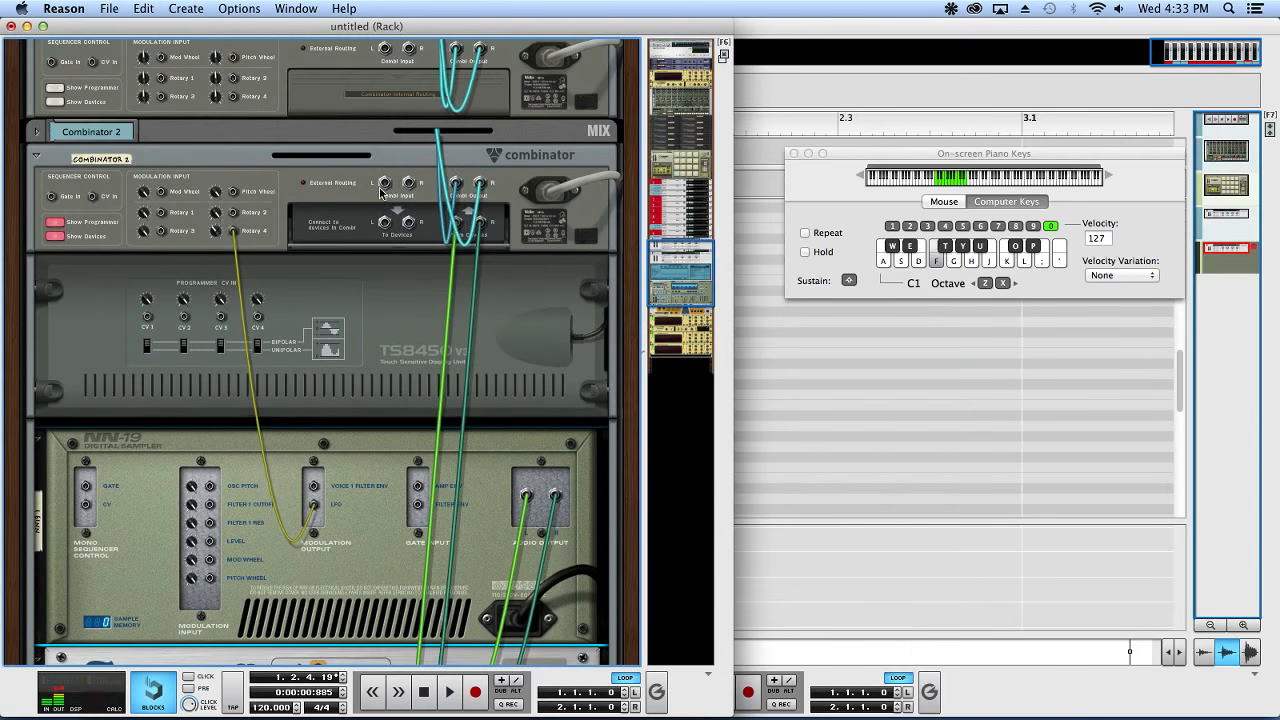
{"action": "left_click", "coordinate": [215, 230]}
{"action": "key", "text": "Tab"}
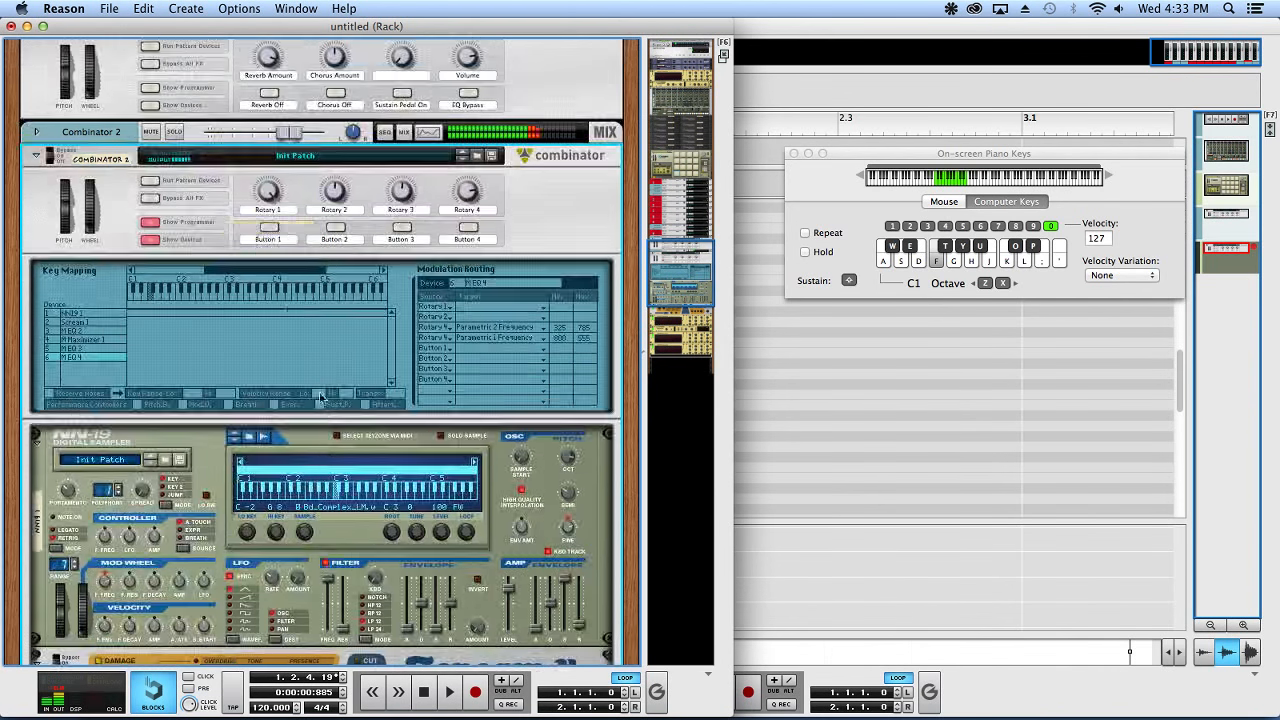
{"action": "scroll", "coordinate": [320, 400], "scroll_direction": "down", "scroll_amount": 10}
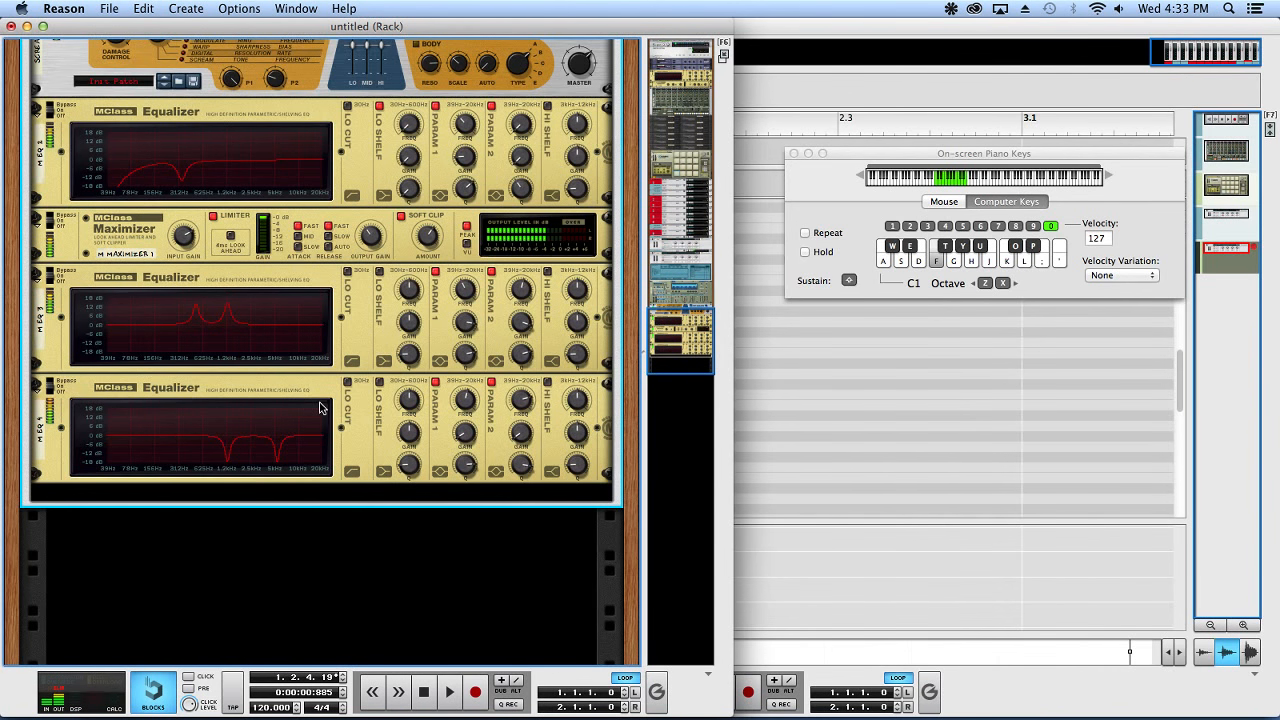
{"action": "scroll", "coordinate": [315, 410], "scroll_direction": "up", "scroll_amount": 1}
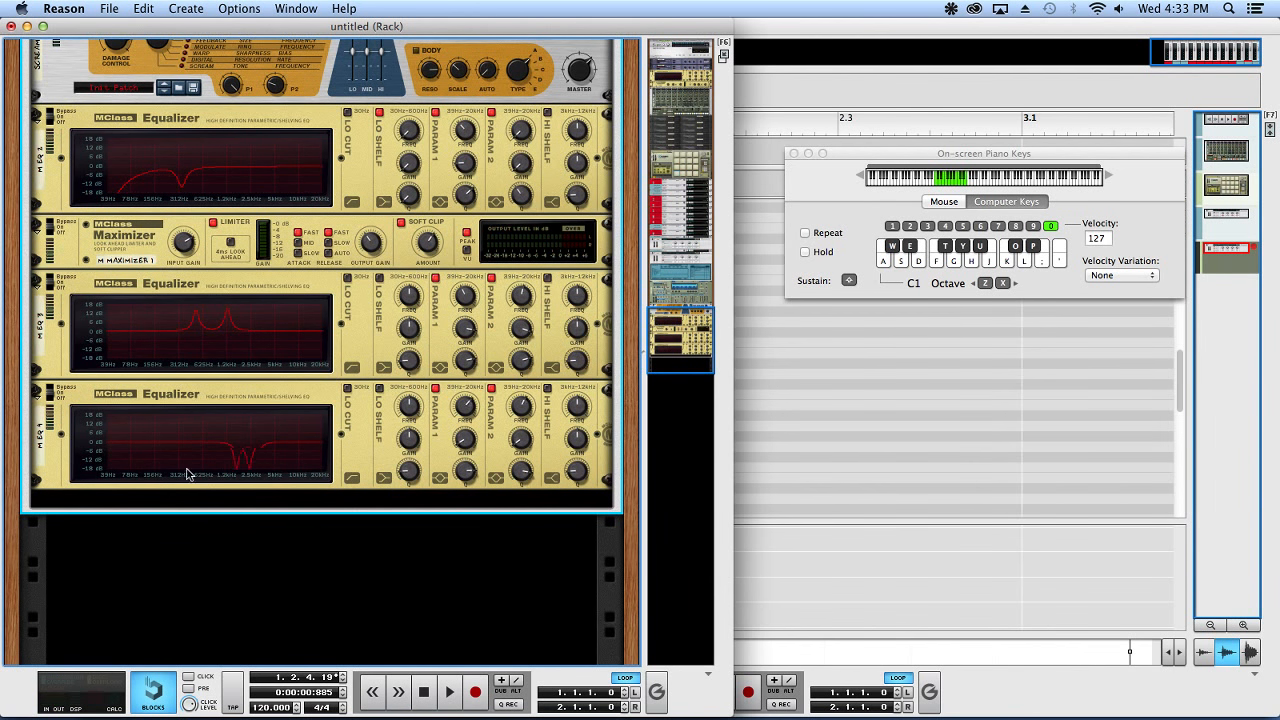
- Fine-tune the Rotary 4 CV input amount to 74, checking M EQ 4's notch movement between adjustments
{"action": "scroll", "coordinate": [252, 470], "scroll_direction": "up", "scroll_amount": 2}
{"action": "key", "text": "Tab"}
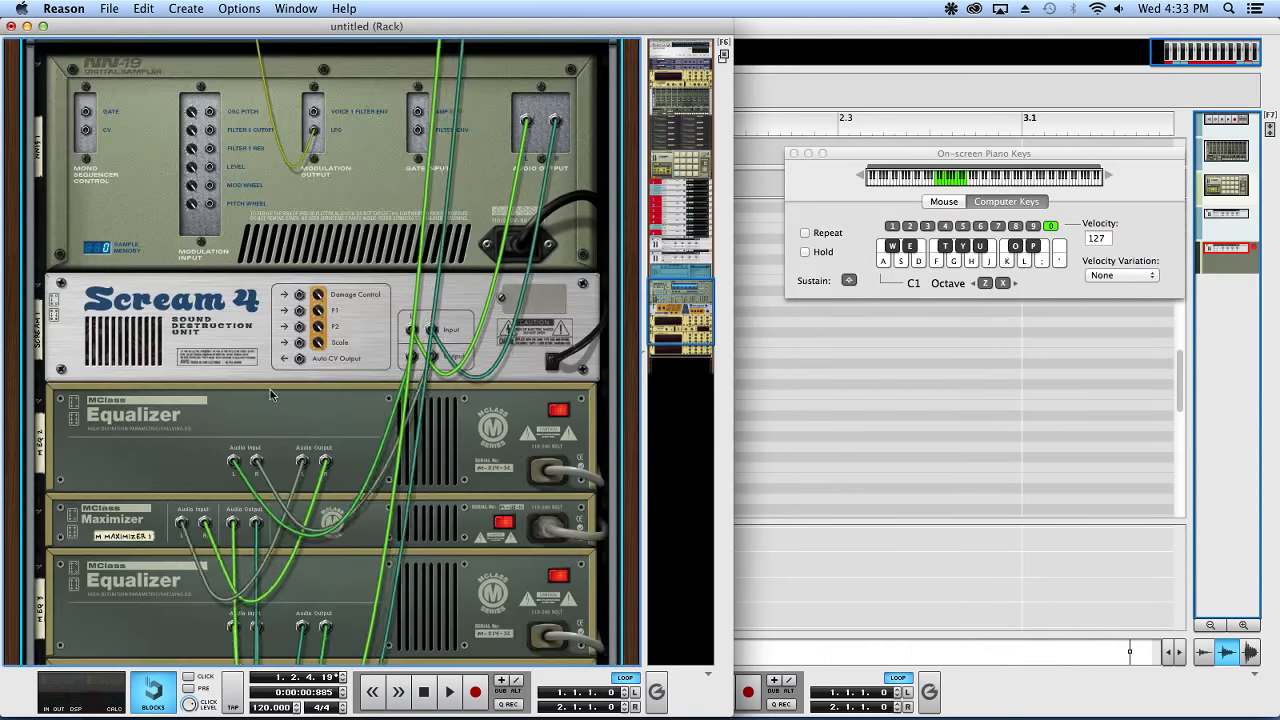
{"action": "scroll", "coordinate": [270, 389], "scroll_direction": "up", "scroll_amount": 5}
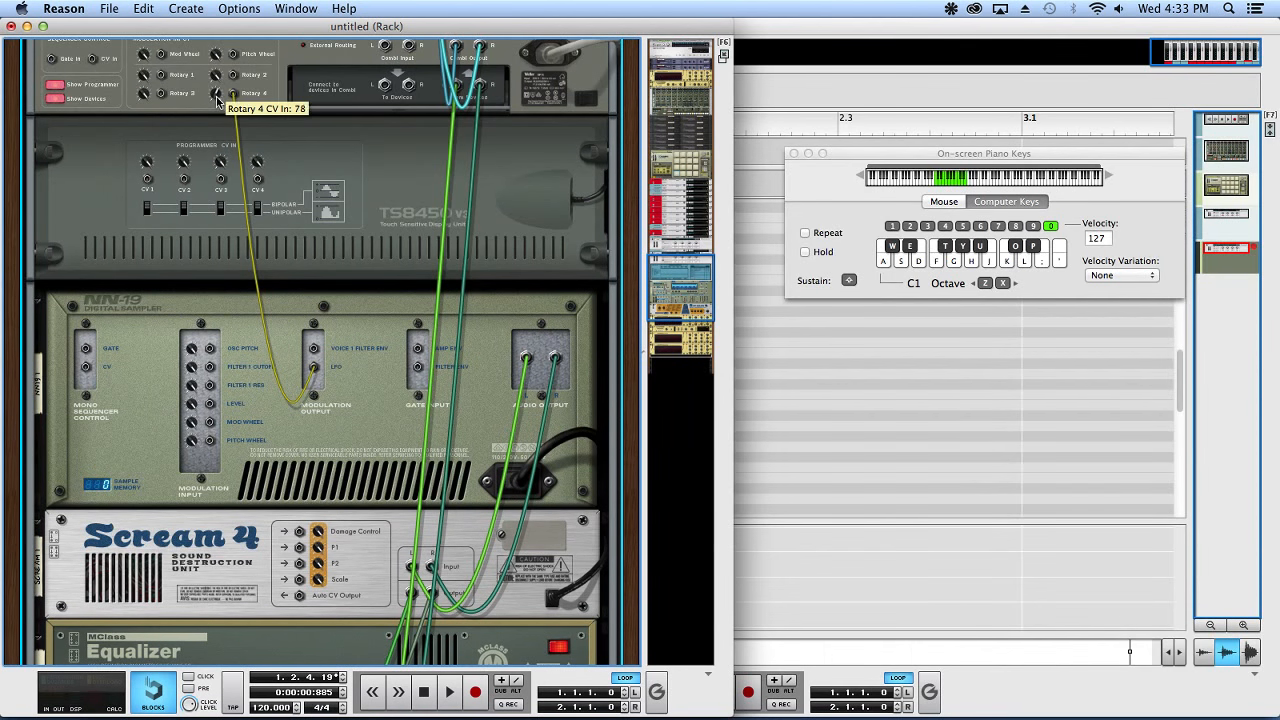
{"action": "scroll", "coordinate": [255, 207], "scroll_direction": "down", "scroll_amount": 10}
{"action": "key", "text": "Tab"}
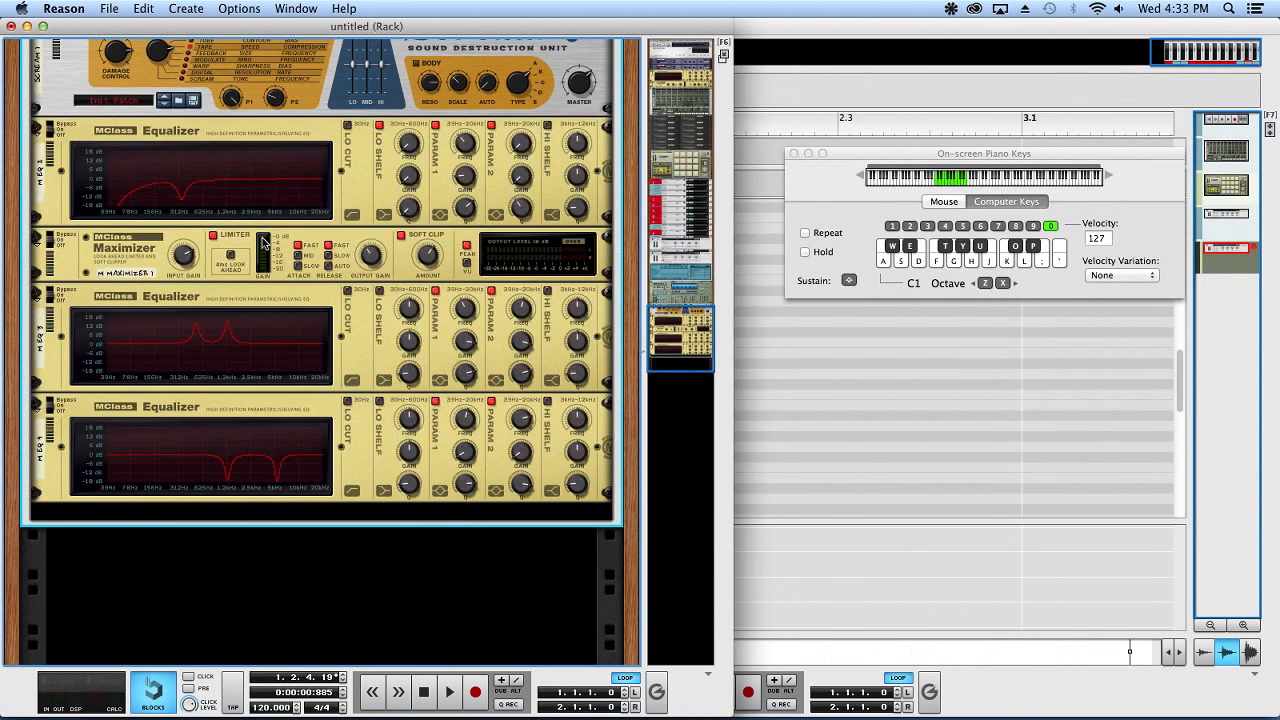
{"action": "key", "text": "Tab"}
{"action": "scroll", "coordinate": [242, 196], "scroll_direction": "up", "scroll_amount": 5}
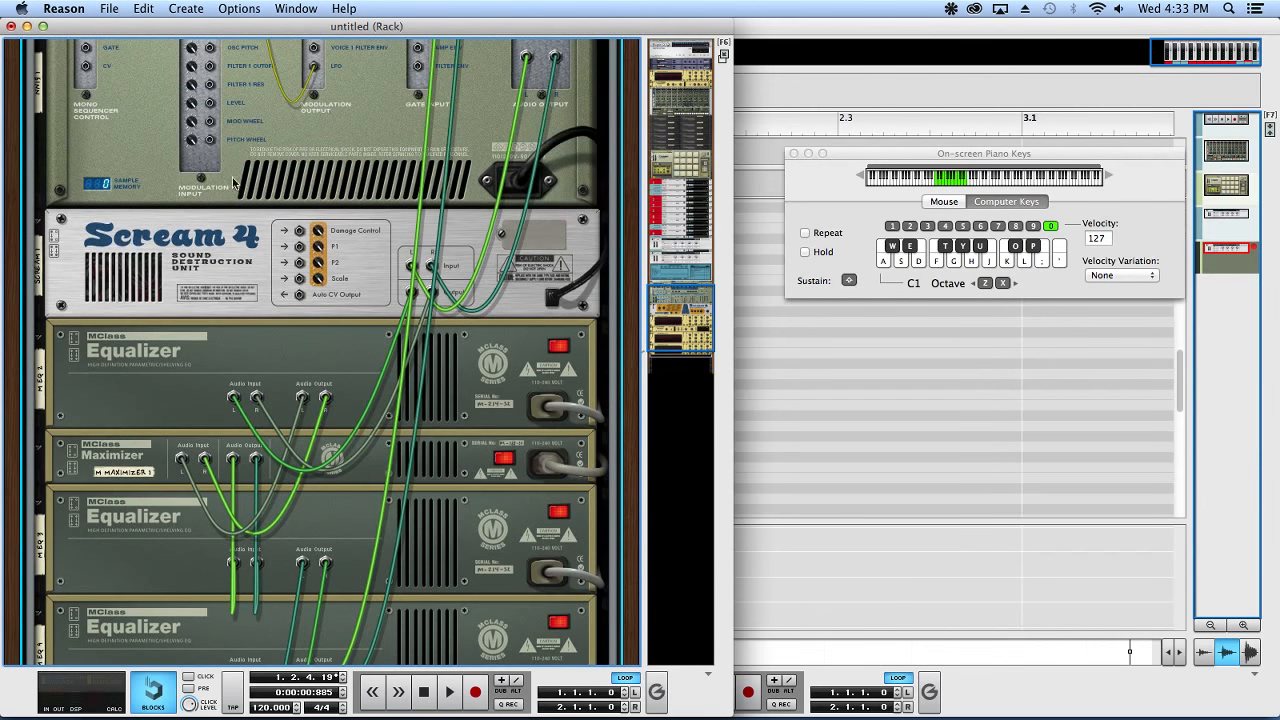
{"action": "scroll", "coordinate": [240, 118], "scroll_direction": "up", "scroll_amount": 5}
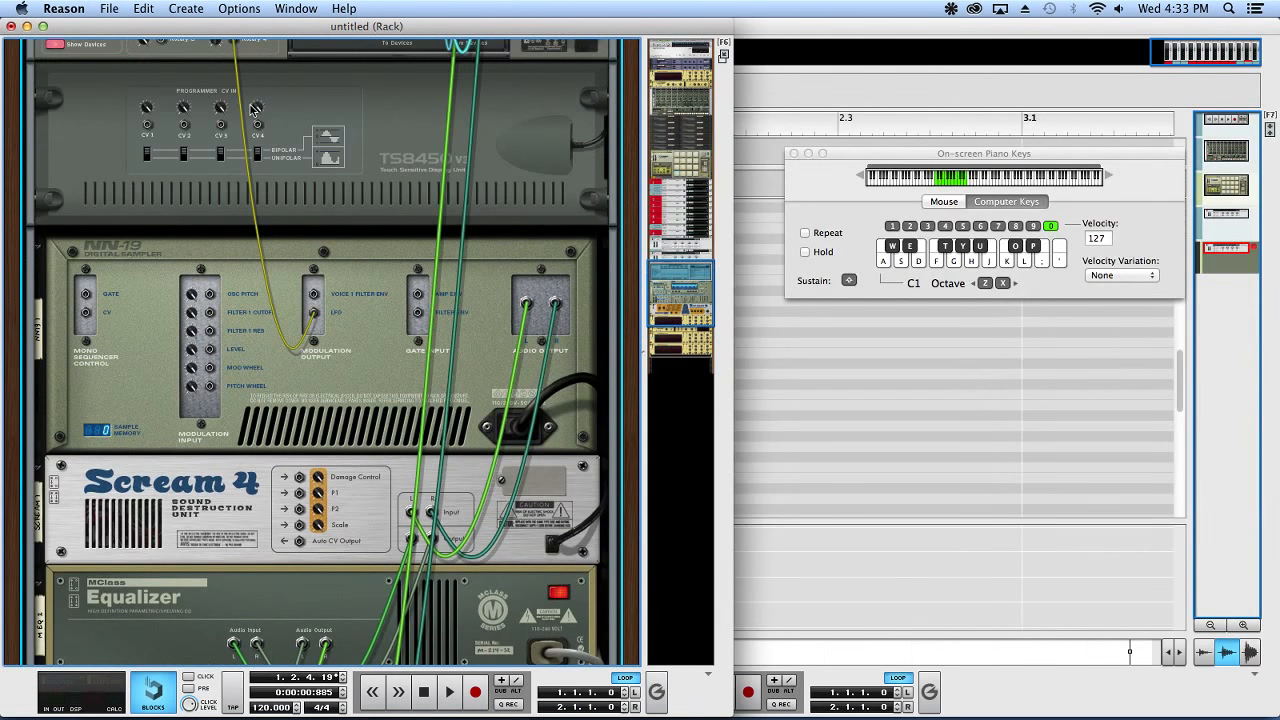
{"action": "scroll", "coordinate": [238, 116], "scroll_direction": "up", "scroll_amount": 1}
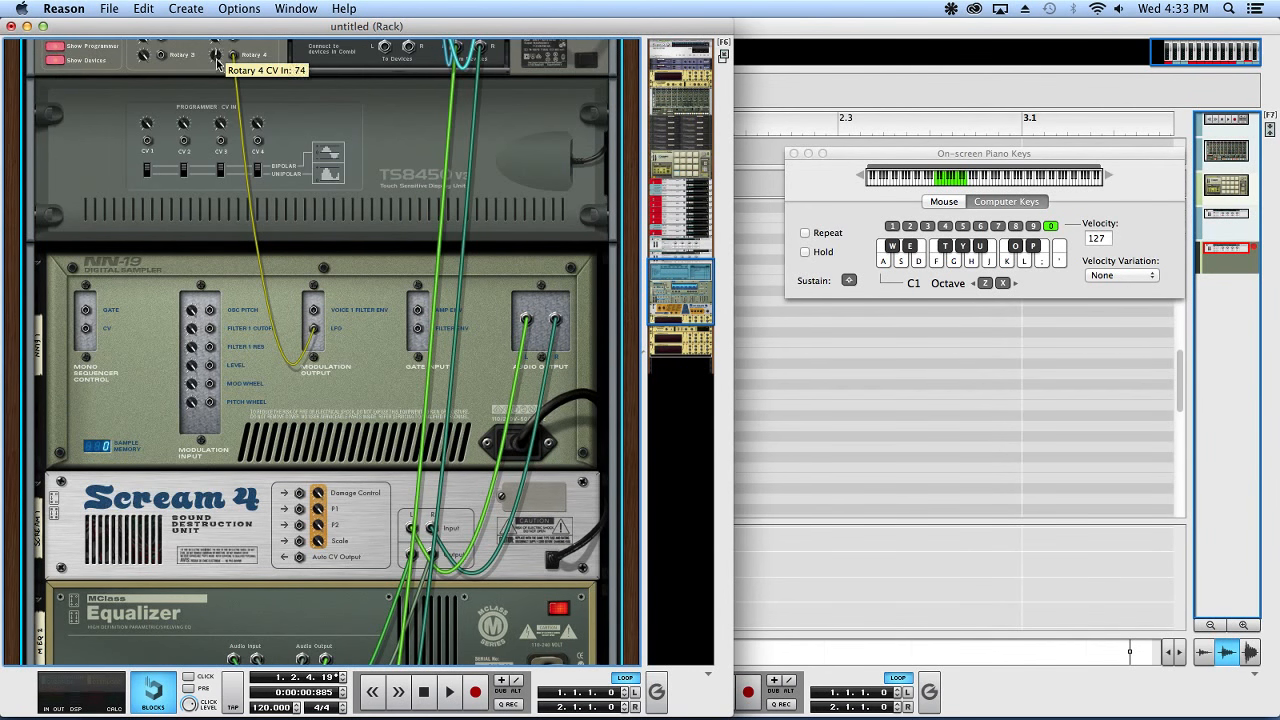
{"action": "key", "text": "Tab"}
{"action": "scroll", "coordinate": [259, 230], "scroll_direction": "down", "scroll_amount": 20}
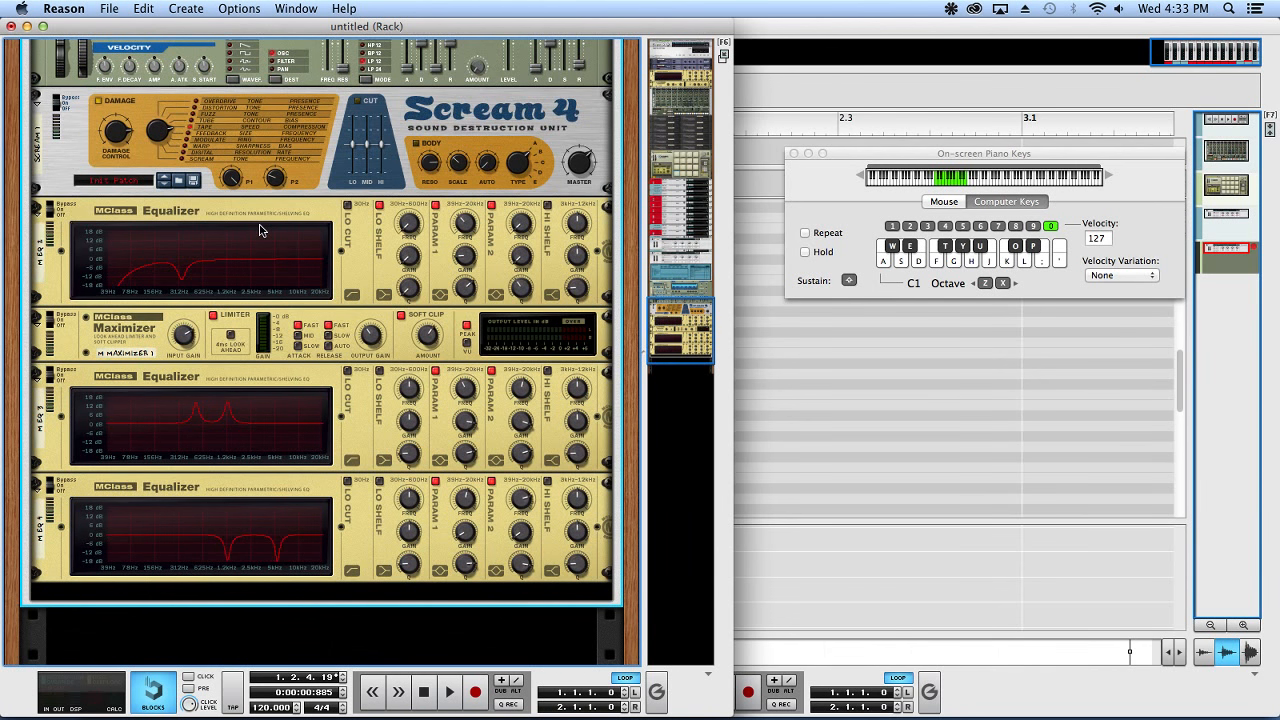
- Set the Parametric 2 Frequency routing's minimum to 155 and check the M EQ 4 sweep while playing a note
{"action": "scroll", "coordinate": [352, 362], "scroll_direction": "up", "scroll_amount": 6}
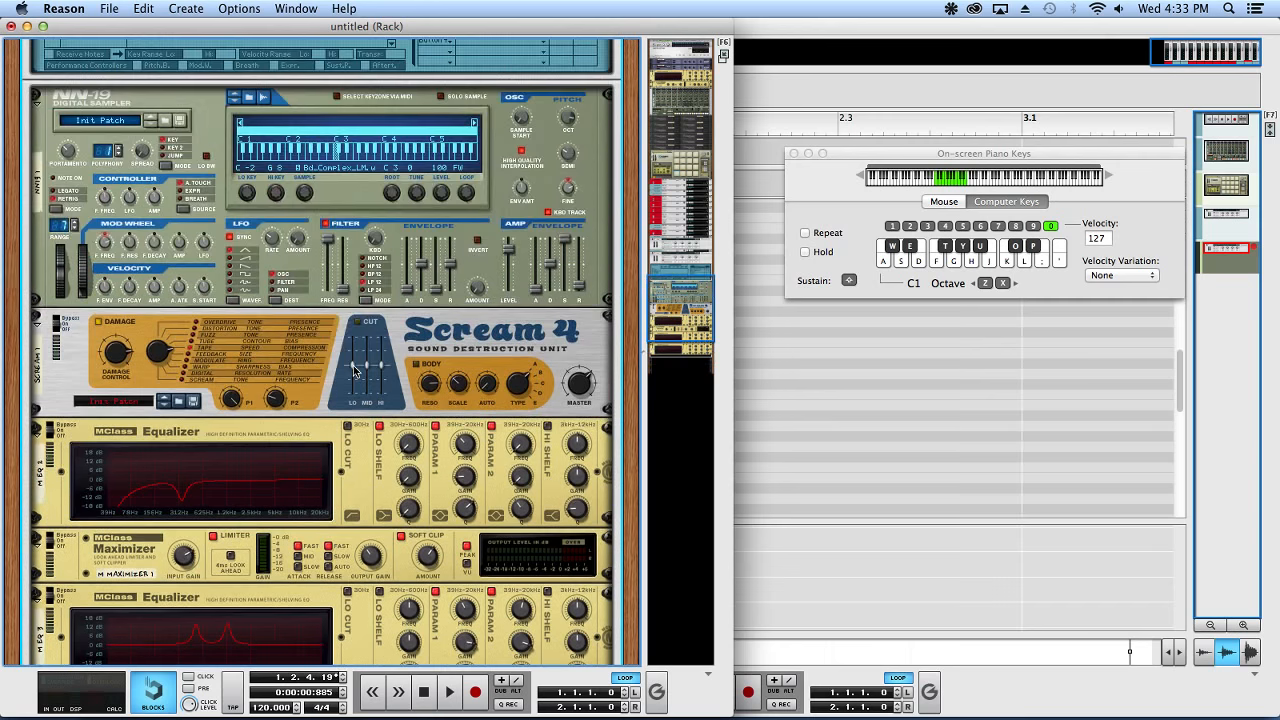
{"action": "scroll", "coordinate": [353, 370], "scroll_direction": "up", "scroll_amount": 5}
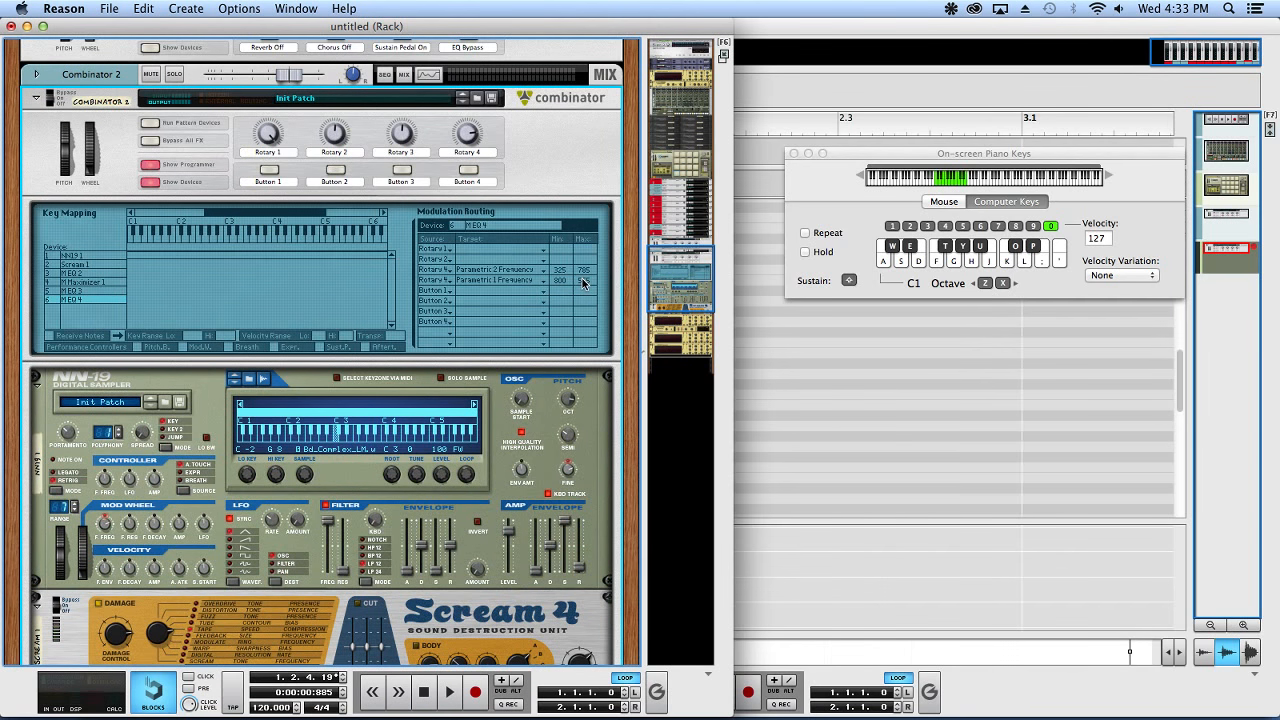
{"action": "left_click_drag", "start_coordinate": [553, 270], "coordinate": [558, 290]}
{"action": "scroll", "coordinate": [500, 300], "scroll_direction": "down", "scroll_amount": 10}
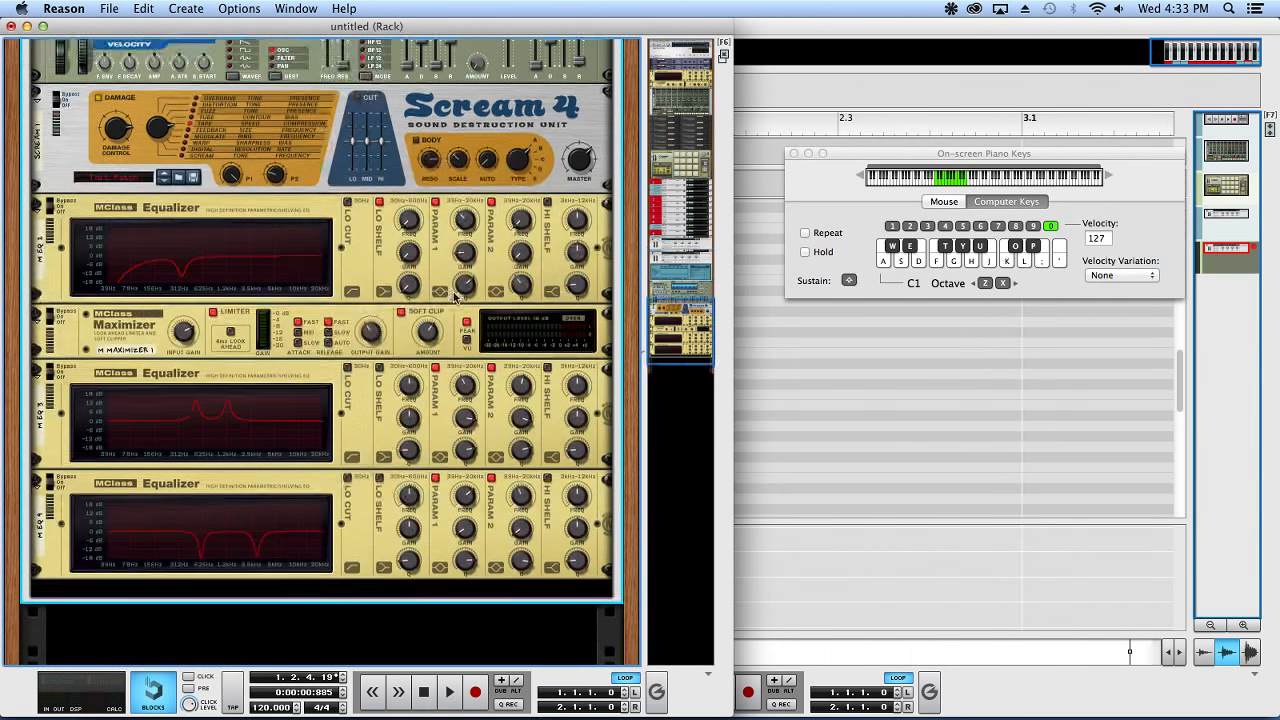
{"action": "scroll", "coordinate": [438, 283], "scroll_direction": "up", "scroll_amount": 6}
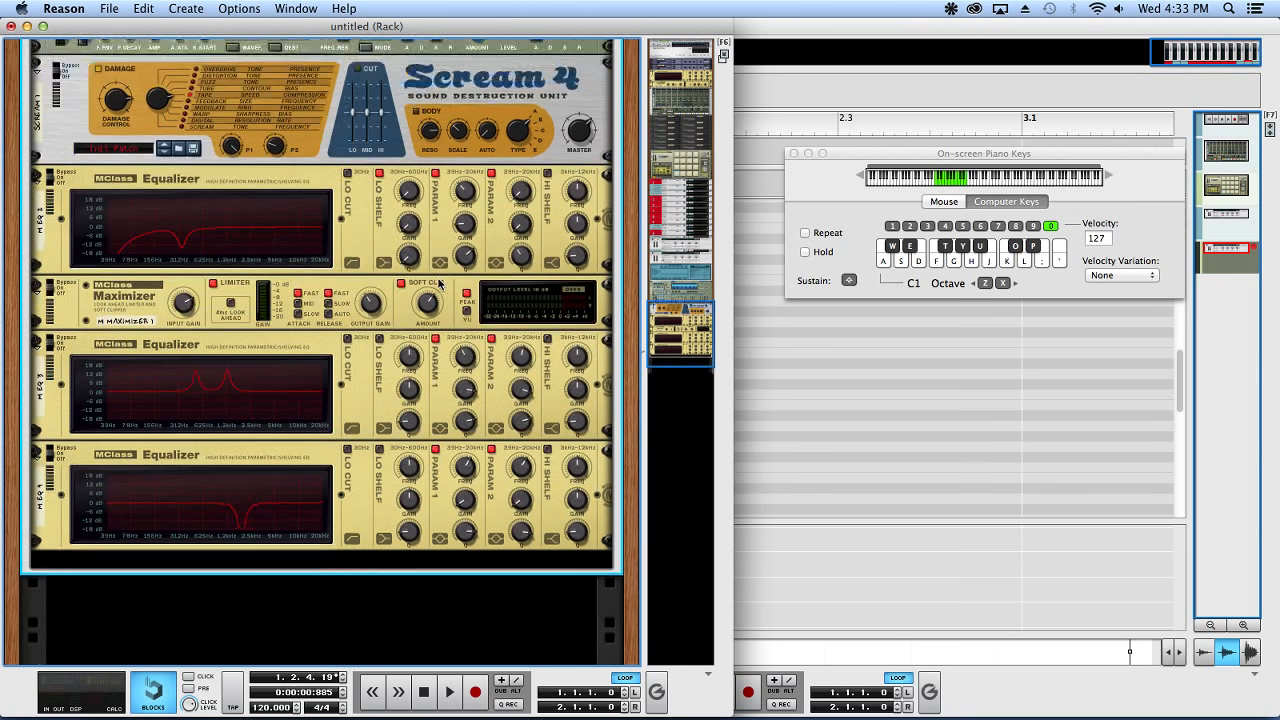
{"action": "scroll", "coordinate": [405, 297], "scroll_direction": "down", "scroll_amount": 3}
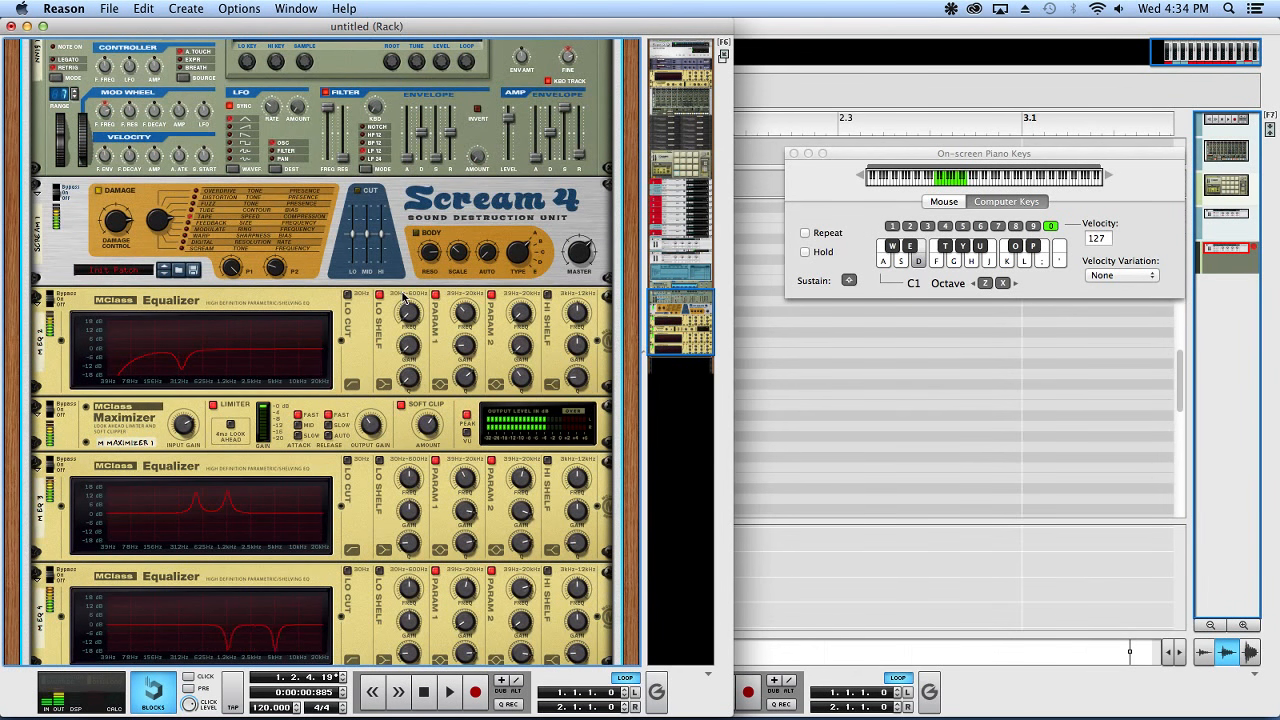
- Set M EQ 4's Parametric 1 Frequency routing maximum to 165 and its Parametric 2 Frequency minimum to 75
{"action": "scroll", "coordinate": [404, 296], "scroll_direction": "up", "scroll_amount": 20}
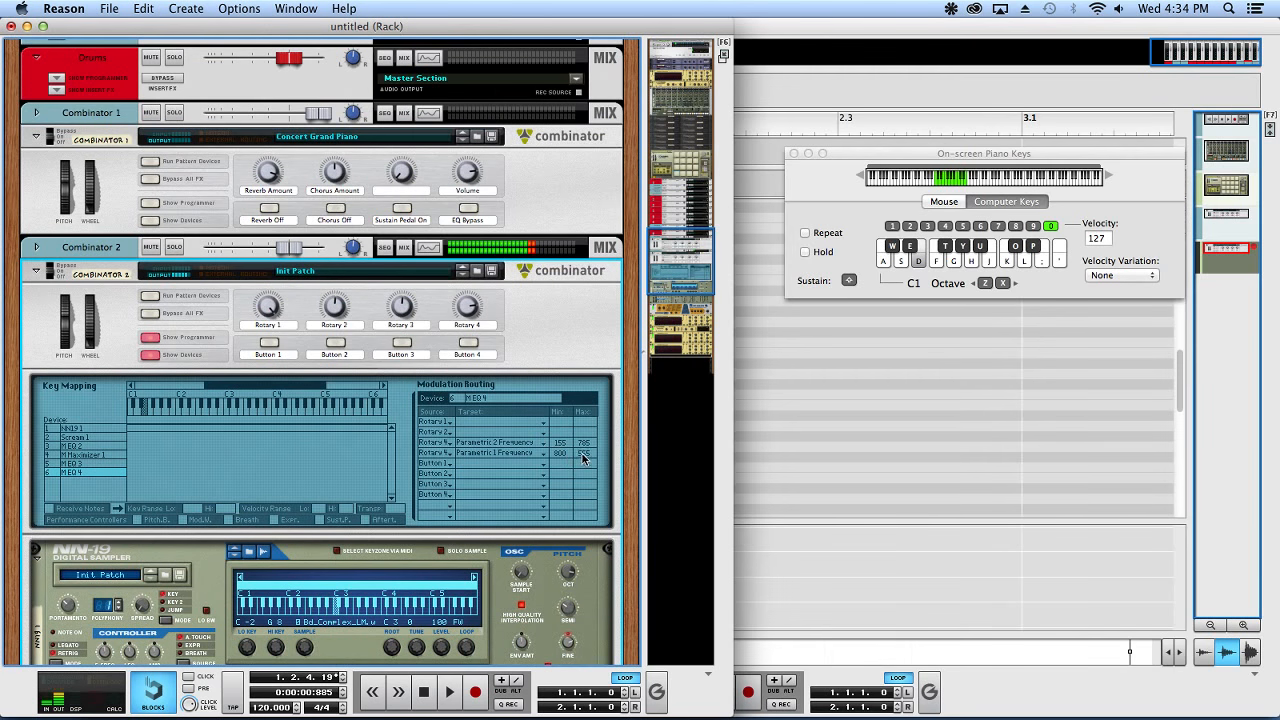
{"action": "left_click_drag", "start_coordinate": [584, 458], "coordinate": [586, 418]}
{"action": "left_click_drag", "start_coordinate": [561, 446], "coordinate": [562, 457]}
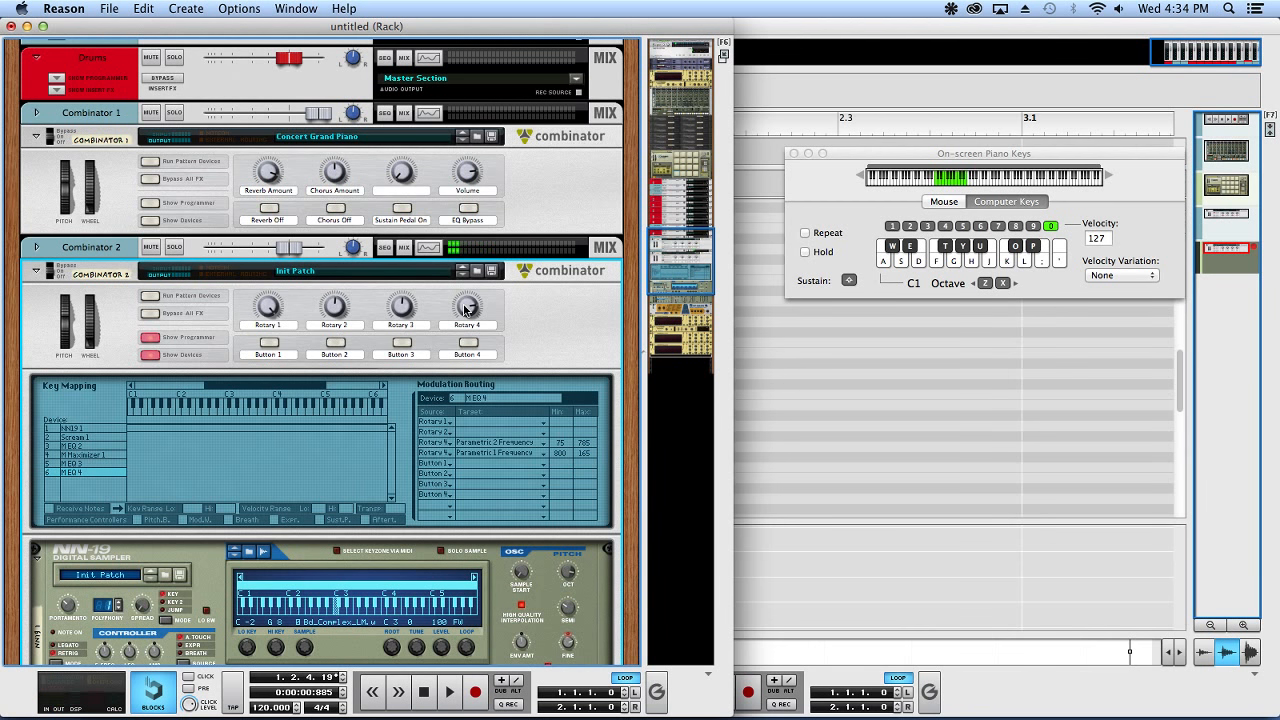
- Raise the Combinator's Rotary 4 CV input amount to about 78, checking M EQ 4's notch sweep between adjustments
{"action": "mouse_move", "coordinate": [465, 310]}
{"action": "key", "text": "Tab"}
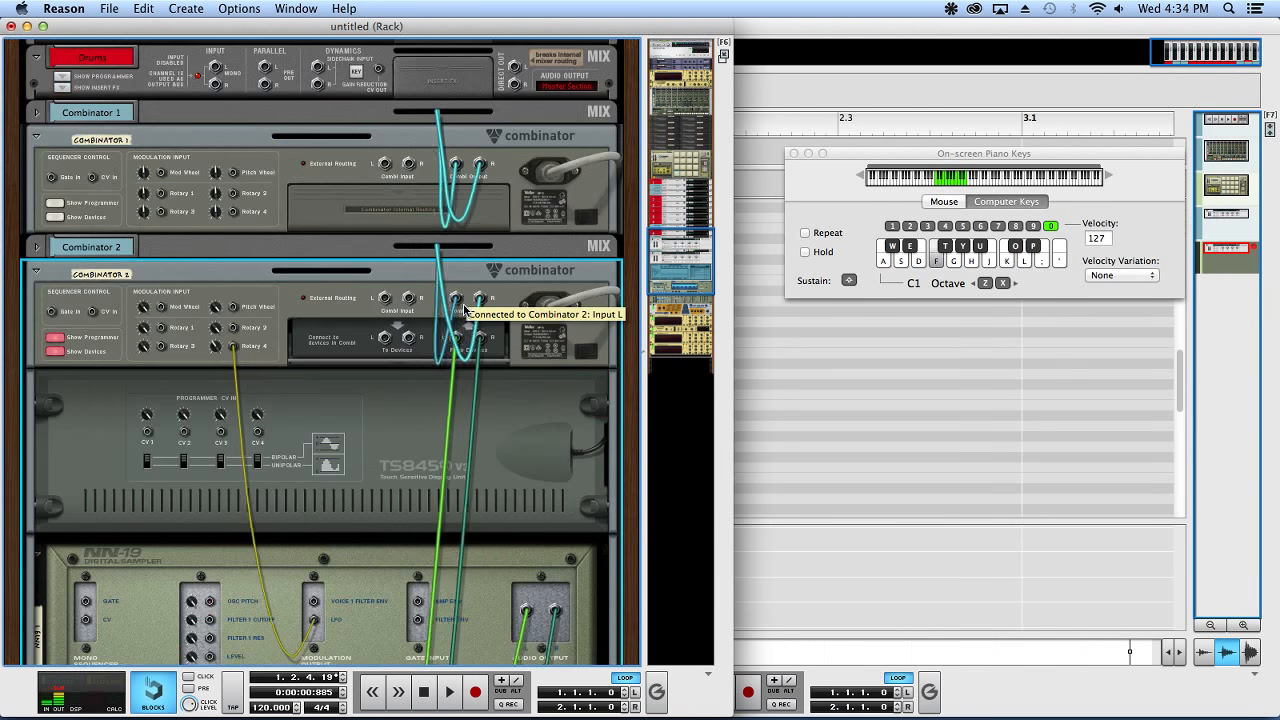
{"action": "scroll", "coordinate": [270, 333], "scroll_direction": "down", "scroll_amount": 1}
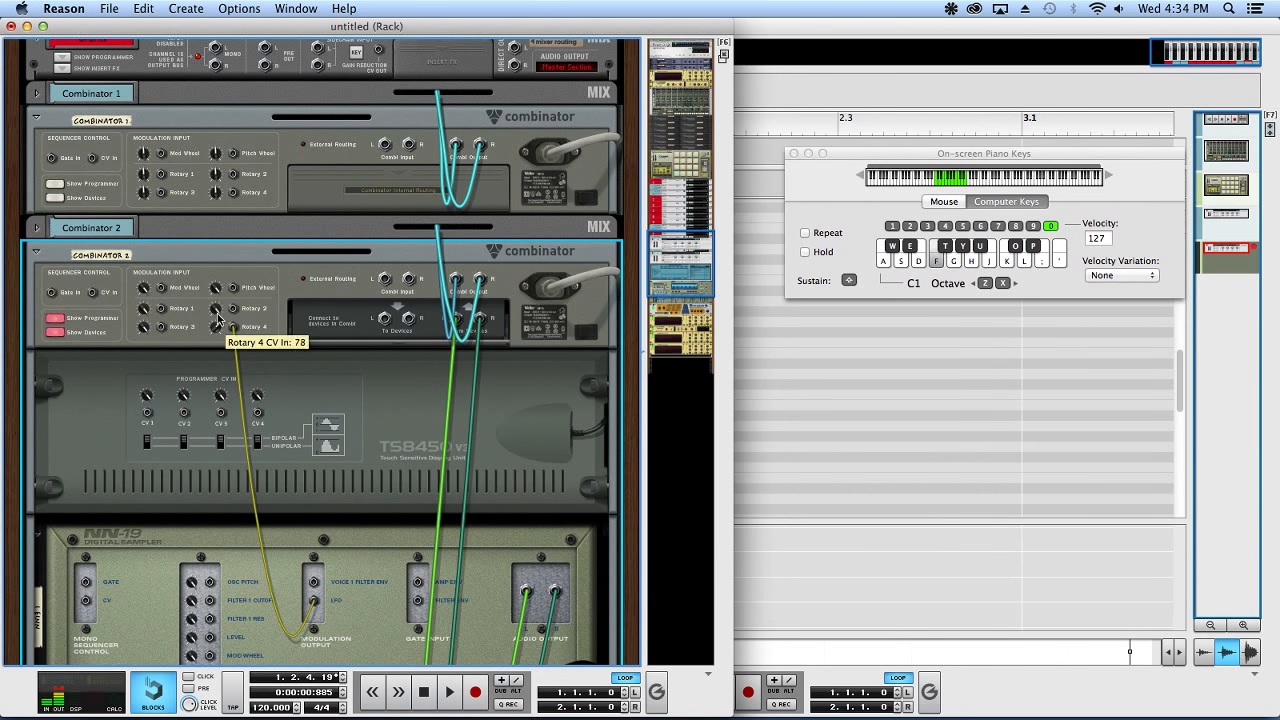
{"action": "scroll", "coordinate": [225, 330], "scroll_direction": "down", "scroll_amount": 10}
{"action": "key", "text": "Tab"}
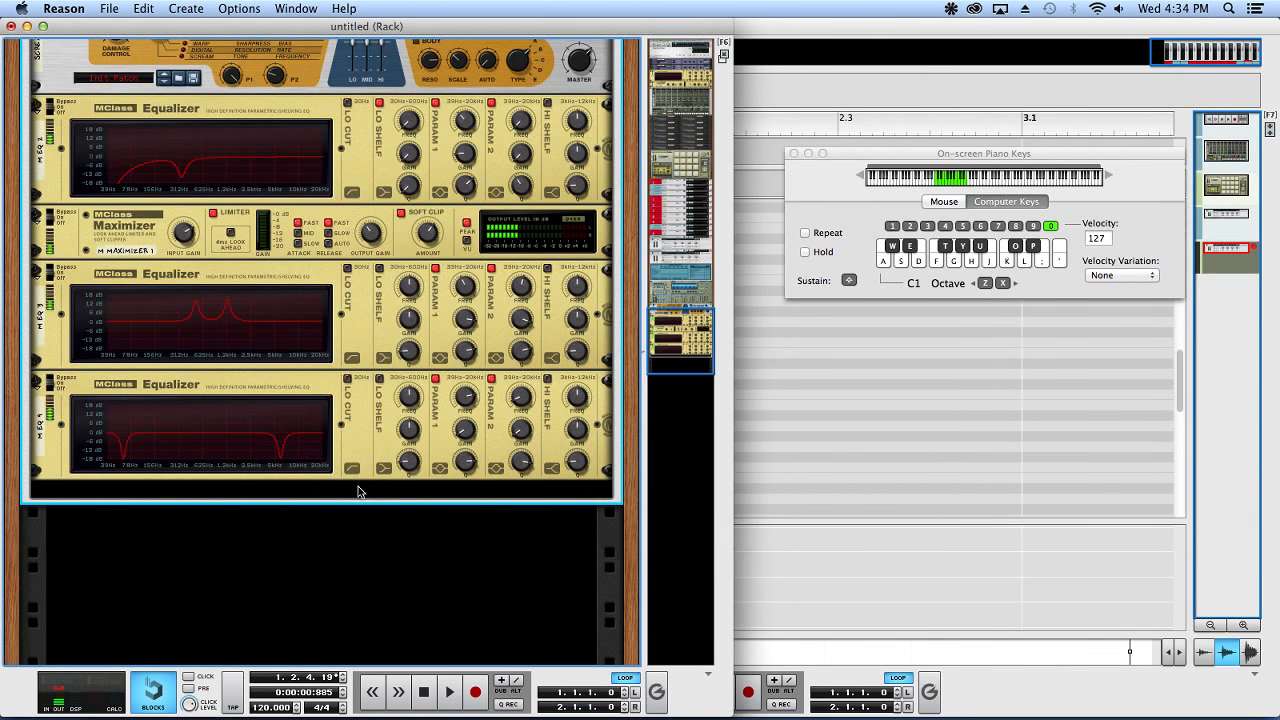
{"action": "scroll", "coordinate": [368, 474], "scroll_direction": "up", "scroll_amount": 7}
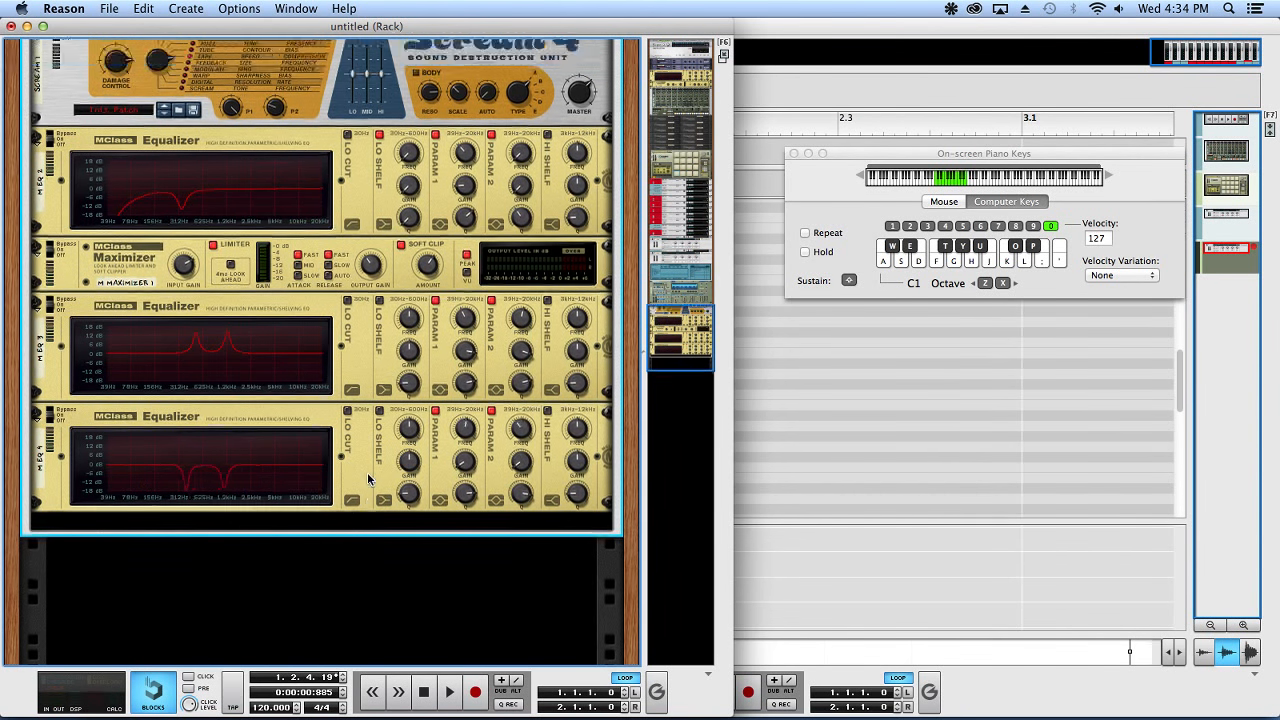
{"action": "key", "text": "Tab"}
{"action": "key", "text": "Tab"}
{"action": "key", "text": "Tab"}
{"action": "scroll", "coordinate": [342, 376], "scroll_direction": "up", "scroll_amount": 6}
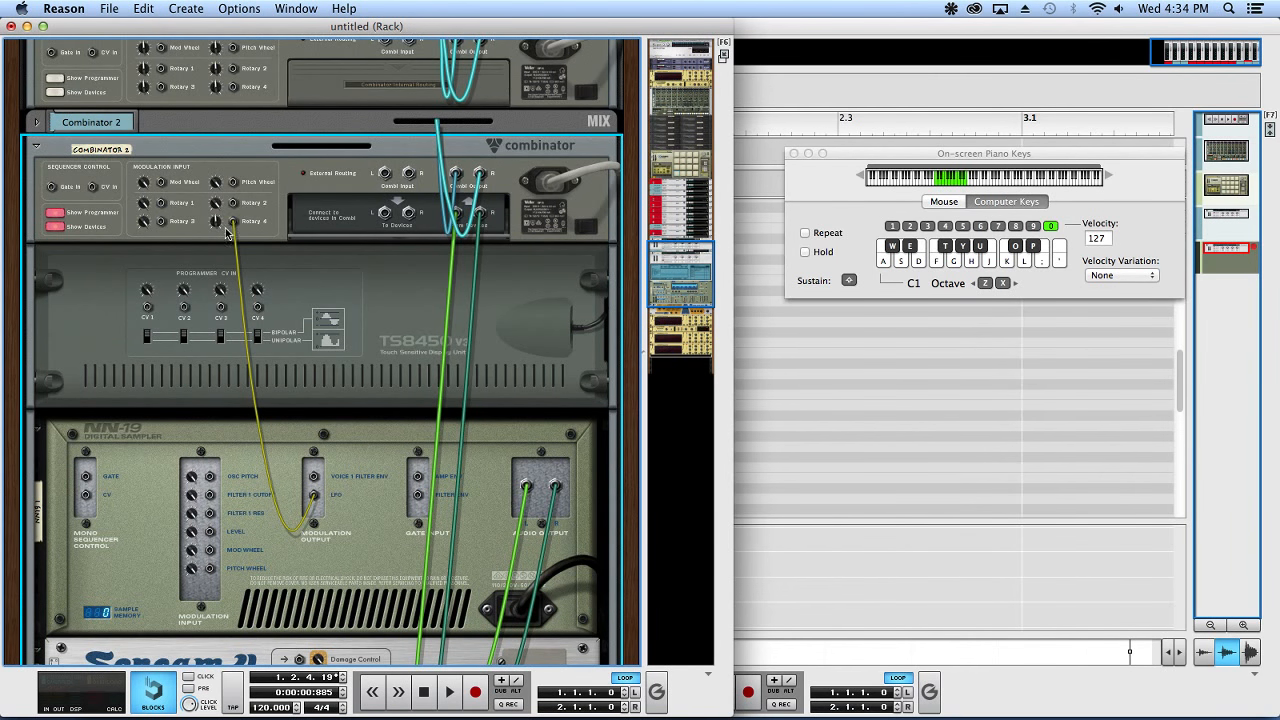
{"action": "key", "text": "f"}
{"action": "key", "text": "Tab"}
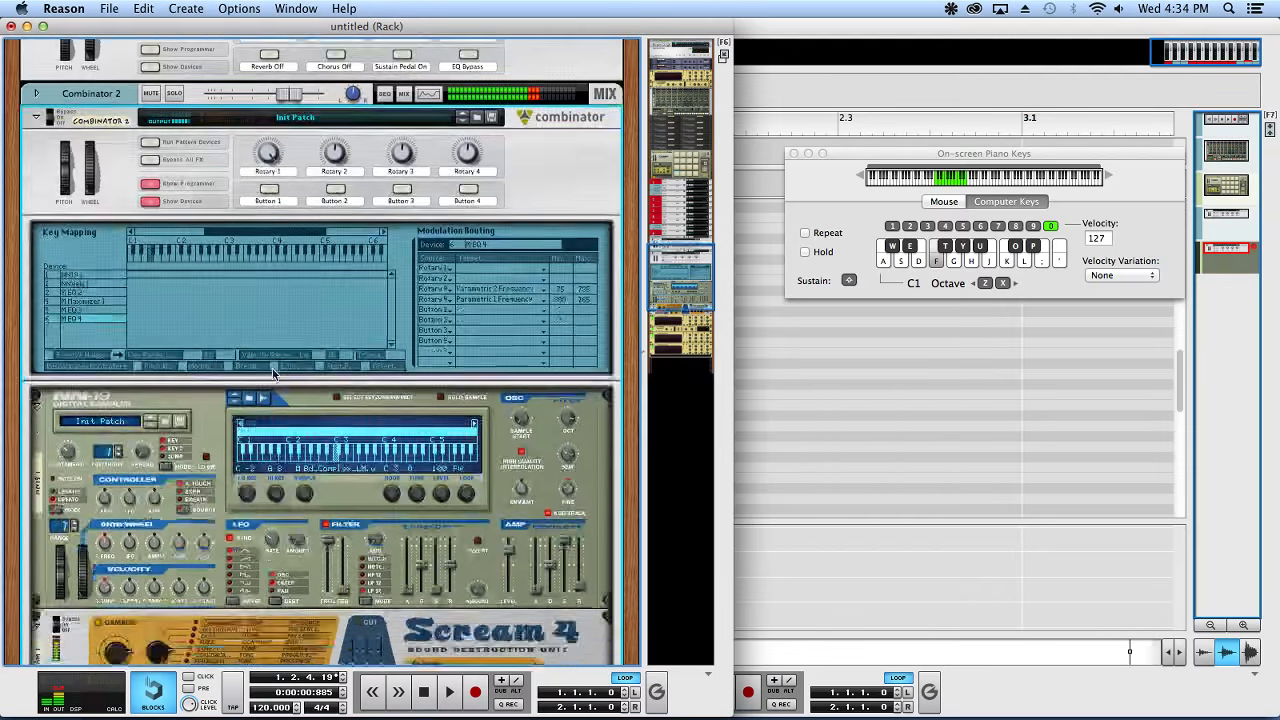
{"action": "scroll", "coordinate": [272, 368], "scroll_direction": "down", "scroll_amount": 10}
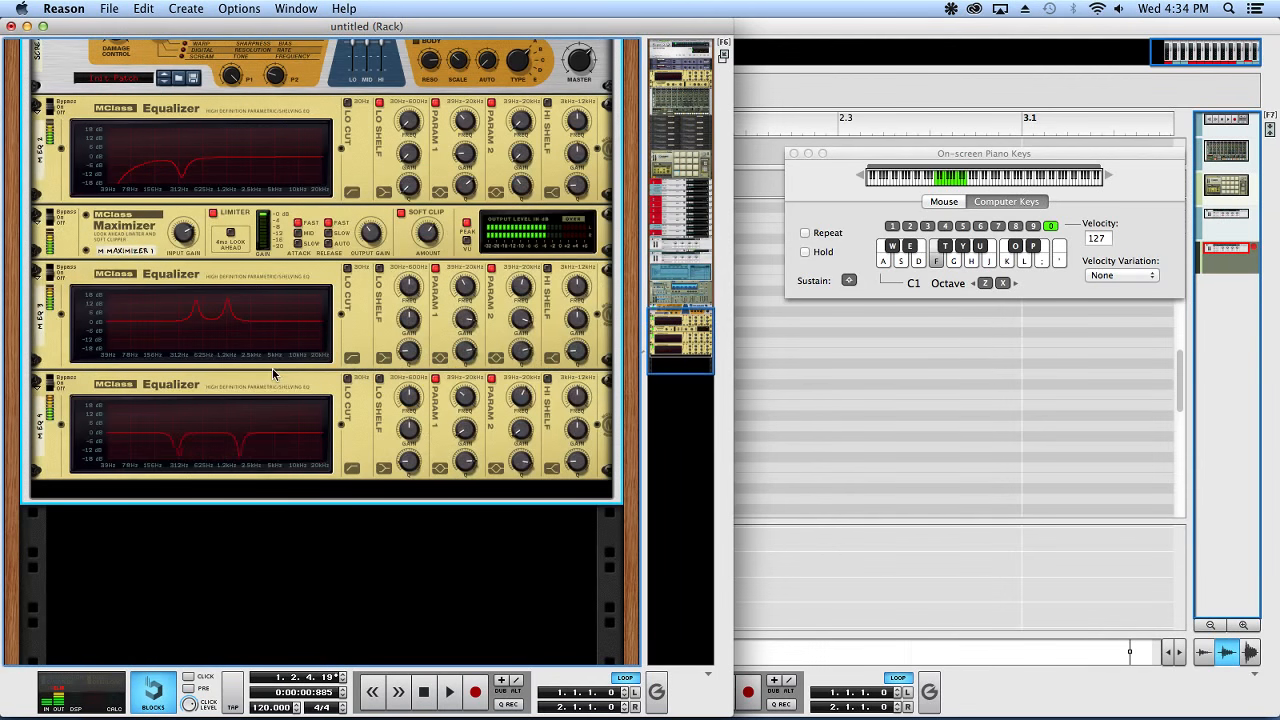
- Add a Scream 4 Distortion after M EQ 4 in the Combinator, choose the Tape damage type and adjust its Damage Control
{"action": "right_click", "coordinate": [312, 482]}
{"action": "mouse_move", "coordinate": [410, 428]}
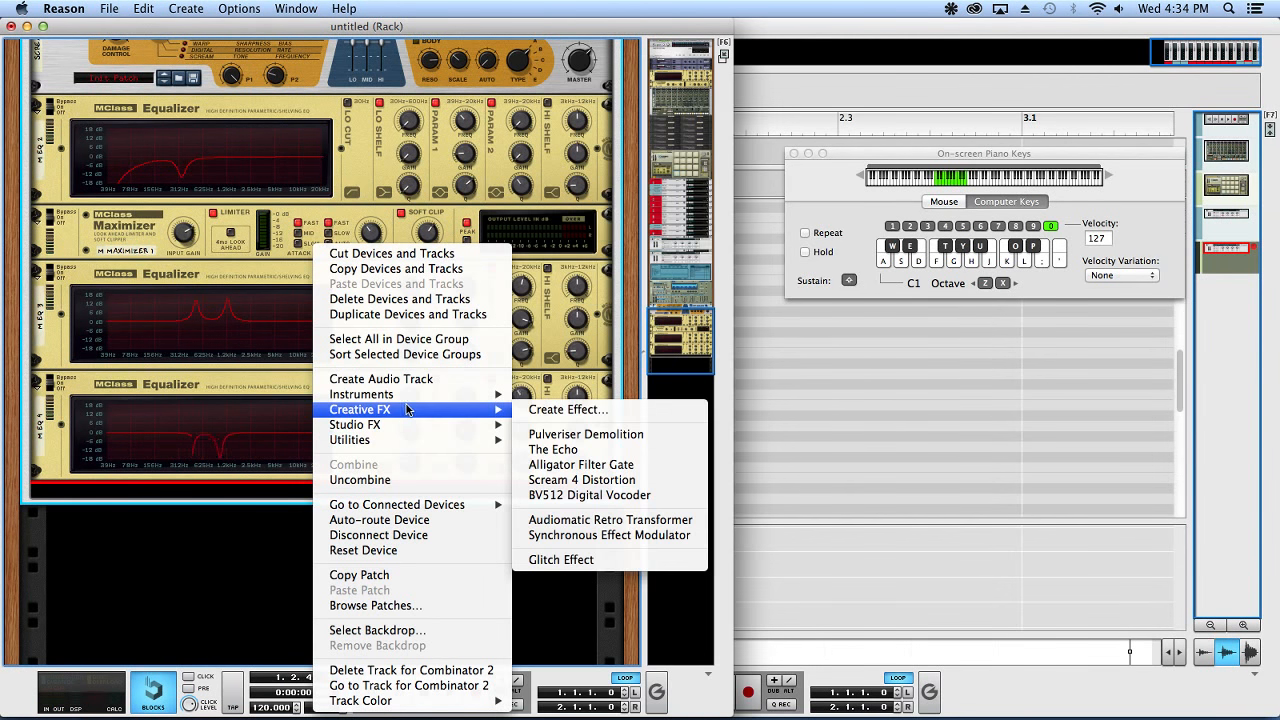
{"action": "left_click", "coordinate": [527, 479]}
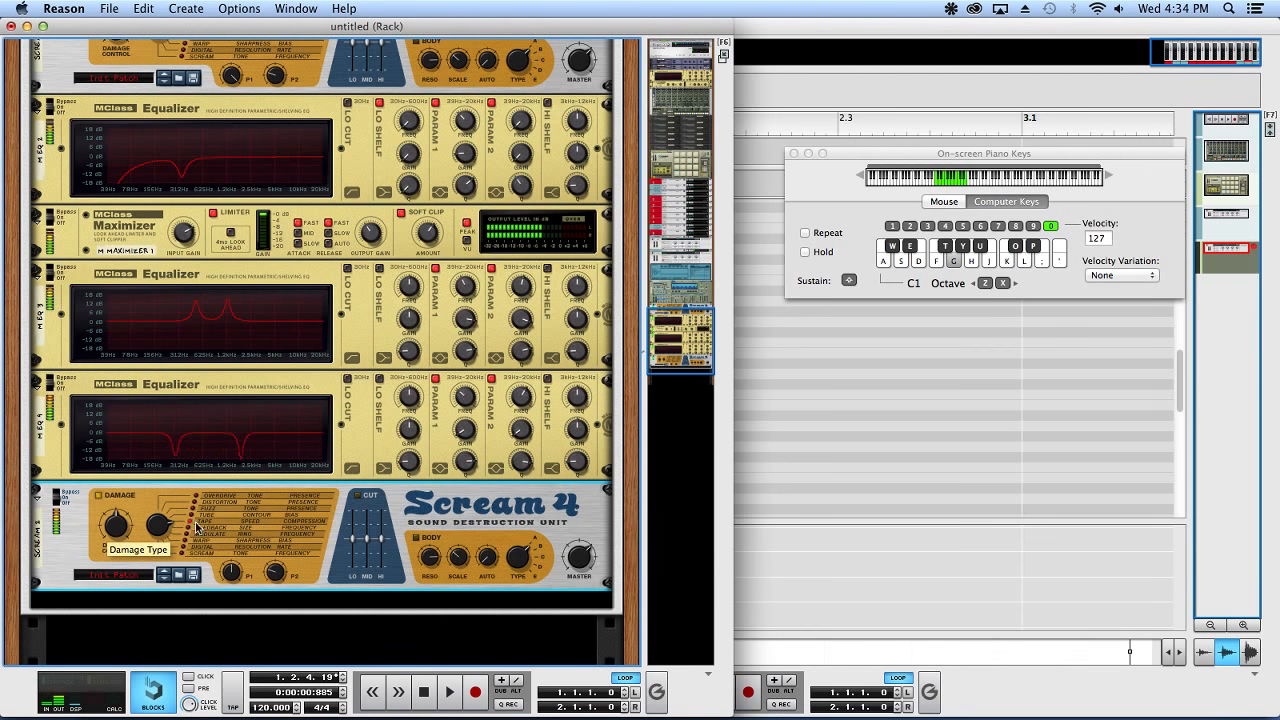
{"action": "left_click_drag", "start_coordinate": [124, 529], "coordinate": [126, 516]}
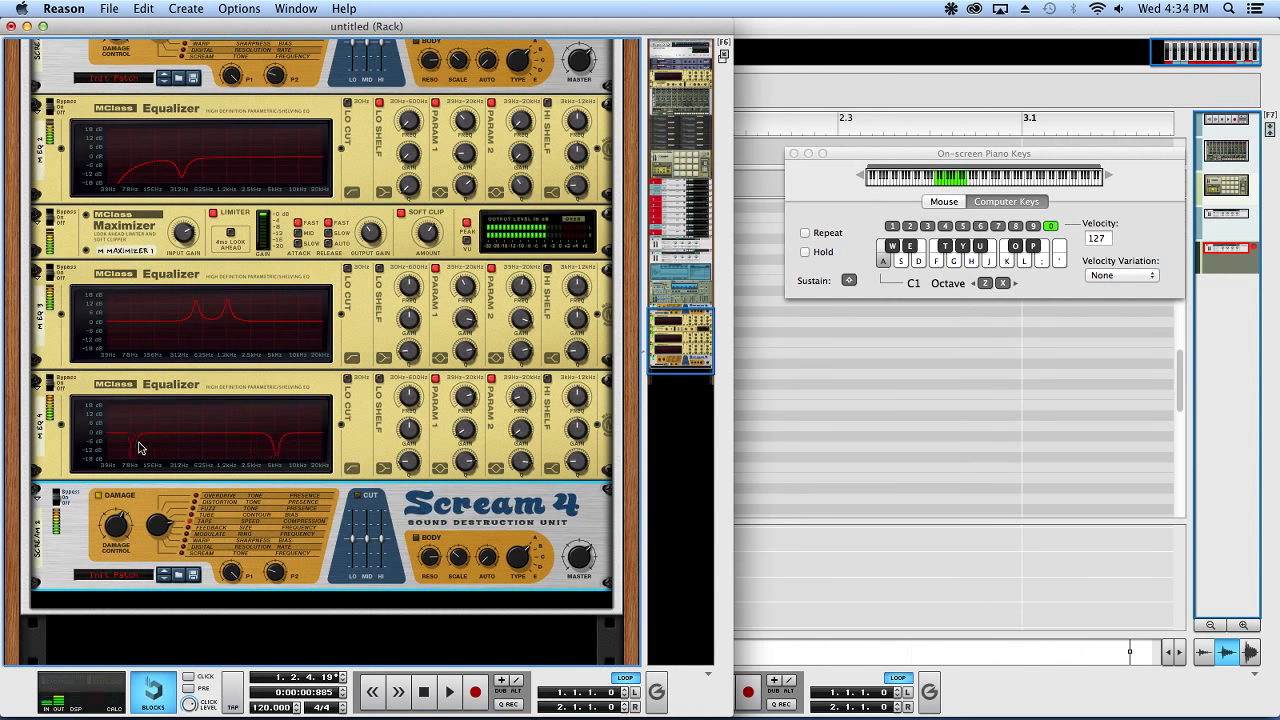
- Play notes while turning the Combinator's Rotary 1 down to about 36 to hear the sweep through the new distortion
{"action": "scroll", "coordinate": [137, 443], "scroll_direction": "up", "scroll_amount": 7}
{"action": "scroll", "coordinate": [150, 220], "scroll_direction": "up", "scroll_amount": 6}
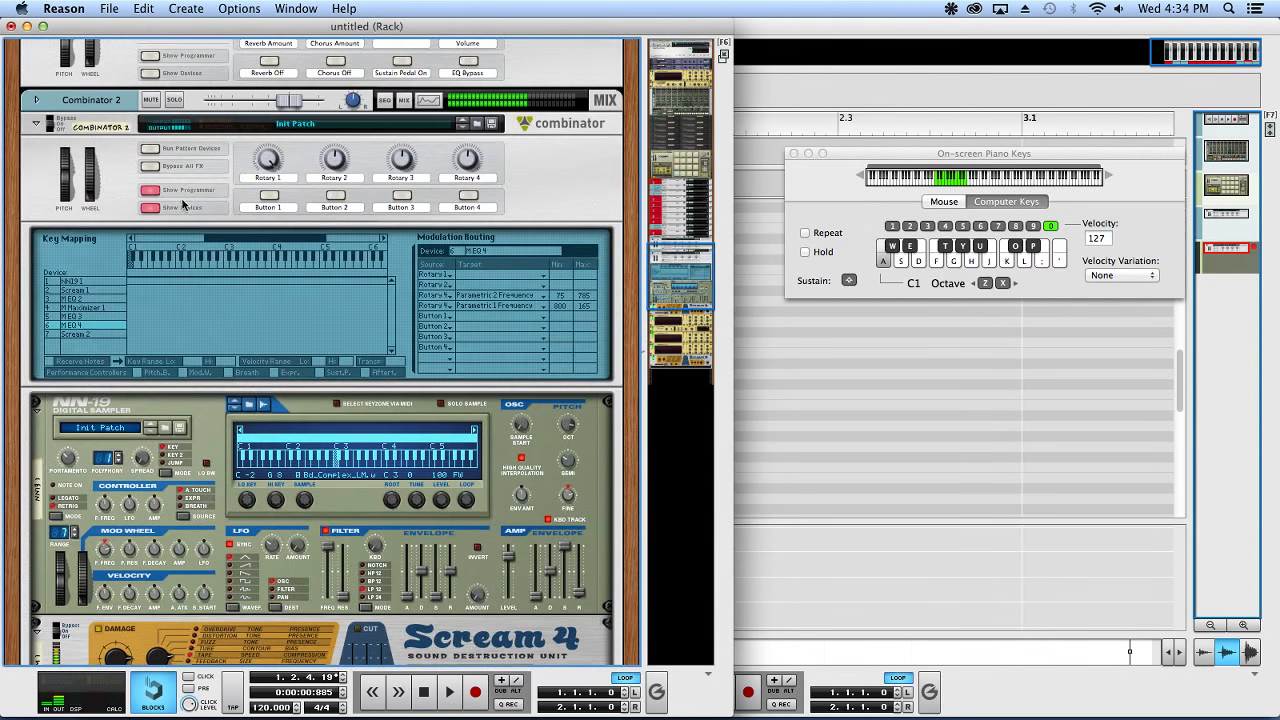
{"action": "left_click", "coordinate": [298, 172]}
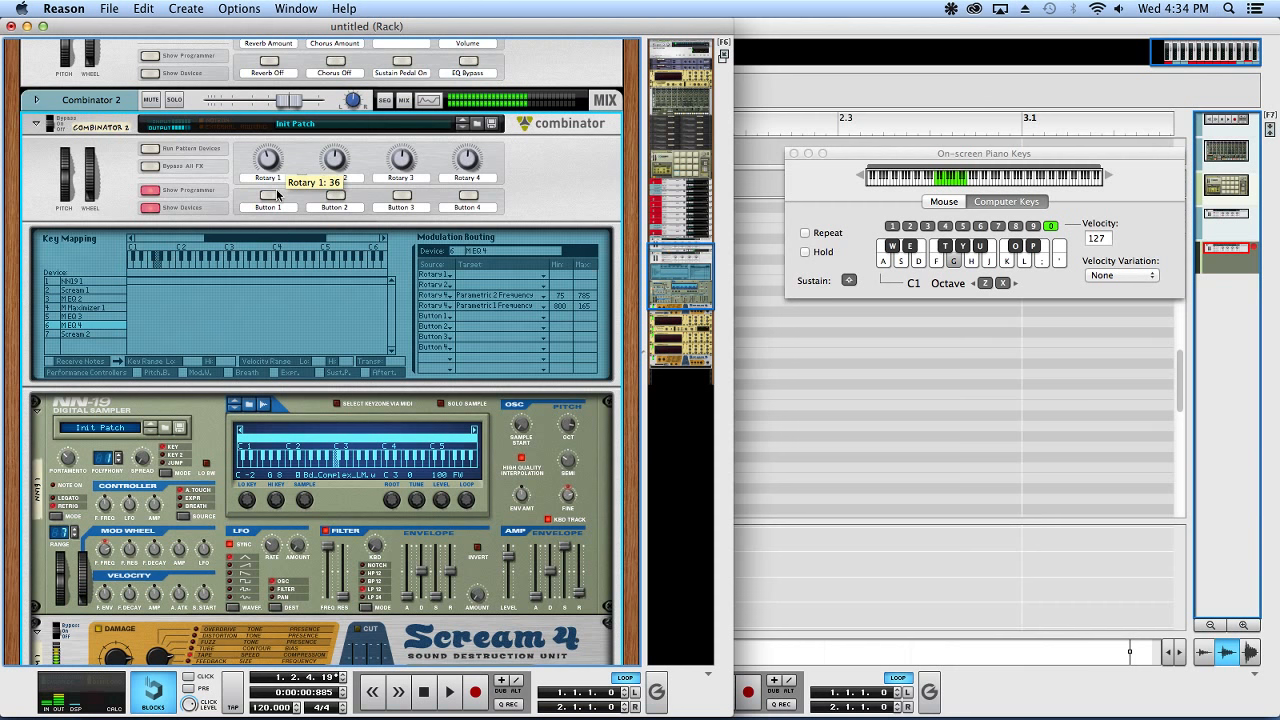
{"action": "key", "text": "s"}
{"action": "left_click_drag", "start_coordinate": [283, 171], "coordinate": [273, 201]}
{"action": "key", "text": "g"}
- Add a BV512 Digital Vocoder after the second Scream 4 inside the Combinator
{"action": "scroll", "coordinate": [319, 411], "scroll_direction": "down", "scroll_amount": 10}
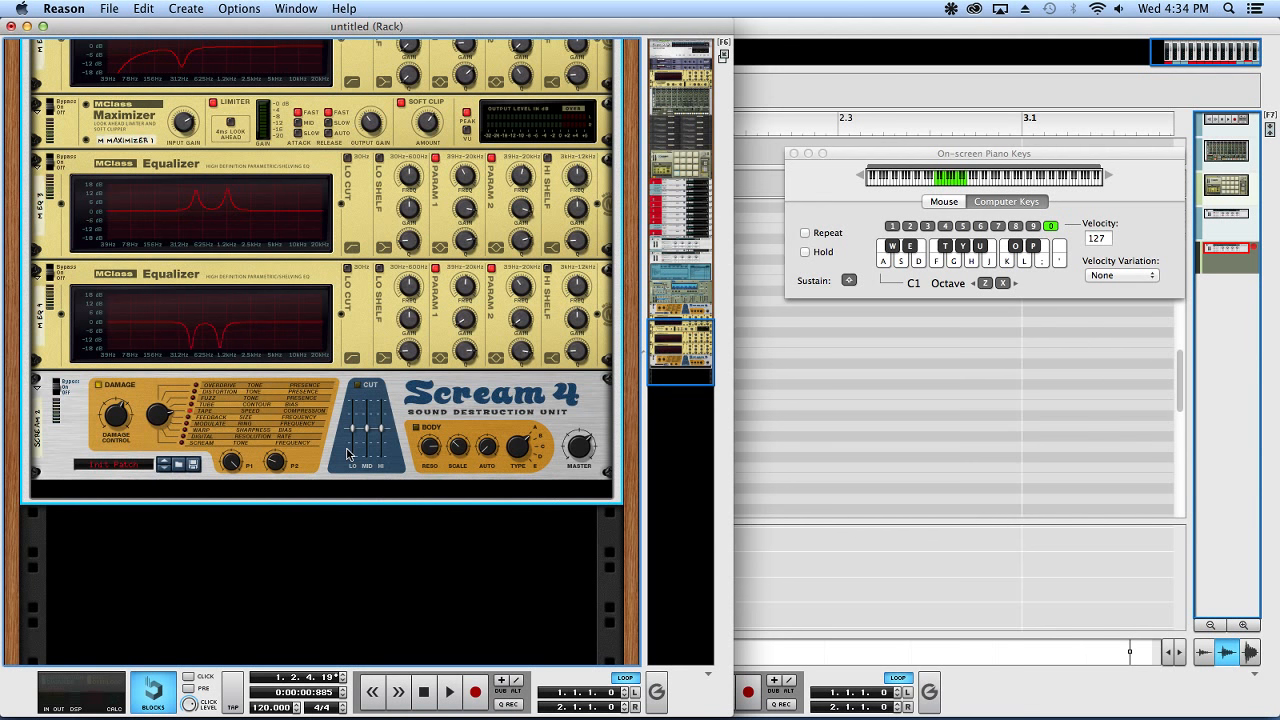
{"action": "right_click", "coordinate": [365, 495]}
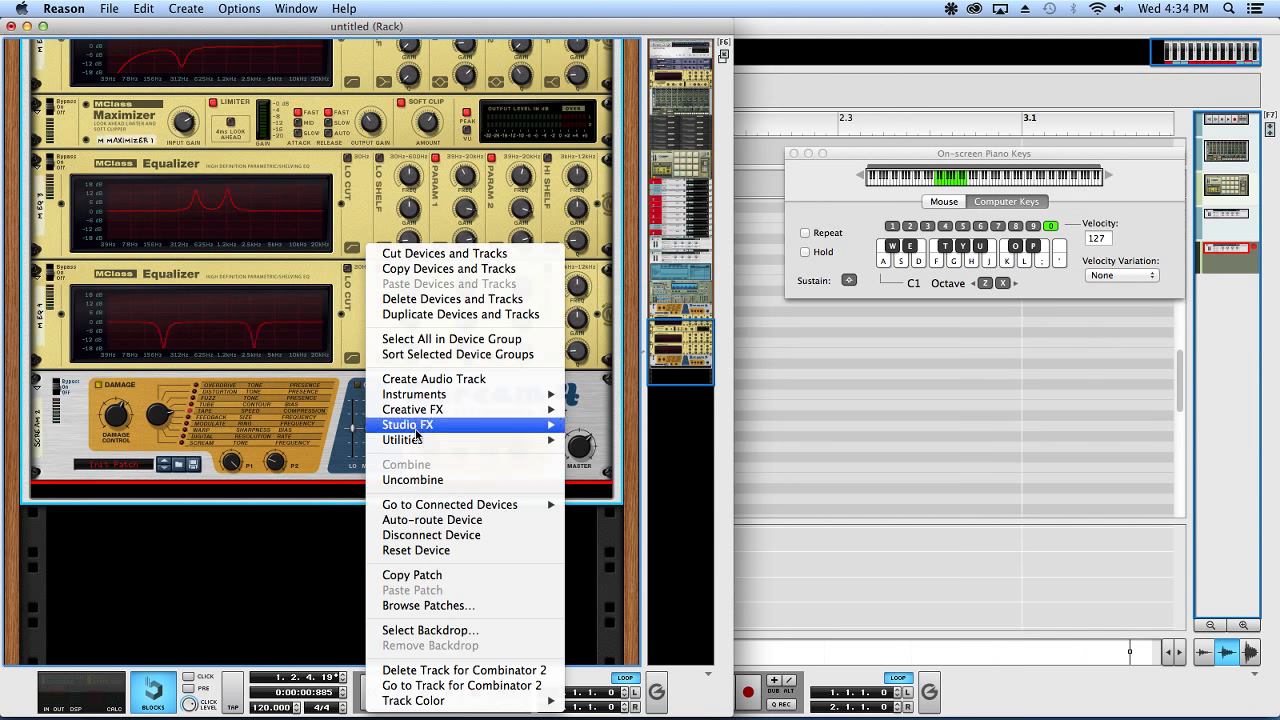
{"action": "mouse_move", "coordinate": [418, 413]}
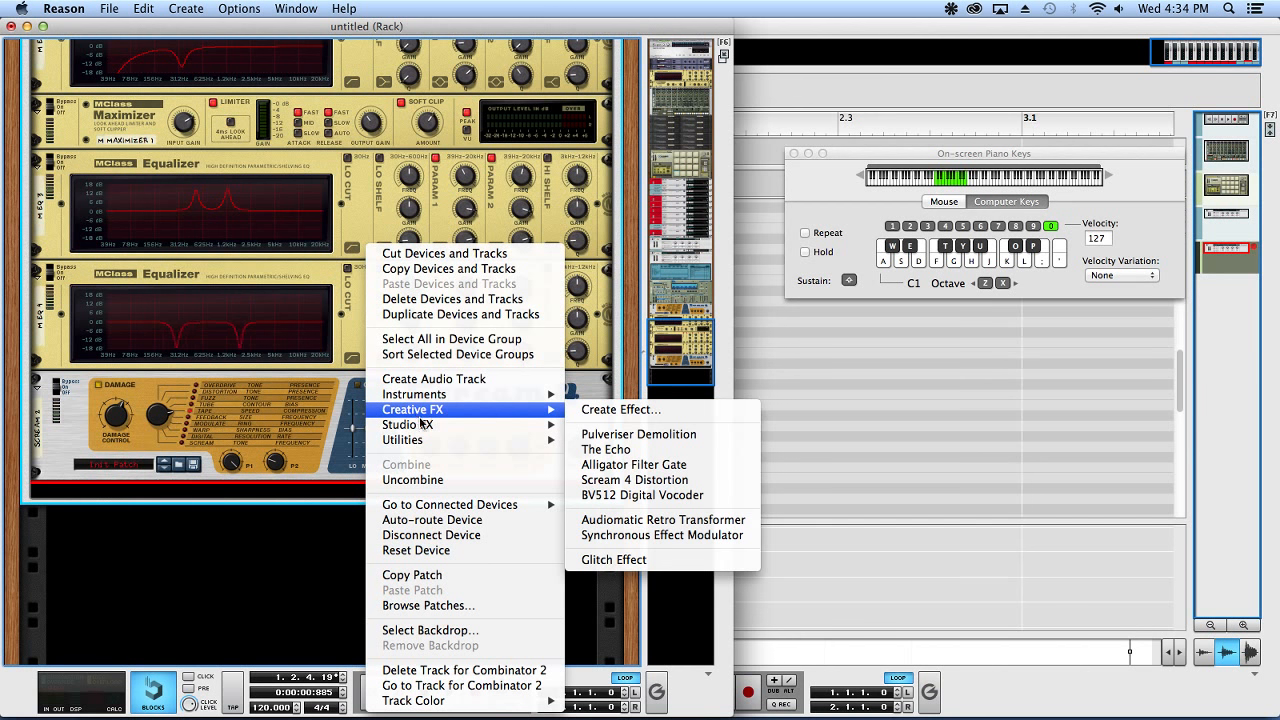
{"action": "left_click", "coordinate": [630, 495]}
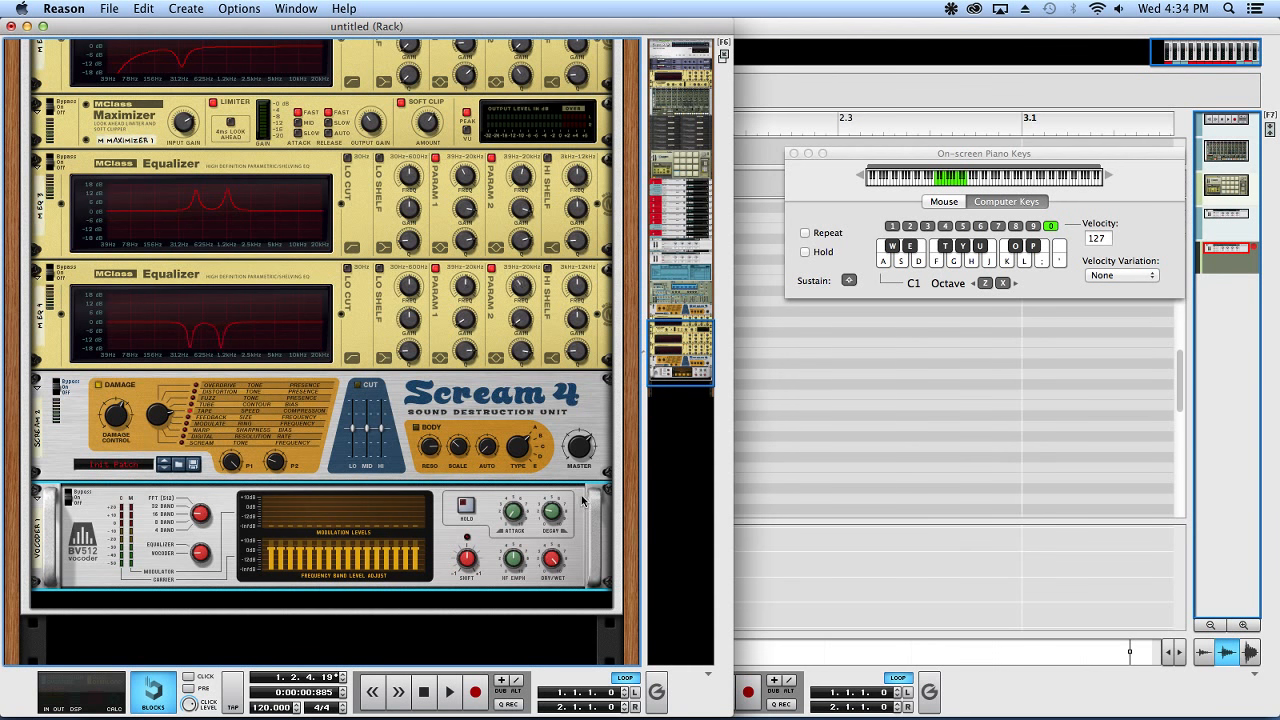
- Turn the BV512's Shift down to -64 while playing notes
{"action": "key", "text": "f"}
{"action": "key", "text": "s"}
{"action": "key", "text": "s"}
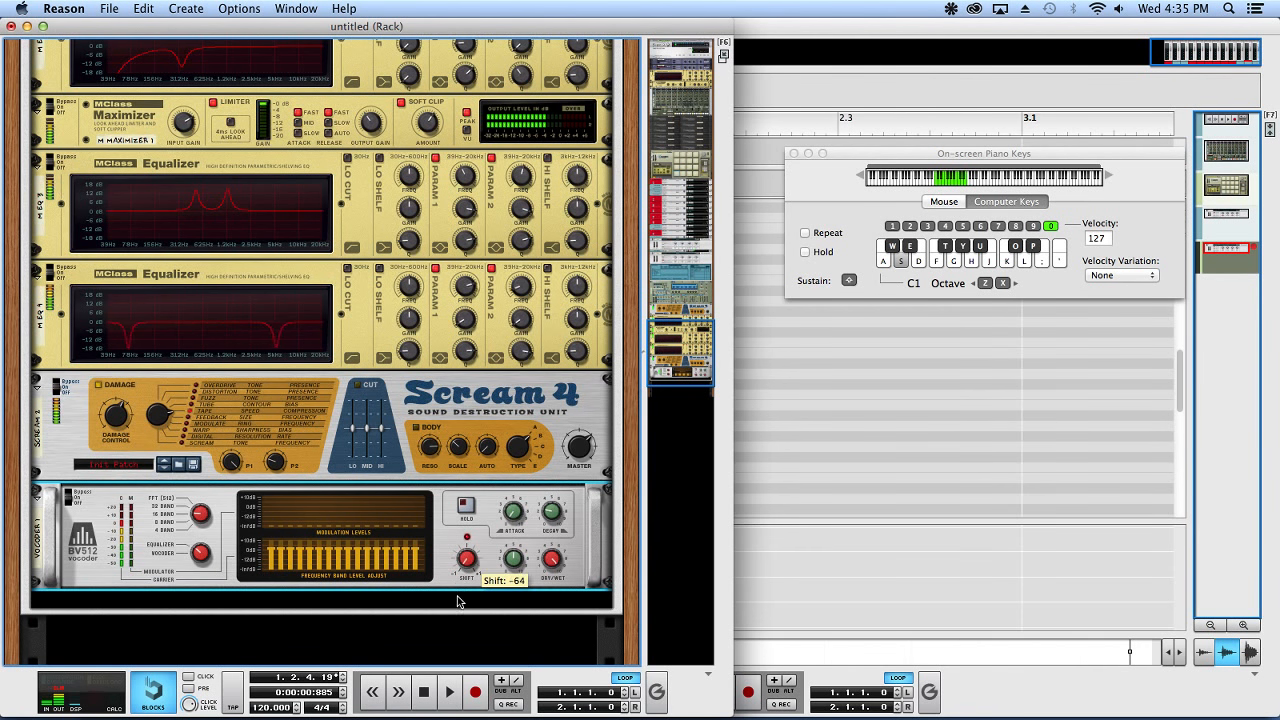
{"action": "key", "text": "f"}
- Turn Rotary 1 while playing several notes to hear the shifted vocoder sound, and check the BV512's levels
{"action": "scroll", "coordinate": [503, 530], "scroll_direction": "up", "scroll_amount": 5}
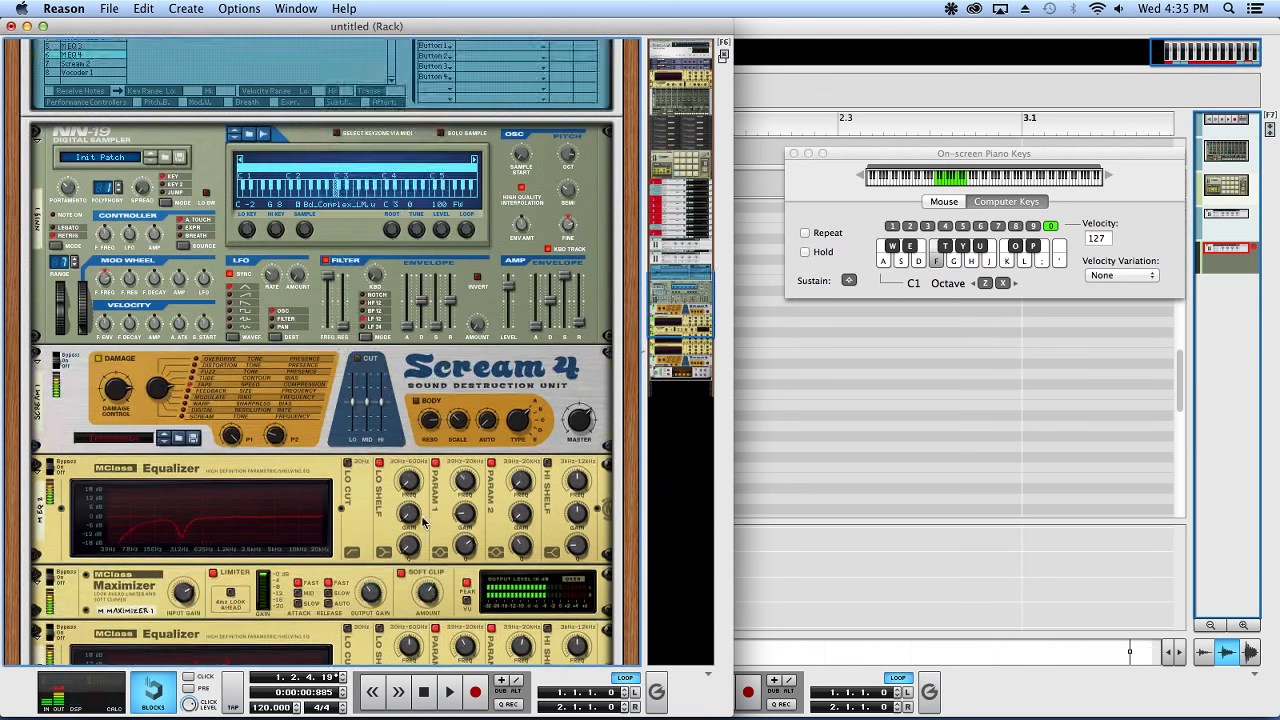
{"action": "mouse_move", "coordinate": [265, 198]}
{"action": "left_mouse_down"}
{"action": "mouse_move", "coordinate": [271, 249]}
{"action": "mouse_move", "coordinate": [270, 198]}
{"action": "left_mouse_up"}
{"action": "key", "text": "a"}
{"action": "key", "text": "g"}
{"action": "key", "text": "f"}
{"action": "key", "text": "d"}
{"action": "scroll", "coordinate": [337, 442], "scroll_direction": "down", "scroll_amount": 10}
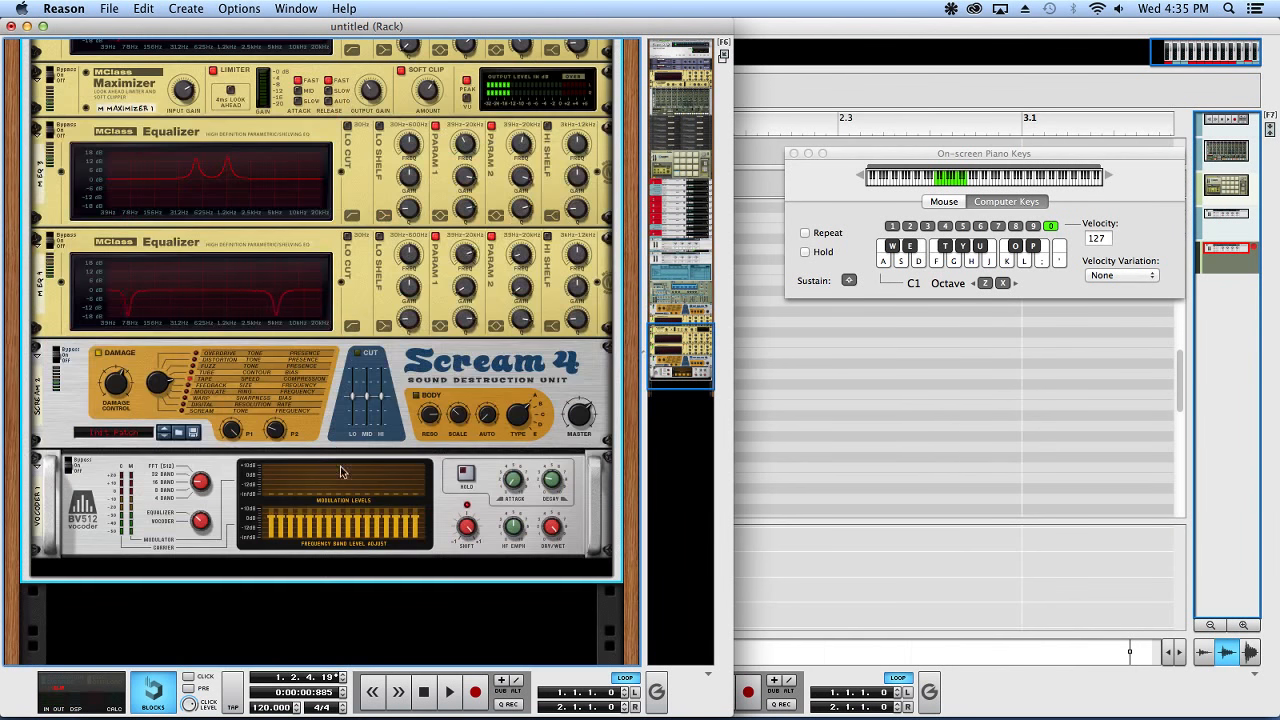
{"action": "key", "text": "f"}
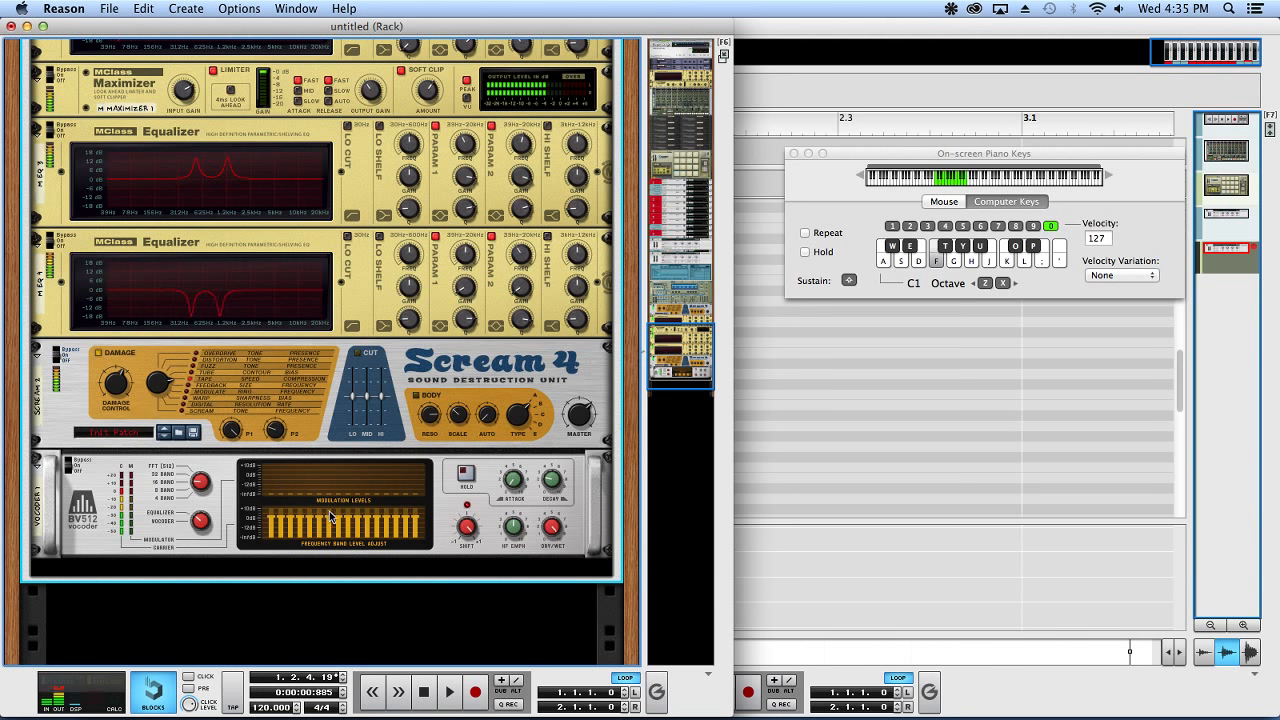
- Add a UN-16 Unison after the BV512, with Dry/Wet at 111 and Detune at 42
{"action": "right_click", "coordinate": [332, 568]}
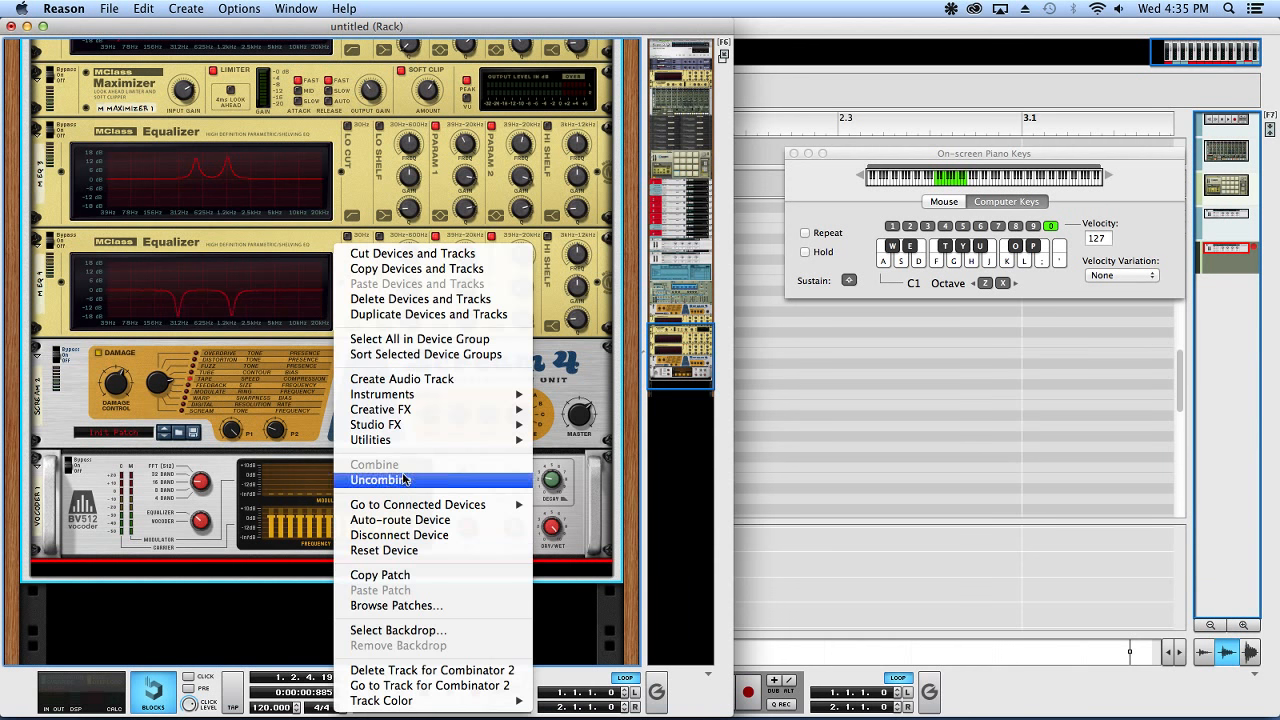
{"action": "mouse_move", "coordinate": [380, 424]}
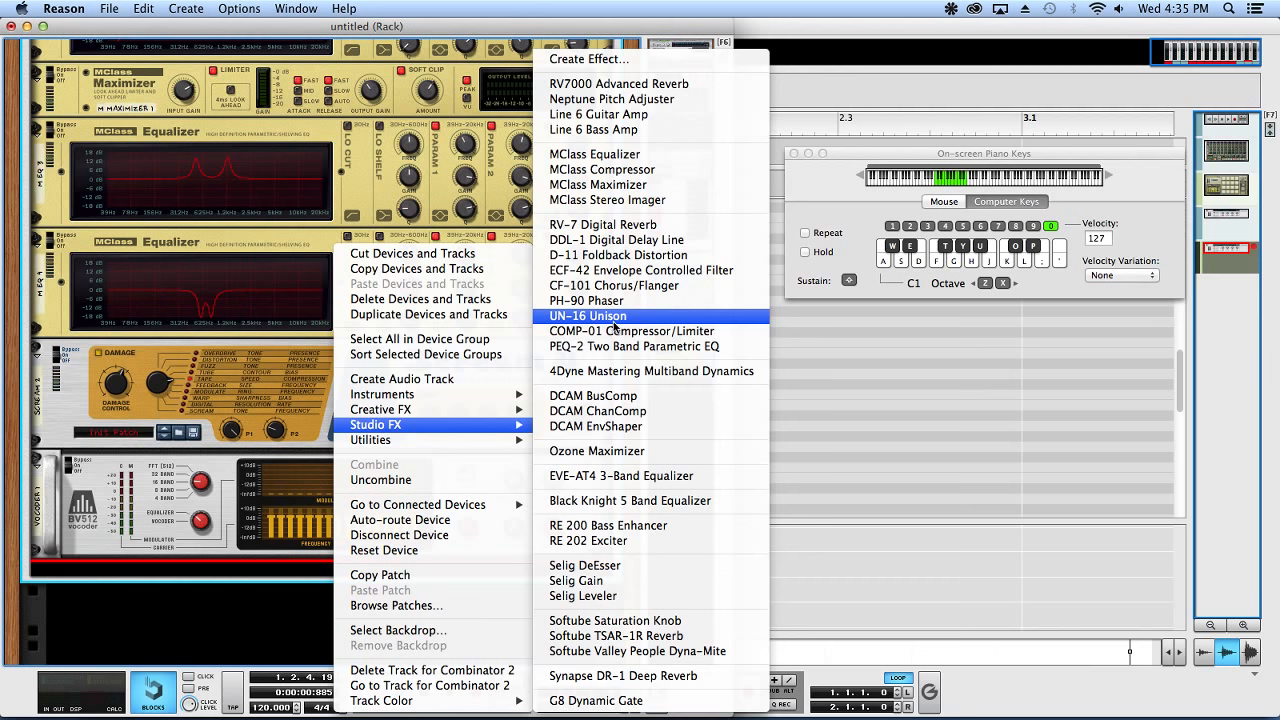
{"action": "left_click", "coordinate": [614, 326]}
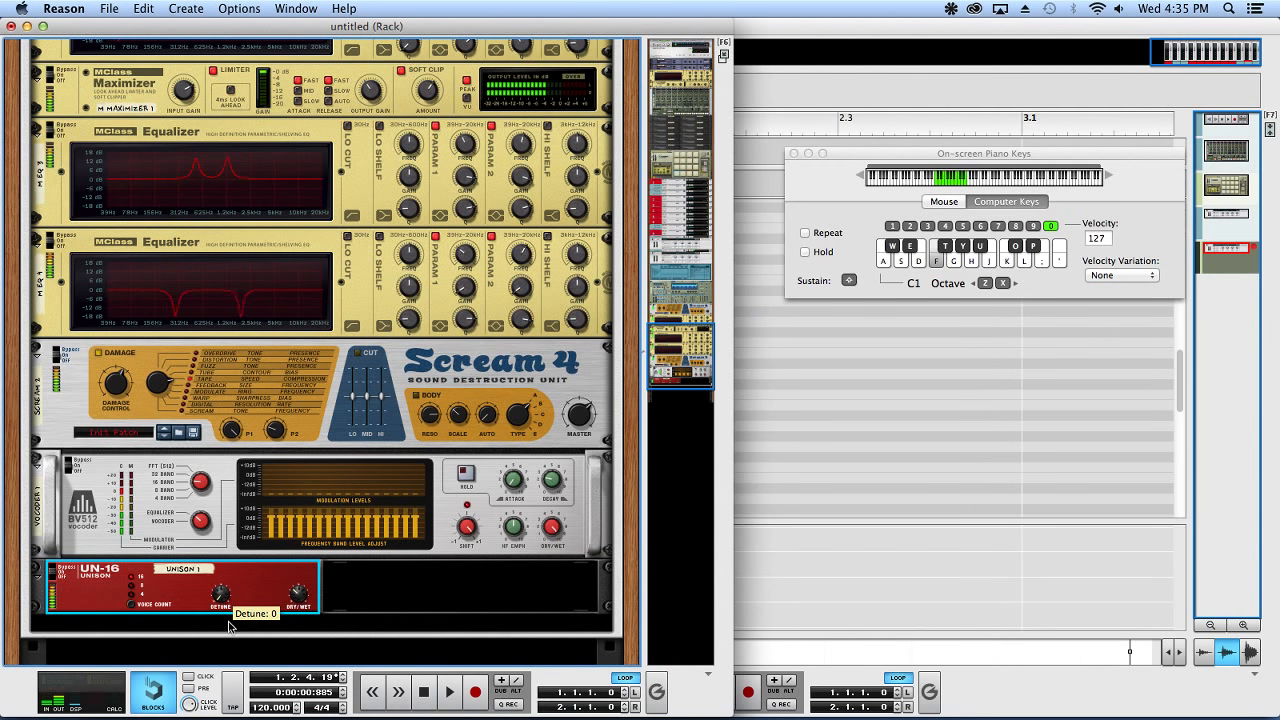
{"action": "left_click_drag", "start_coordinate": [299, 594], "coordinate": [301, 582]}
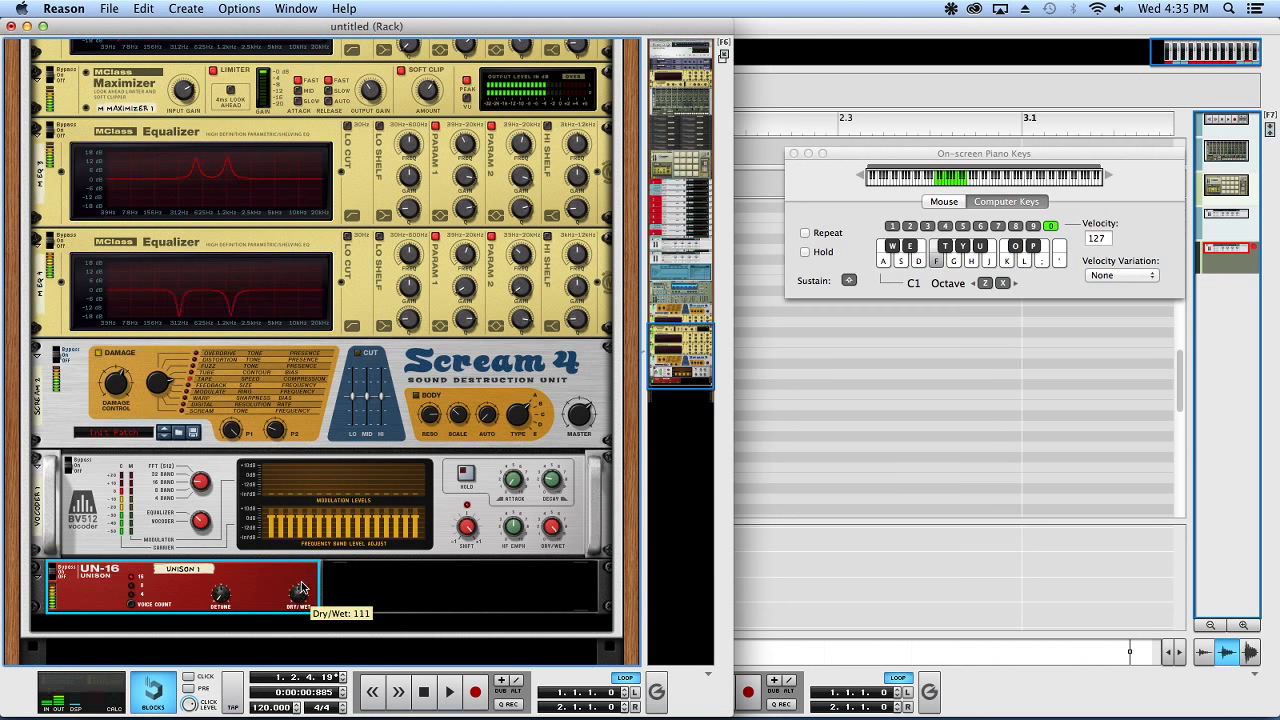
{"action": "left_click_drag", "start_coordinate": [224, 590], "coordinate": [230, 584]}
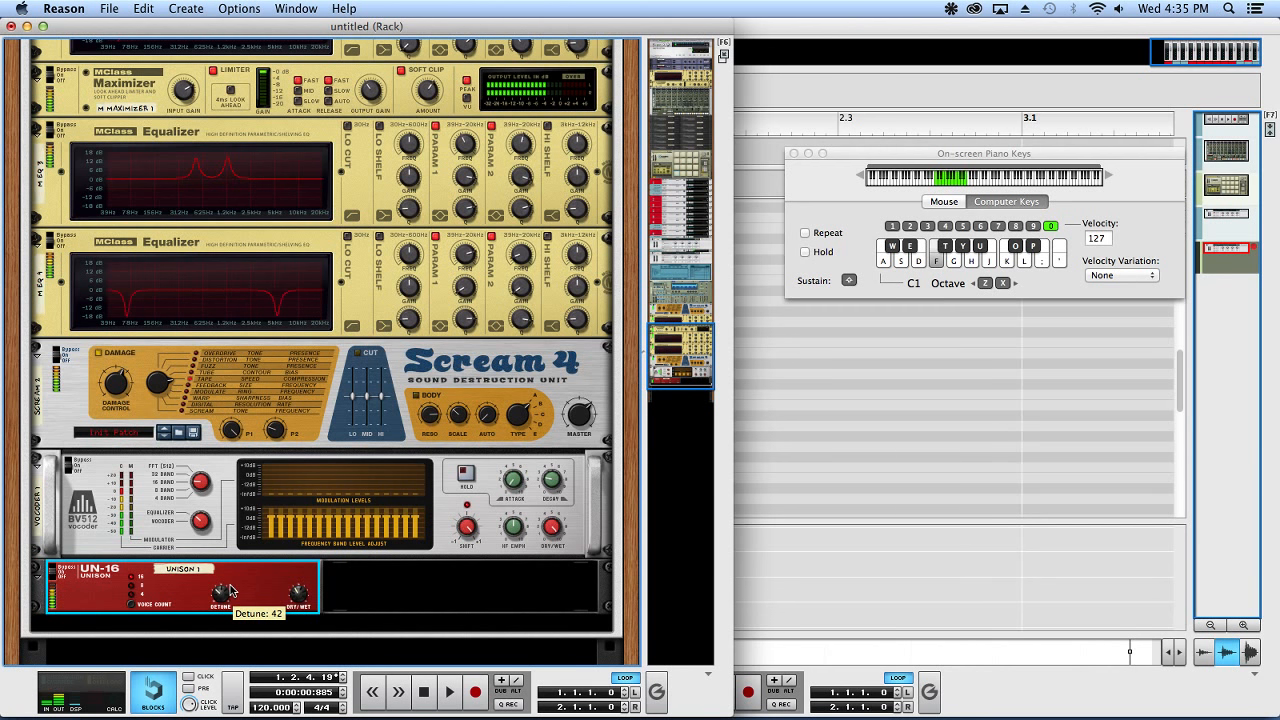
- Play notes while sweeping Rotary 1 up to about 107 to hear the unison effect
{"action": "scroll", "coordinate": [254, 294], "scroll_direction": "up", "scroll_amount": 15}
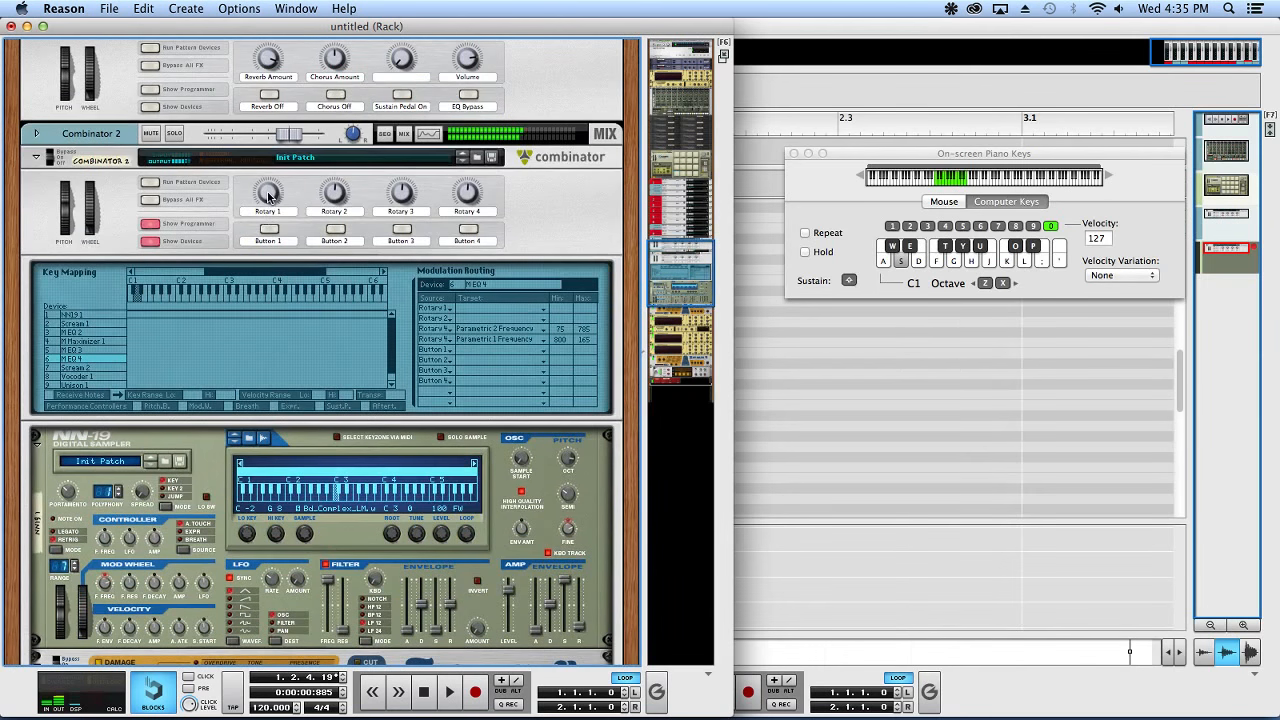
{"action": "left_click_drag", "start_coordinate": [268, 194], "coordinate": [283, 229]}
{"action": "key", "text": "g"}
{"action": "key", "text": "a"}
{"action": "key", "text": "g"}
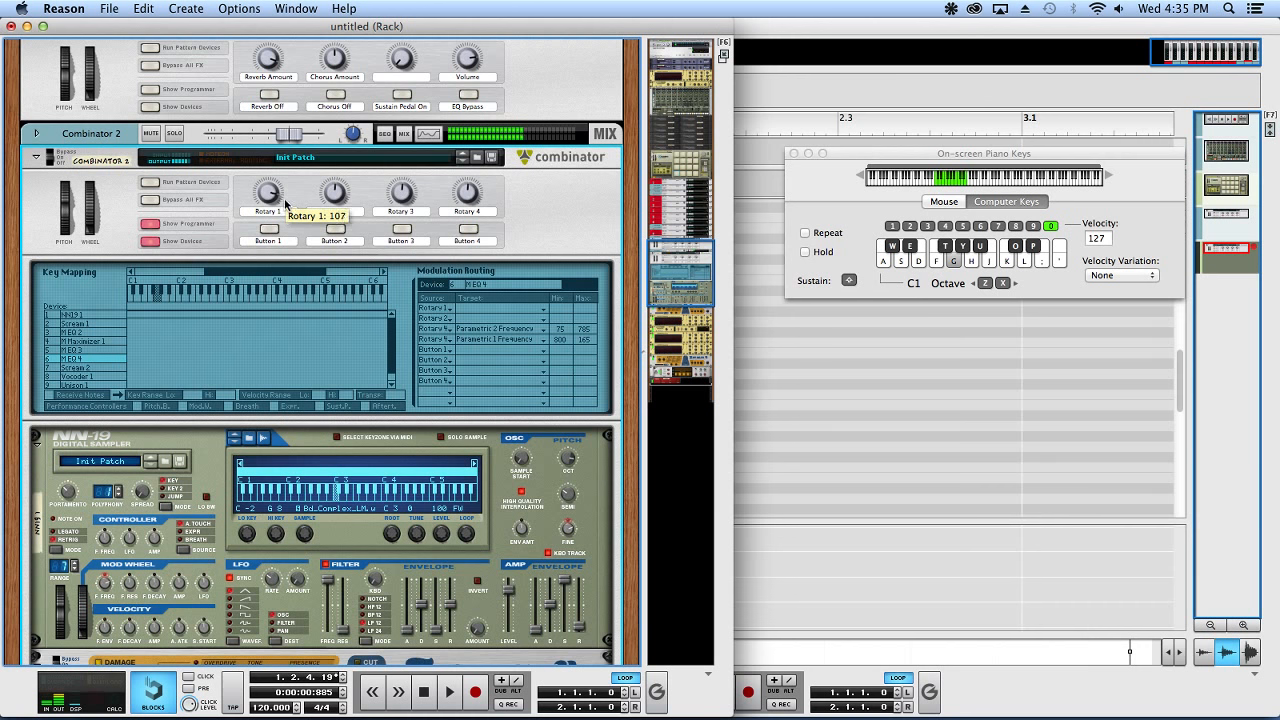
- Bend a played note with the Combinator's pitch wheel and set the NN-19's pitch bend range to 24
{"action": "mouse_move", "coordinate": [64, 212]}
{"action": "left_mouse_down"}
{"action": "mouse_move", "coordinate": [64, 244]}
{"action": "mouse_move", "coordinate": [64, 186]}
{"action": "mouse_move", "coordinate": [66, 232]}
{"action": "mouse_move", "coordinate": [68, 200]}
{"action": "left_mouse_up"}
{"action": "key", "text": "g"}
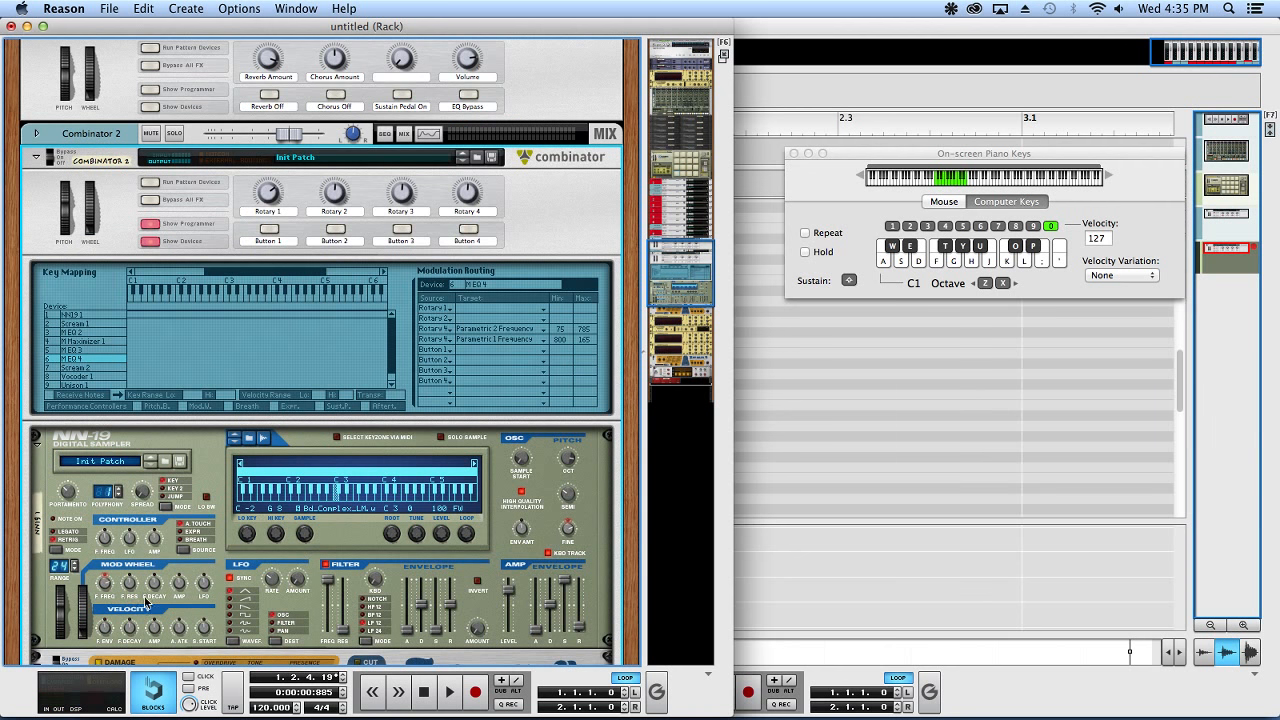
- Set the UN-16 Unison's Dry/Wet to 40 while playing notes
{"action": "scroll", "coordinate": [147, 601], "scroll_direction": "down", "scroll_amount": 15}
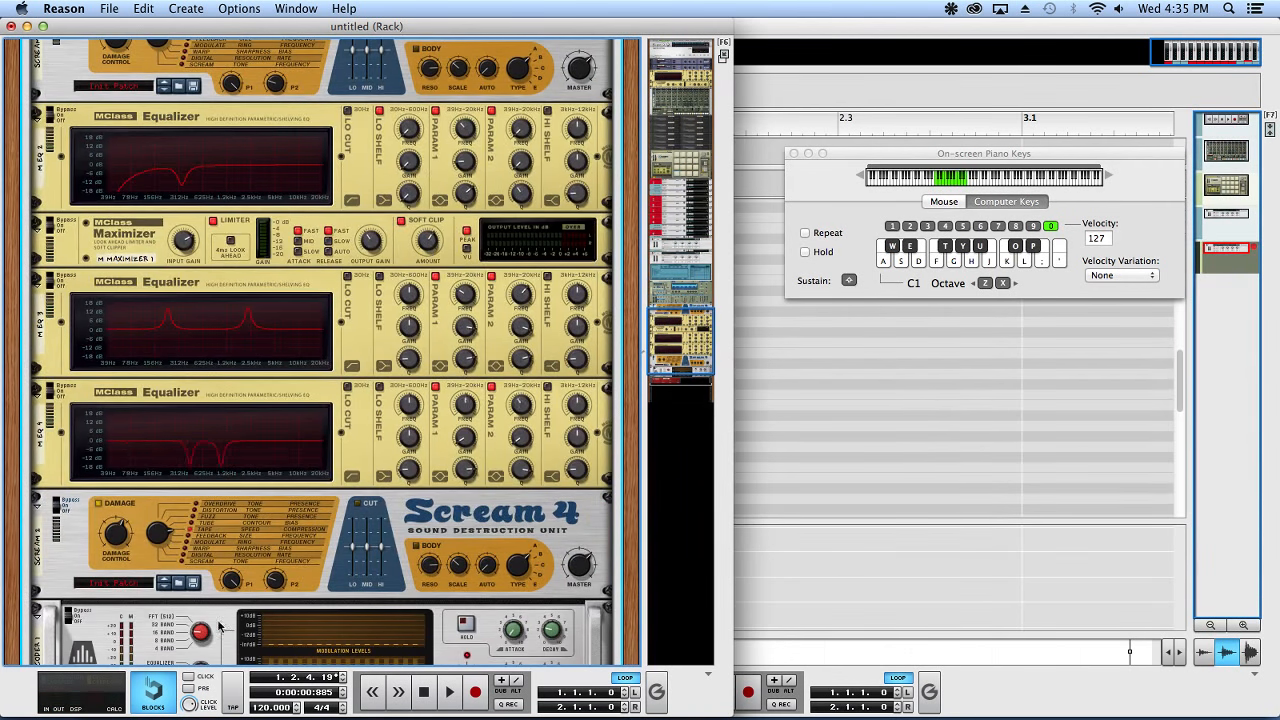
{"action": "scroll", "coordinate": [305, 575], "scroll_direction": "down", "scroll_amount": 5}
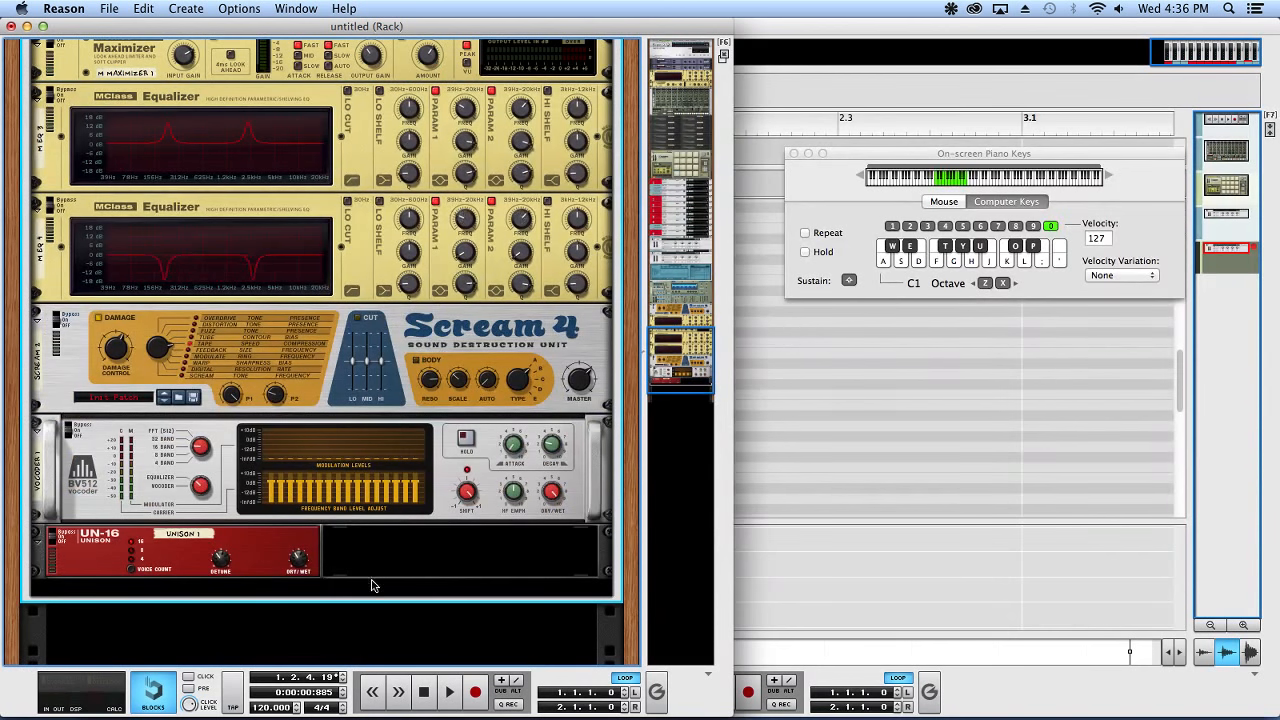
{"action": "key", "text": "f"}
{"action": "key", "text": "g"}
{"action": "key", "text": "s"}
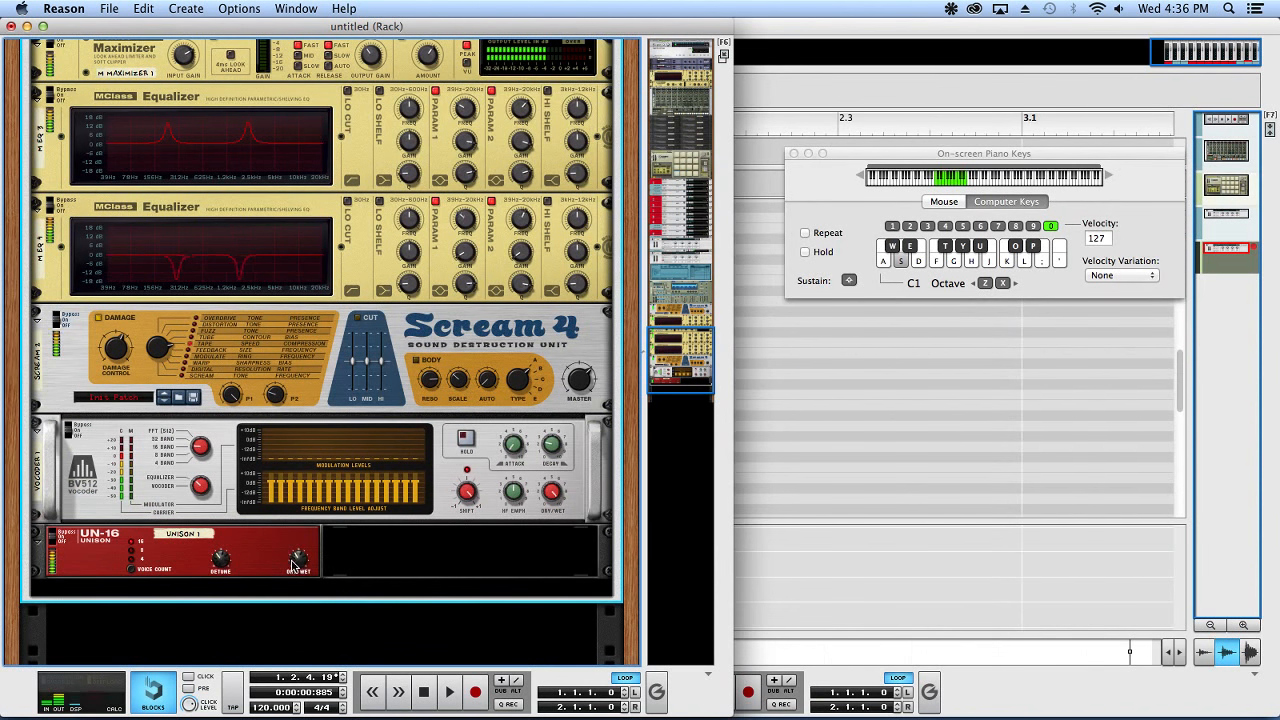
{"action": "left_click", "coordinate": [295, 566]}
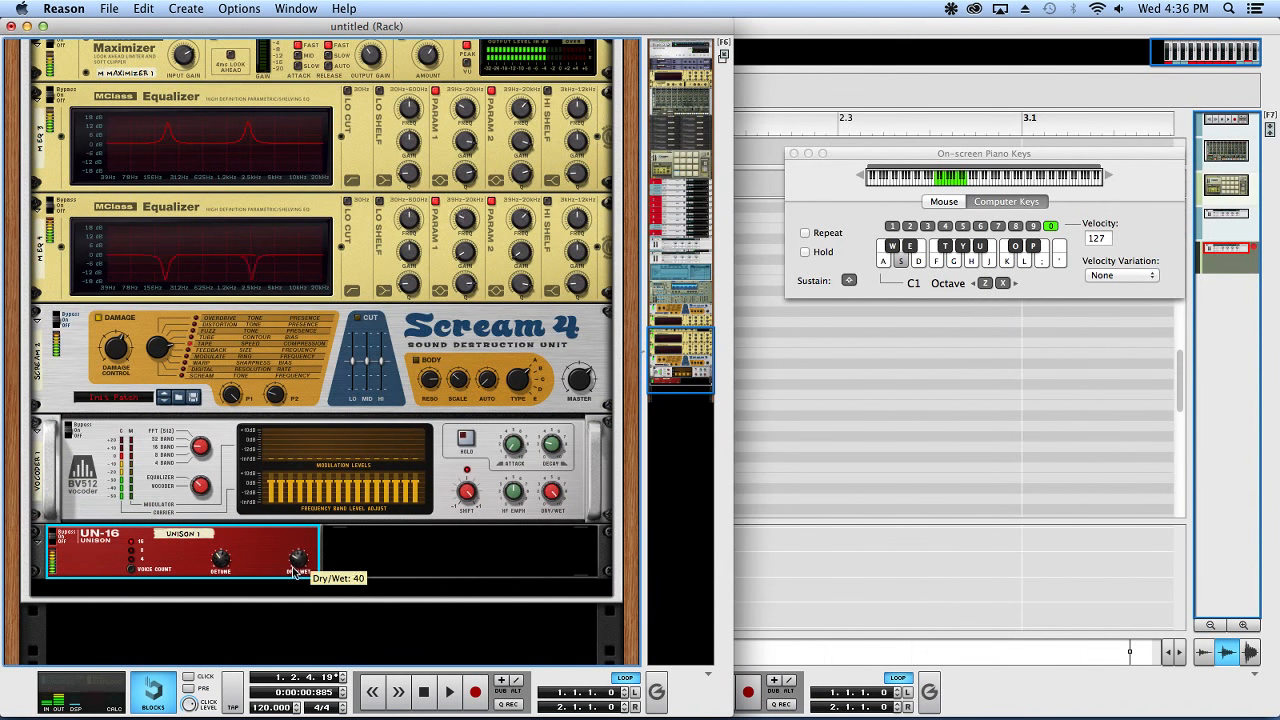
- Add an MClass Equalizer after the UN-16, enable its Lo Cut, Lo Shelf and Param 1 bands, and adjust Parametric 1's Q
{"action": "right_click", "coordinate": [421, 591]}
{"action": "mouse_move", "coordinate": [495, 425]}
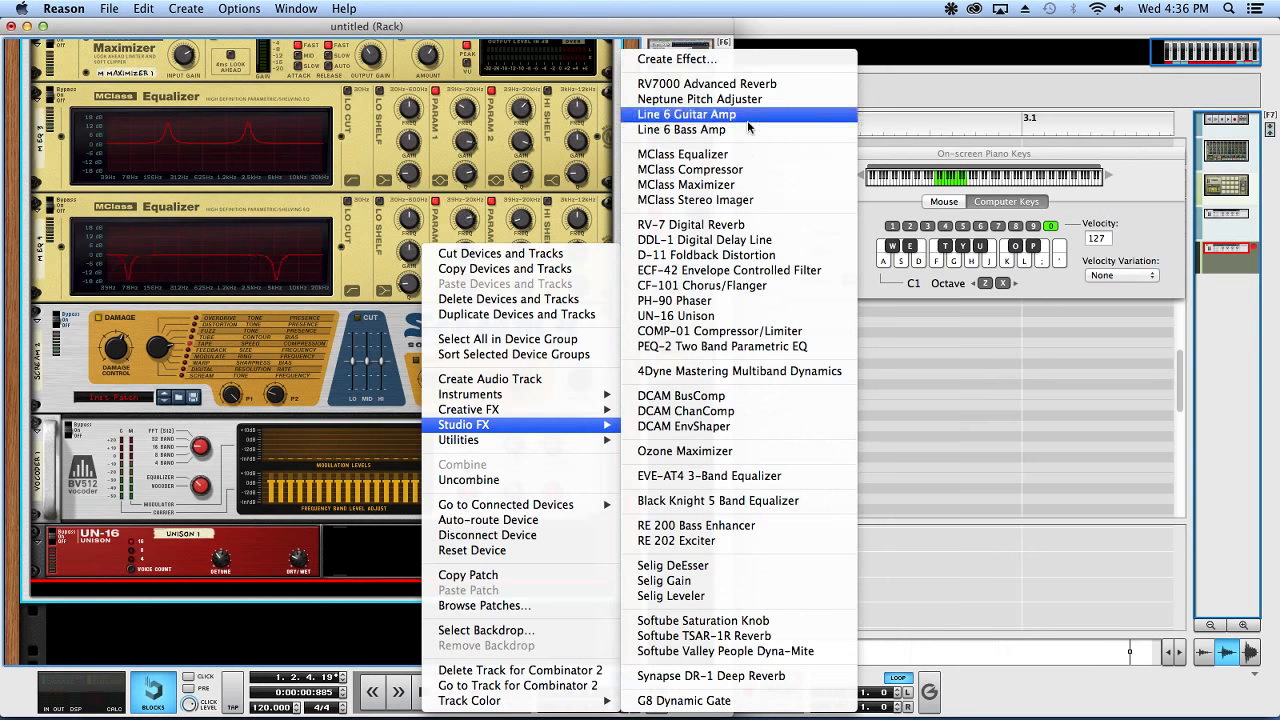
{"action": "left_click", "coordinate": [740, 154]}
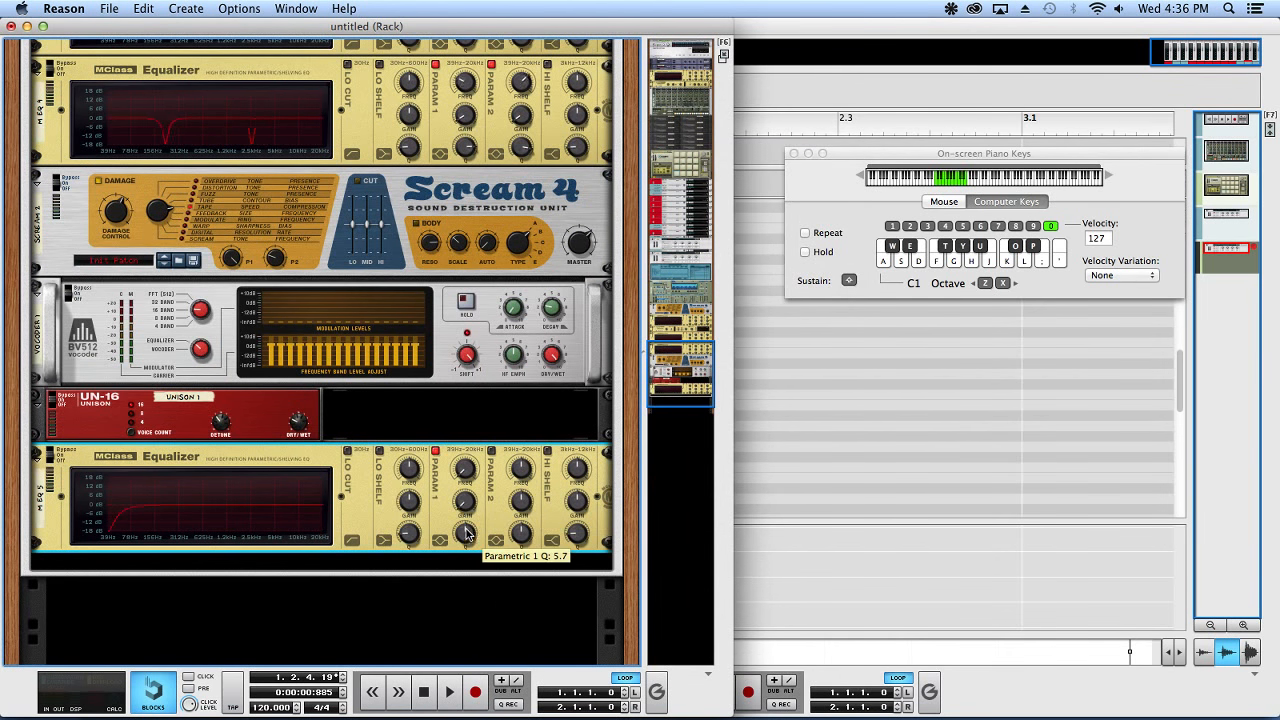
{"action": "left_click", "coordinate": [379, 451]}
{"action": "left_click", "coordinate": [347, 451]}
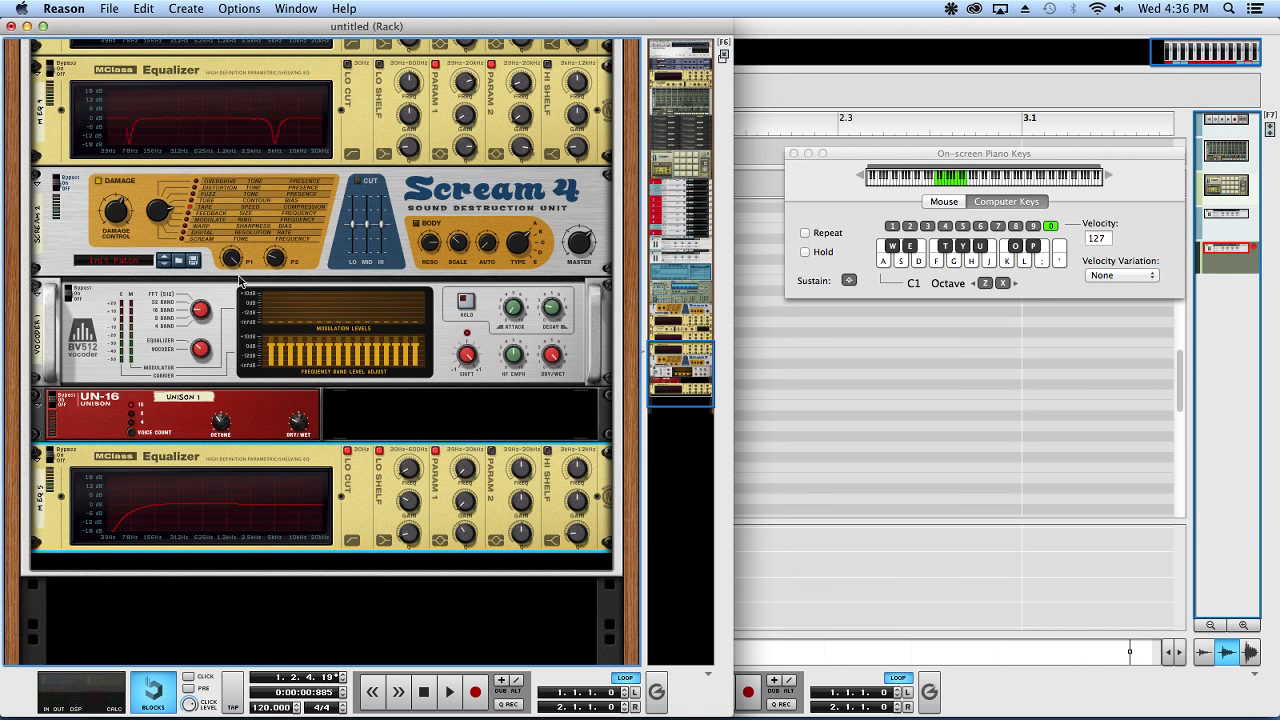
- Add an MClass Maximizer after the last MClass Equalizer in the Combinator's effect chain
{"action": "scroll", "coordinate": [318, 488], "scroll_direction": "up", "scroll_amount": 5}
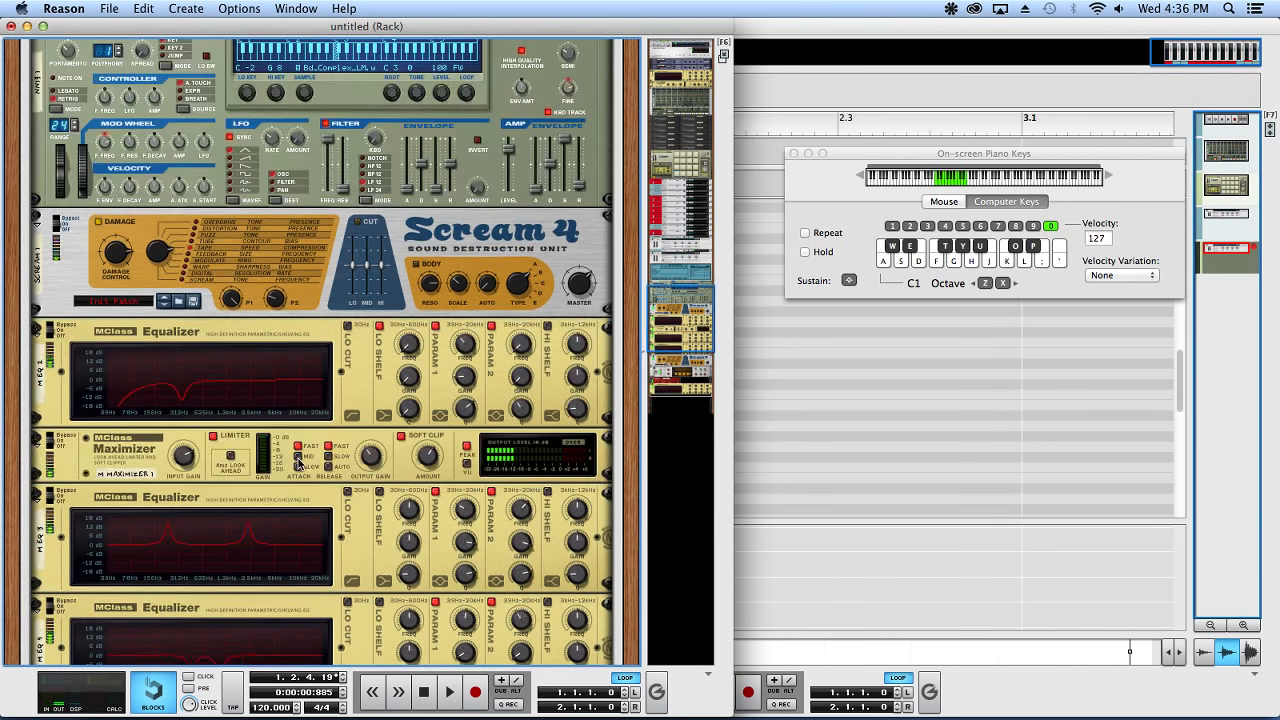
{"action": "scroll", "coordinate": [298, 462], "scroll_direction": "down", "scroll_amount": 8}
{"action": "right_click", "coordinate": [340, 557]}
{"action": "mouse_move", "coordinate": [400, 426]}
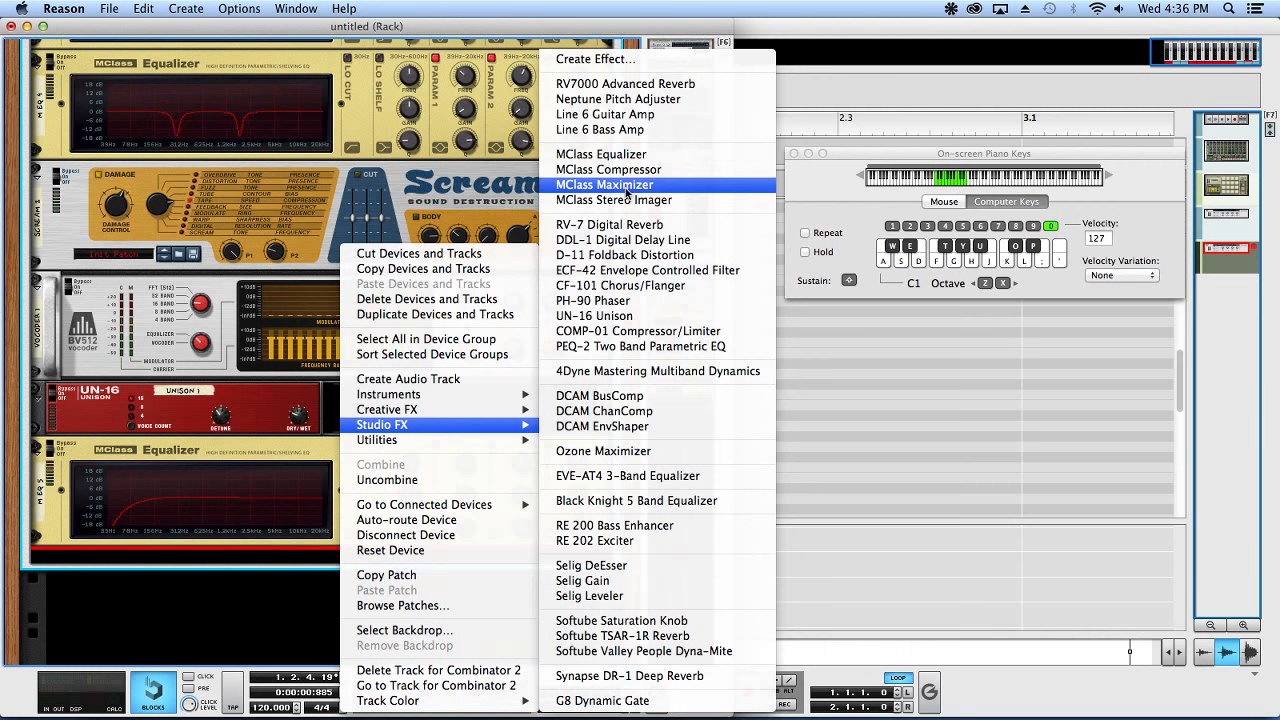
{"action": "left_click", "coordinate": [627, 193]}
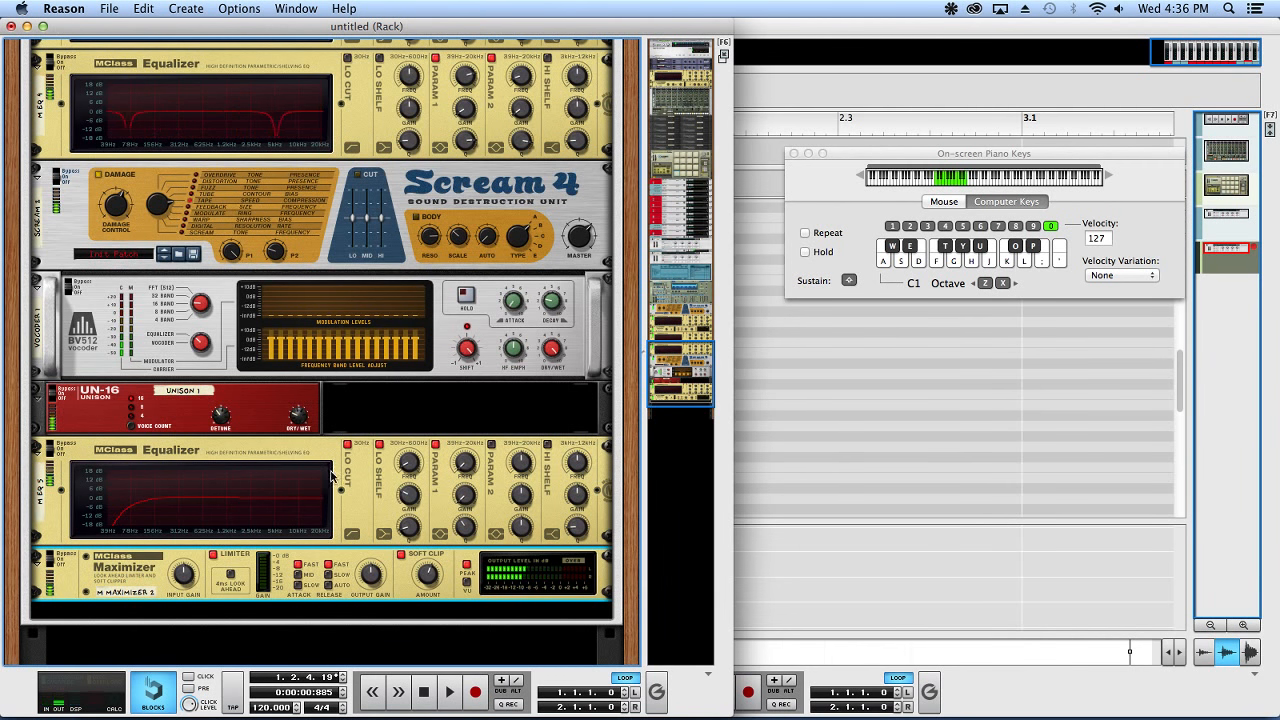
- Add an RV7000 Advanced Reverb after the Maximizer, then enable its EQ and show its Remote Programmer
{"action": "scroll", "coordinate": [333, 478], "scroll_direction": "down", "scroll_amount": 3}
{"action": "right_click", "coordinate": [333, 479]}
{"action": "mouse_move", "coordinate": [382, 435]}
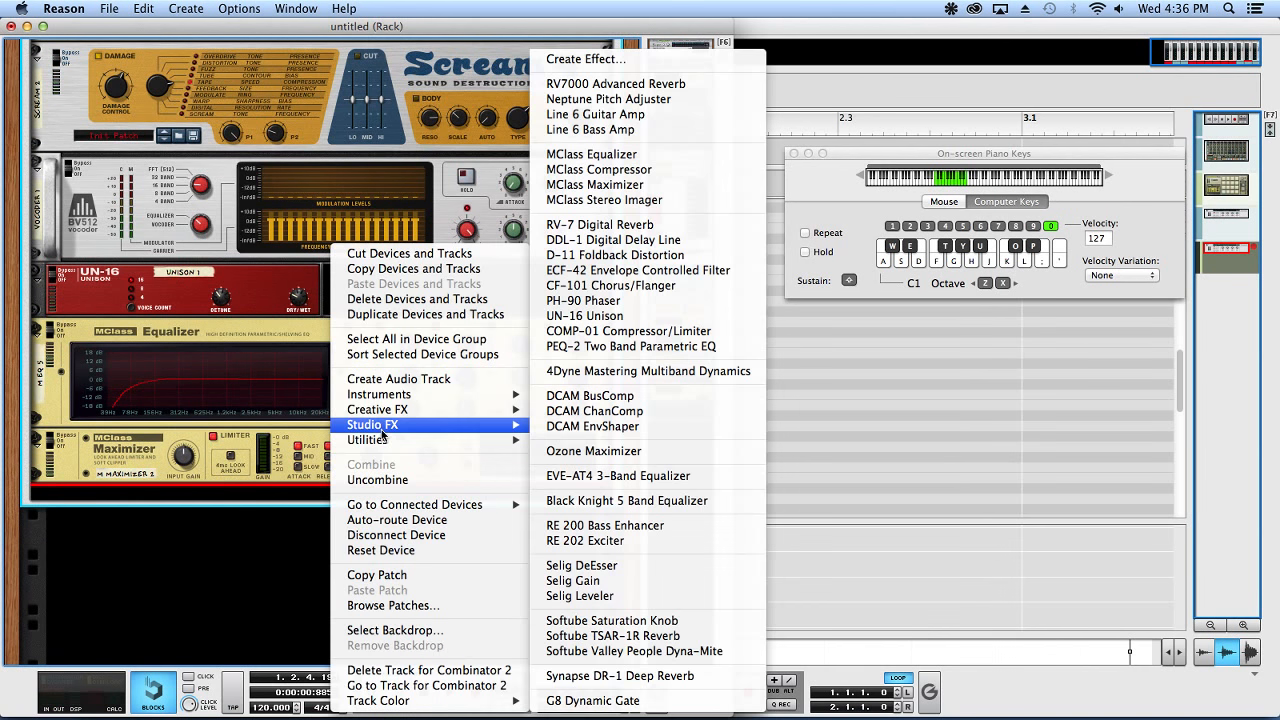
{"action": "left_click", "coordinate": [615, 84]}
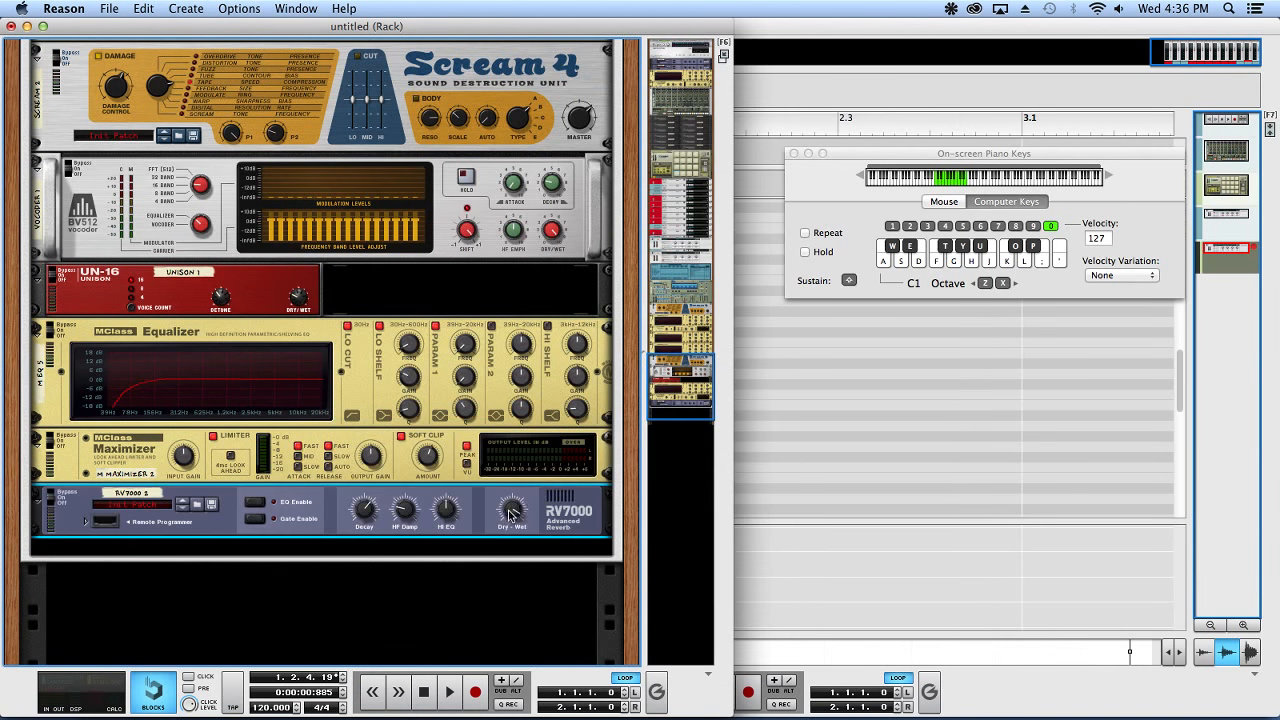
{"action": "left_click", "coordinate": [86, 522]}
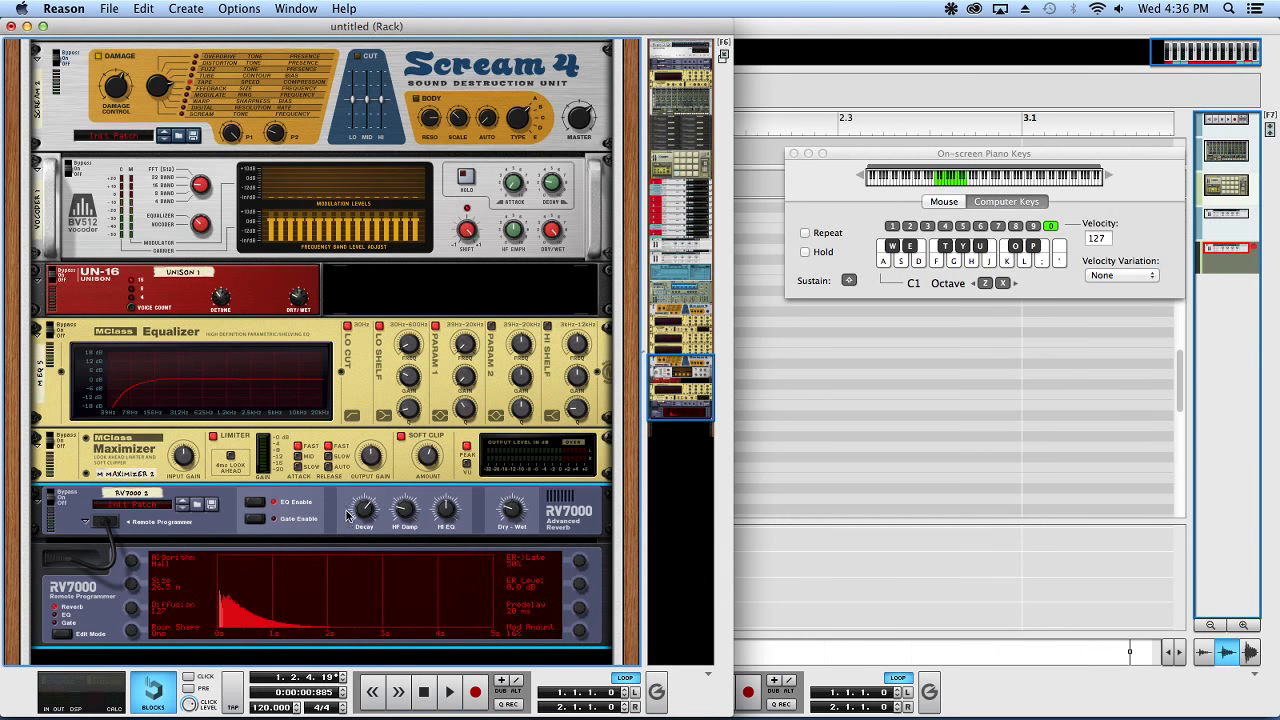
- Set the RV7000's algorithm to Plate, adjust its Decay and Hi EQ, and set Dry/Wet to 18 while playing notes
{"action": "left_click_drag", "start_coordinate": [144, 567], "coordinate": [141, 553]}
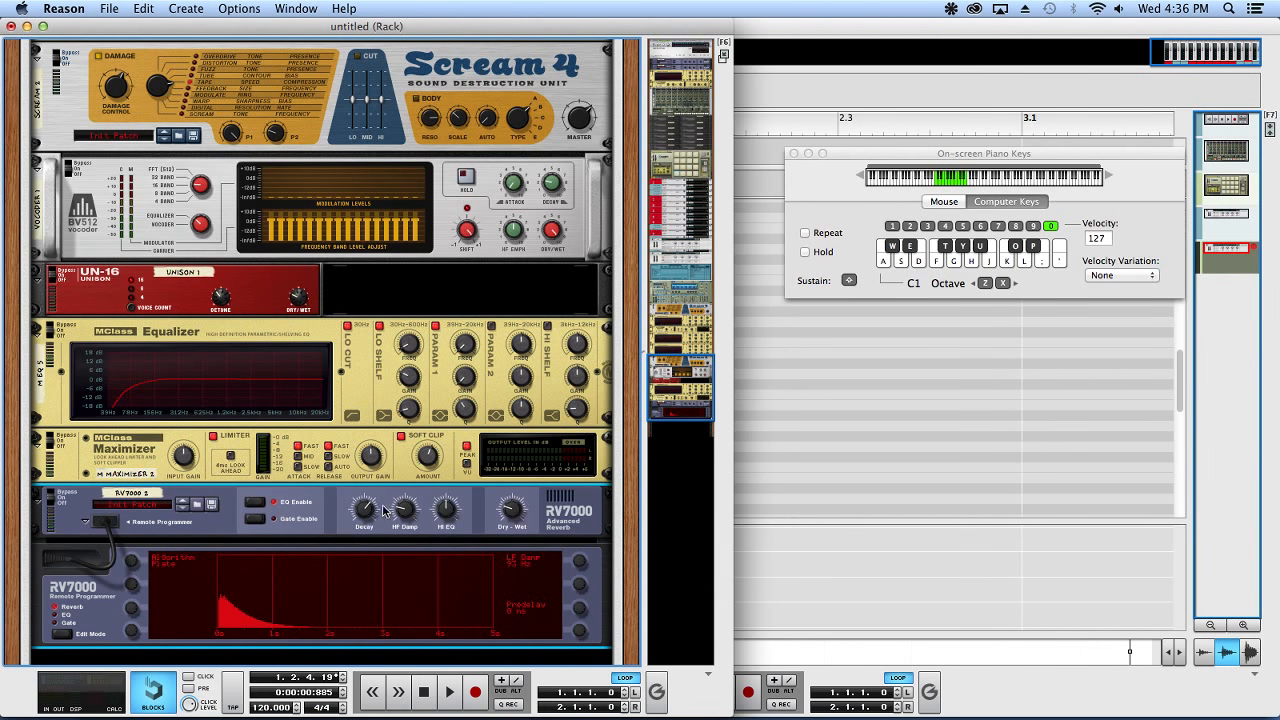
{"action": "left_click_drag", "start_coordinate": [402, 507], "coordinate": [436, 462]}
{"action": "key", "text": "f"}
{"action": "key", "text": "f"}
{"action": "key", "text": "f"}
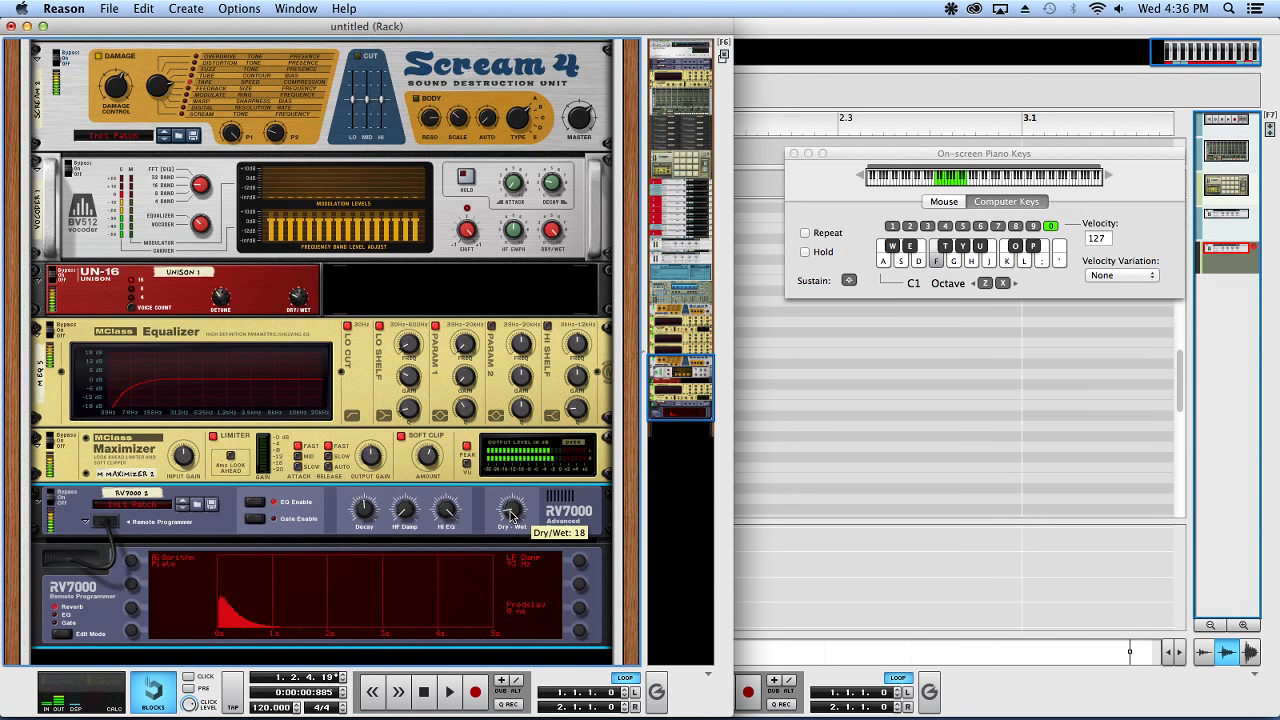
- Switch the RV7000 programmer to EQ and cut the Low Gain to -18 dB with a raised Low Freq while playing notes
{"action": "left_click", "coordinate": [69, 623]}
{"action": "left_click", "coordinate": [69, 616]}
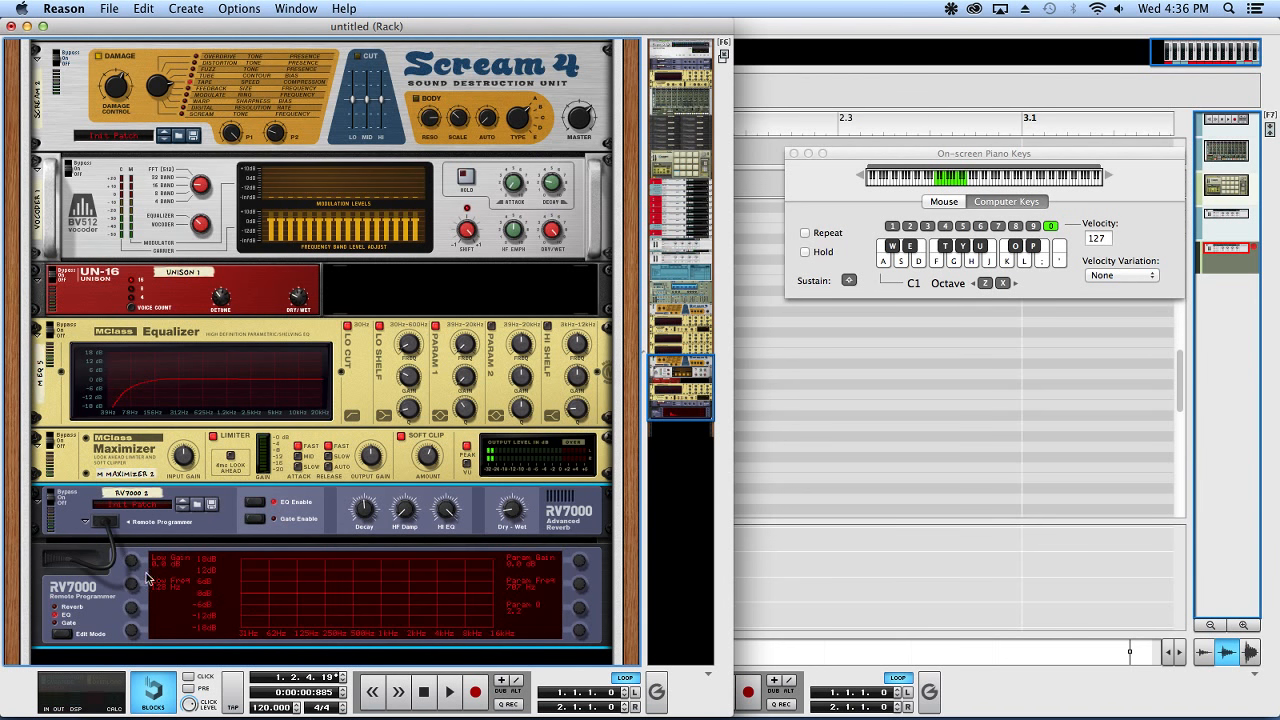
{"action": "mouse_move", "coordinate": [137, 565]}
{"action": "left_mouse_down"}
{"action": "mouse_move", "coordinate": [133, 578]}
{"action": "mouse_move", "coordinate": [137, 562]}
{"action": "left_mouse_up"}
{"action": "key", "text": "f"}
{"action": "key", "text": "d"}
{"action": "key", "text": "s"}
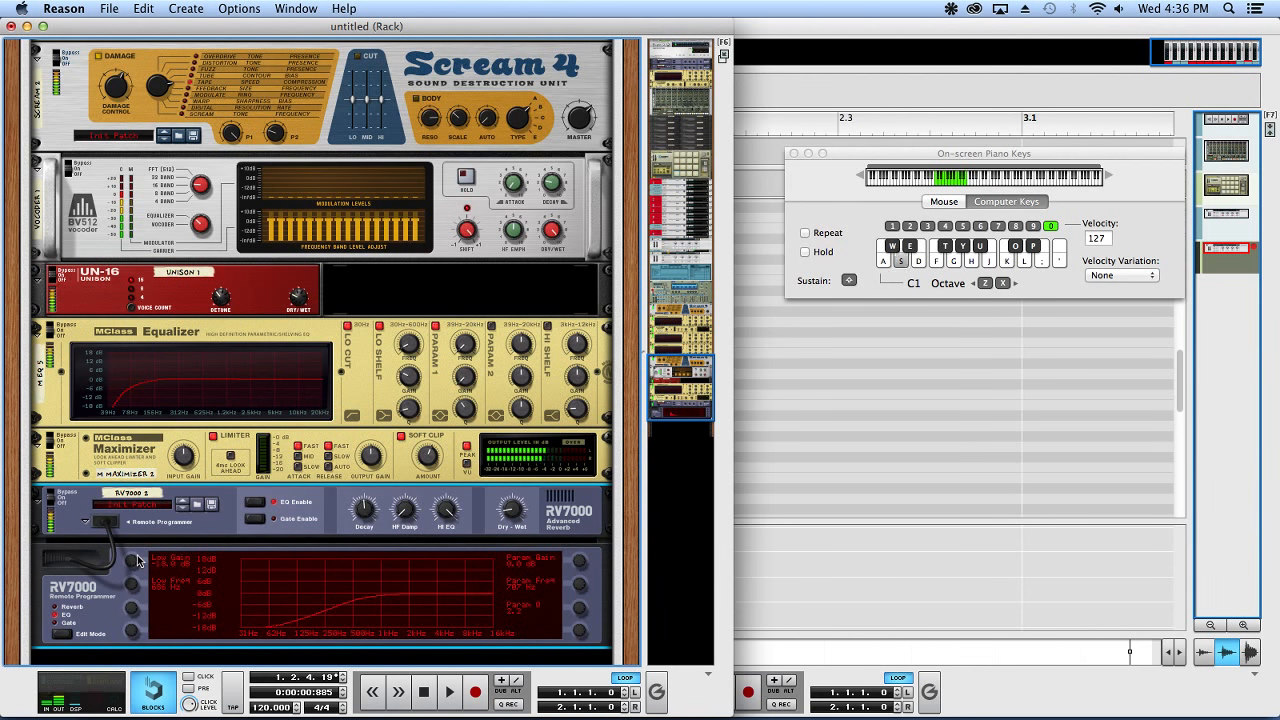
- Play notes while turning Combinator 2's Rotary 1 to about 101
{"action": "key", "text": "a"}
{"action": "key", "text": "g"}
{"action": "scroll", "coordinate": [206, 491], "scroll_direction": "up", "scroll_amount": 15}
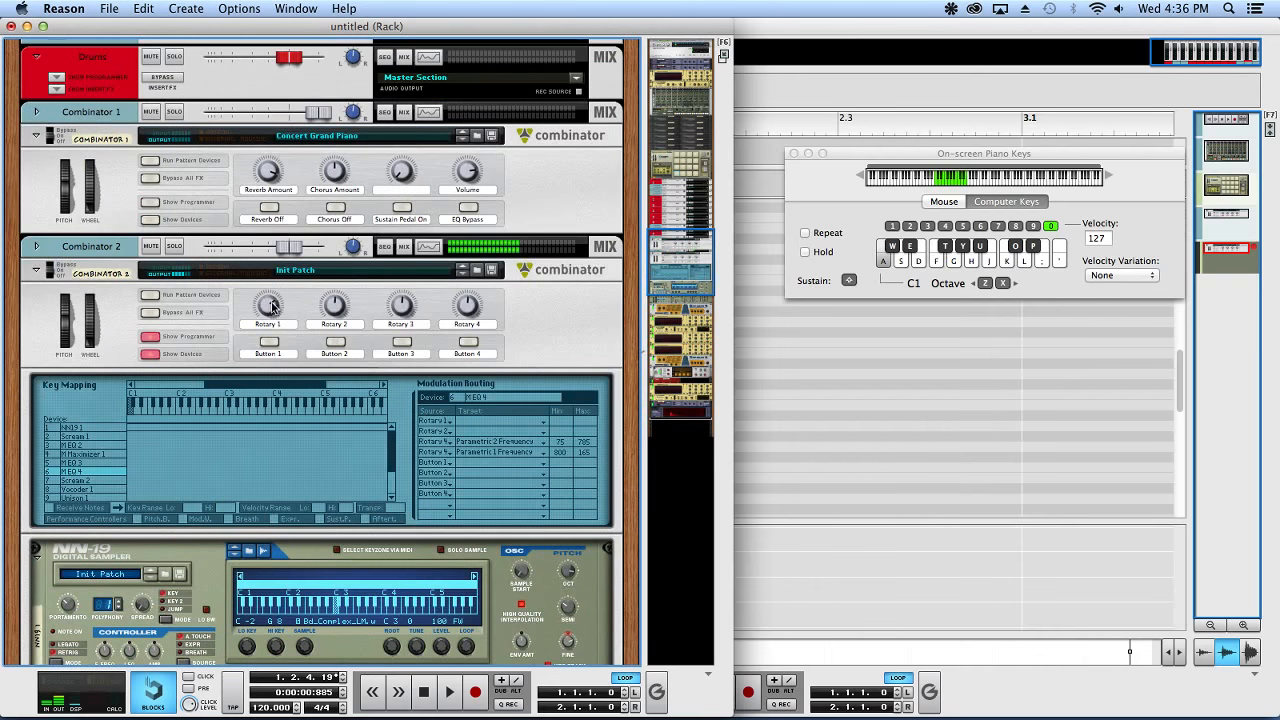
{"action": "left_click_drag", "start_coordinate": [268, 312], "coordinate": [267, 336]}
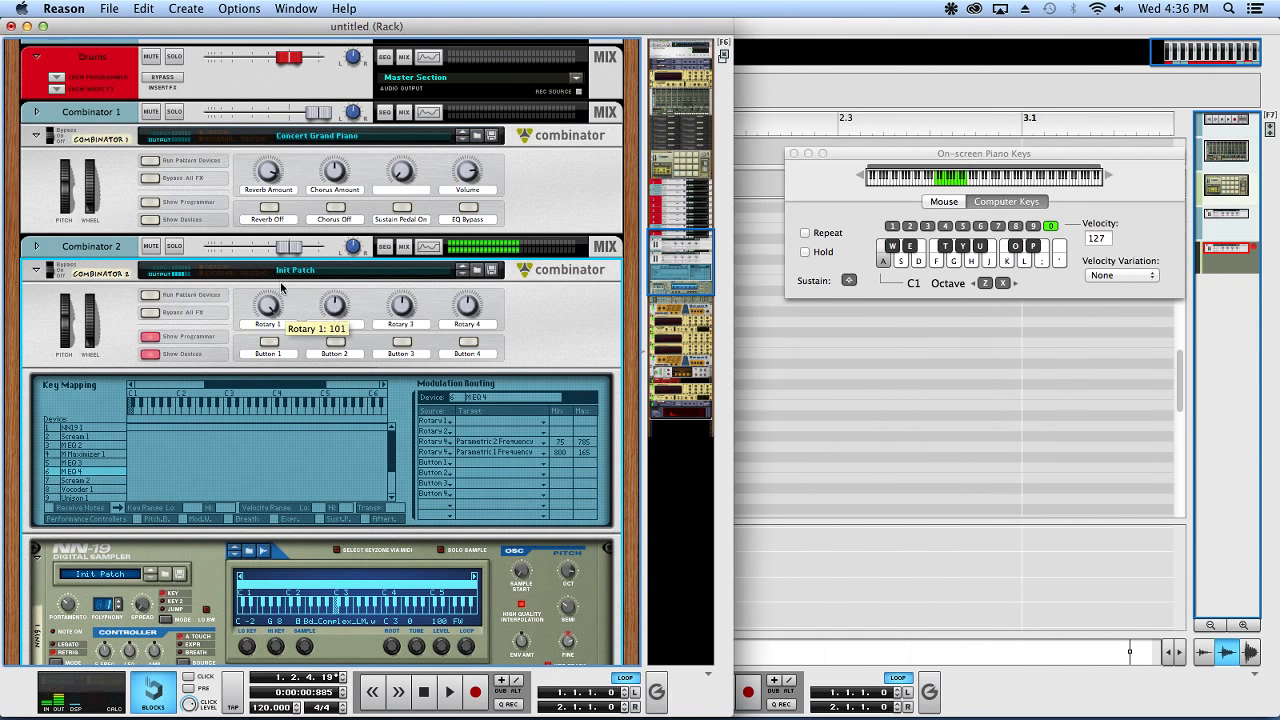
- Return the sequencer to the arrangement view and delete the one-bar clip on the Combinator 1 track
{"action": "left_click", "coordinate": [835, 86]}
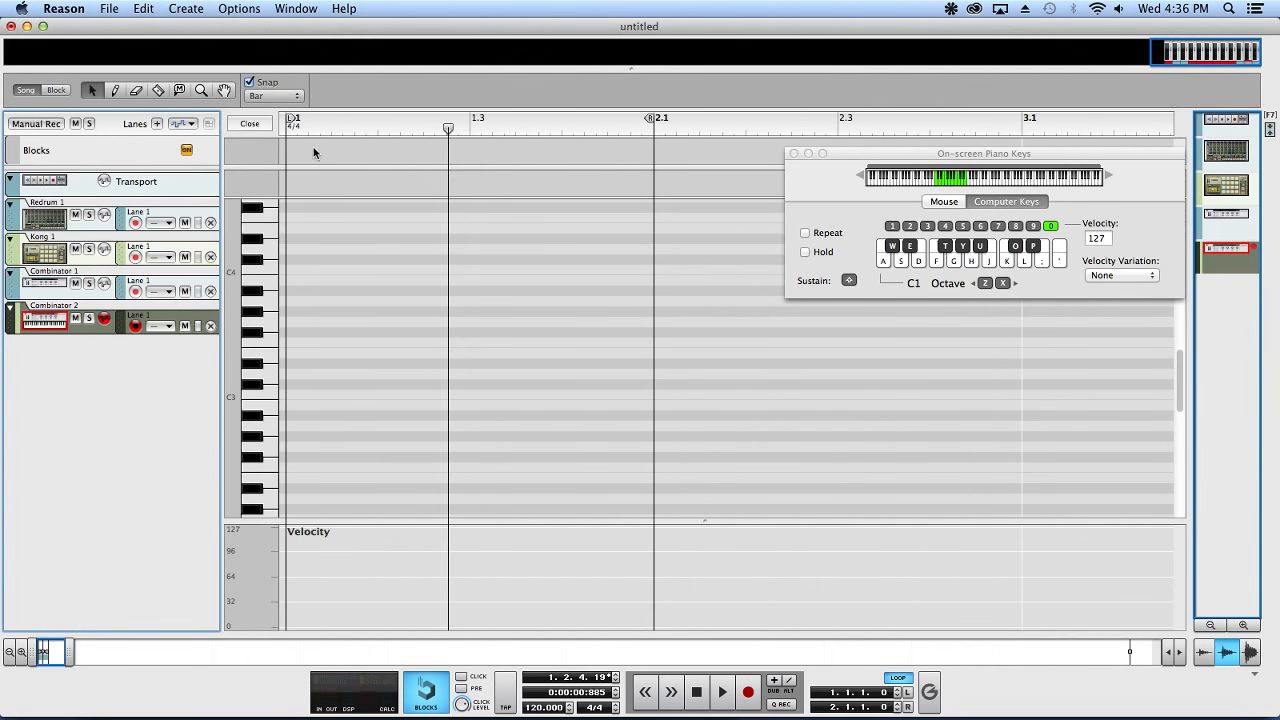
{"action": "key", "text": "super+e"}
{"action": "scroll", "coordinate": [295, 346], "scroll_direction": "left", "scroll_amount": 1}
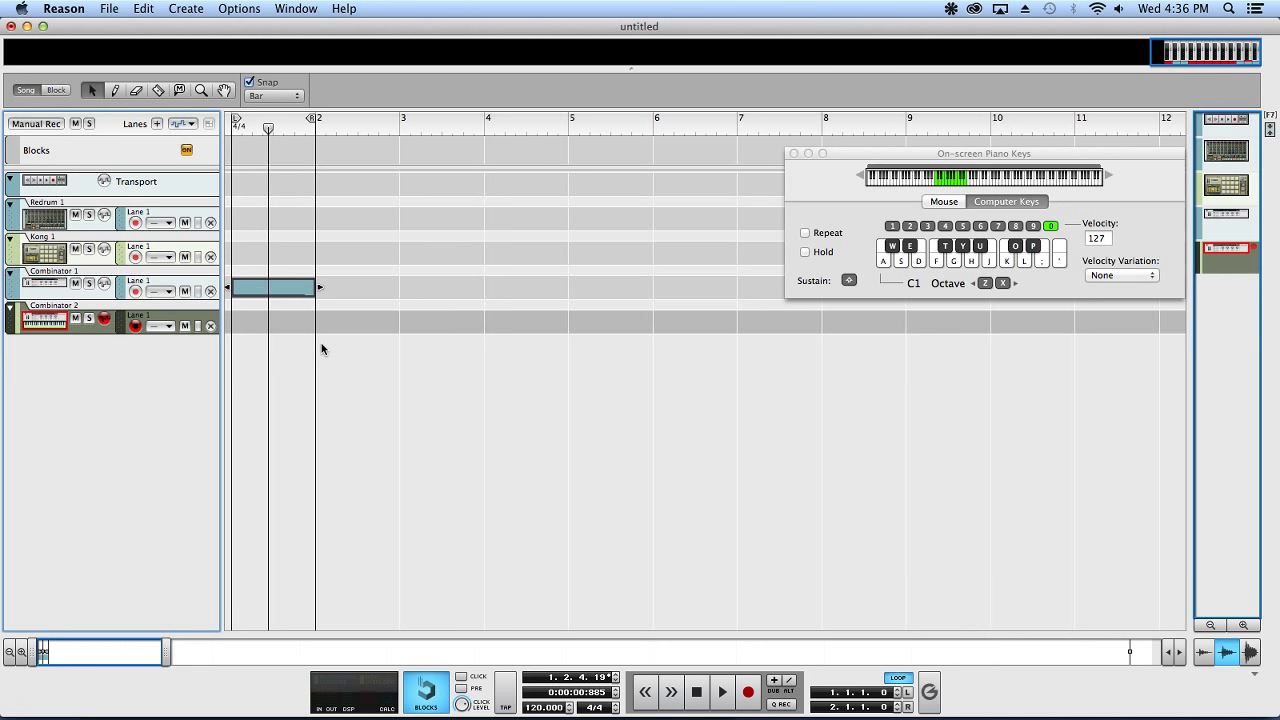
{"action": "left_click", "coordinate": [285, 288]}
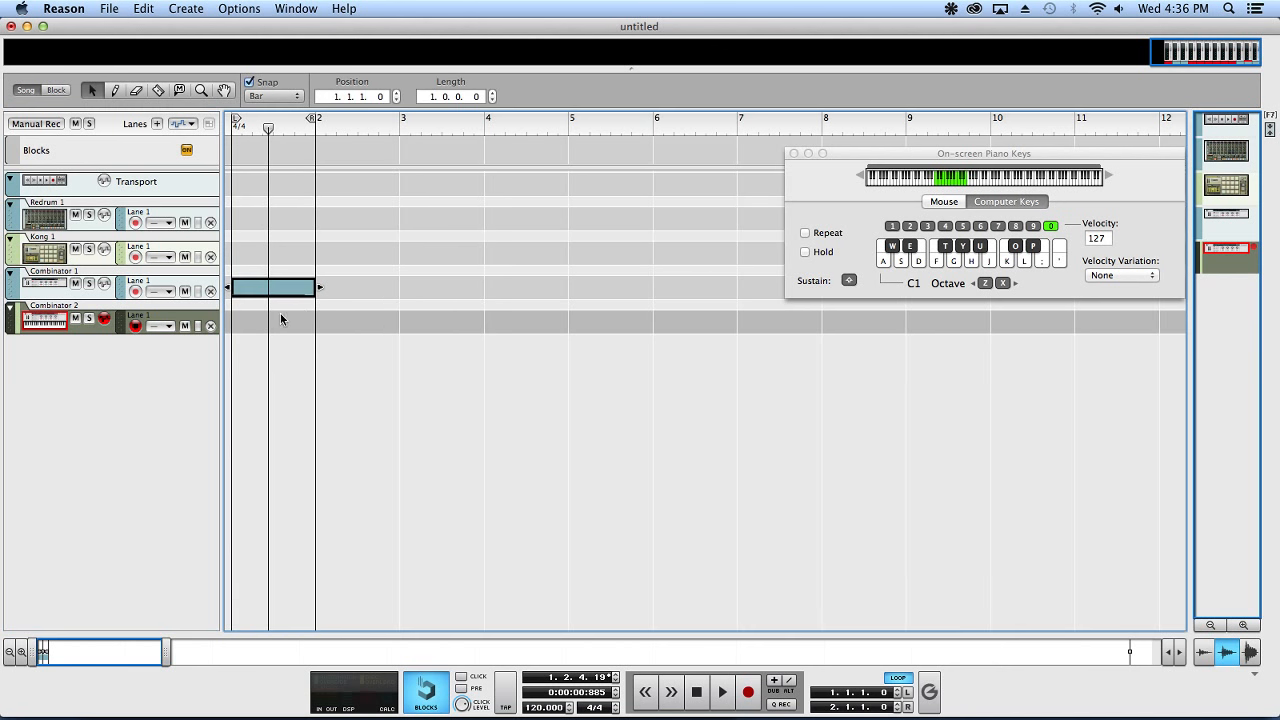
{"action": "key", "text": "Delete"}
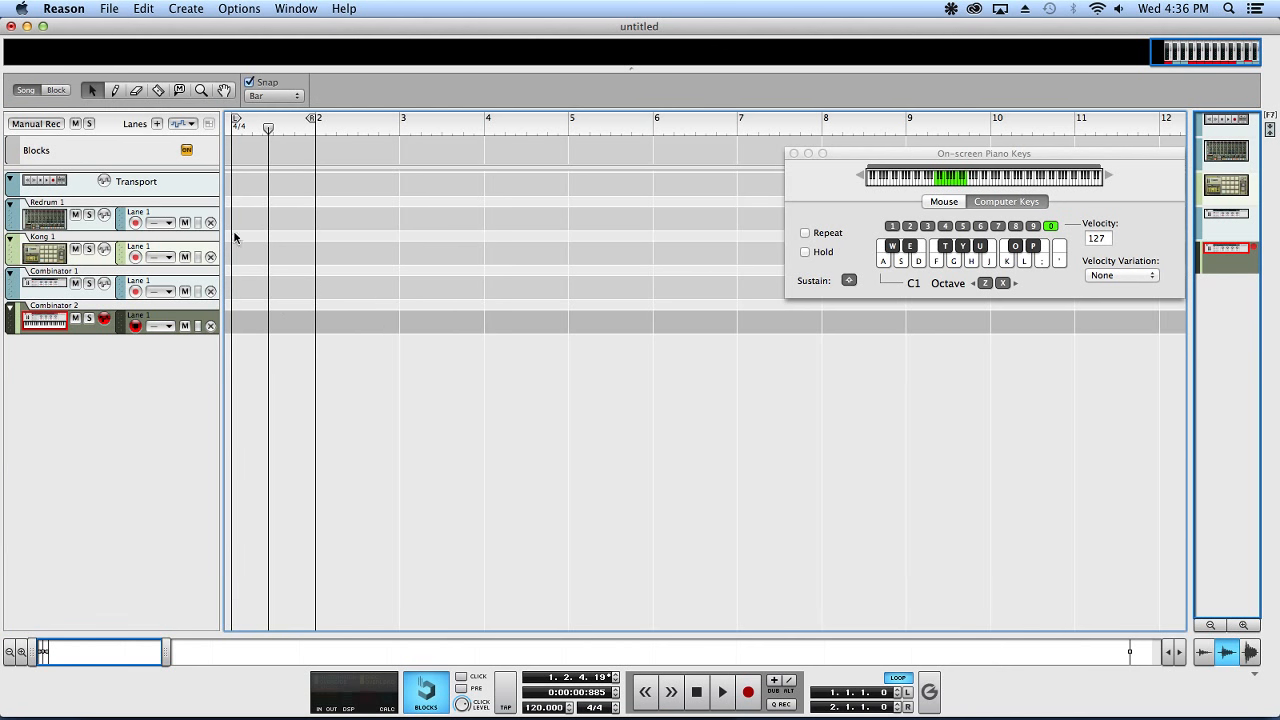
{"action": "scroll", "coordinate": [268, 330], "scroll_direction": "up", "scroll_amount": 5}
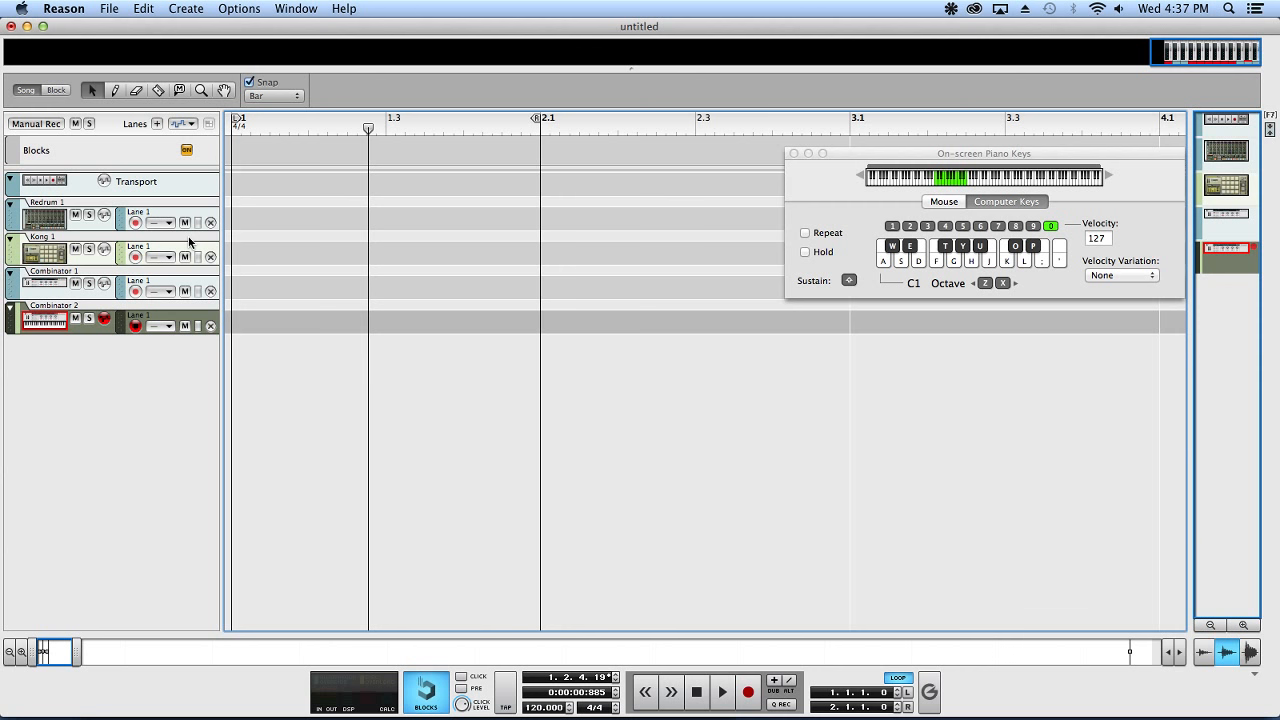
- Select the Kong 1 track and browse the Damned Essential Drums V2 folder for a Drum 1 sample
{"action": "double_click", "coordinate": [58, 262]}
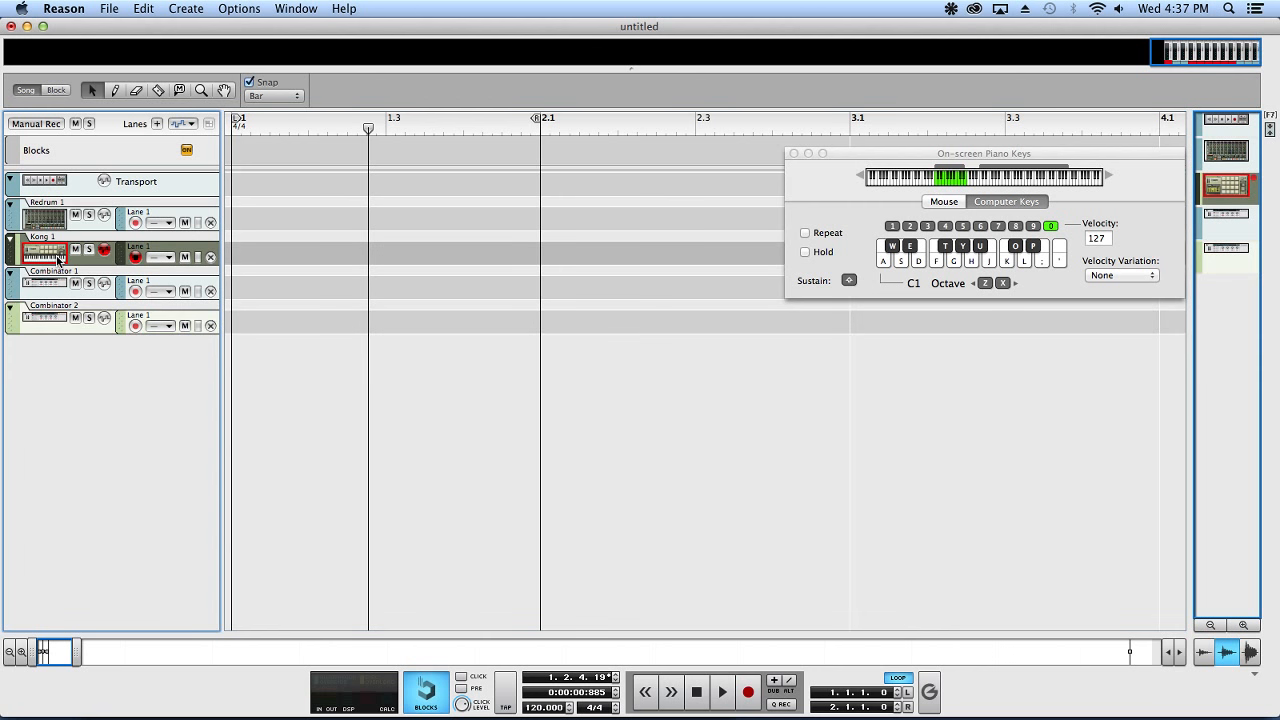
{"action": "left_click", "coordinate": [91, 178]}
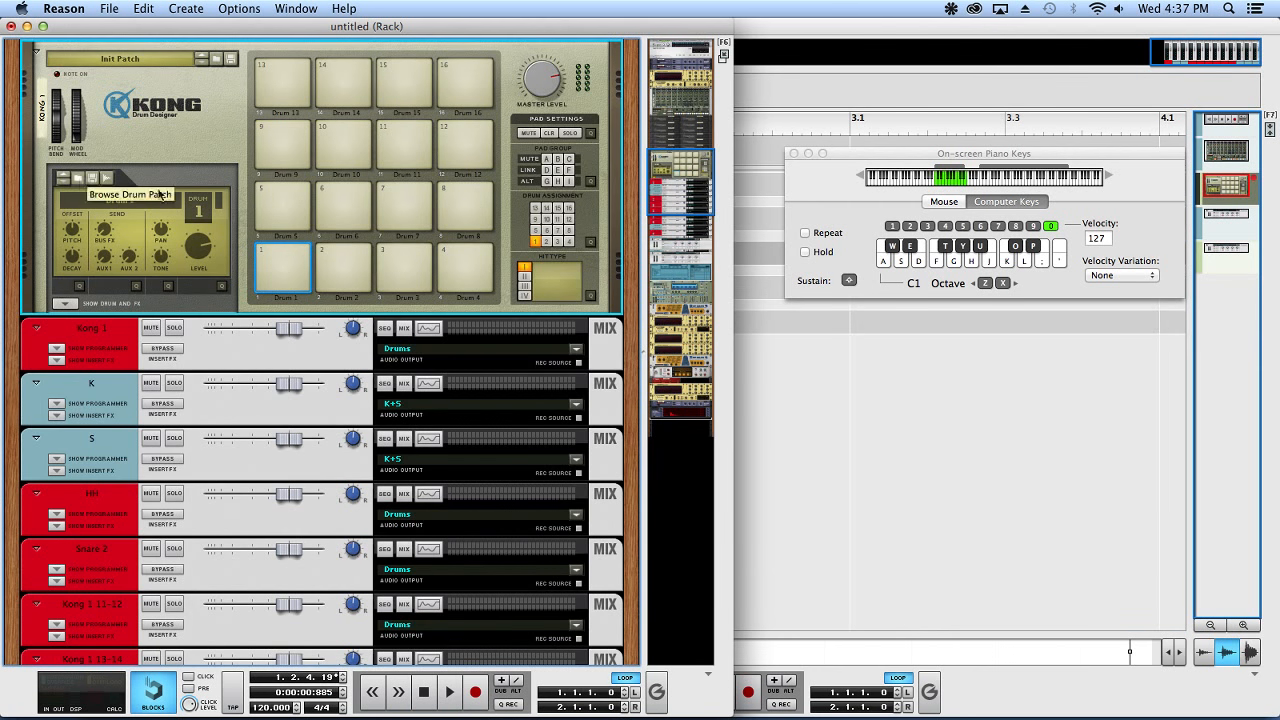
{"action": "left_click", "coordinate": [450, 312]}
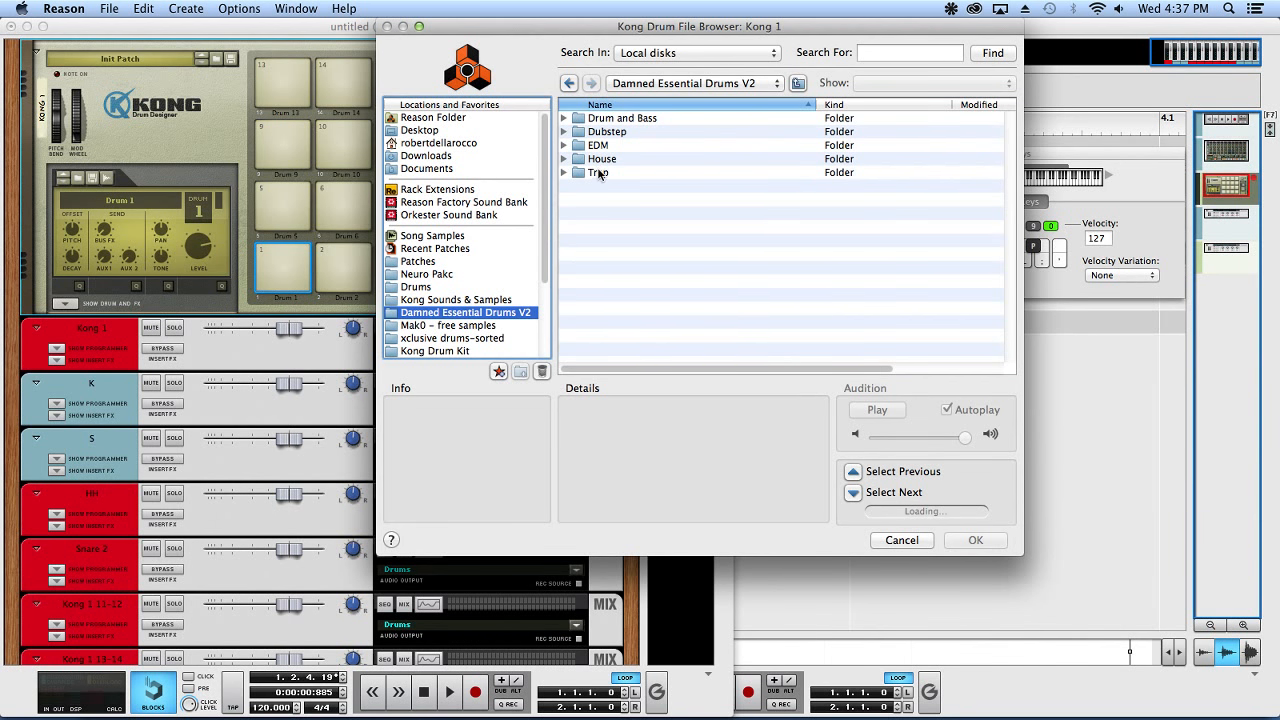
{"action": "double_click", "coordinate": [599, 173]}
{"action": "left_click", "coordinate": [640, 132]}
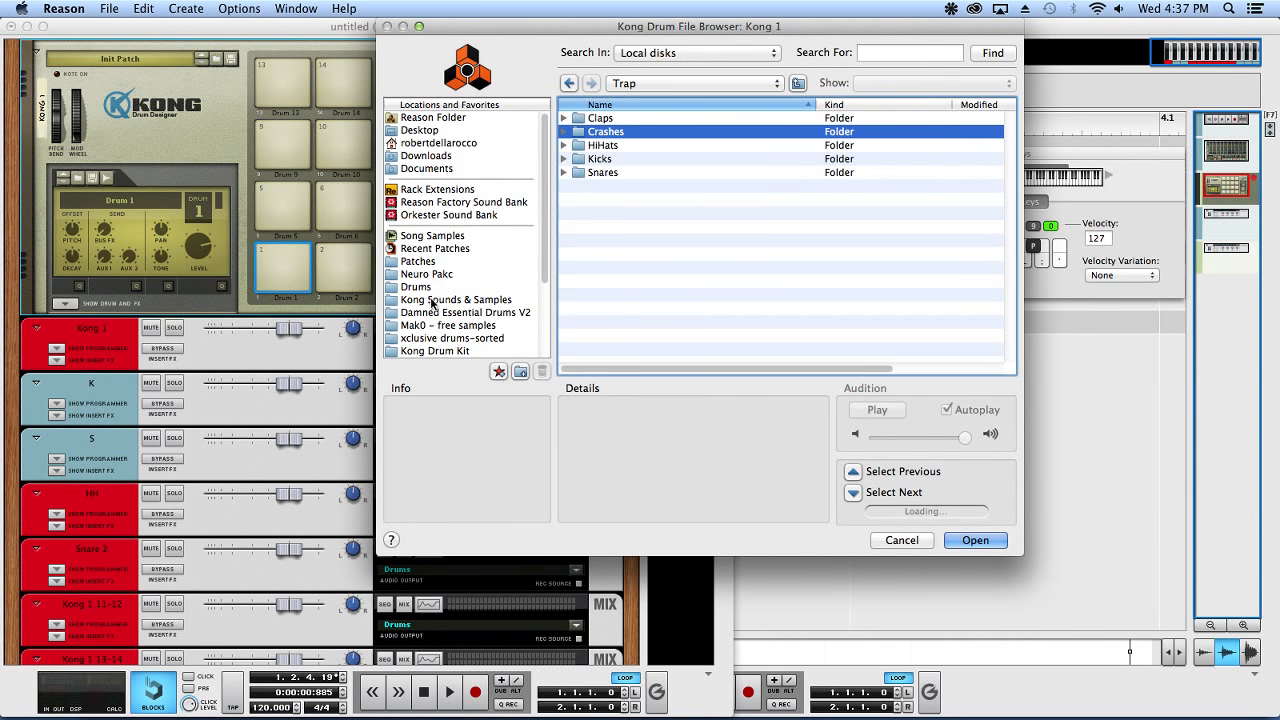
{"action": "left_click", "coordinate": [569, 83]}
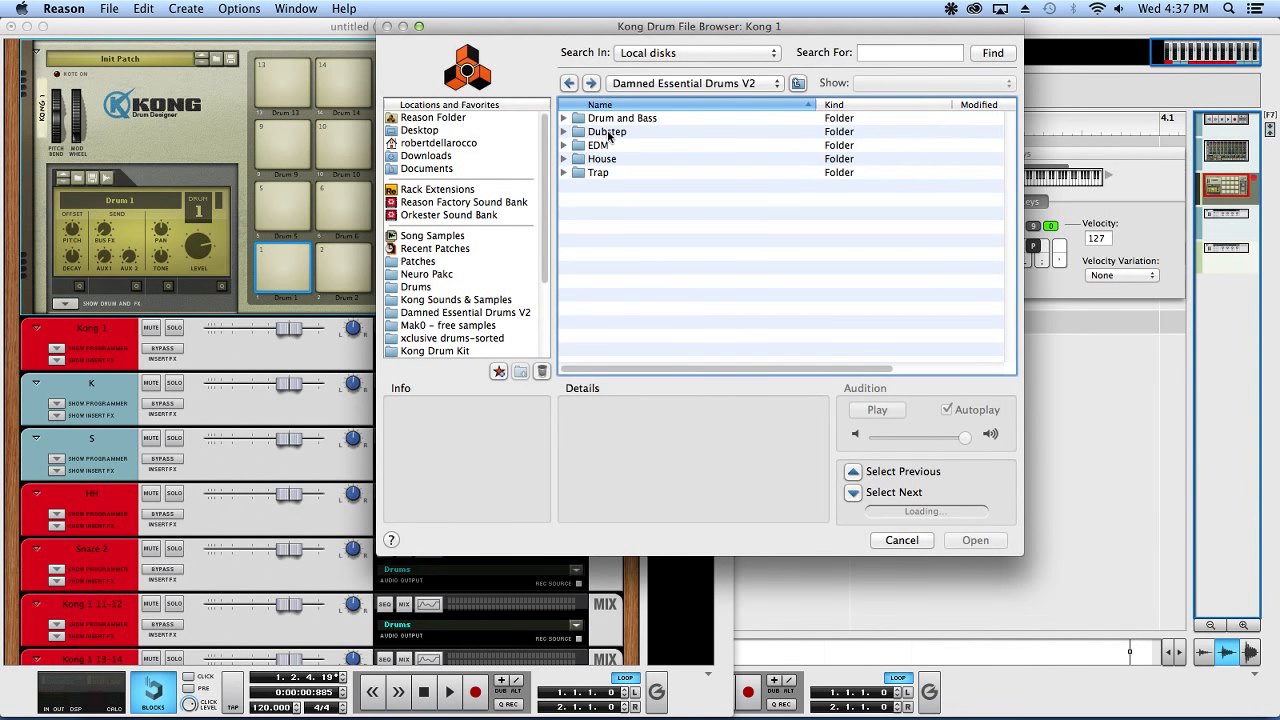
- Load DED Dubstep Kick 1.wav from the Dubstep Kicks folder onto Kong's Drum 1
{"action": "double_click", "coordinate": [606, 132]}
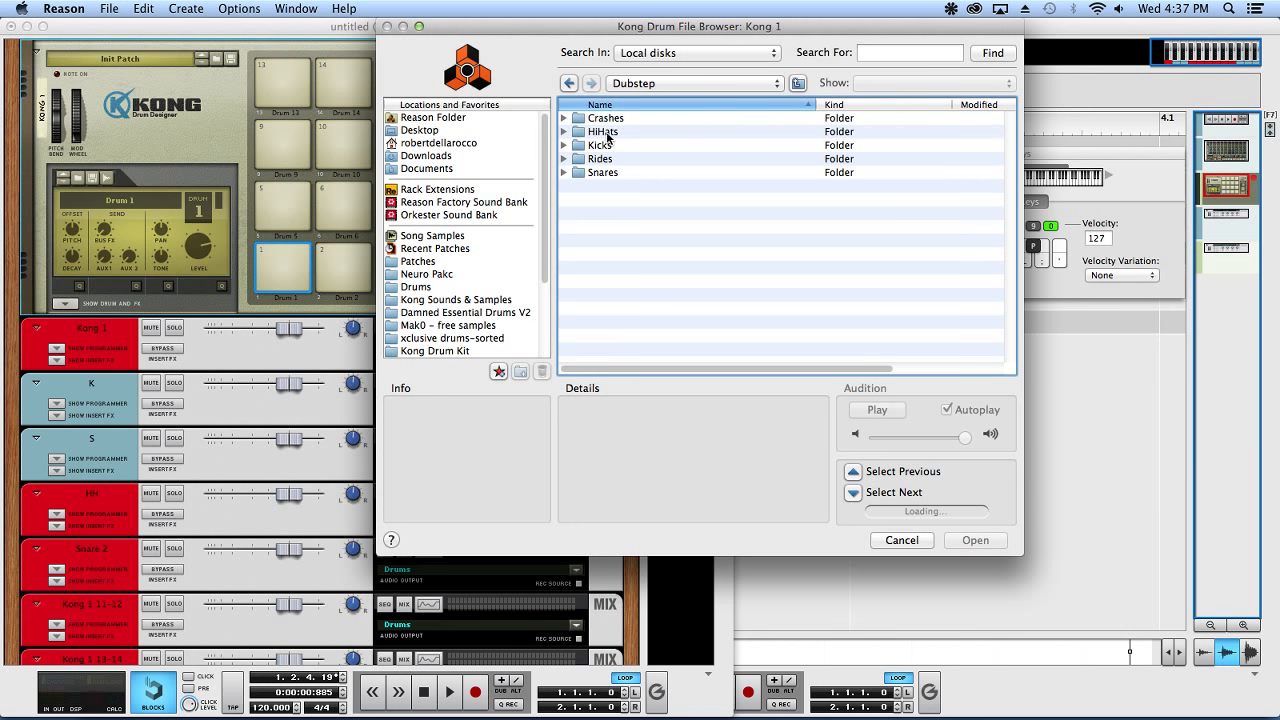
{"action": "double_click", "coordinate": [604, 149]}
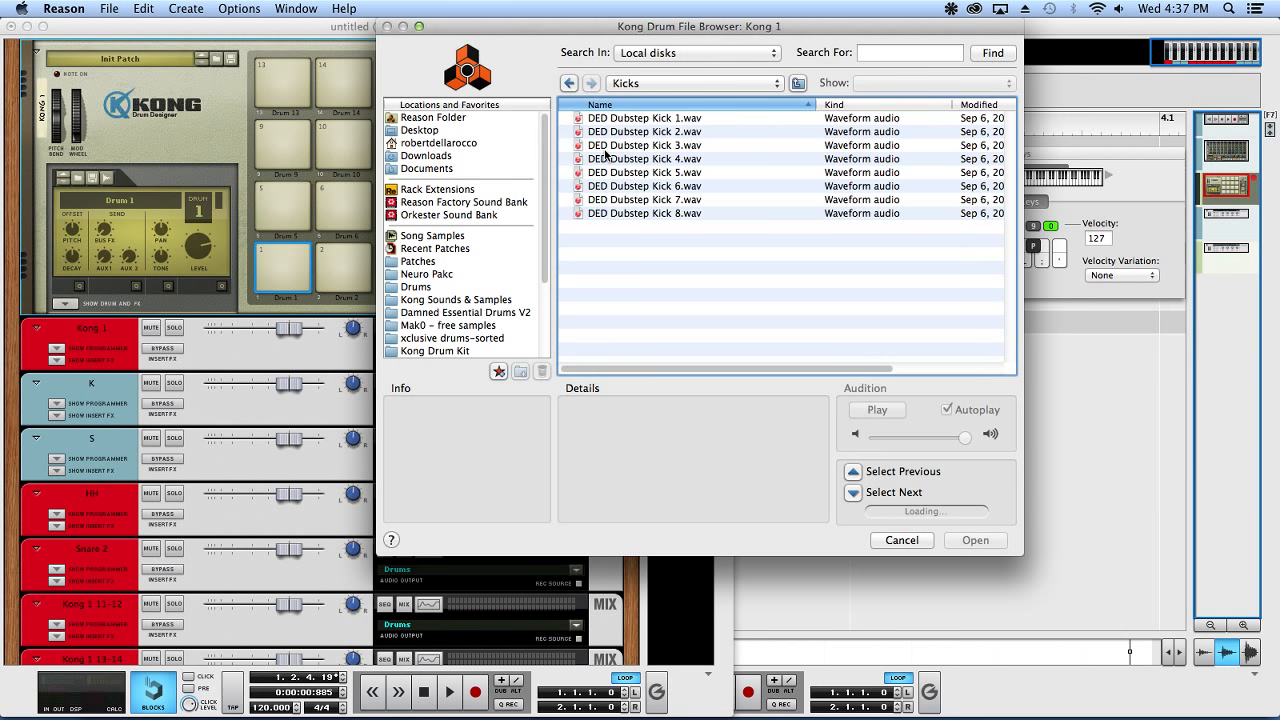
{"action": "left_click", "coordinate": [650, 131]}
{"action": "key", "text": "Up"}
{"action": "left_click", "coordinate": [978, 548]}
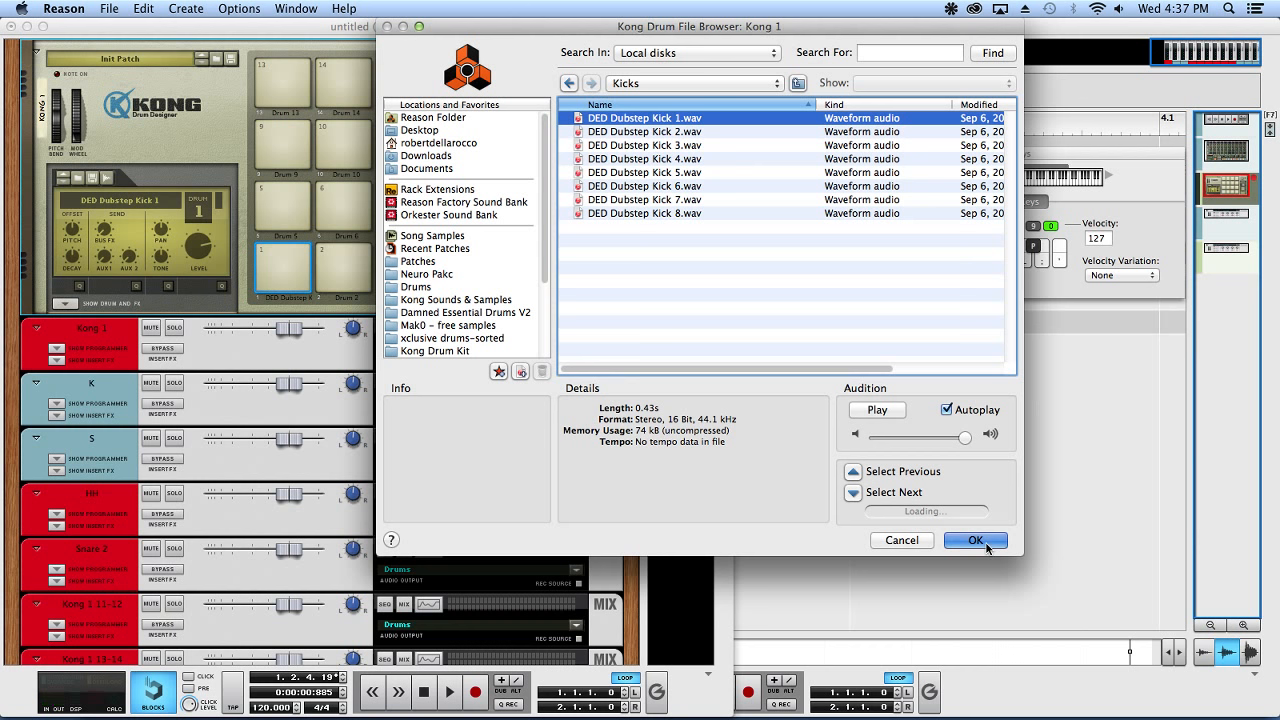
- Draw a one-bar clip on the Kong 1 track with a kick note at 1.1.1 and a Drum 2 note at 1.3.1
{"action": "left_click", "coordinate": [291, 254], "text": "alt"}
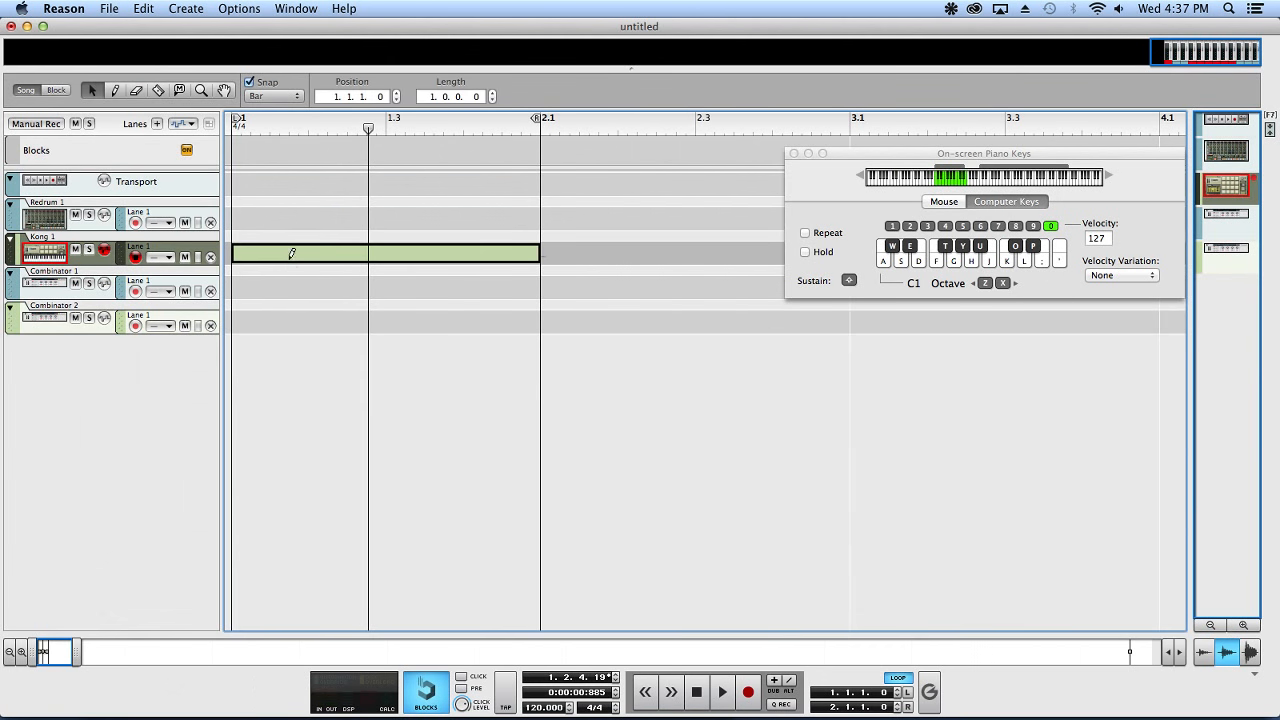
{"action": "double_click", "coordinate": [295, 256]}
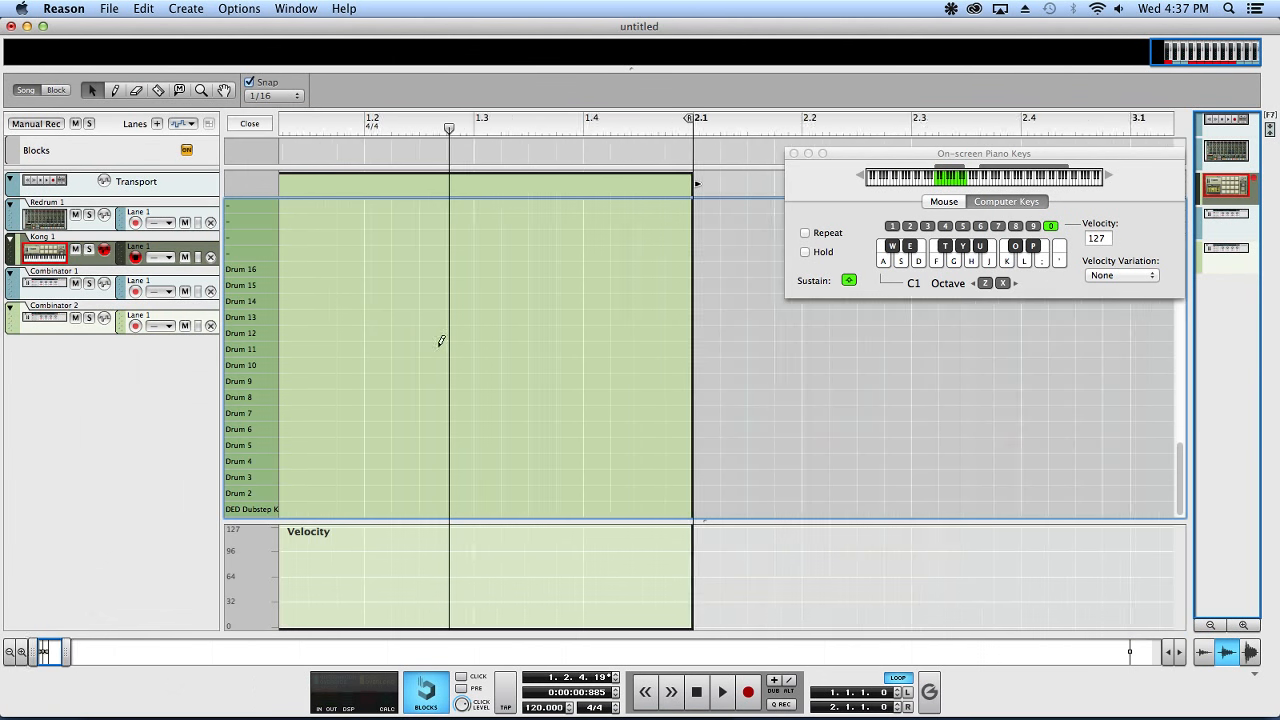
{"action": "left_click", "coordinate": [293, 508]}
{"action": "left_click", "coordinate": [435, 493]}
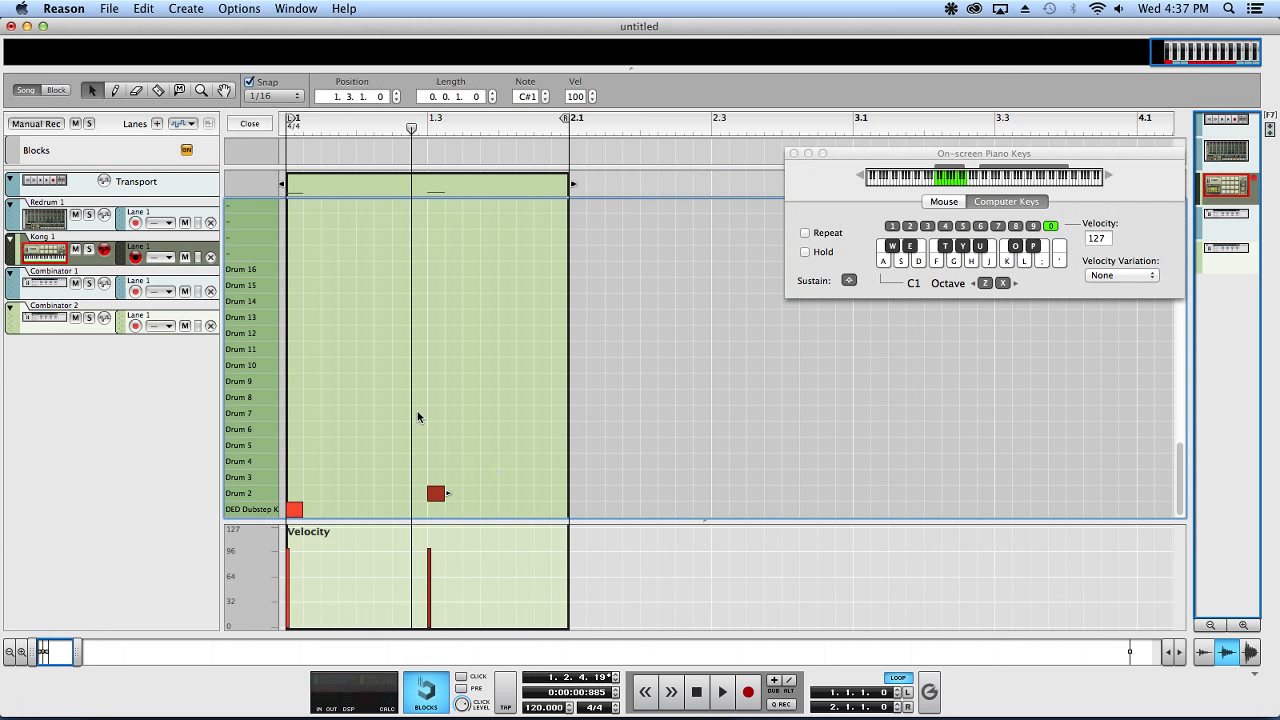
- Load DED Trap Snare 4.wav from the Damned Essential Drums V2 Trap Snares folder onto Kong's Drum 2
{"action": "key", "text": "F6"}
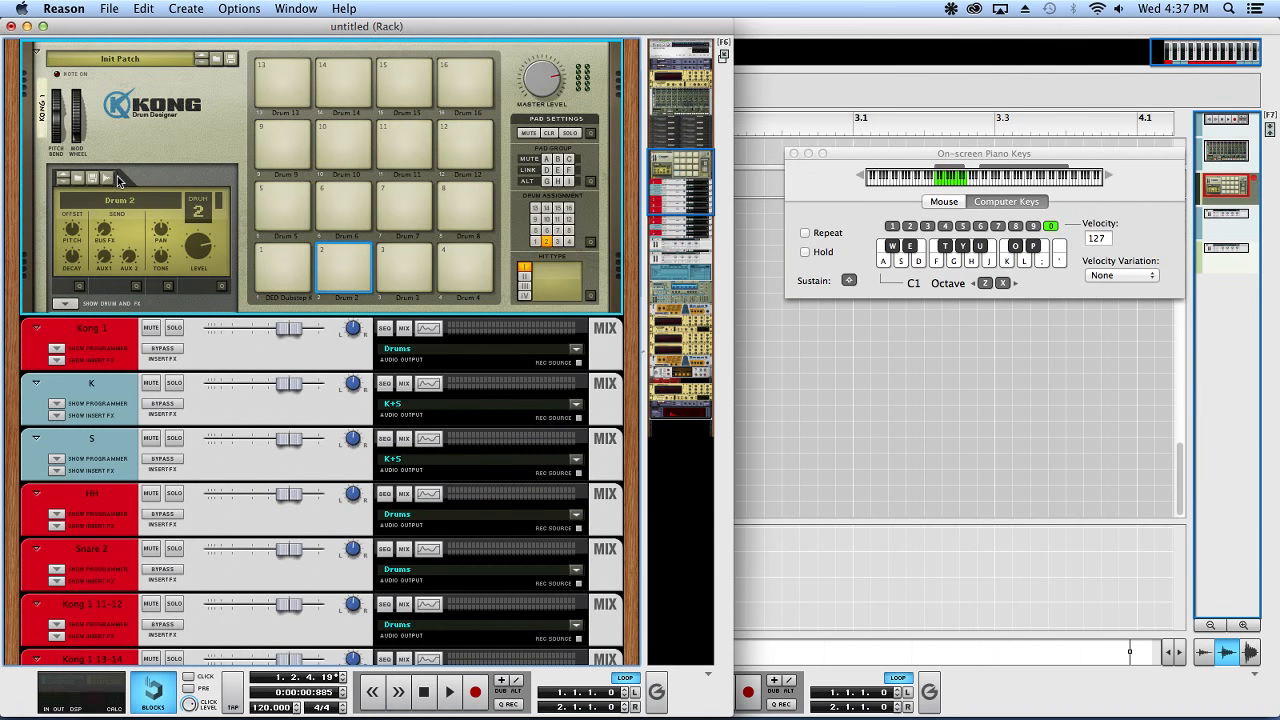
{"action": "left_click", "coordinate": [79, 179]}
{"action": "left_click", "coordinate": [452, 312]}
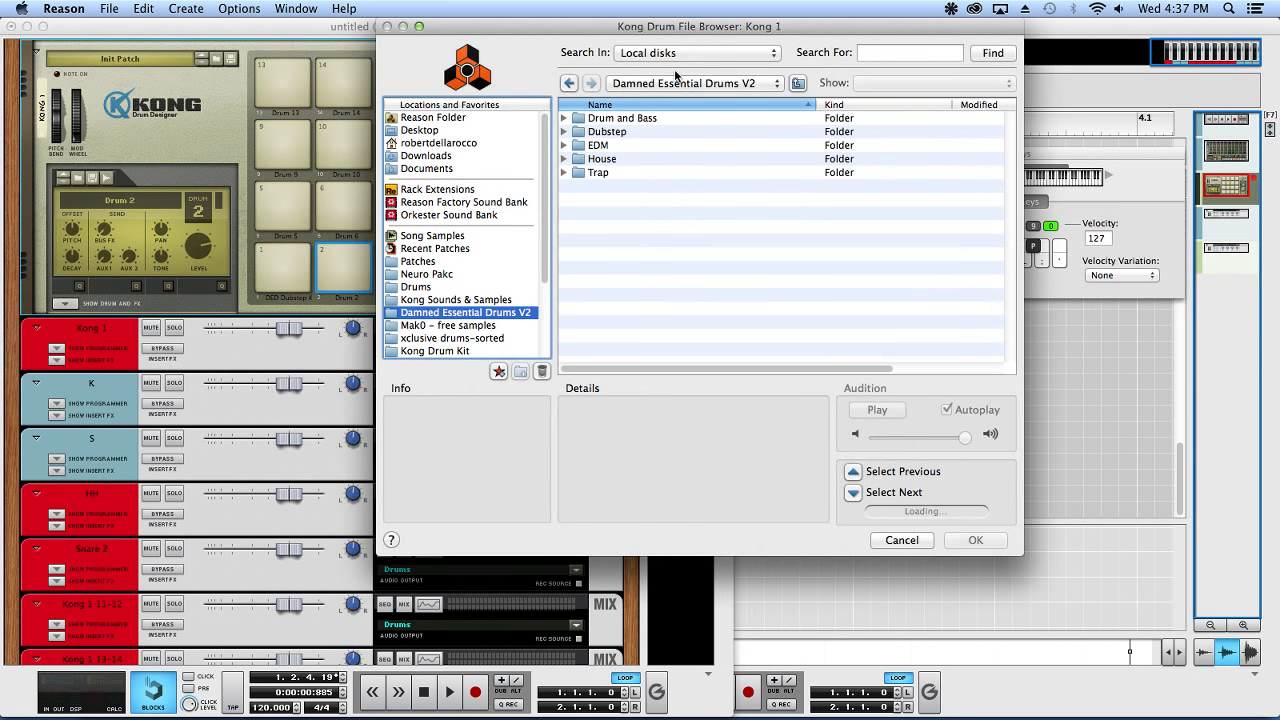
{"action": "double_click", "coordinate": [597, 172]}
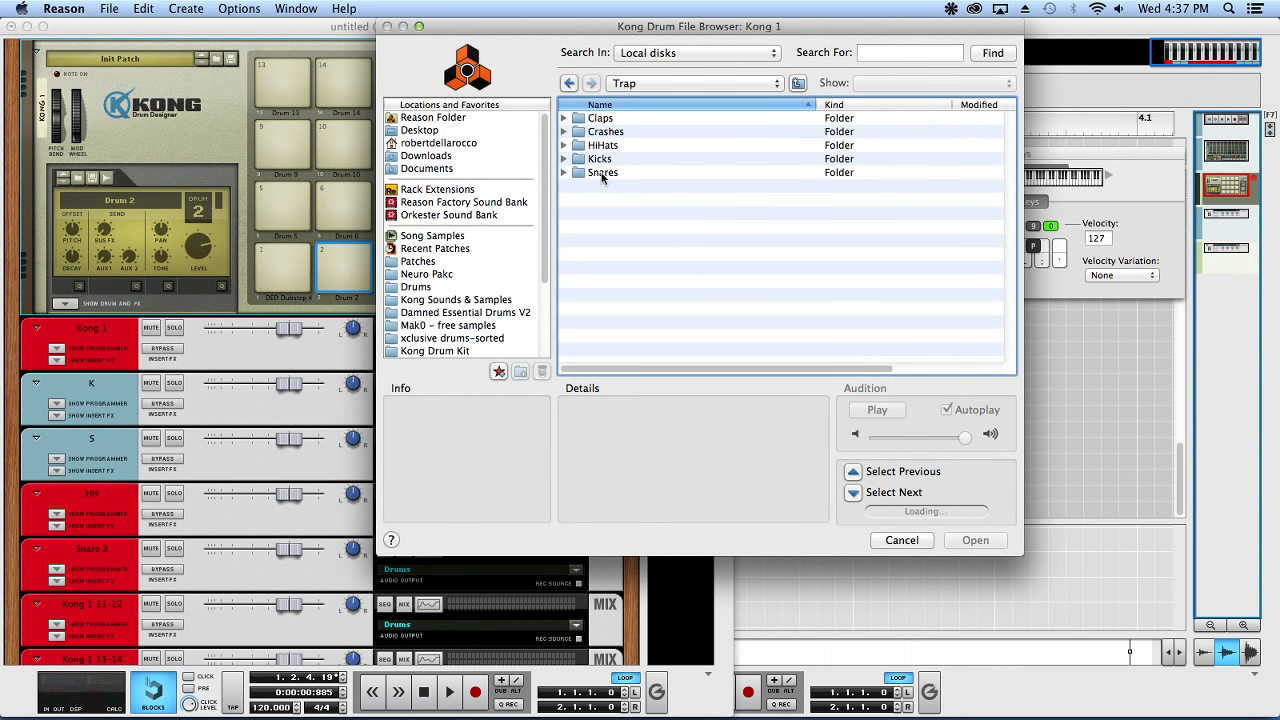
{"action": "double_click", "coordinate": [602, 175]}
{"action": "left_click", "coordinate": [637, 161]}
{"action": "left_click", "coordinate": [663, 187]}
{"action": "left_click", "coordinate": [664, 174]}
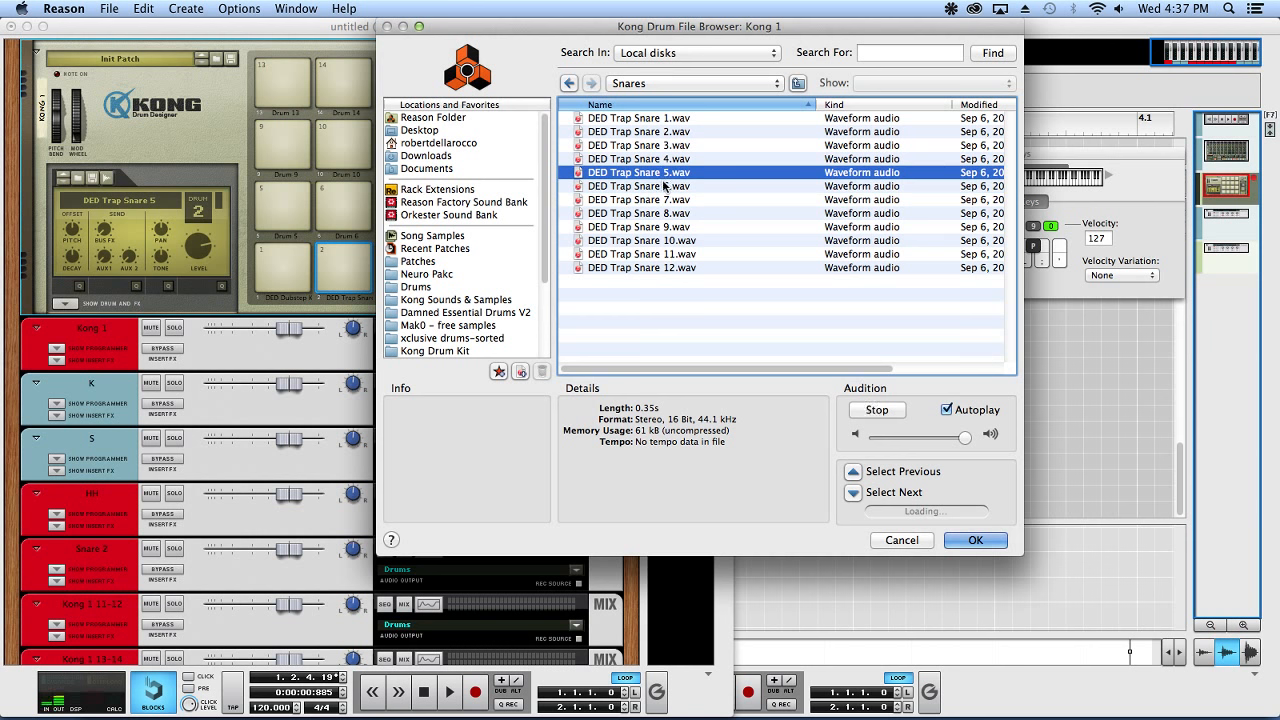
{"action": "key", "text": "Up"}
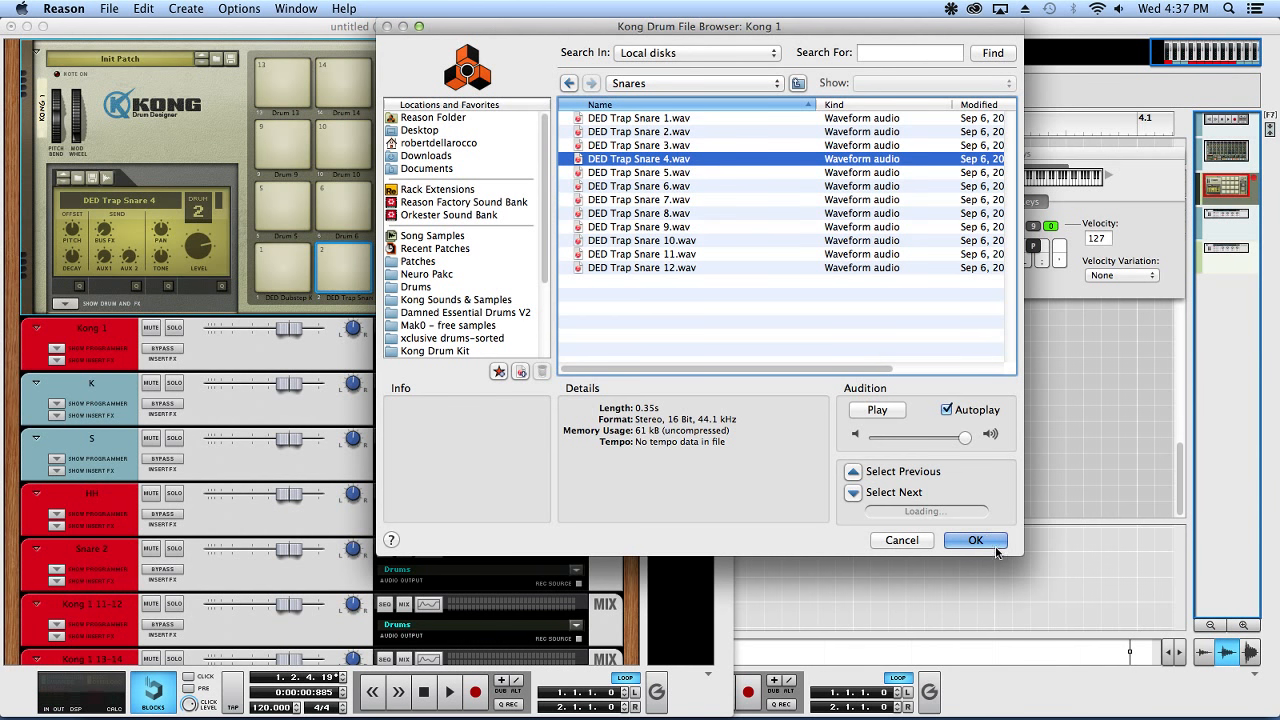
{"action": "left_click", "coordinate": [975, 540]}
- Show Kong's drum and FX section, insert a Compressor in Drum 2's FX2 slot, and audition the snare pad
{"action": "left_click", "coordinate": [340, 264]}
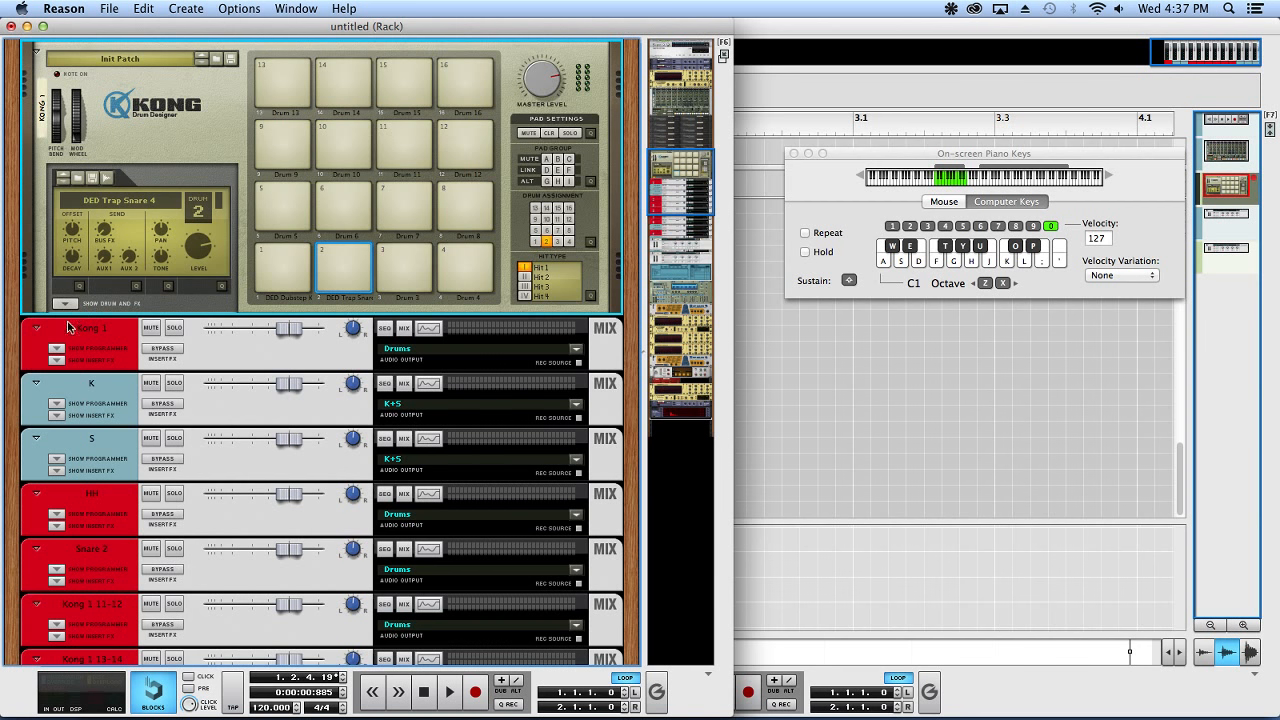
{"action": "left_click", "coordinate": [63, 302]}
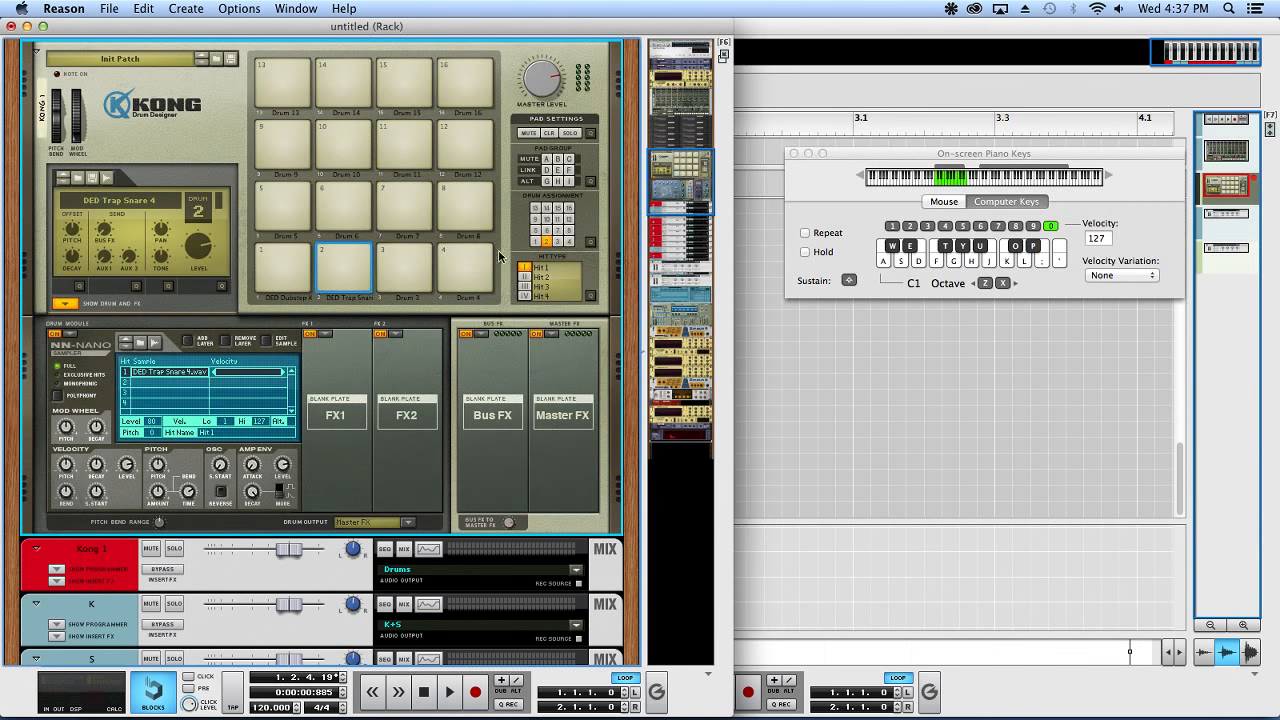
{"action": "left_click", "coordinate": [395, 335]}
{"action": "left_click", "coordinate": [422, 398]}
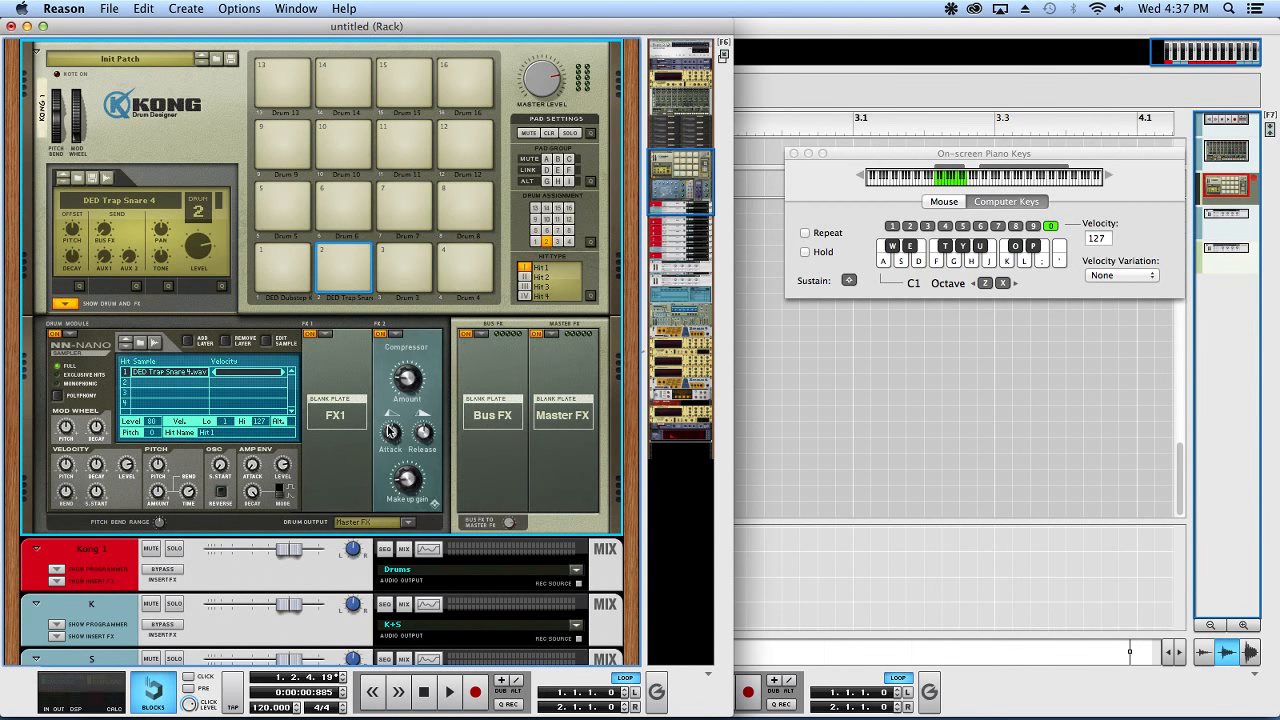
{"action": "left_click", "coordinate": [339, 273]}
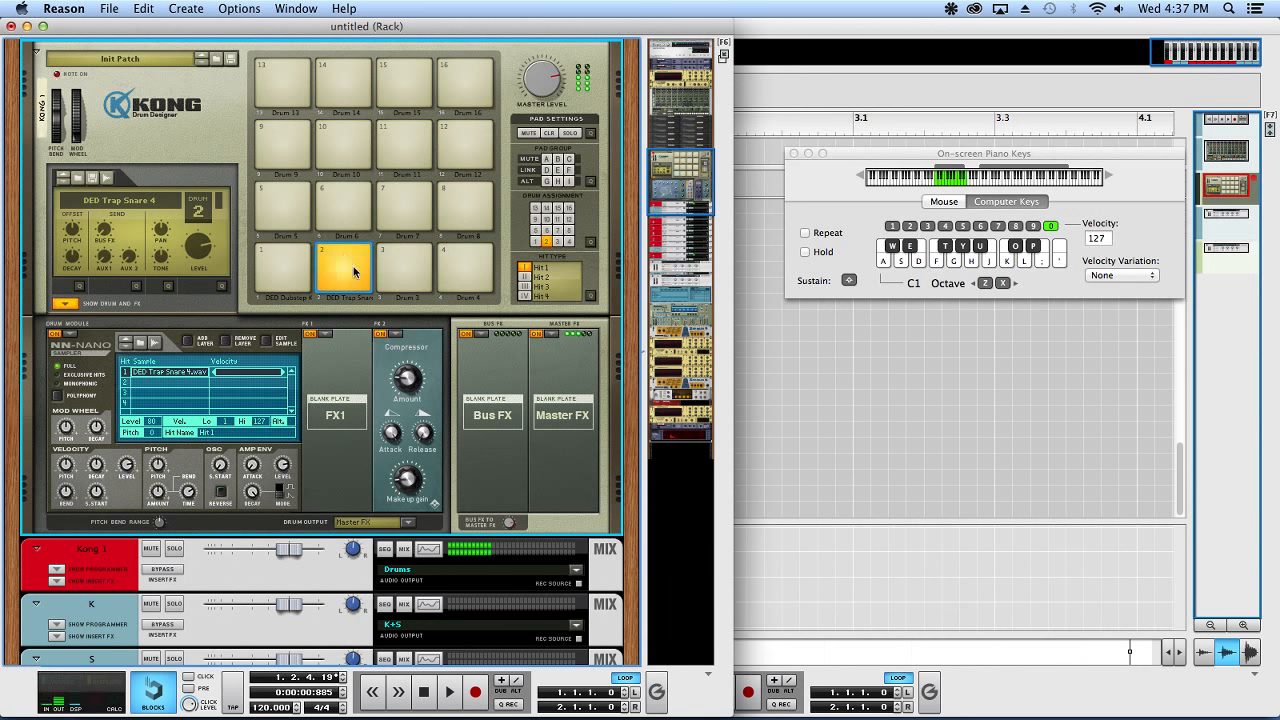
{"action": "left_click", "coordinate": [343, 259]}
{"action": "left_click", "coordinate": [338, 260]}
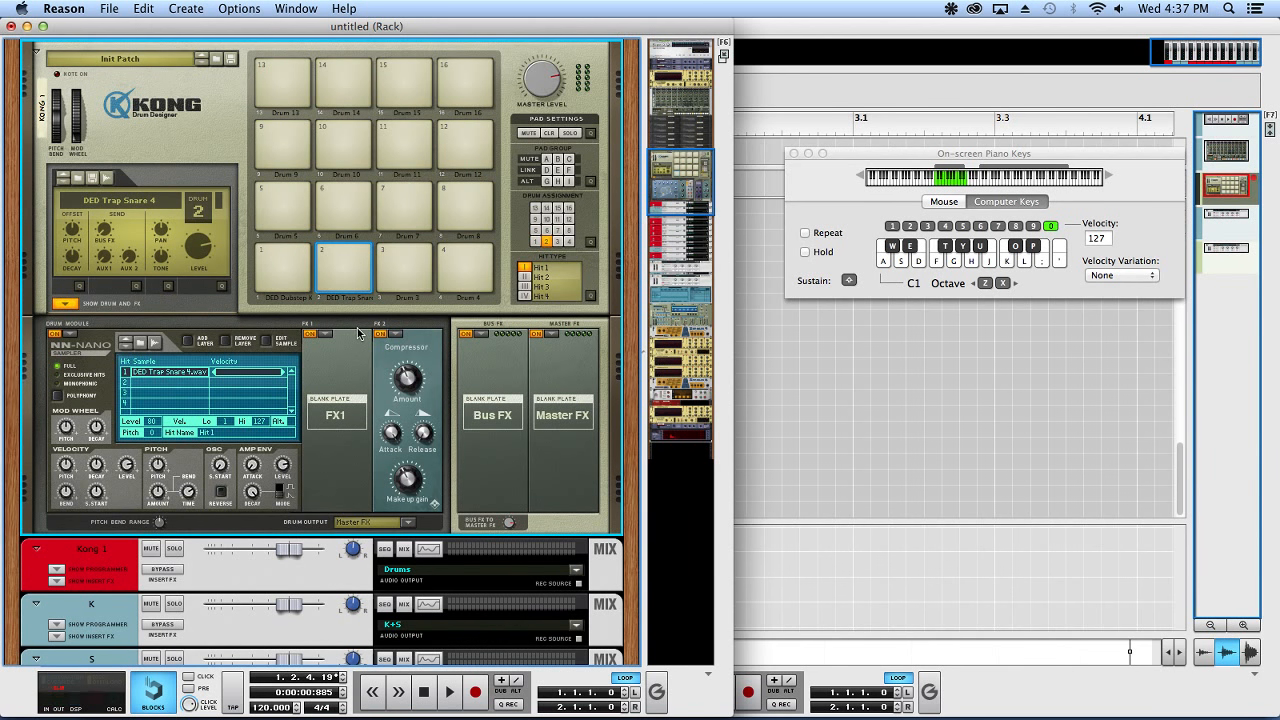
- Load Room Reverb as Kong's Bus FX, raise Drum 2's Bus FX send, and audition the snare pad
{"action": "left_click", "coordinate": [482, 334]}
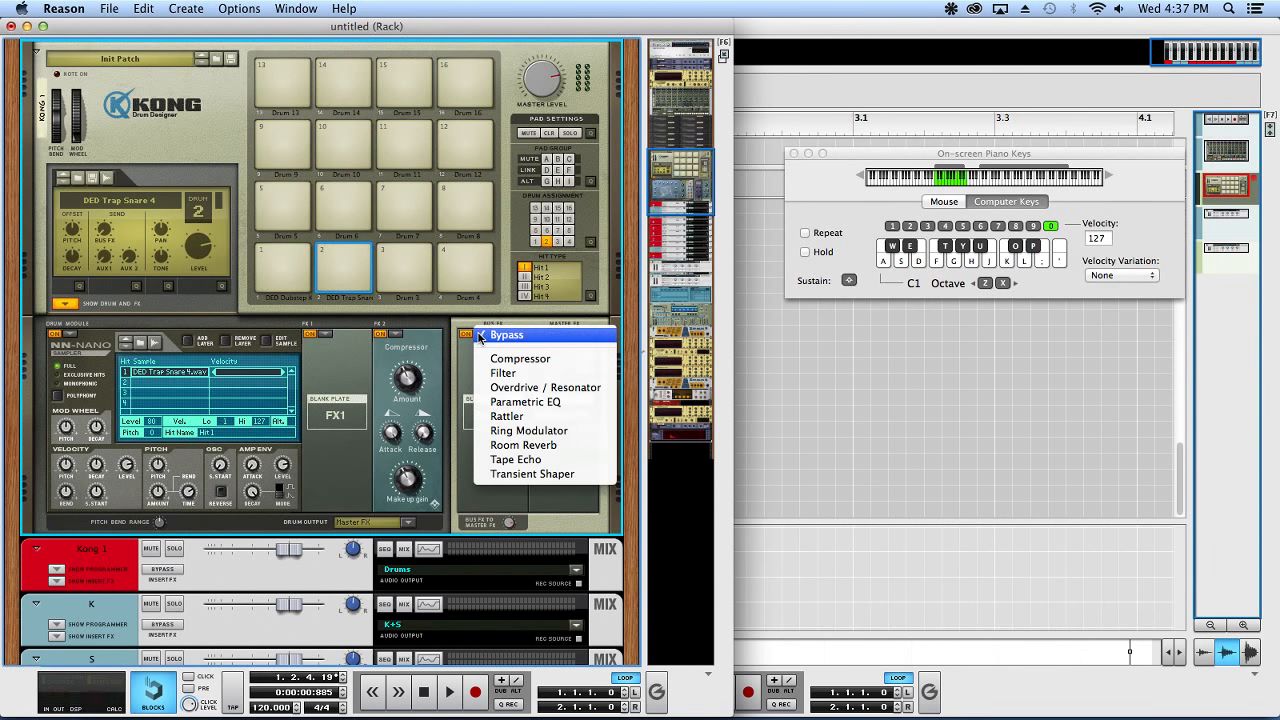
{"action": "left_click", "coordinate": [520, 444]}
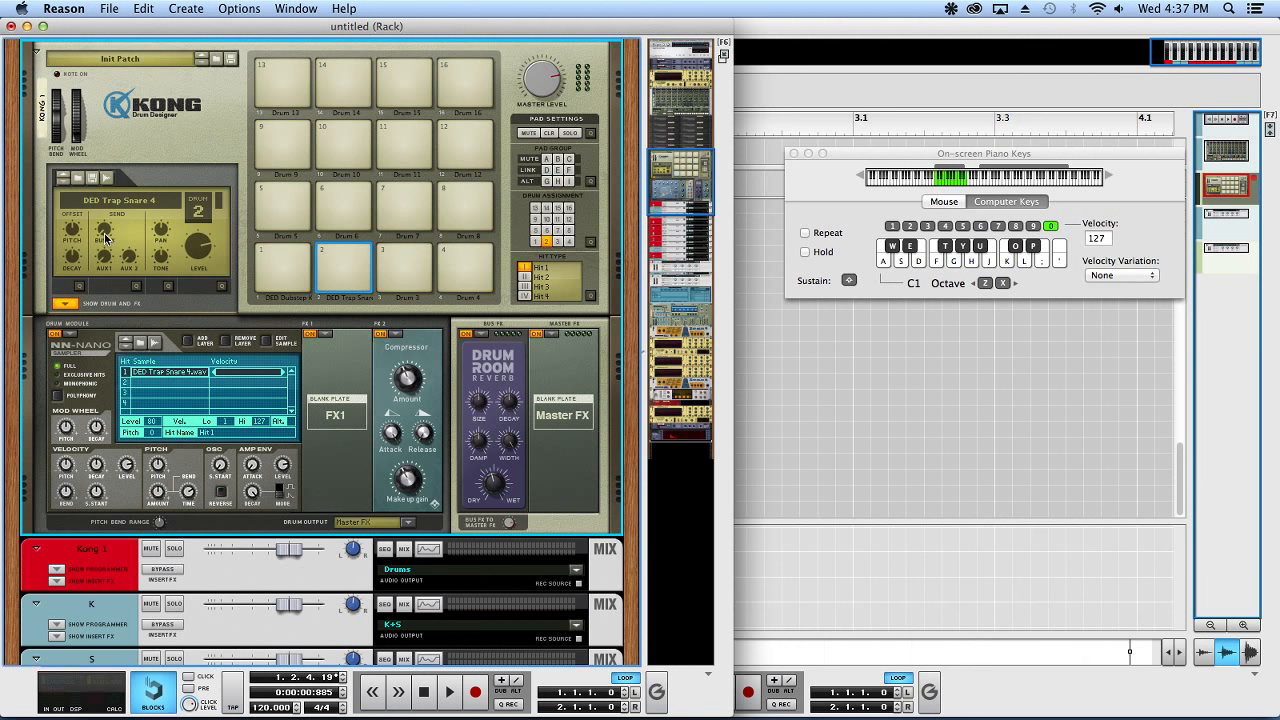
{"action": "left_click_drag", "start_coordinate": [107, 236], "coordinate": [125, 208]}
{"action": "left_click", "coordinate": [328, 263]}
{"action": "left_click", "coordinate": [350, 272]}
{"action": "left_click", "coordinate": [350, 272]}
{"action": "left_click", "coordinate": [343, 272]}
{"action": "left_click", "coordinate": [343, 270]}
- Load DED Trap HiHat 7.wav from the Damned Essential Drums V2 Trap HiHats folder onto Kong's Drum 5 and audition it
{"action": "left_click", "coordinate": [286, 208]}
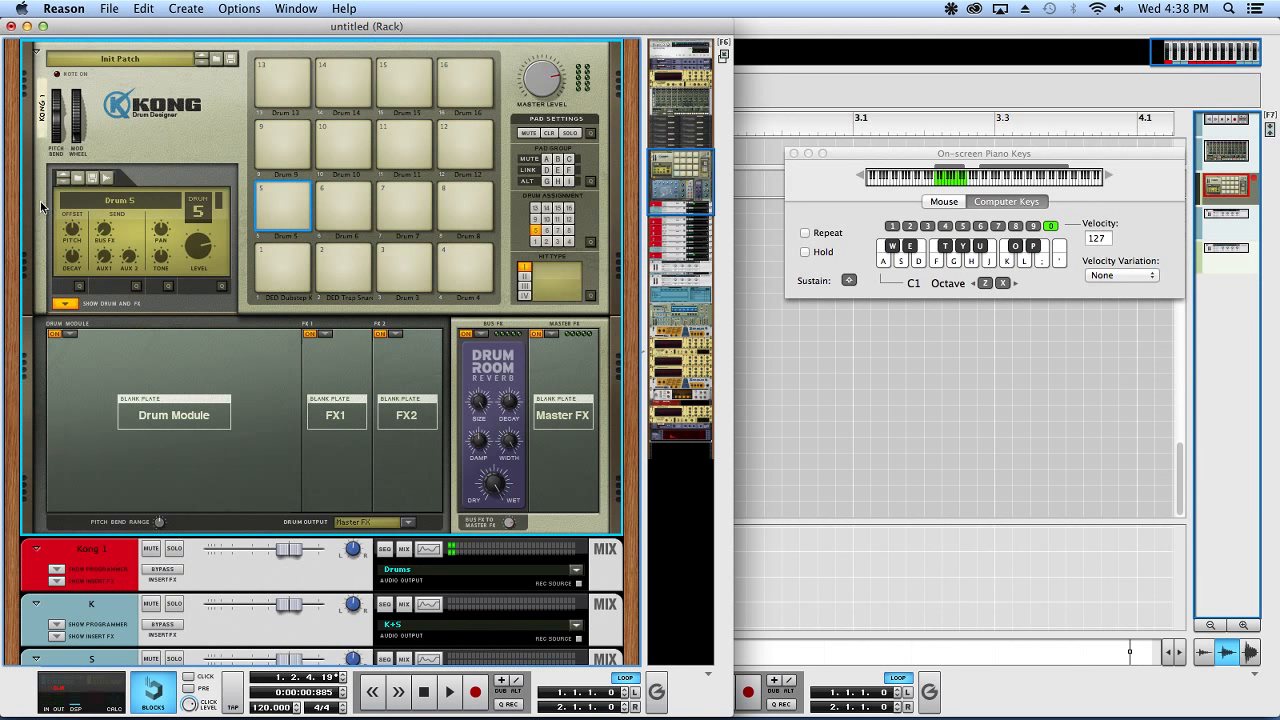
{"action": "left_click", "coordinate": [63, 178]}
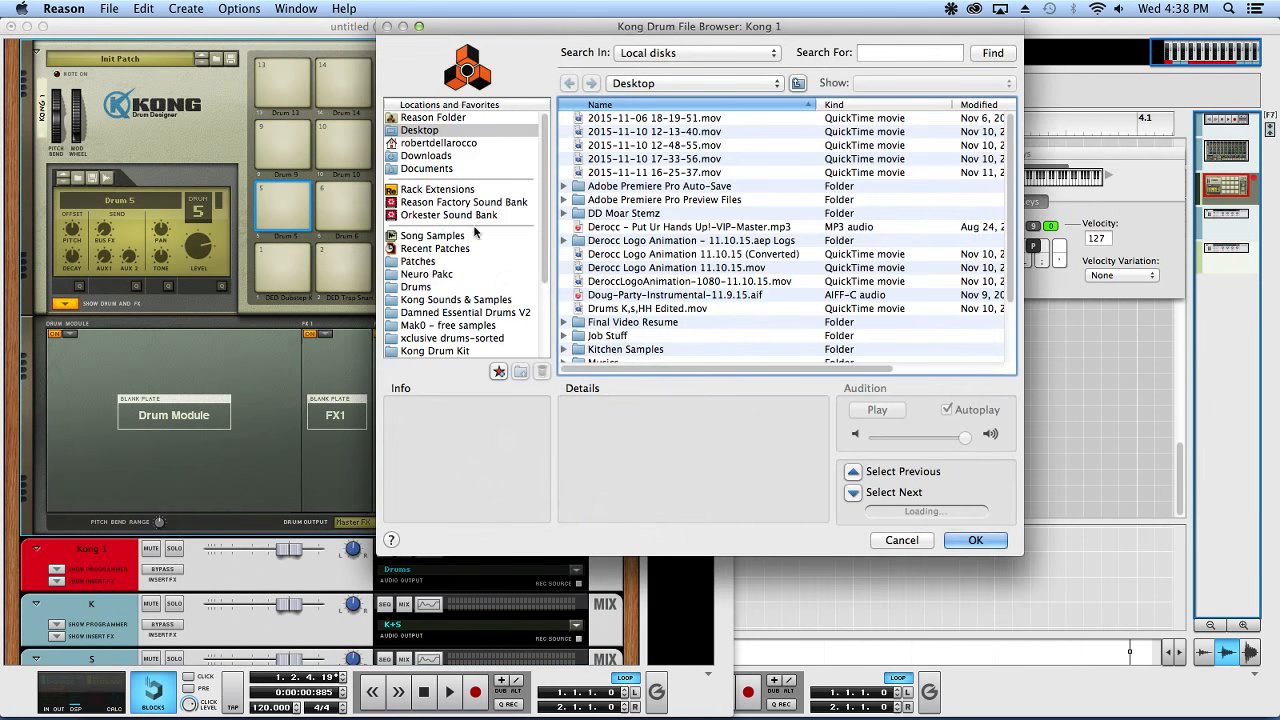
{"action": "left_click", "coordinate": [425, 300]}
{"action": "left_click", "coordinate": [459, 313]}
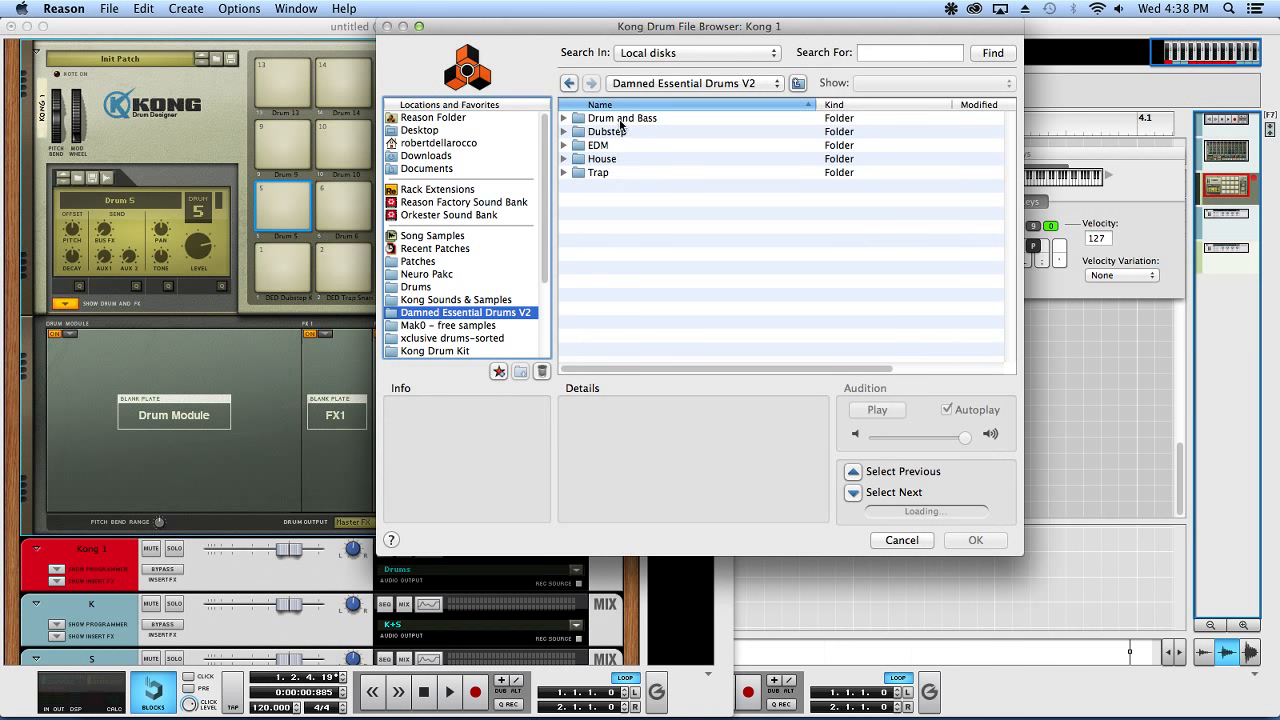
{"action": "double_click", "coordinate": [600, 172]}
{"action": "double_click", "coordinate": [600, 147]}
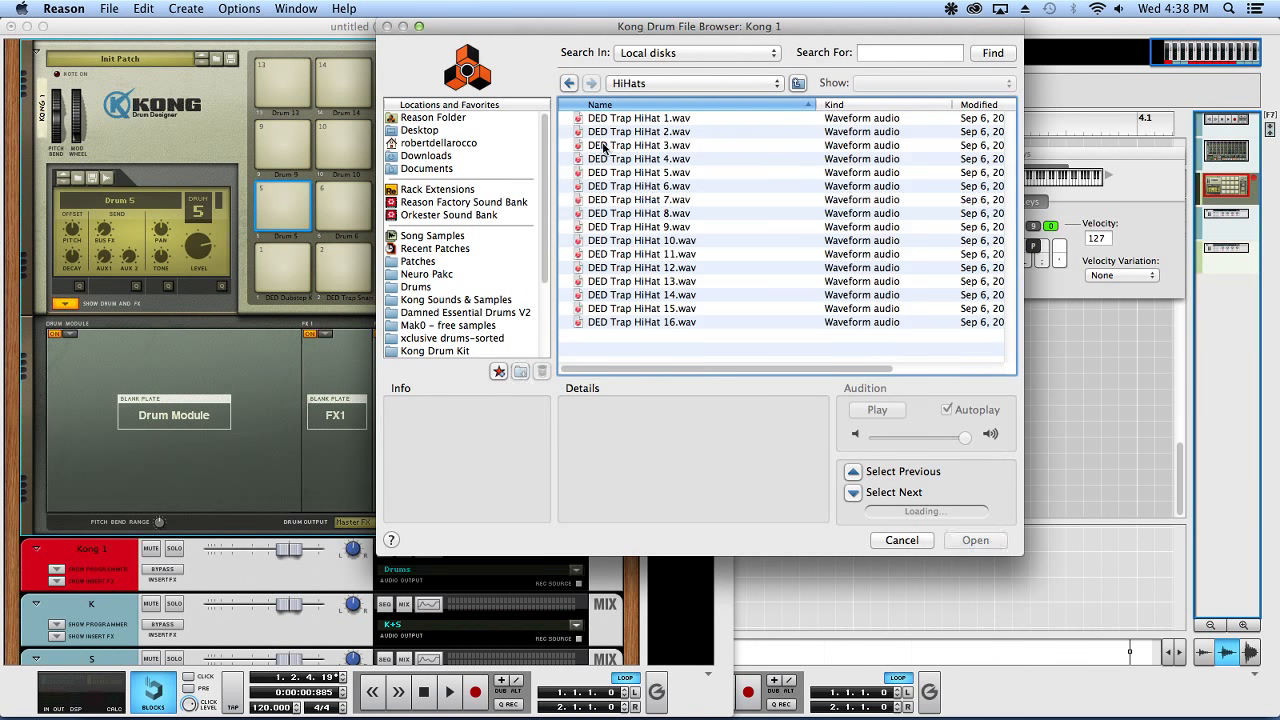
{"action": "left_click", "coordinate": [700, 199]}
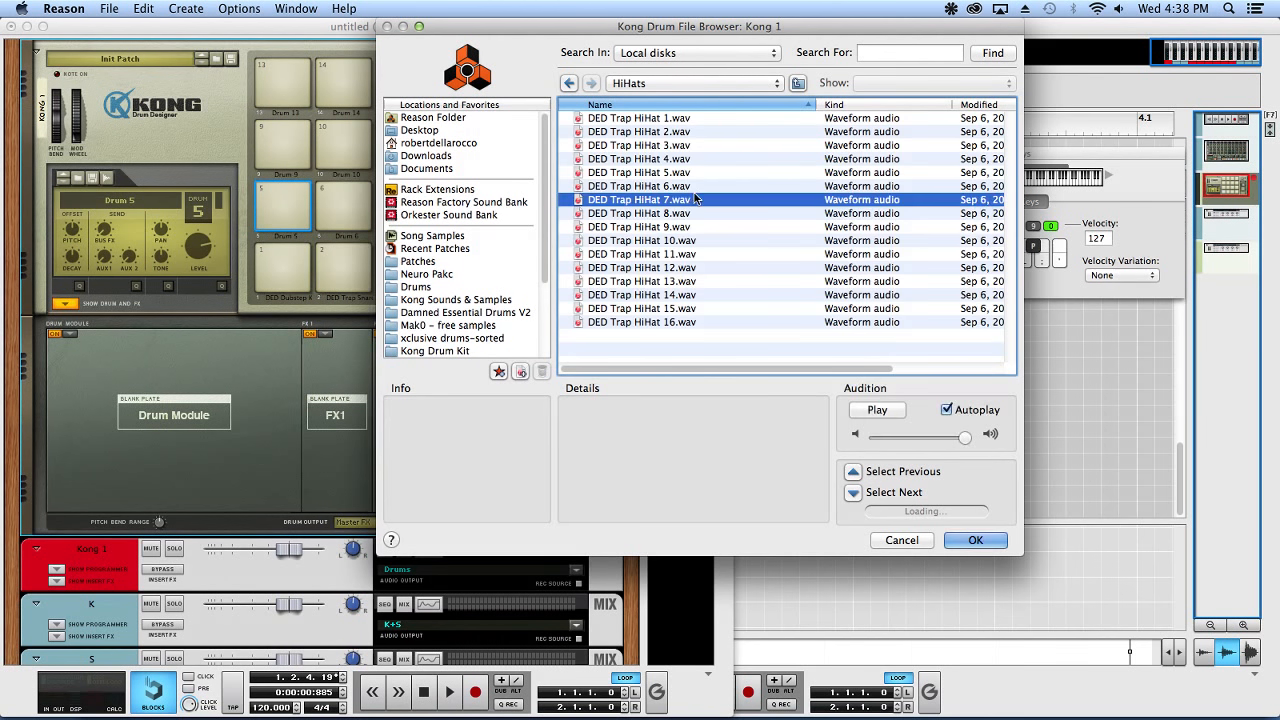
{"action": "left_click", "coordinate": [992, 538]}
{"action": "left_click", "coordinate": [290, 207]}
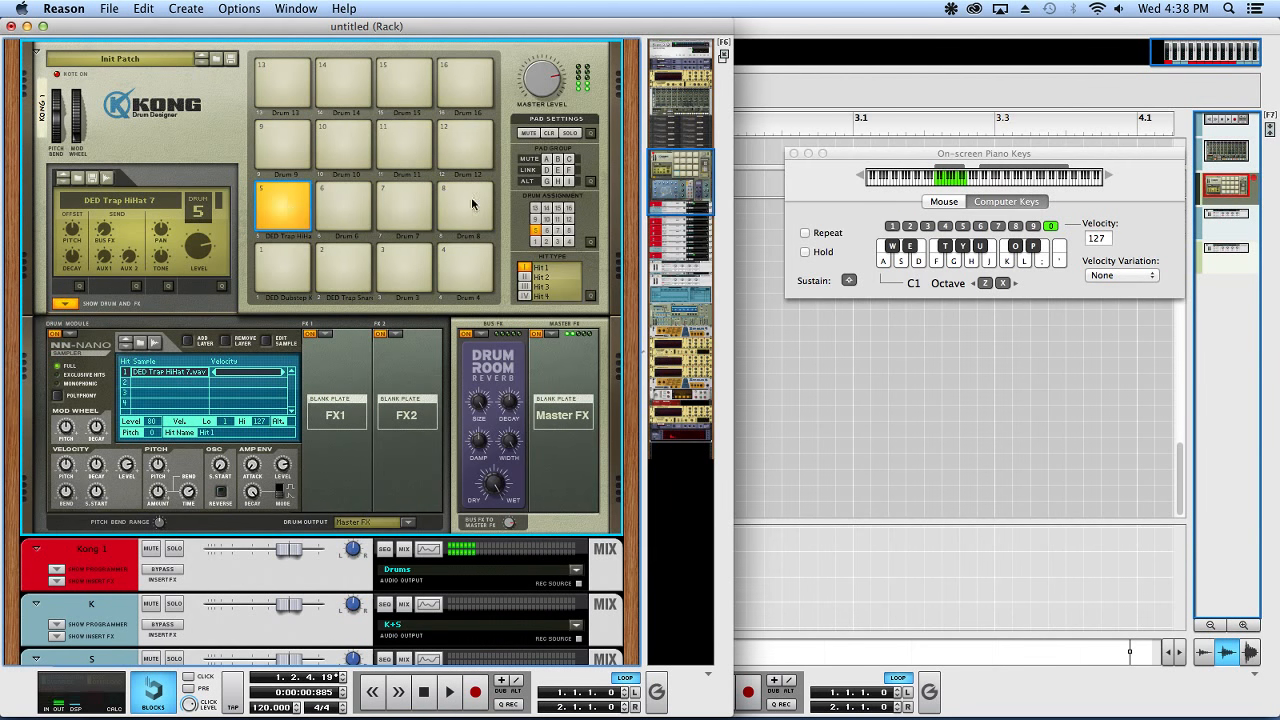
- Add a second note lane with a one-bar clip on Kong 1 and place a 1/16 hi-hat note at 1.1.1
{"action": "left_click", "coordinate": [899, 358]}
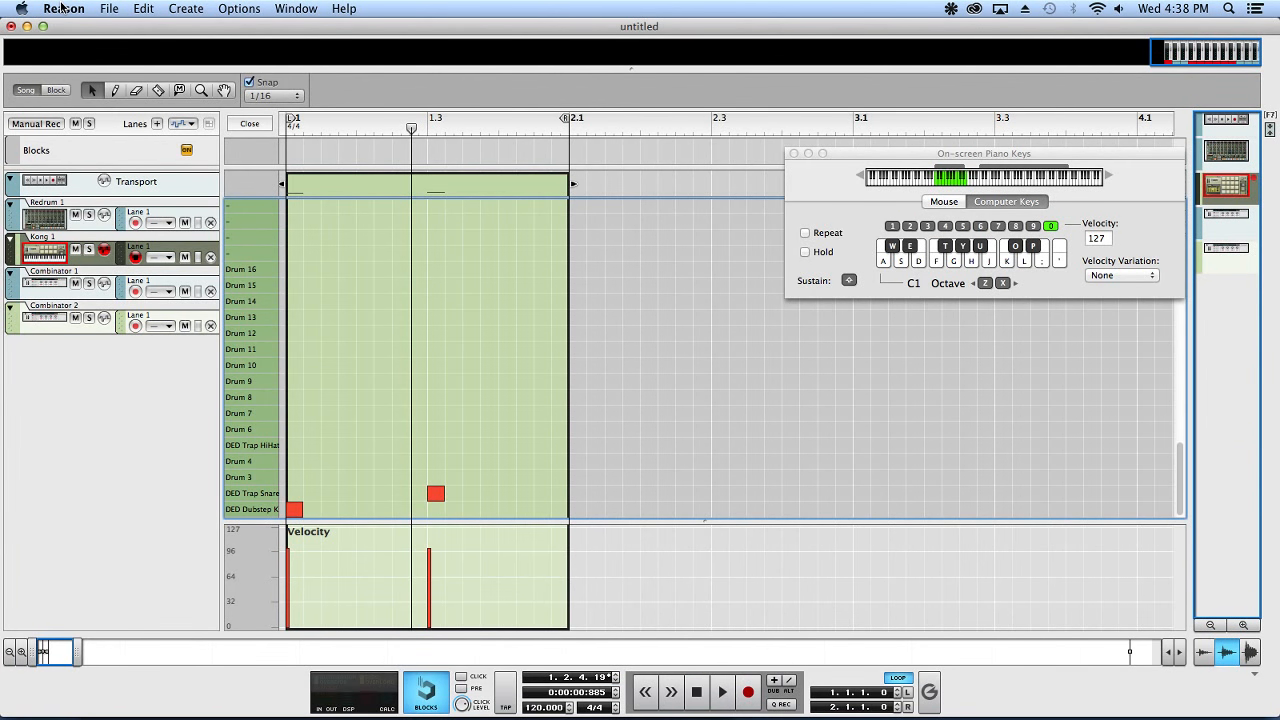
{"action": "key", "text": "comma"}
{"action": "double_click", "coordinate": [296, 445]}
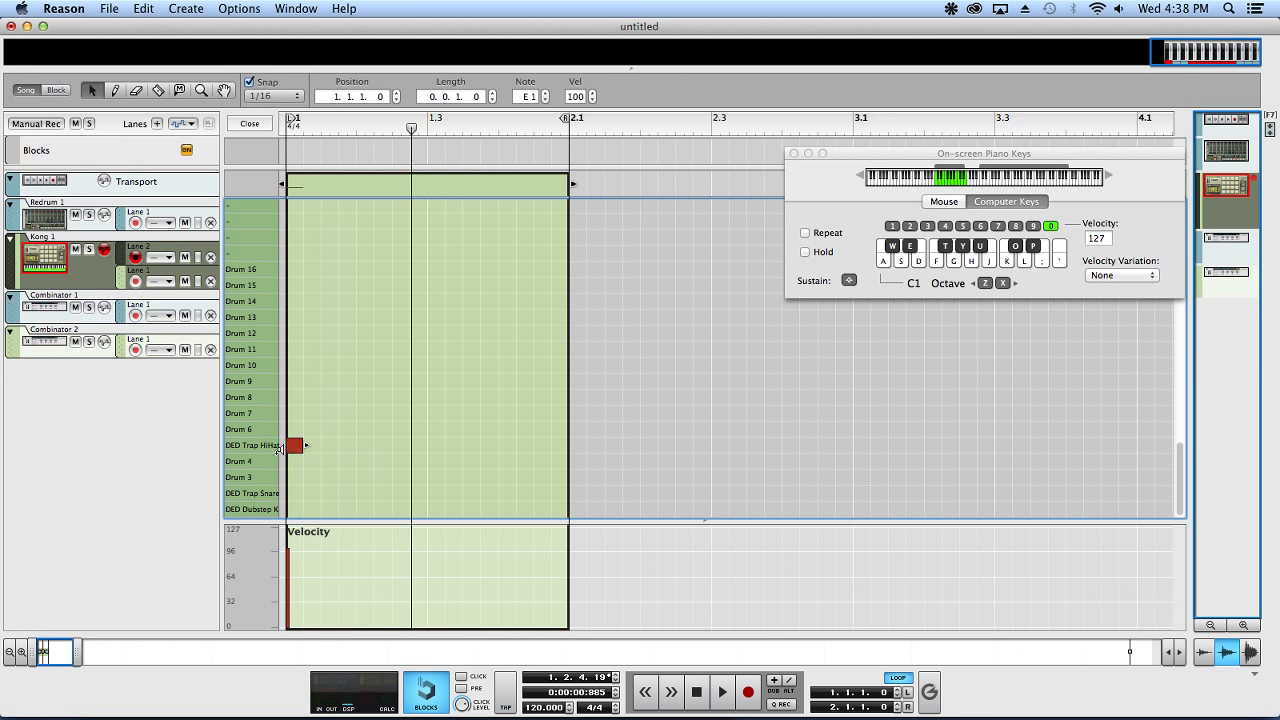
- Duplicate the hi-hat note until 1/16 notes fill the whole bar, and play the beat
{"action": "key", "text": "super+d"}
{"action": "key", "text": "super+d"}
{"action": "key", "text": "super+d"}
{"action": "key", "text": "super+d"}
{"action": "key", "text": "super+d"}
{"action": "key", "text": "super+d"}
{"action": "key", "text": "super+d"}
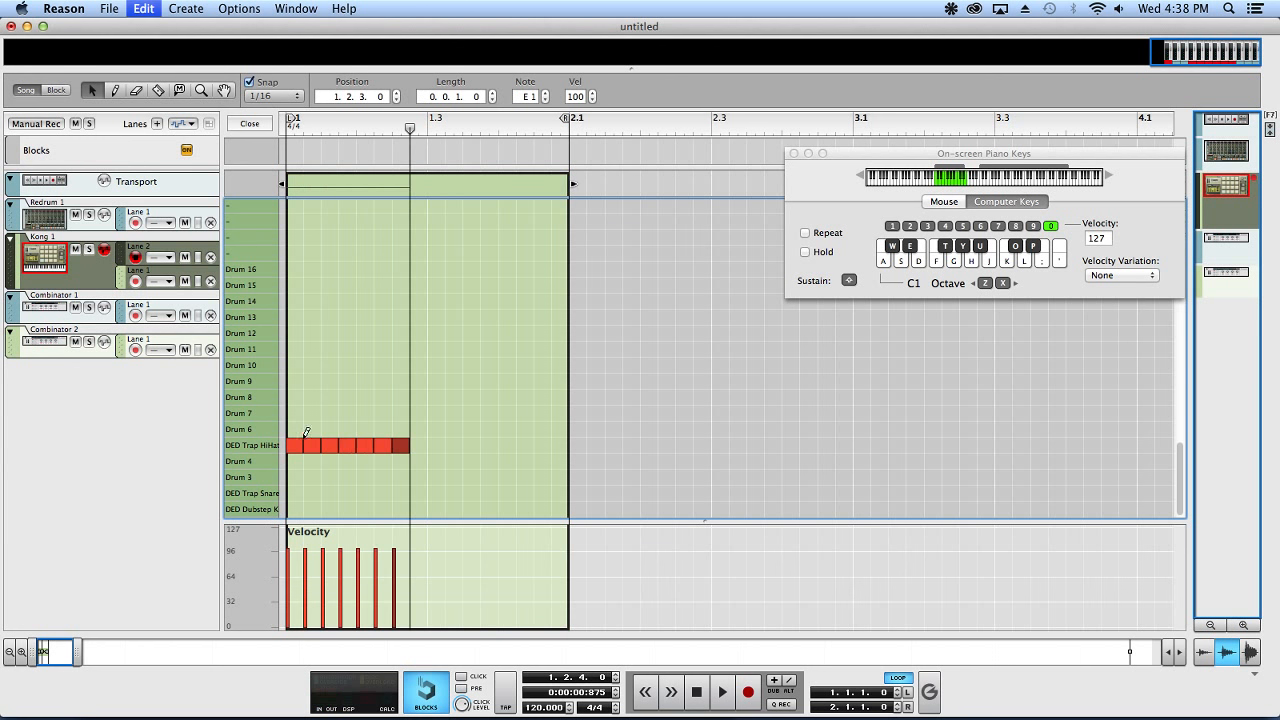
{"action": "key", "text": "super+a"}
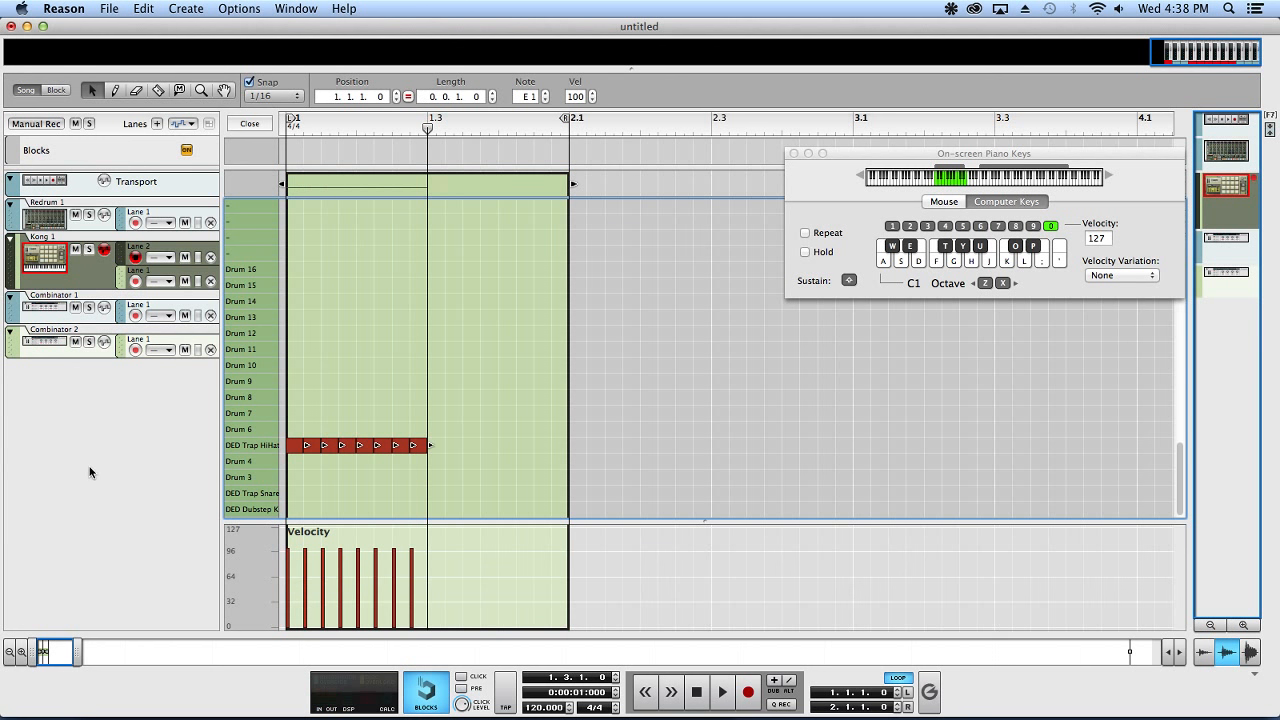
{"action": "key", "text": "super+d"}
{"action": "key", "text": "space"}
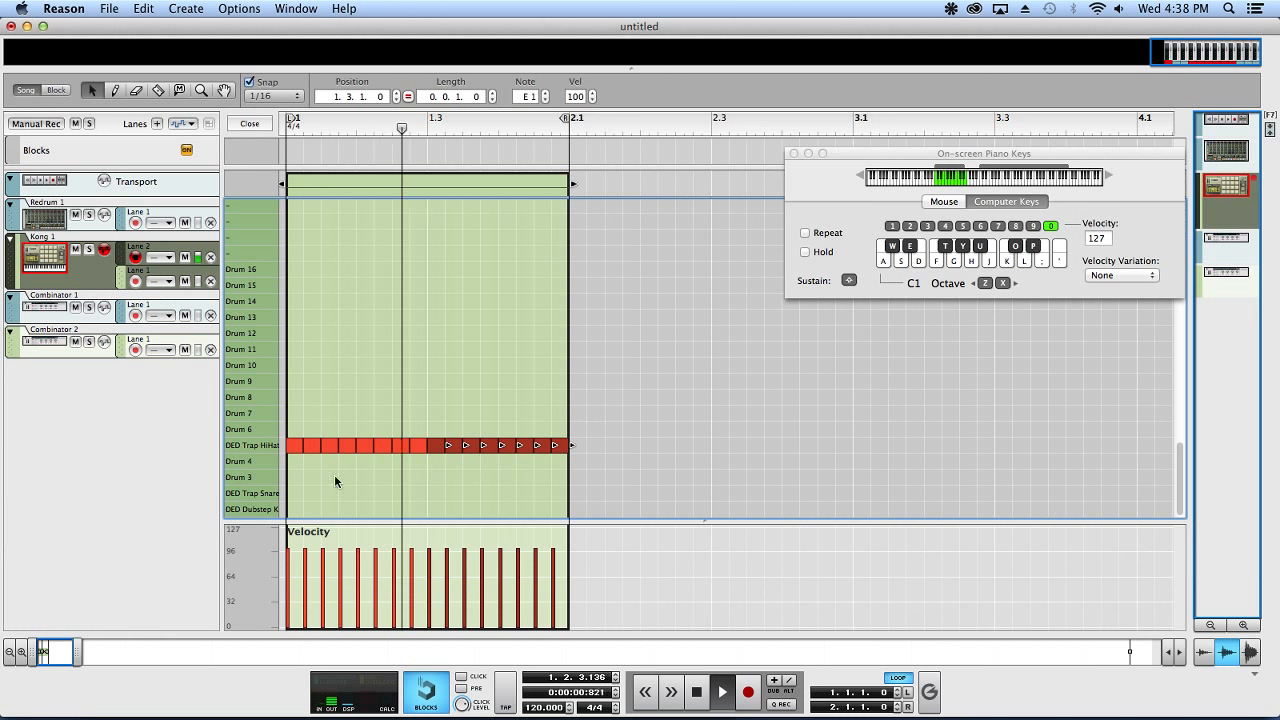
- Set the tempo to 150 BPM and select the Combinator 2 bass track in the sequencer
{"action": "left_click_drag", "start_coordinate": [536, 708], "coordinate": [537, 608]}
{"action": "key", "text": "F6"}
{"action": "scroll", "coordinate": [625, 495], "scroll_direction": "down", "scroll_amount": 15}
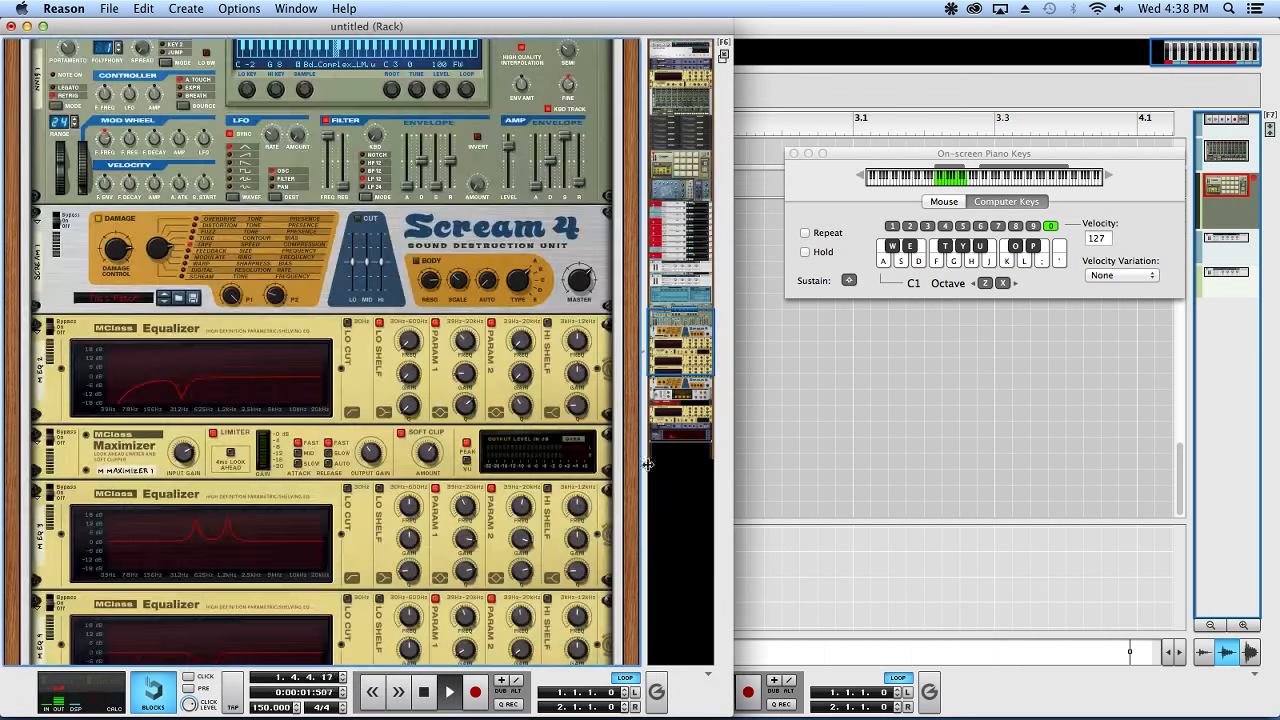
{"action": "key", "text": "F7"}
{"action": "key", "text": "Escape"}
{"action": "left_click", "coordinate": [28, 349]}
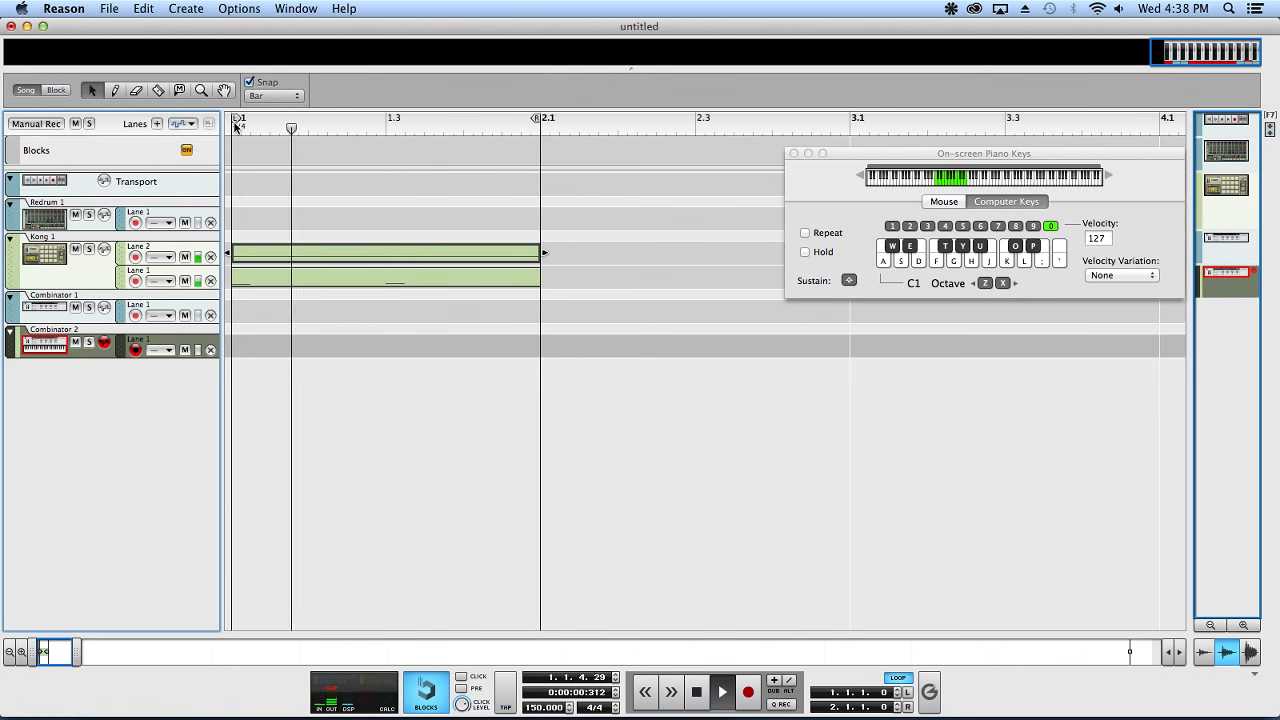
- Set the snap to 1/8 and draw a 1/8-long clip at 1.1.1 on the Combinator 2 track
{"action": "left_click", "coordinate": [280, 96]}
{"action": "left_click", "coordinate": [262, 160]}
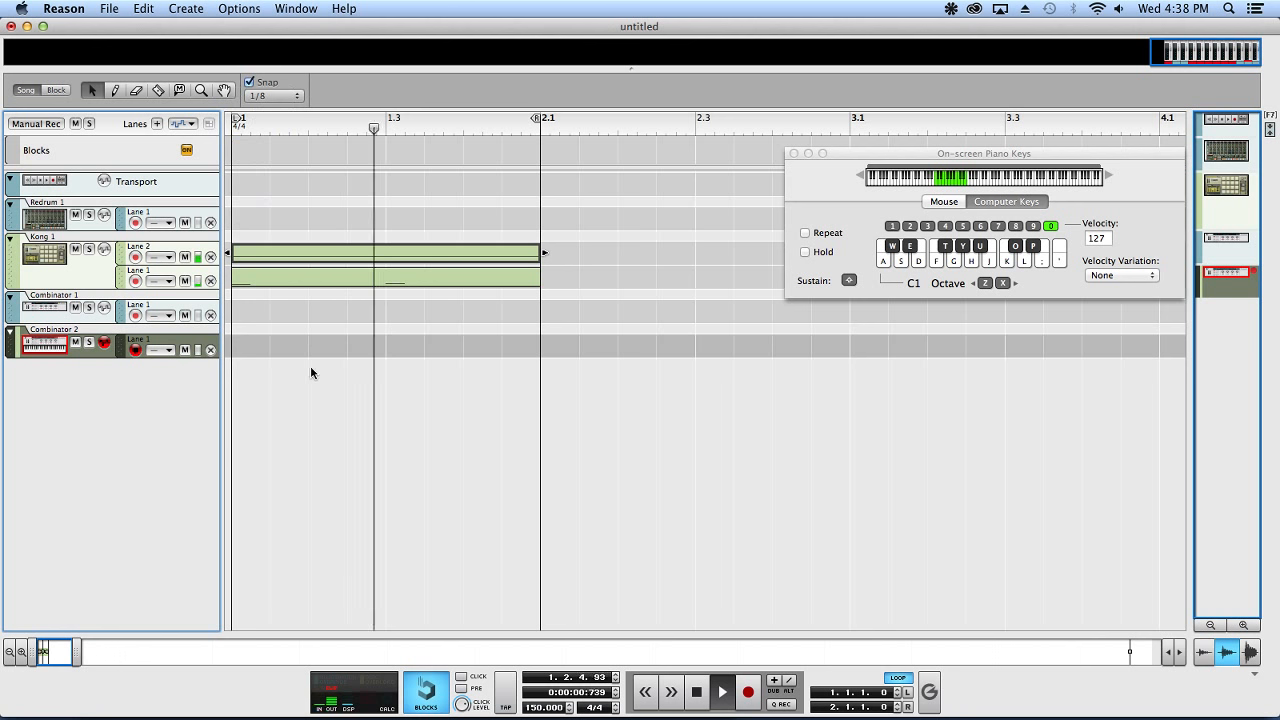
{"action": "left_click_drag", "start_coordinate": [236, 346], "coordinate": [265, 346]}
{"action": "double_click", "coordinate": [258, 346]}
- Audition low bass keys in the clip's piano roll and draw an E1 note at 1.1.1 with length 0.0.2.0
{"action": "scroll", "coordinate": [348, 447], "scroll_direction": "up", "scroll_amount": 5}
{"action": "scroll", "coordinate": [348, 448], "scroll_direction": "left", "scroll_amount": 3}
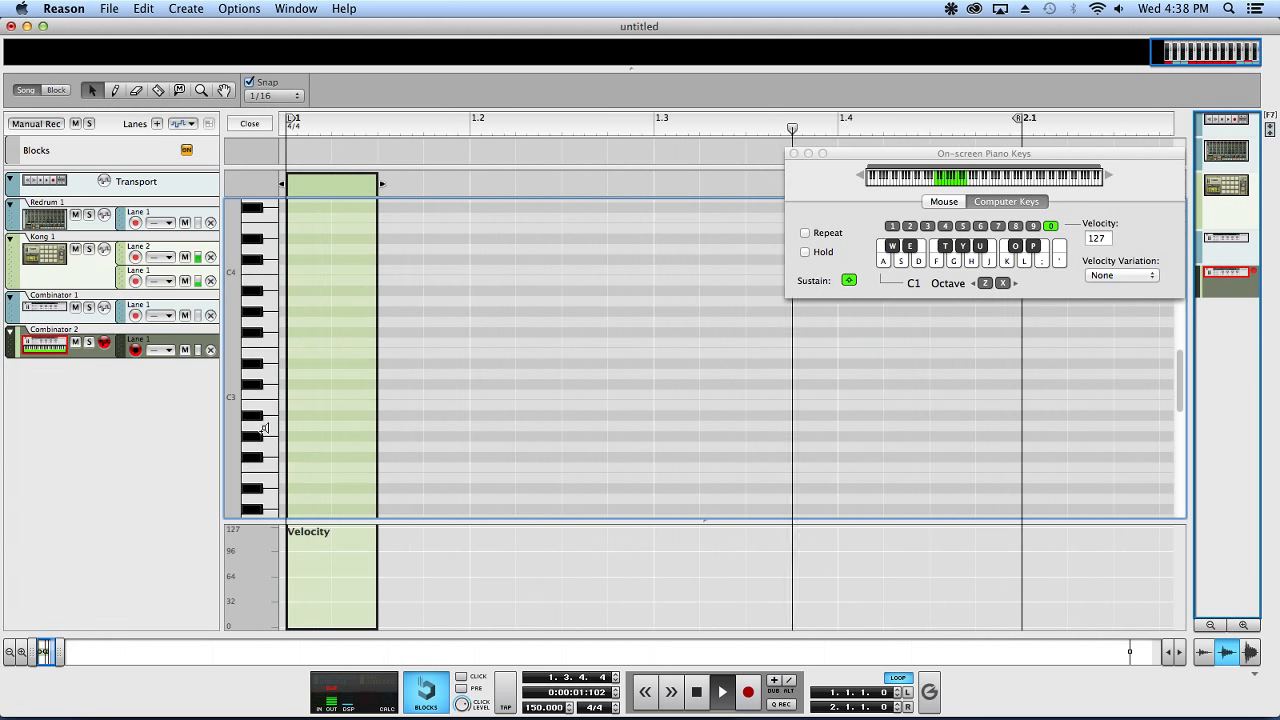
{"action": "scroll", "coordinate": [348, 448], "scroll_direction": "down", "scroll_amount": 4}
{"action": "left_click", "coordinate": [260, 457]}
{"action": "left_click", "coordinate": [255, 367]}
{"action": "scroll", "coordinate": [255, 367], "scroll_direction": "down", "scroll_amount": 3}
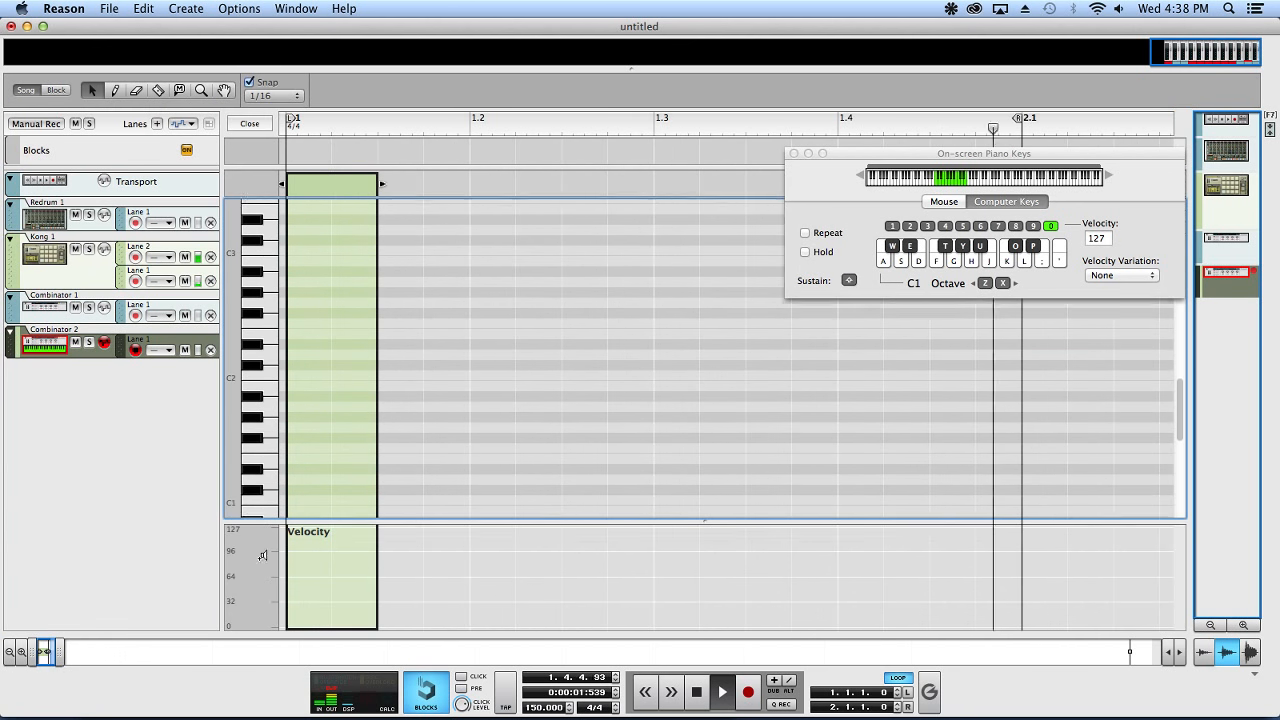
{"action": "left_click", "coordinate": [265, 445]}
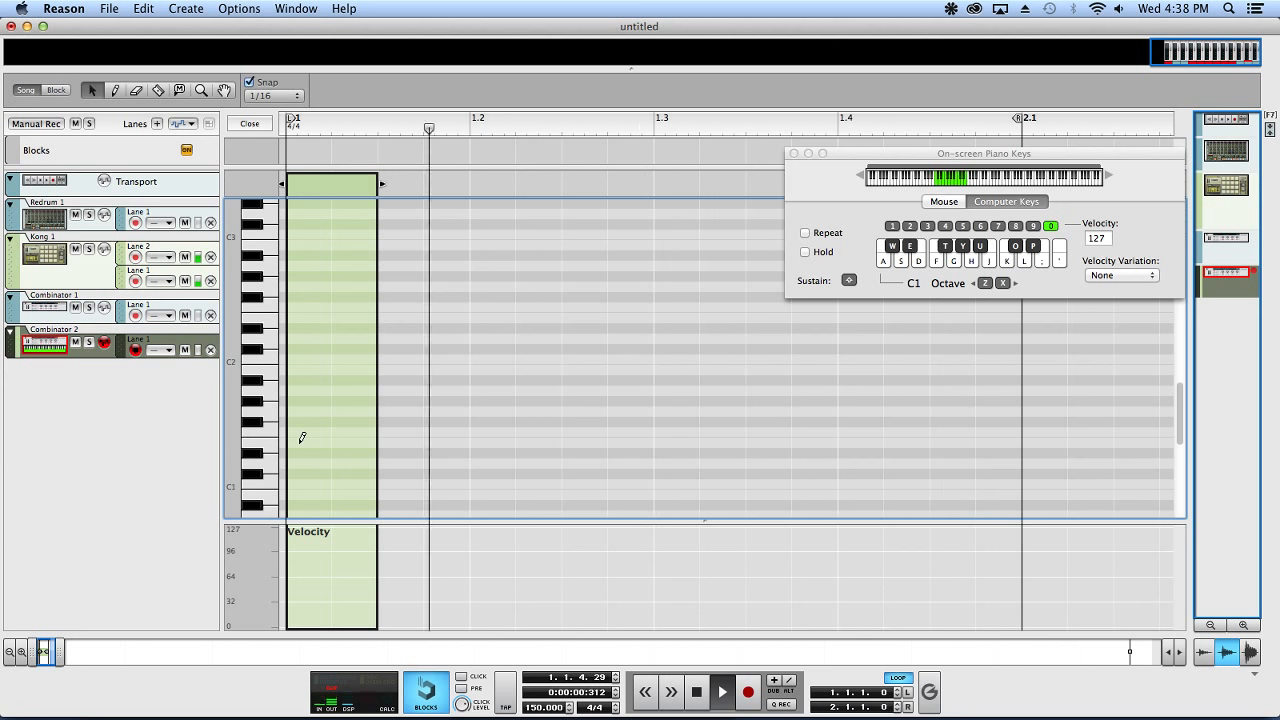
{"action": "left_click_drag", "start_coordinate": [297, 442], "coordinate": [340, 442]}
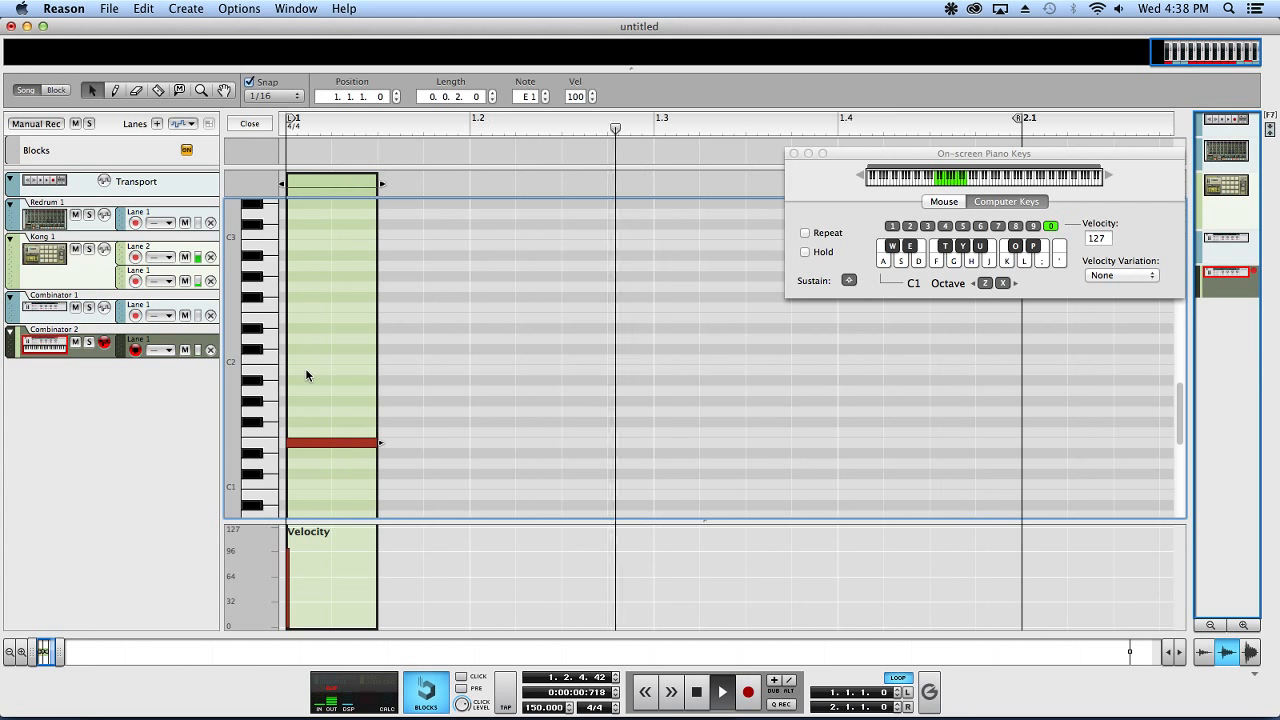
- Draw a two-beat Combinator 2 clip at 1.2.1 with E1 at 1.2.1, G1 at 1.2.3 and E1 at 1.3.1
{"action": "key", "text": "super+e"}
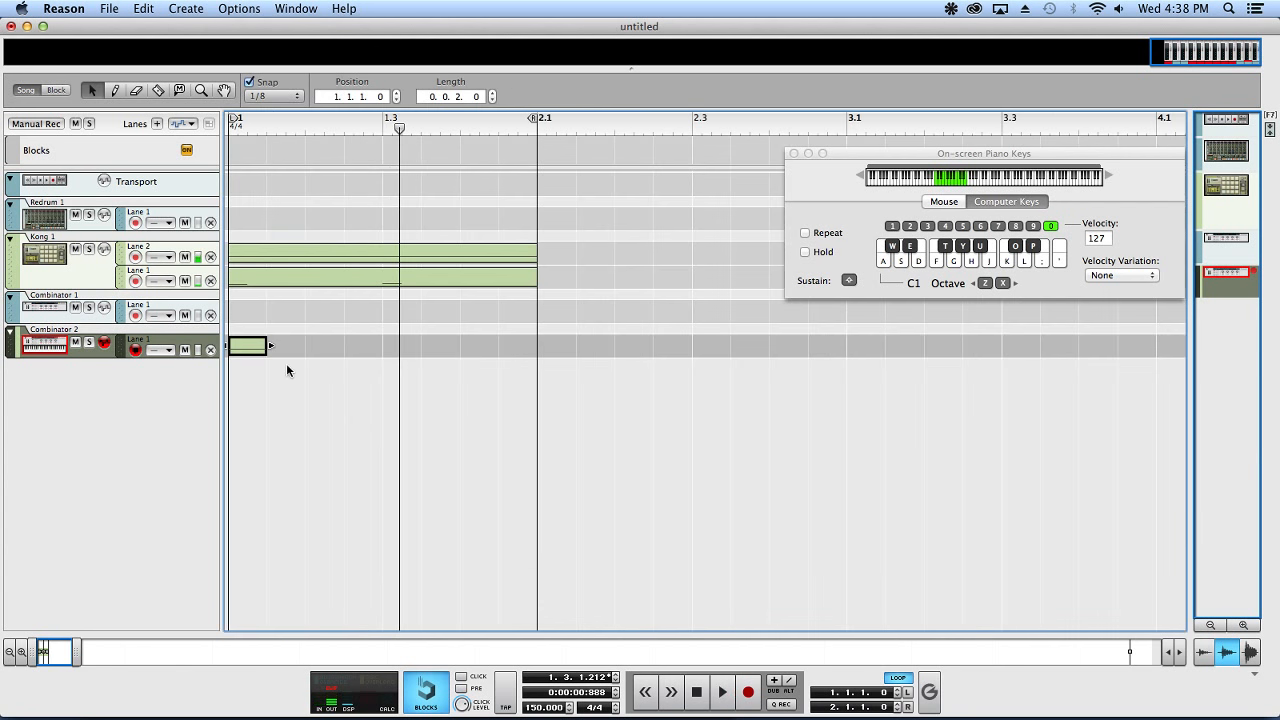
{"action": "left_click_drag", "start_coordinate": [281, 362], "coordinate": [428, 347]}
{"action": "key", "text": "super+e"}
{"action": "left_click_drag", "start_coordinate": [525, 444], "coordinate": [743, 447]}
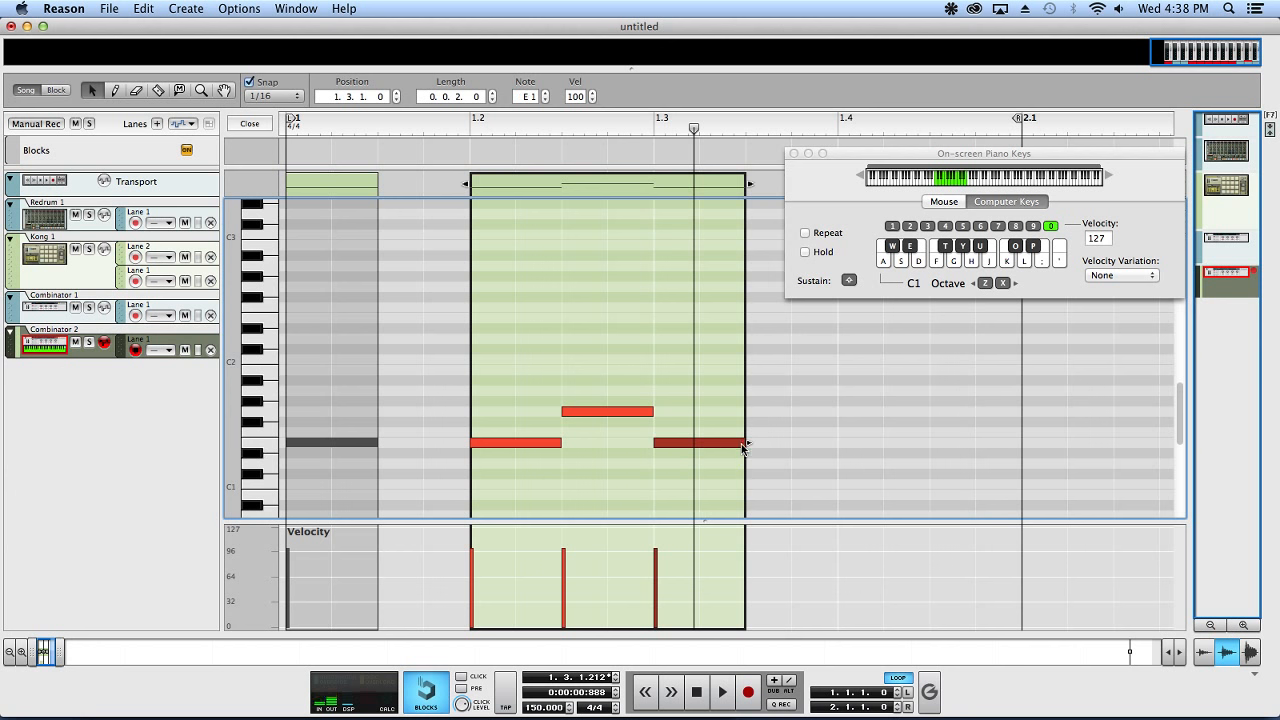
{"action": "key", "text": "super+e"}
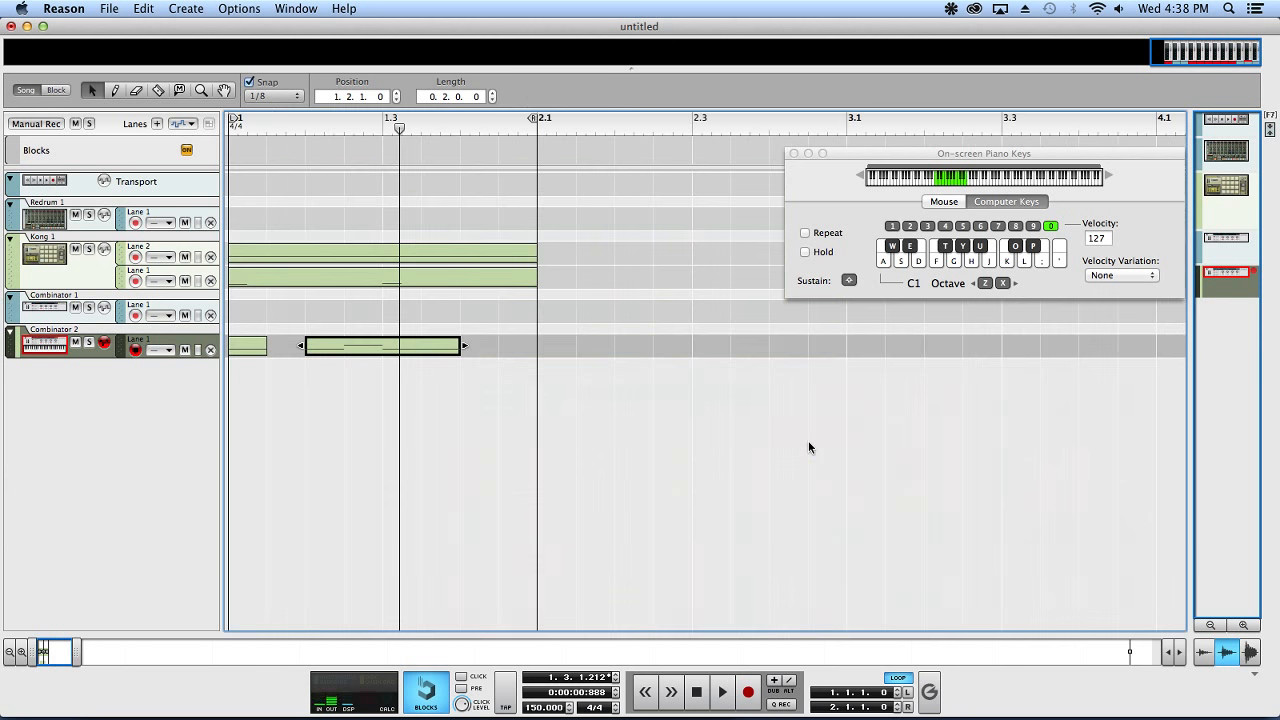
- Draw a one-beat Combinator 2 clip at 1.4.1 with 1/8 notes A1 at 1.4.1 and B1 at 1.4.3
{"action": "left_click", "coordinate": [489, 346]}
{"action": "key", "text": "super+e"}
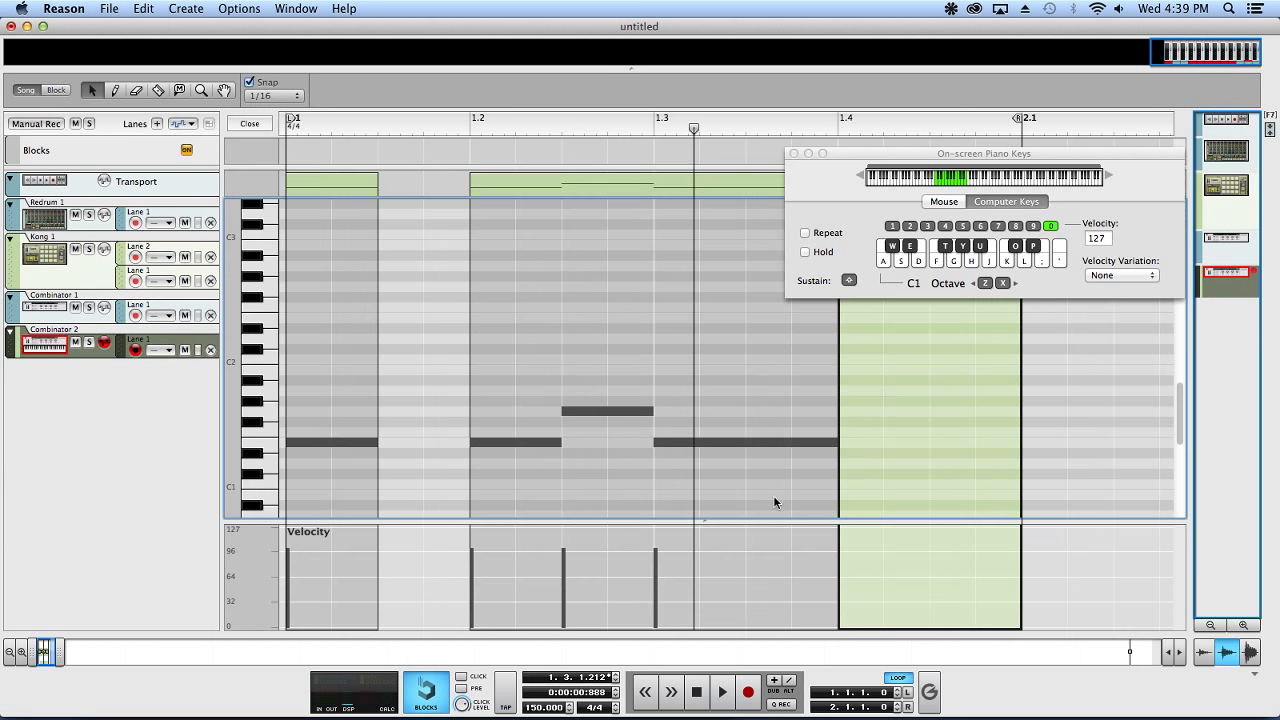
{"action": "left_click_drag", "start_coordinate": [858, 412], "coordinate": [981, 390]}
{"action": "mouse_move", "coordinate": [981, 366]}
{"action": "left_mouse_down"}
{"action": "mouse_move", "coordinate": [896, 435]}
{"action": "mouse_move", "coordinate": [894, 391]}
{"action": "left_mouse_up"}
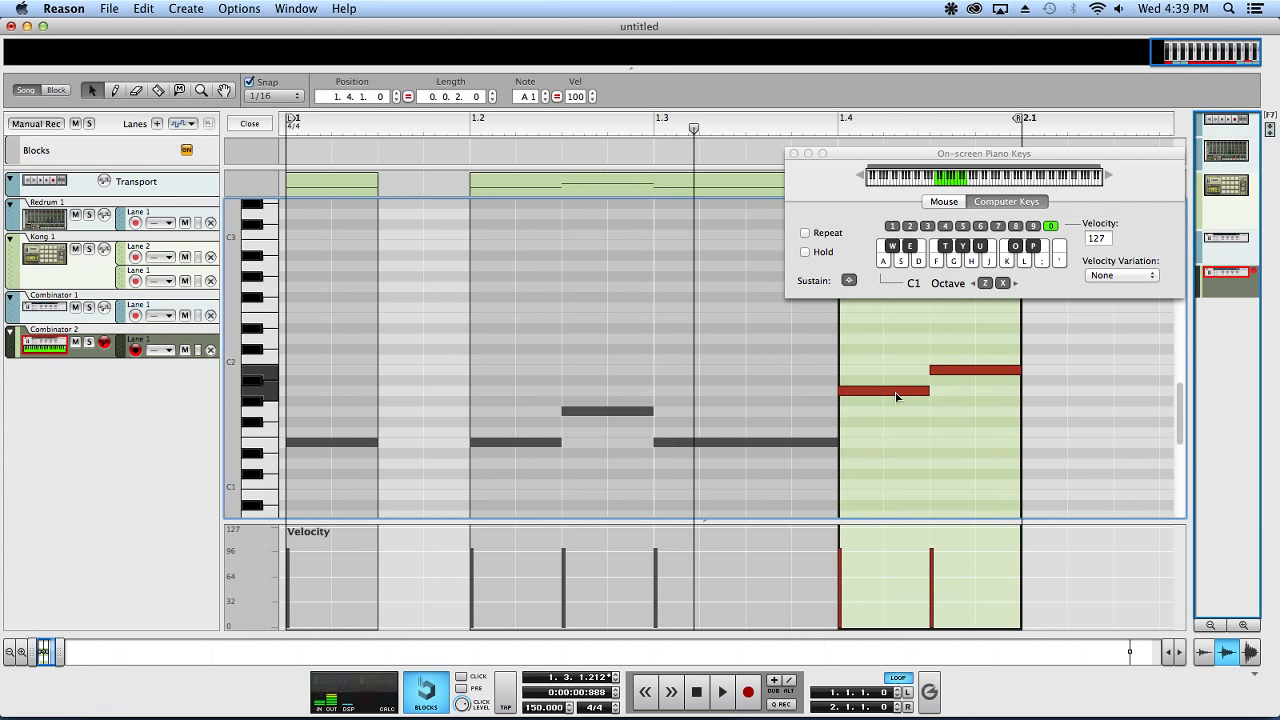
{"action": "key", "text": "super+e"}
- Add a Pitch Bend automation clip for Combinator 2 at 1.3.3, ramping from 0 down to -8192 at 1.4.1, and play it
{"action": "key", "text": "F6"}
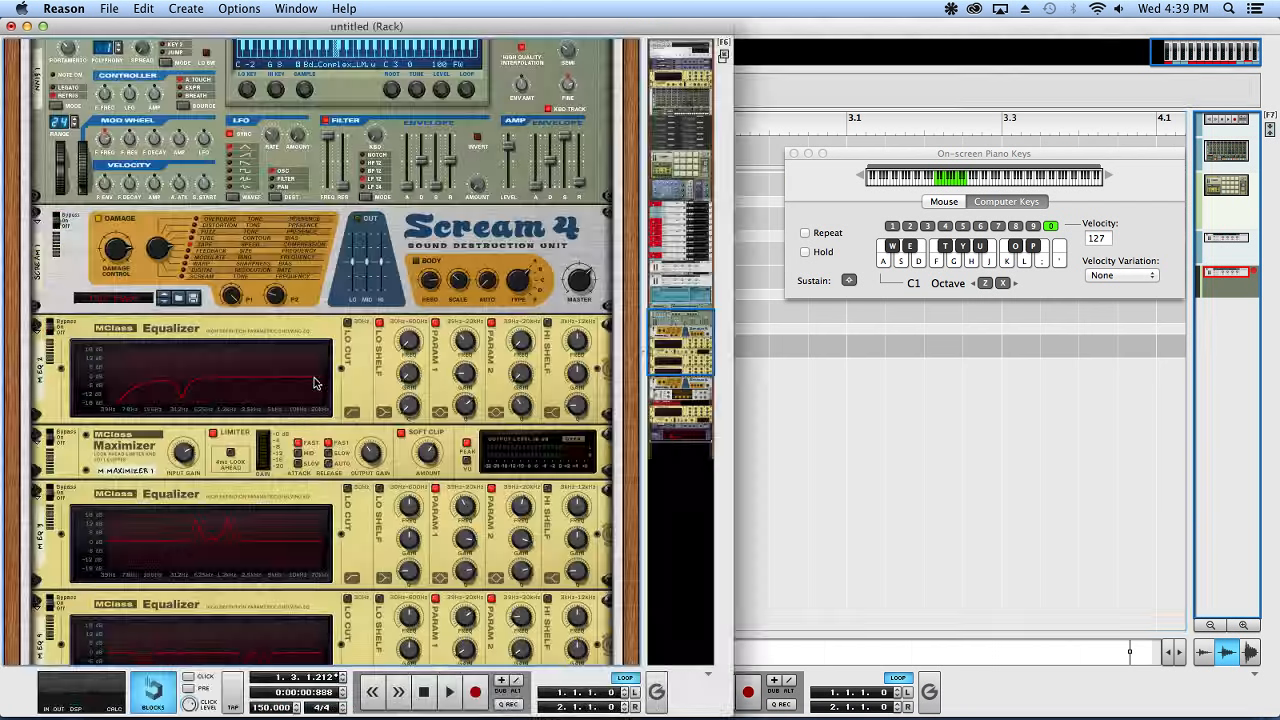
{"action": "scroll", "coordinate": [200, 244], "scroll_direction": "up", "scroll_amount": 10}
{"action": "scroll", "coordinate": [150, 370], "scroll_direction": "down", "scroll_amount": 2}
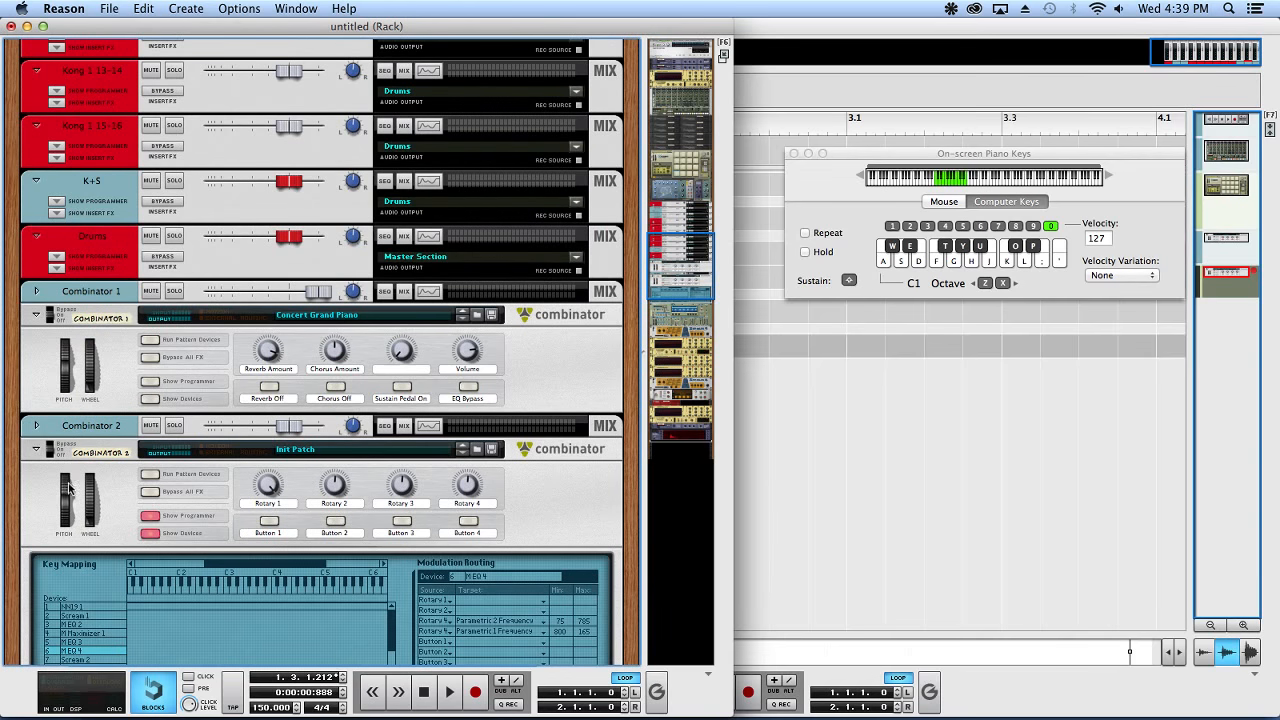
{"action": "key", "text": "F6"}
{"action": "double_click", "coordinate": [446, 371], "text": "super"}
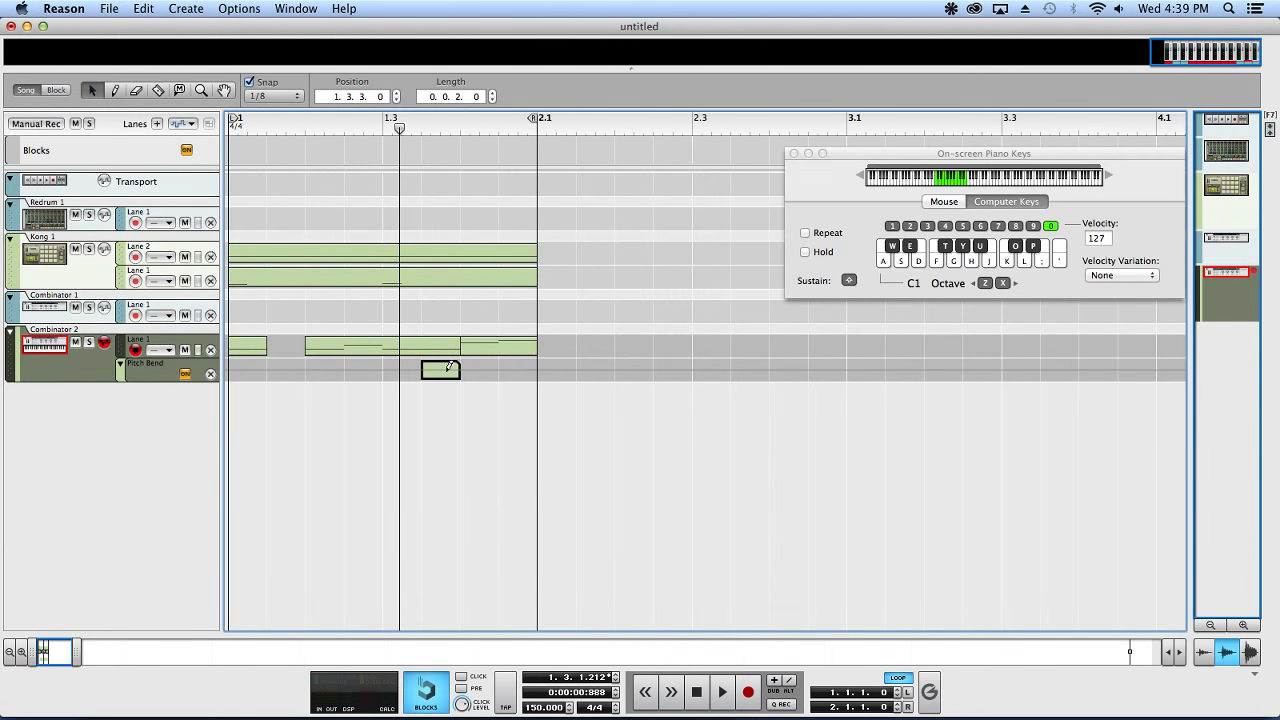
{"action": "left_click", "coordinate": [430, 401]}
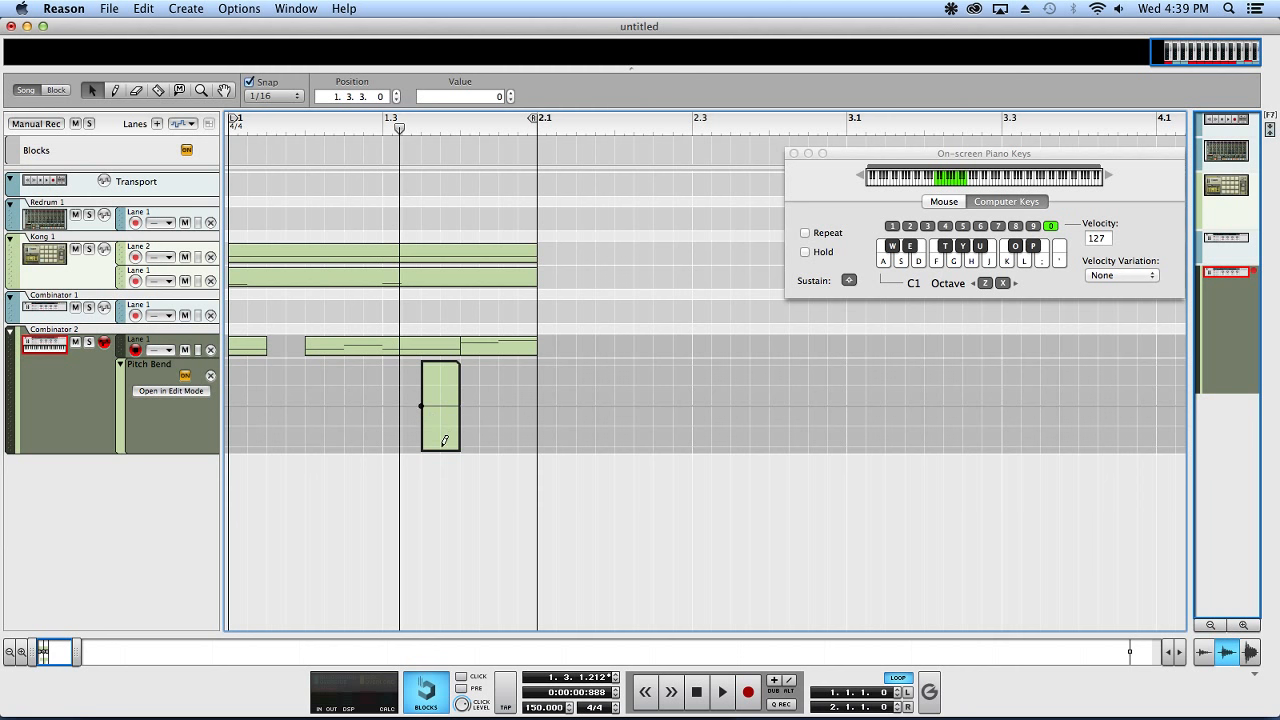
{"action": "key", "text": "space"}
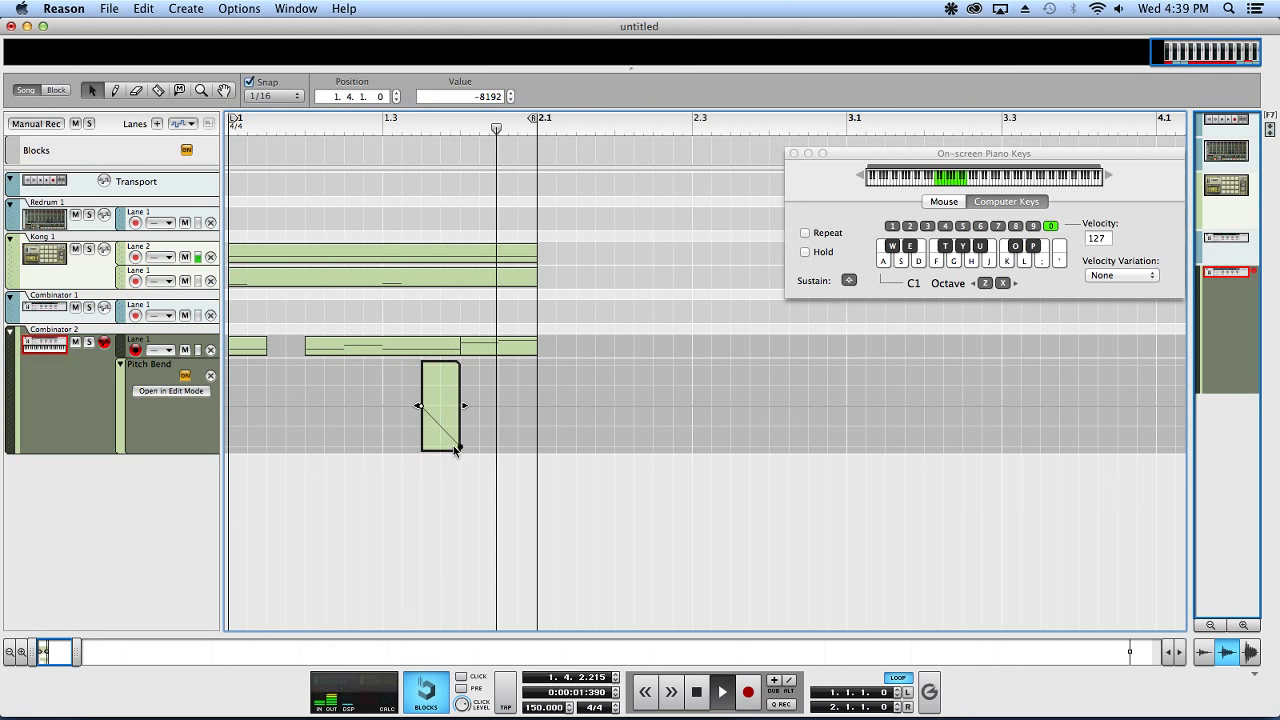
- Create a half-beat Rotary 1 automation clip for Combinator 2 at 1.1.1, falling from maximum to minimum, and duplicate it at 1.1.3
{"action": "key", "text": "F6"}
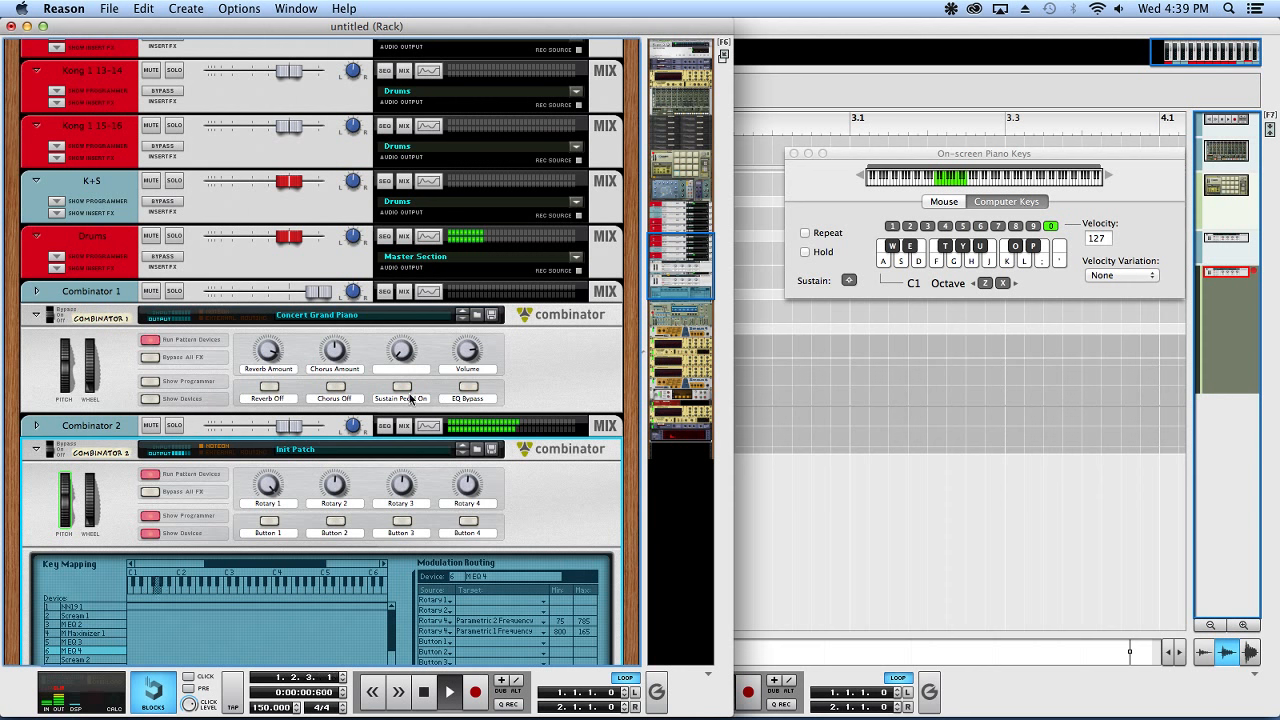
{"action": "key", "text": "F7"}
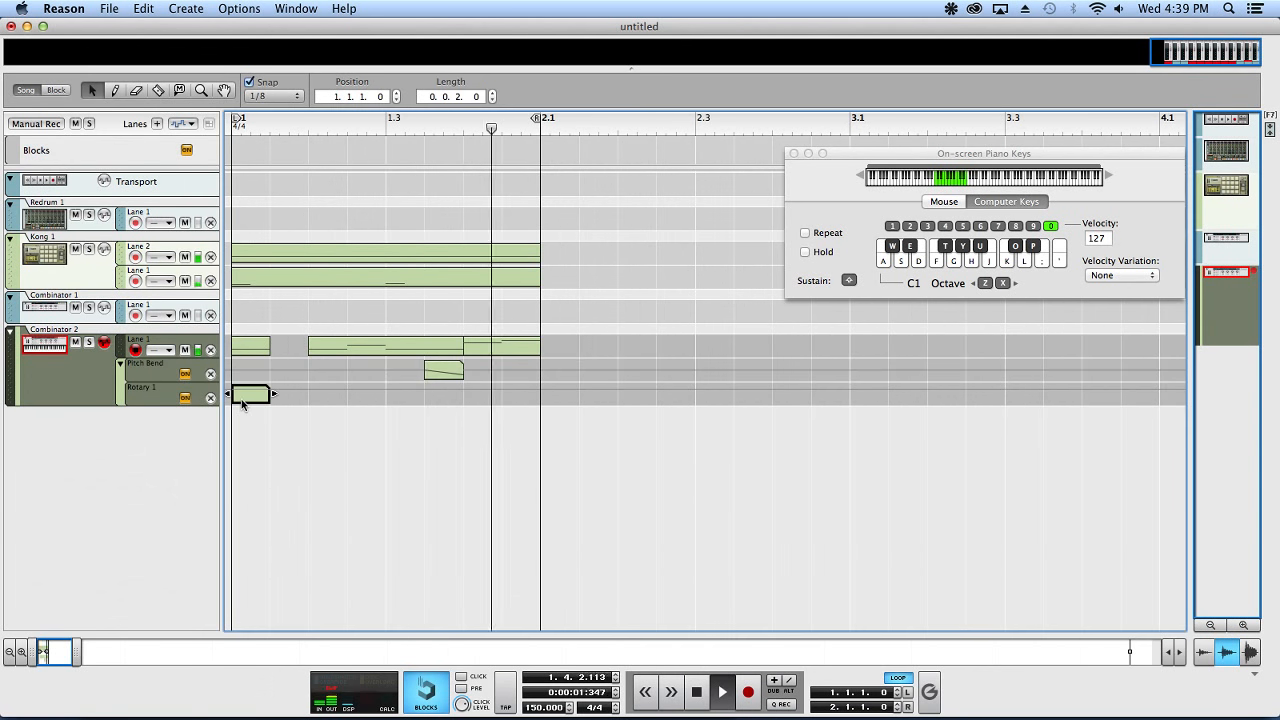
{"action": "double_click", "coordinate": [243, 399]}
{"action": "left_click", "coordinate": [232, 388], "text": "super"}
{"action": "left_click", "coordinate": [251, 461], "text": "super"}
{"action": "left_click_drag", "start_coordinate": [251, 461], "coordinate": [270, 472]}
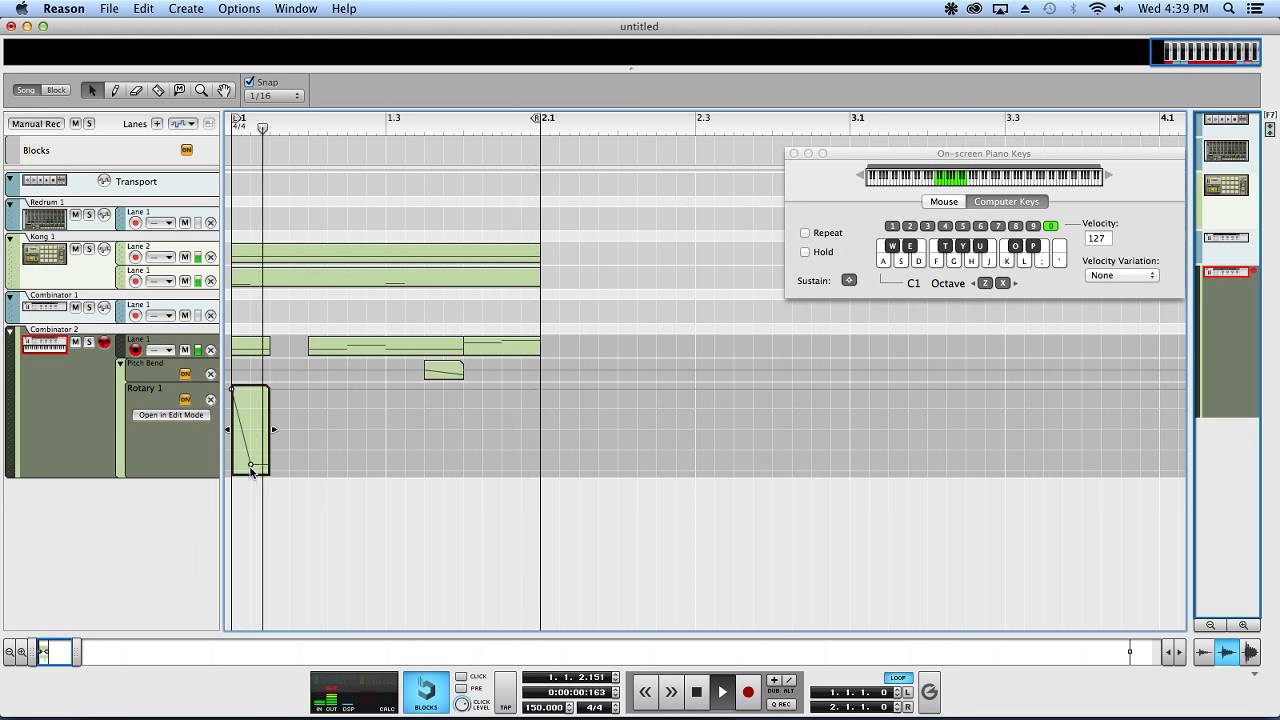
{"action": "left_click", "coordinate": [277, 383]}
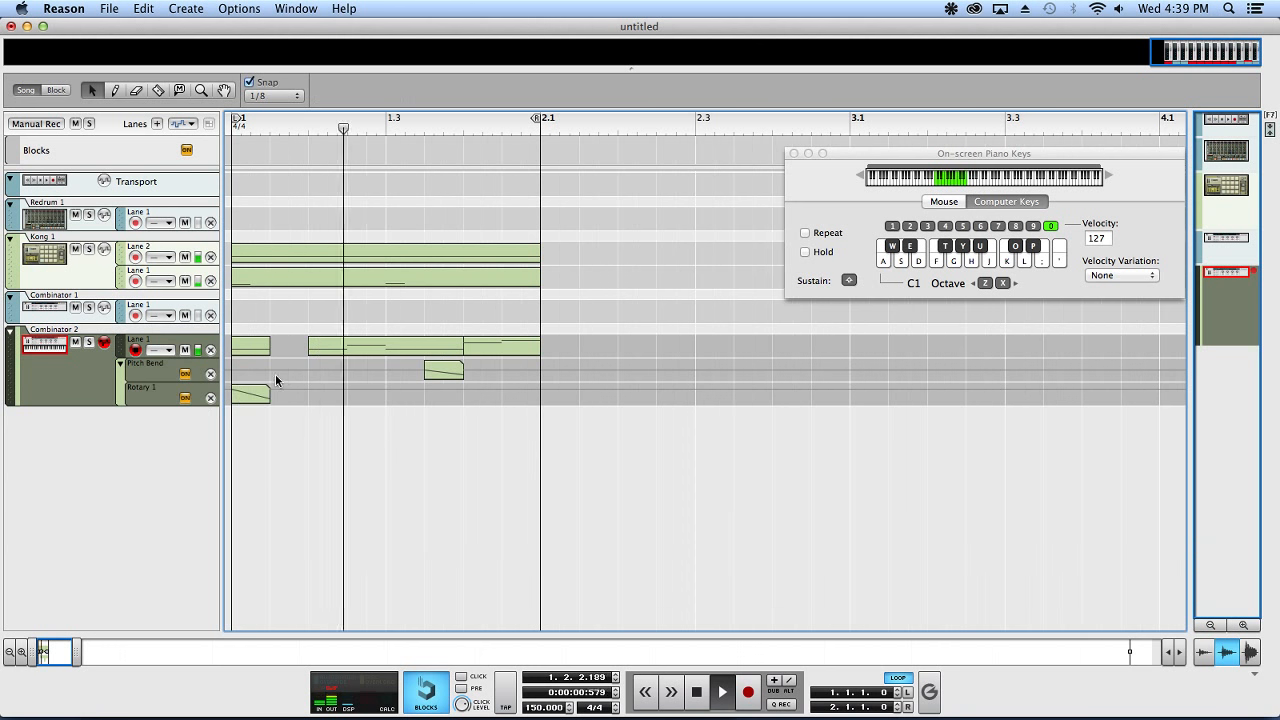
{"action": "left_click_drag", "start_coordinate": [253, 397], "coordinate": [298, 401], "text": "alt"}
{"action": "double_click", "coordinate": [306, 403]}
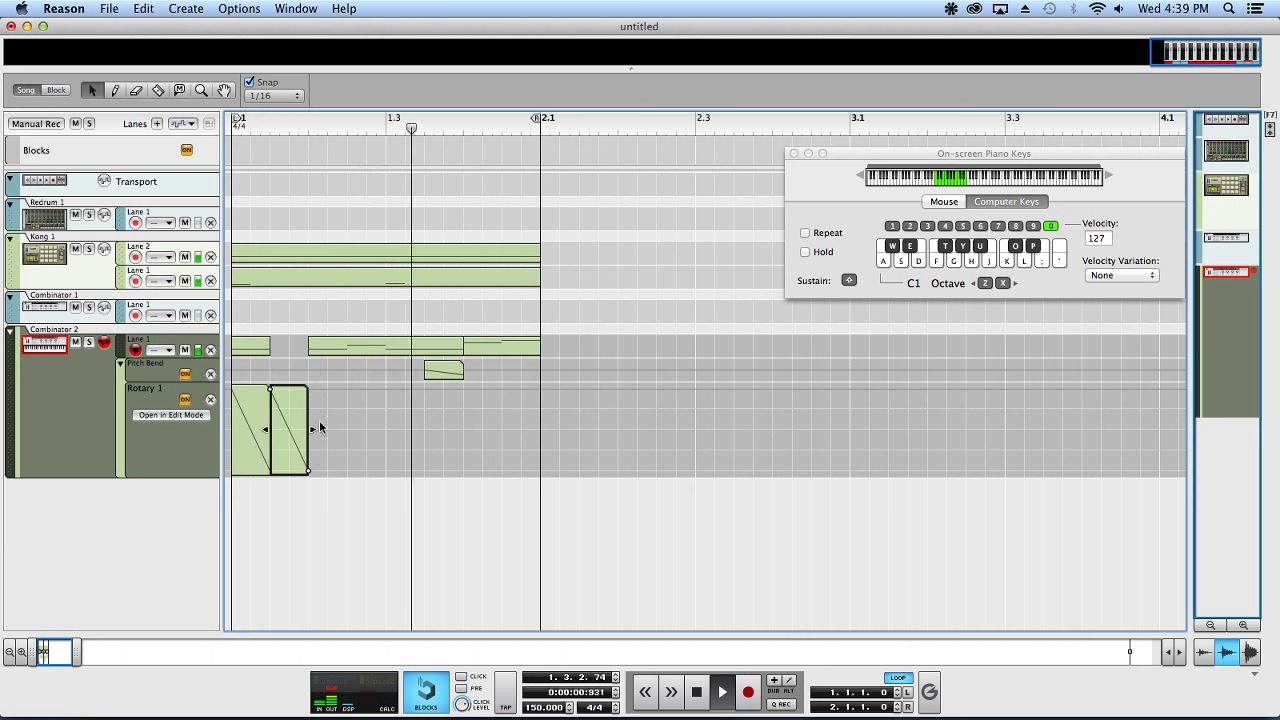
{"action": "left_click", "coordinate": [330, 376], "text": "super"}
{"action": "left_click_drag", "start_coordinate": [329, 377], "coordinate": [325, 402]}
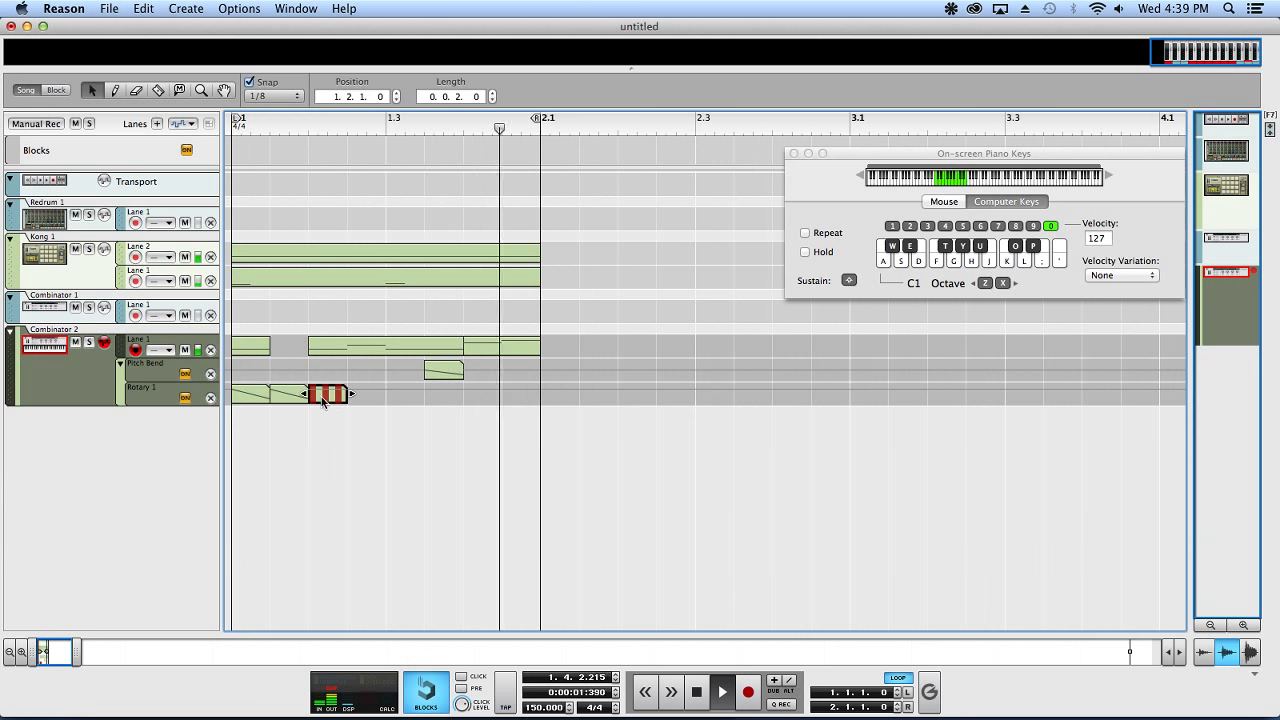
{"action": "key", "text": "Delete"}
- Extend the duplicated Rotary 1 clip to 1.2.3 with the curve rising back up to the top there
{"action": "double_click", "coordinate": [294, 398]}
{"action": "left_click", "coordinate": [346, 388]}
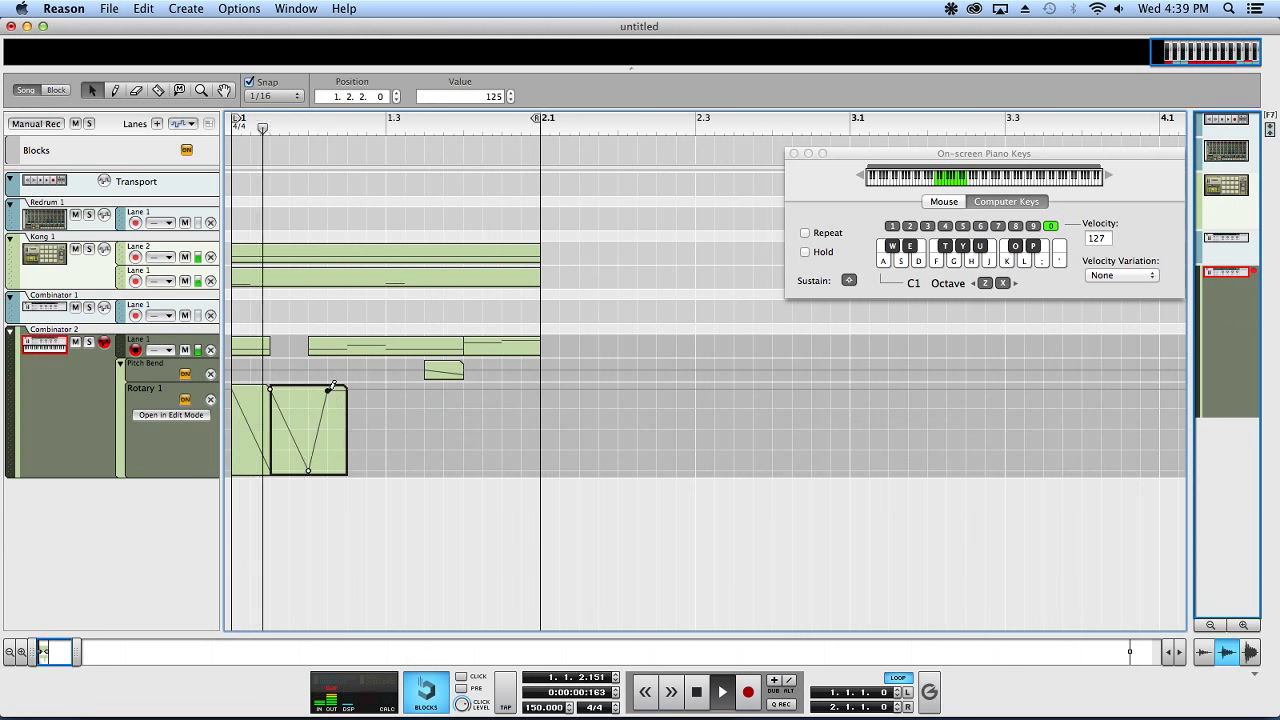
{"action": "left_click", "coordinate": [350, 373]}
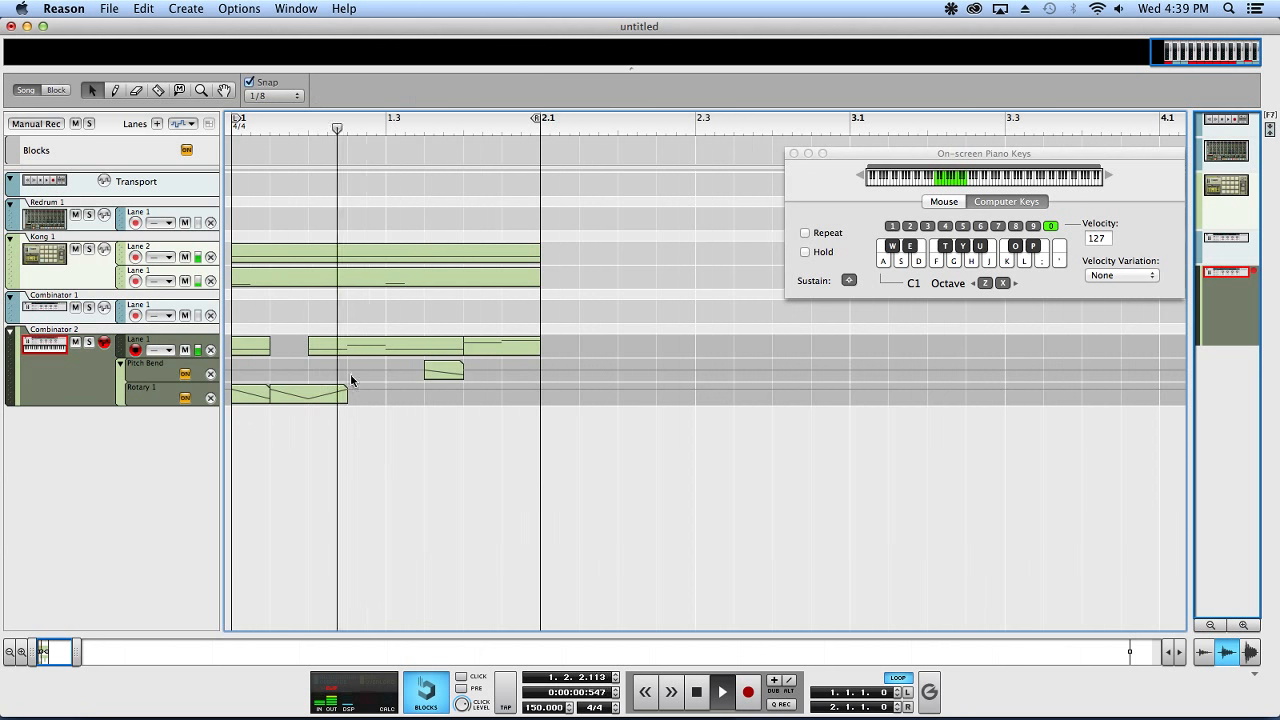
- Stop playback and extend the Rotary 1 clip to 1.4.1, dipping at 1.2.4, reaching 127 at 1.3.1 and falling from 1.3.2 to 0 at 1.3.4
{"action": "key", "text": "space"}
{"action": "left_click", "coordinate": [340, 397]}
{"action": "left_click_drag", "start_coordinate": [348, 396], "coordinate": [380, 397]}
{"action": "double_click", "coordinate": [380, 397]}
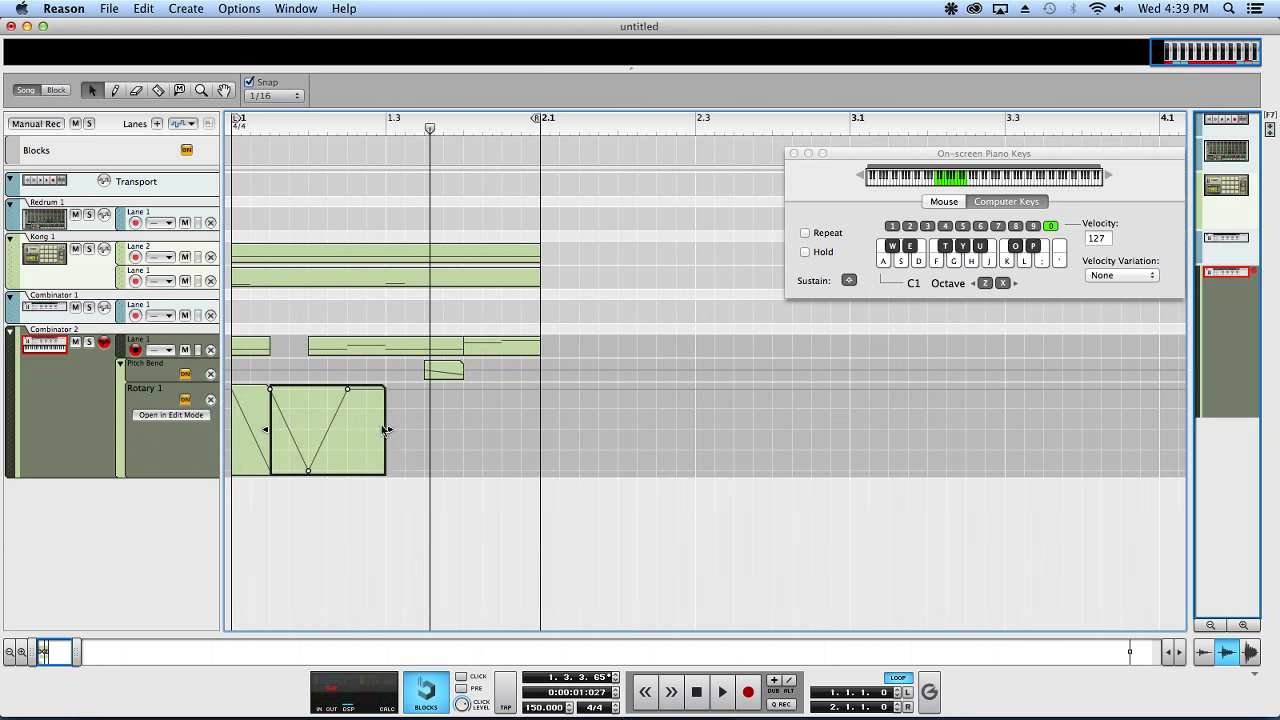
{"action": "left_click", "coordinate": [386, 388]}
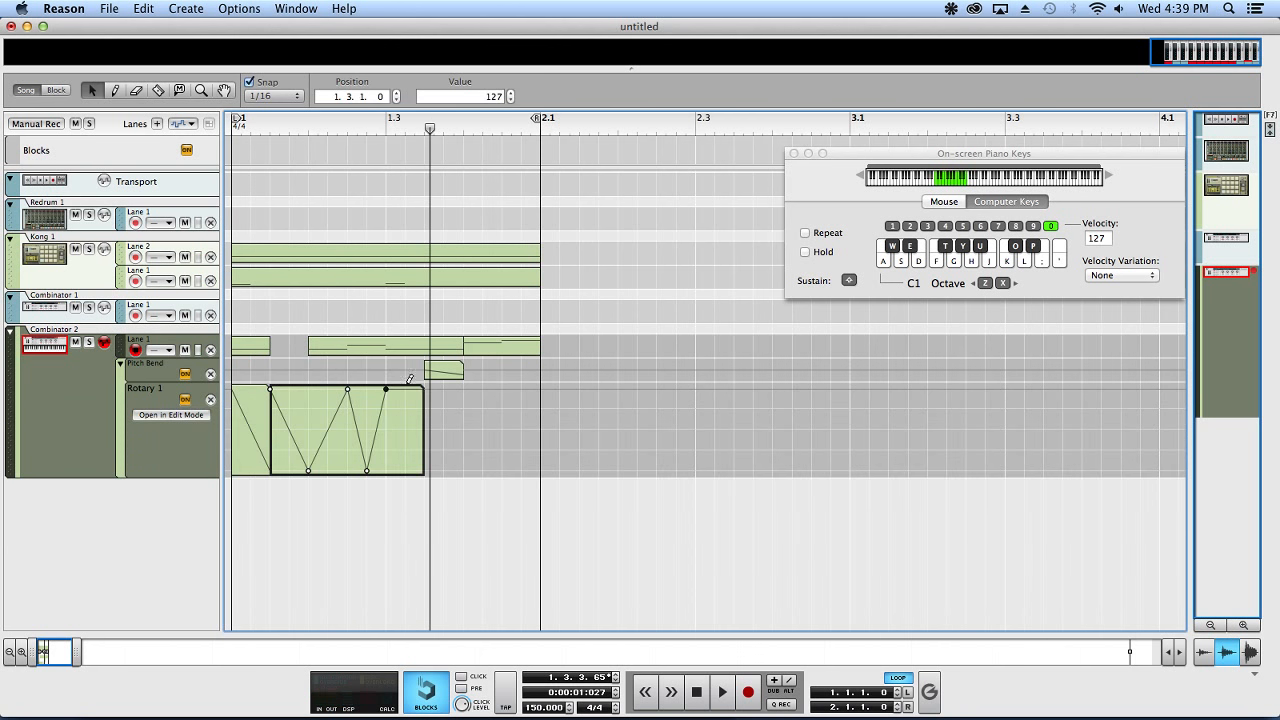
{"action": "left_click", "coordinate": [444, 471]}
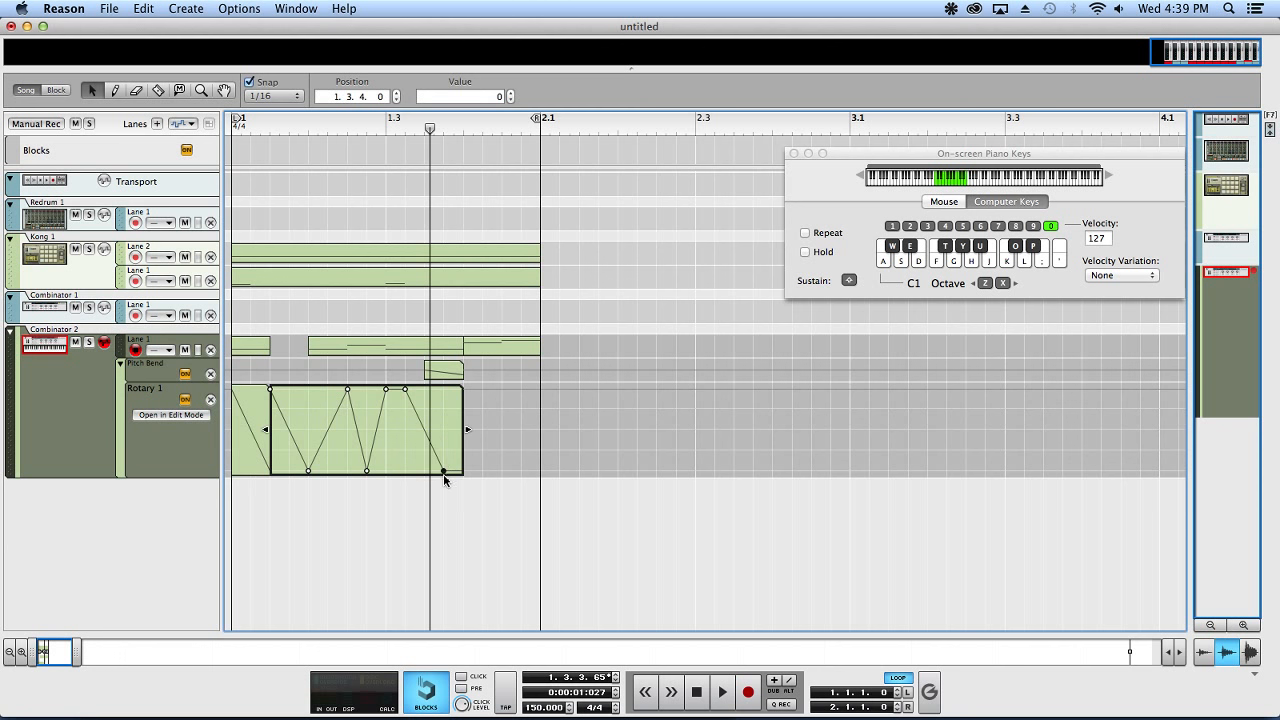
{"action": "double_click", "coordinate": [504, 305]}
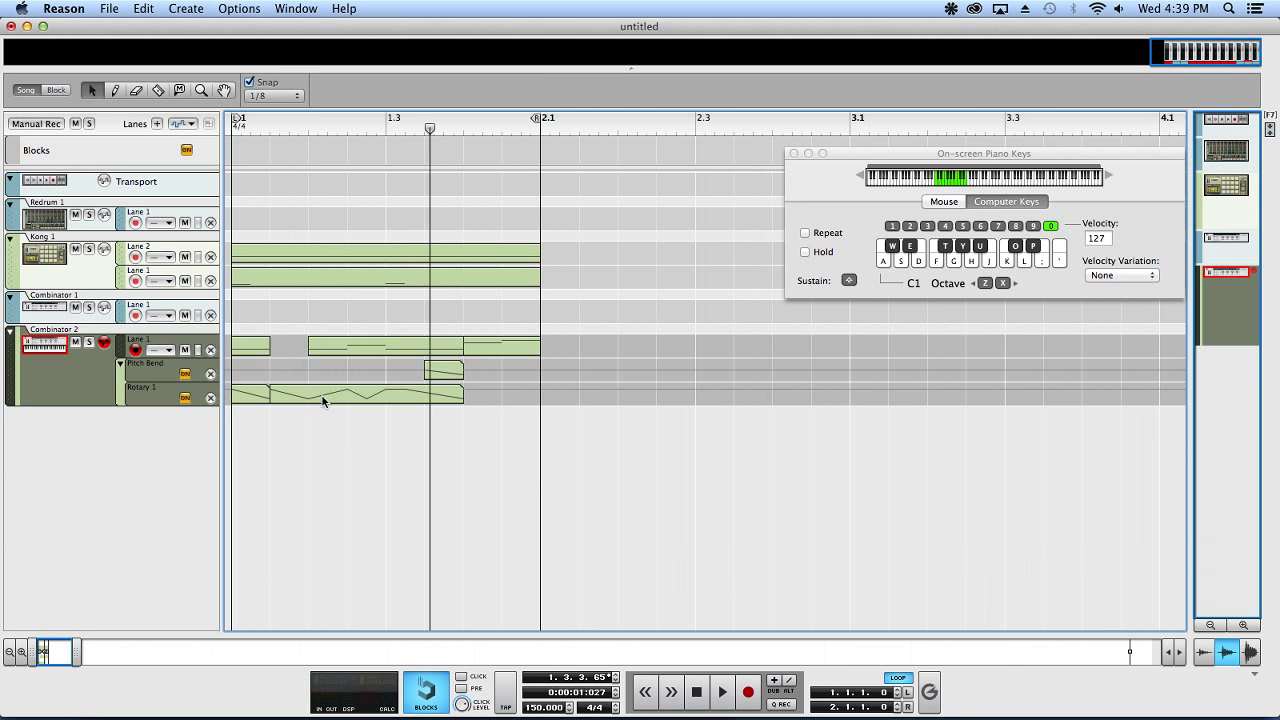
- Duplicate the long Rotary 1 clip at 1.4.1, shorten the copy to 0.1.2.0 and play the loop
{"action": "left_click_drag", "start_coordinate": [322, 400], "coordinate": [514, 423]}
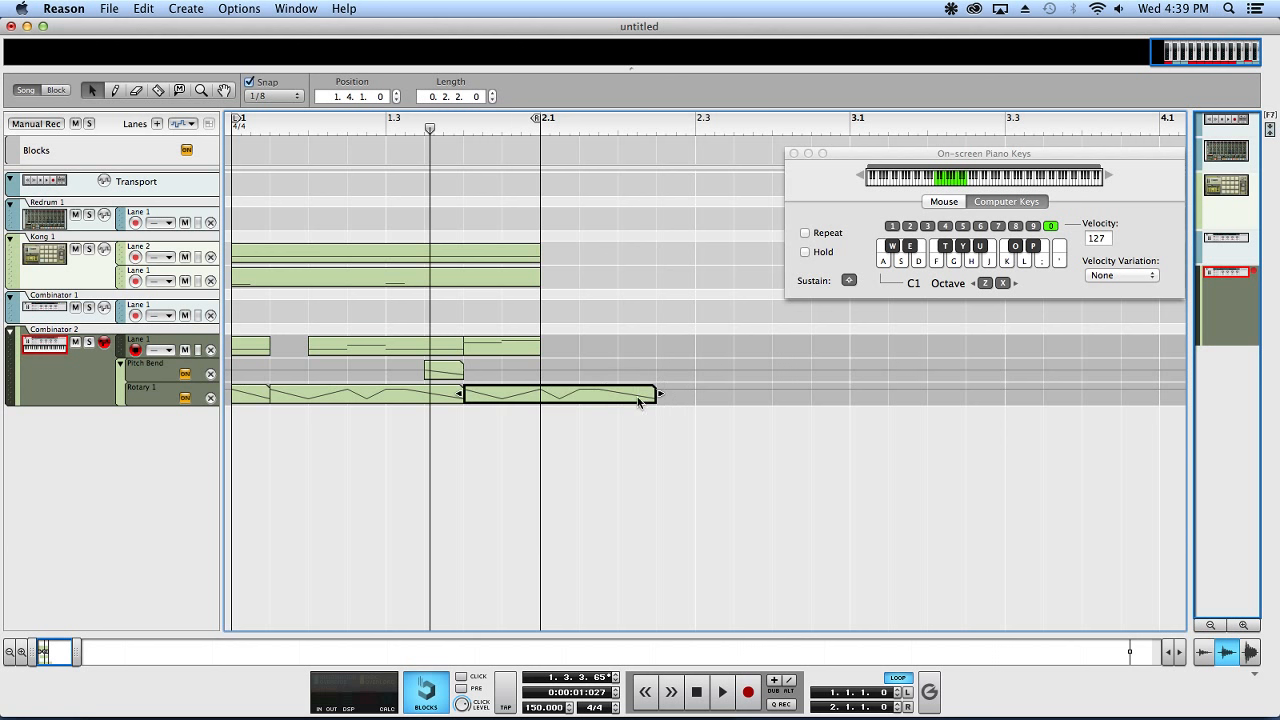
{"action": "left_click_drag", "start_coordinate": [660, 394], "coordinate": [570, 405]}
{"action": "key", "text": "space"}
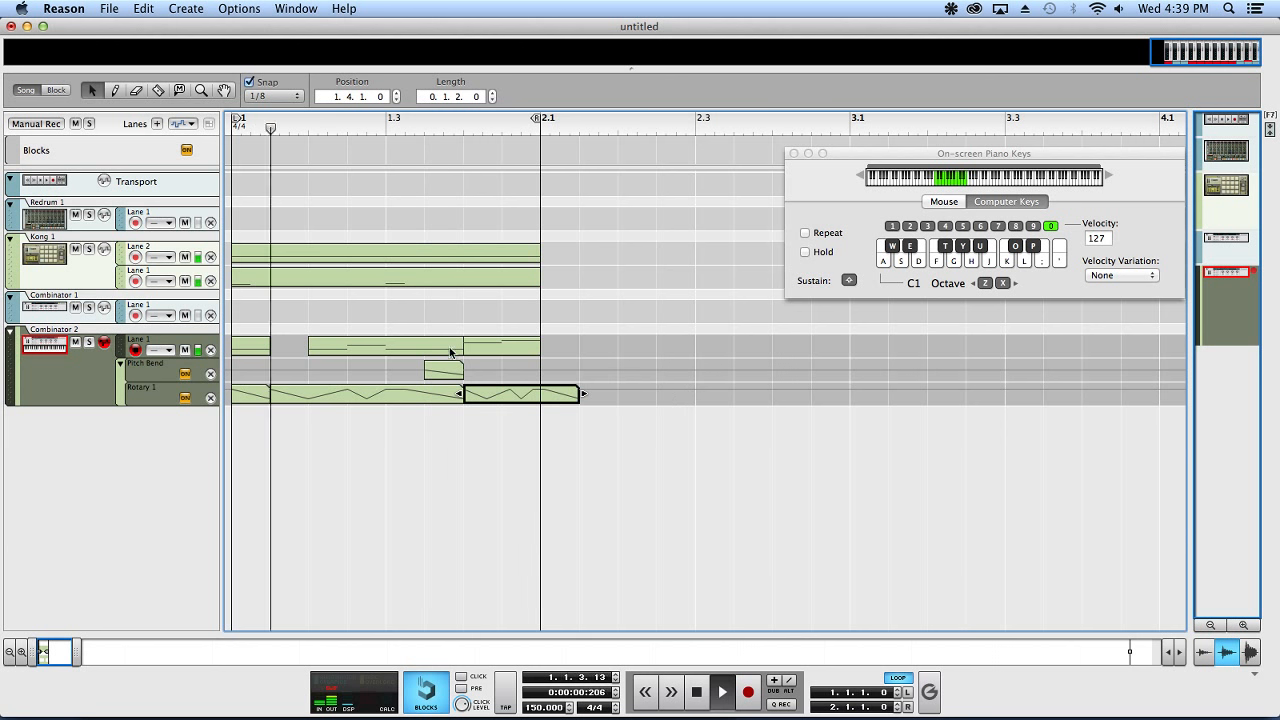
- Copy the Pitch Bend clip to 1.2.1 and play the loop with the added bend
{"action": "key", "text": "space"}
{"action": "left_click_drag", "start_coordinate": [448, 370], "coordinate": [316, 377]}
{"action": "key", "text": "space"}
{"action": "key", "text": "space"}
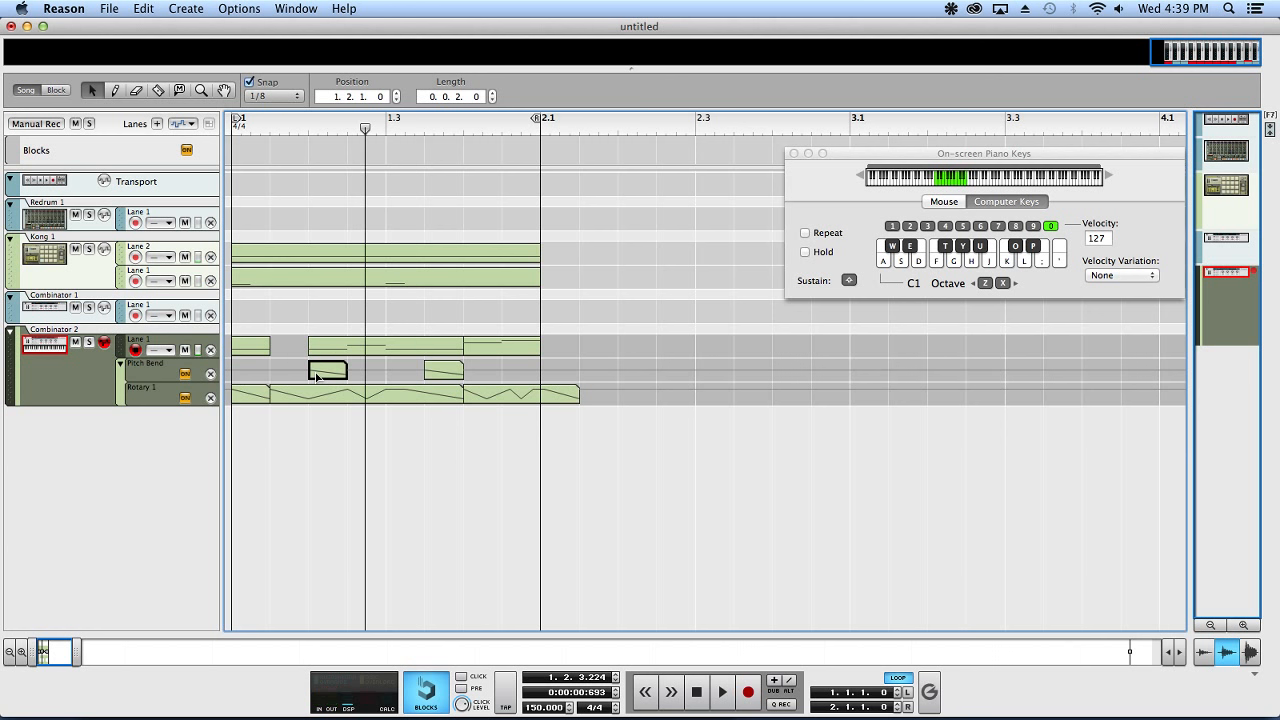
{"action": "left_click", "coordinate": [336, 148]}
{"action": "key", "text": "space"}
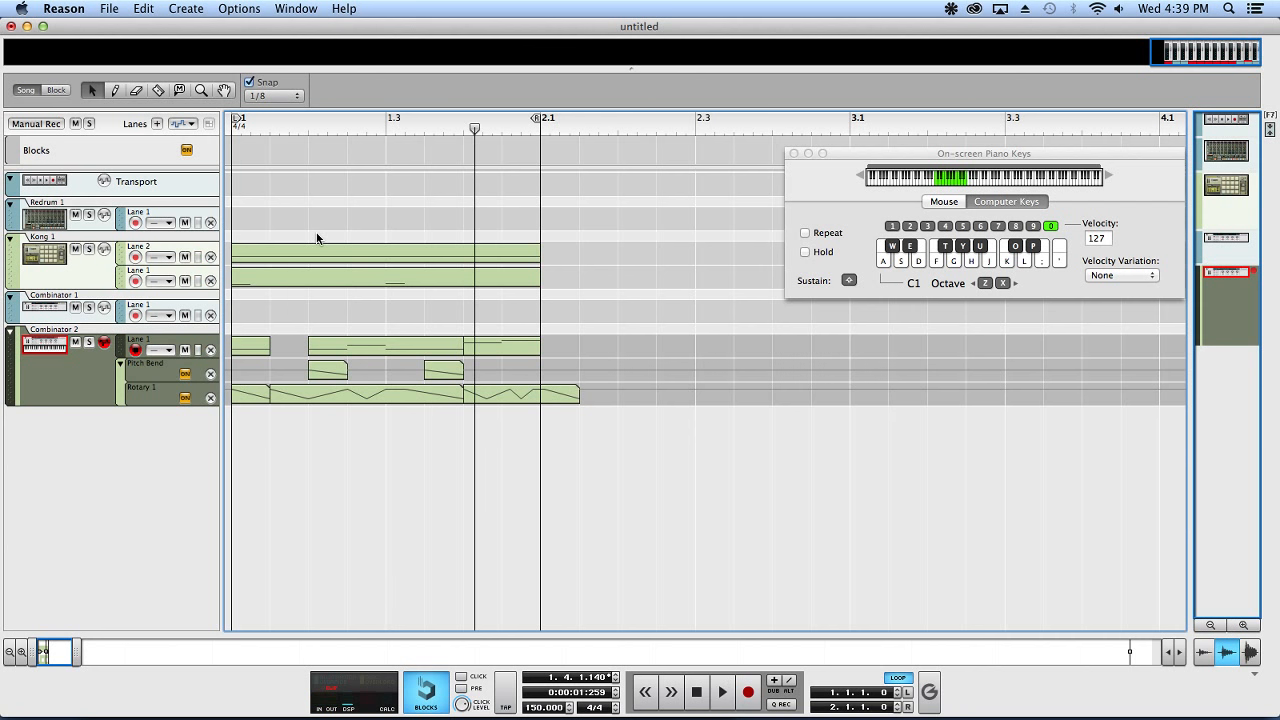
- Review Combinator 2's device chain in the rack, from the RV7000 reverb back up to the NN19 and the Combinator programmer
{"action": "key", "text": "F6"}
{"action": "scroll", "coordinate": [317, 238], "scroll_direction": "down", "scroll_amount": 10}
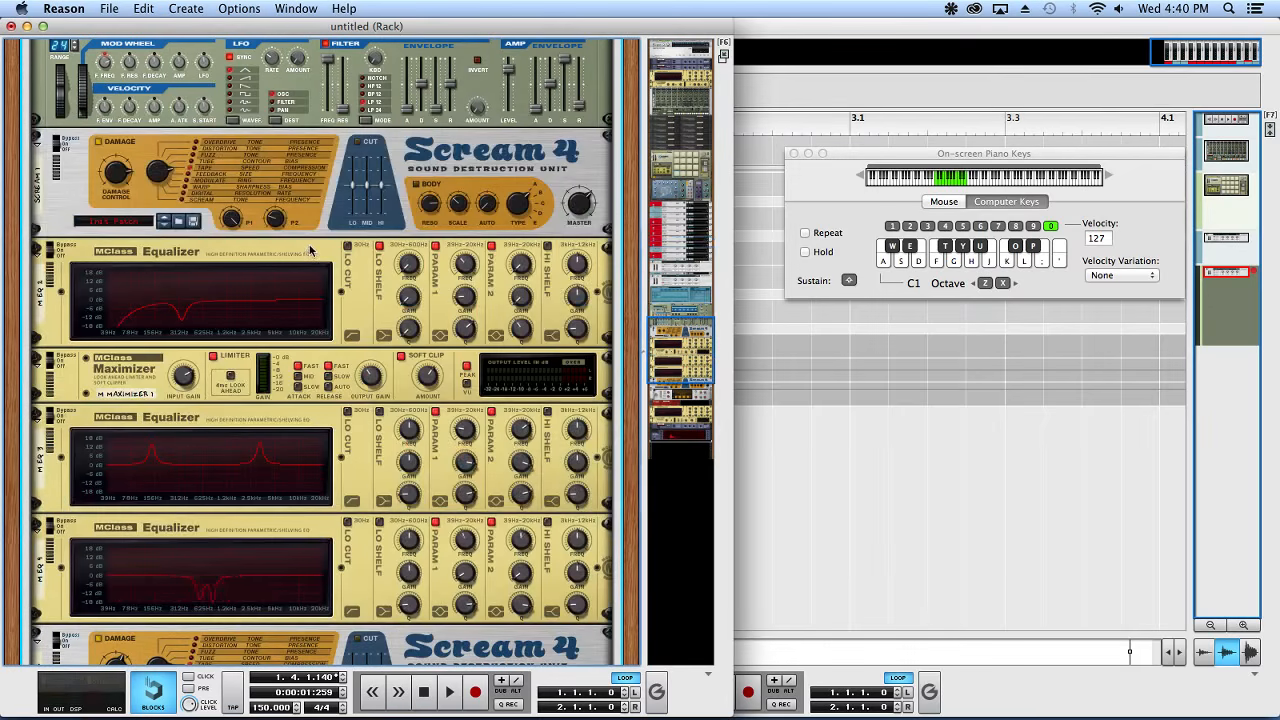
{"action": "scroll", "coordinate": [310, 240], "scroll_direction": "down", "scroll_amount": 15}
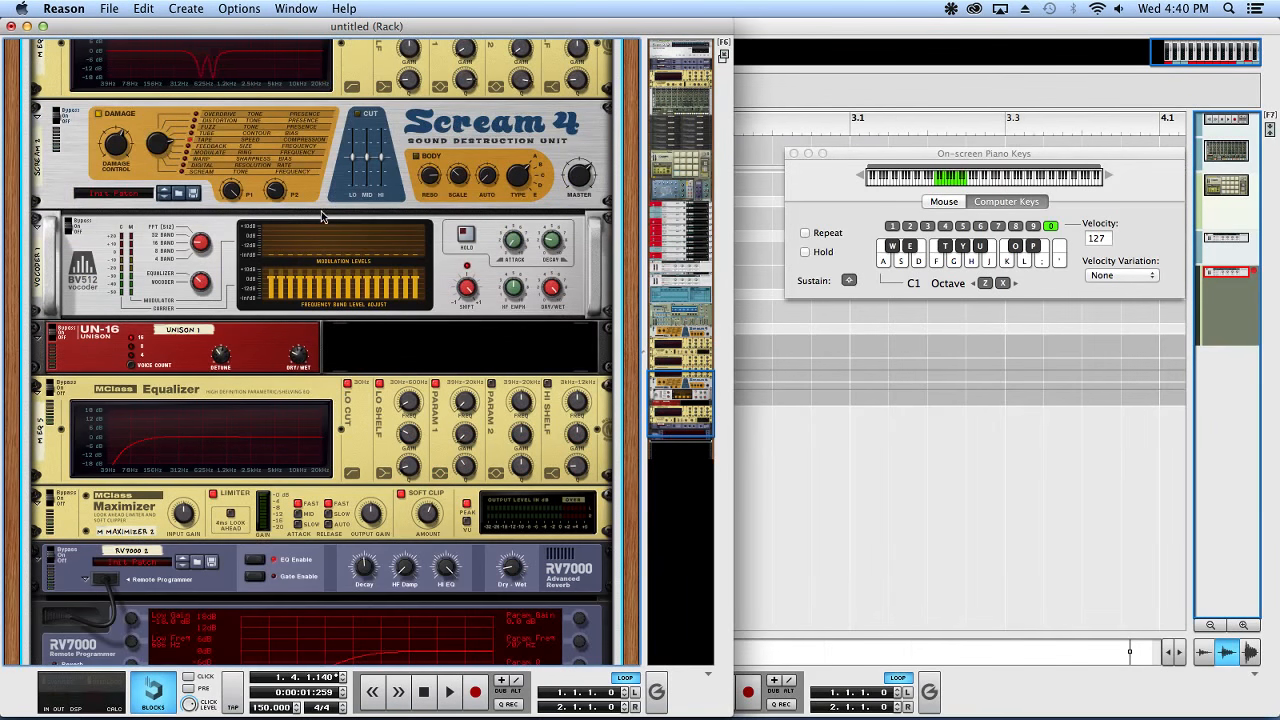
{"action": "scroll", "coordinate": [430, 243], "scroll_direction": "down", "scroll_amount": 5}
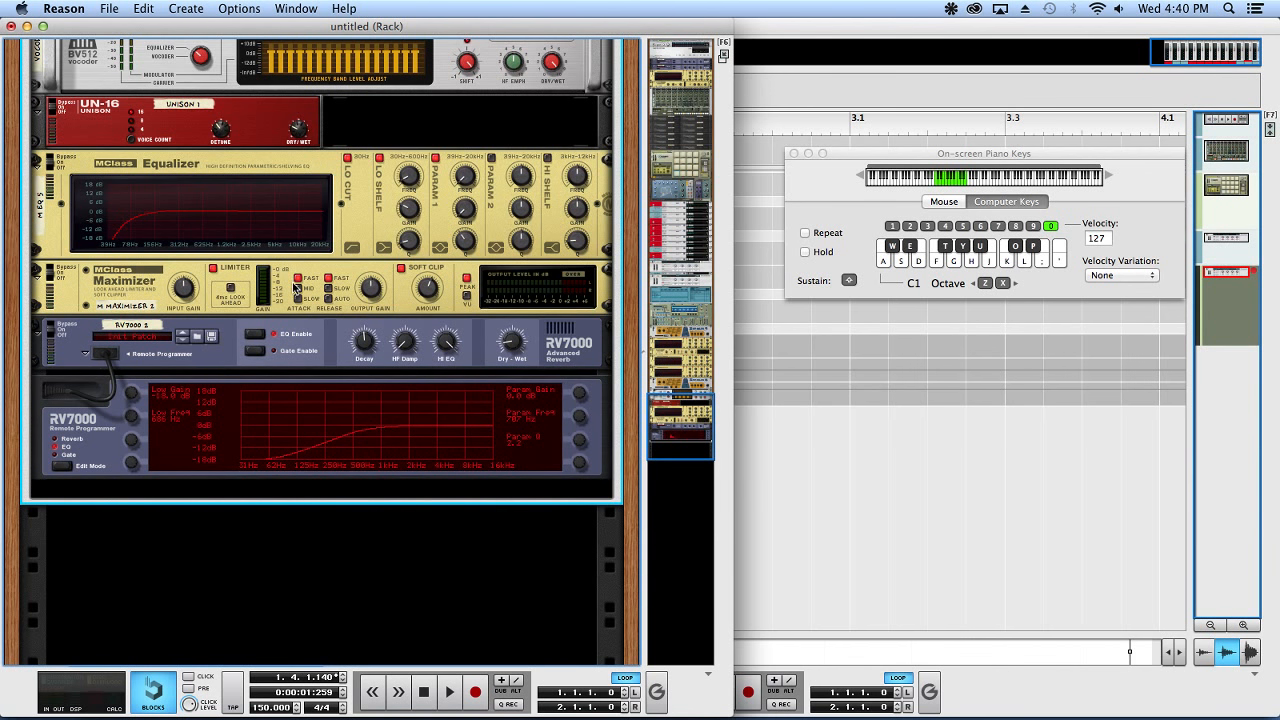
{"action": "scroll", "coordinate": [240, 334], "scroll_direction": "up", "scroll_amount": 10}
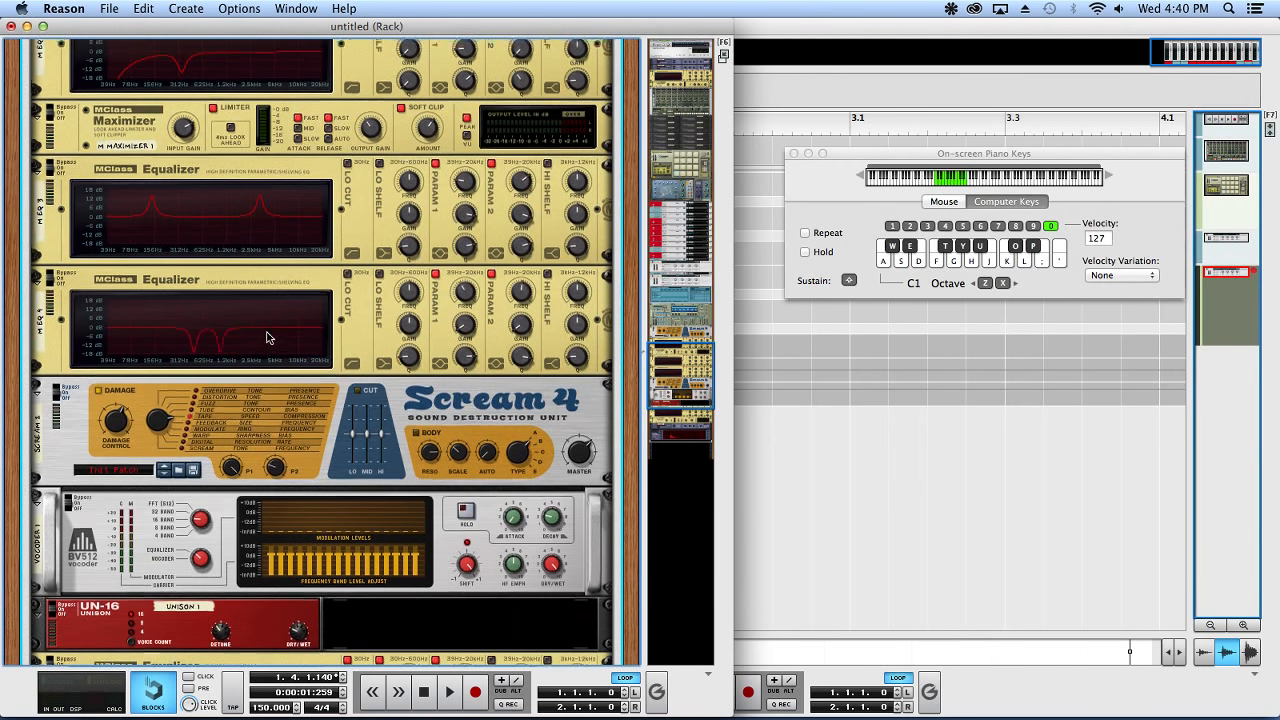
{"action": "scroll", "coordinate": [260, 337], "scroll_direction": "up", "scroll_amount": 3}
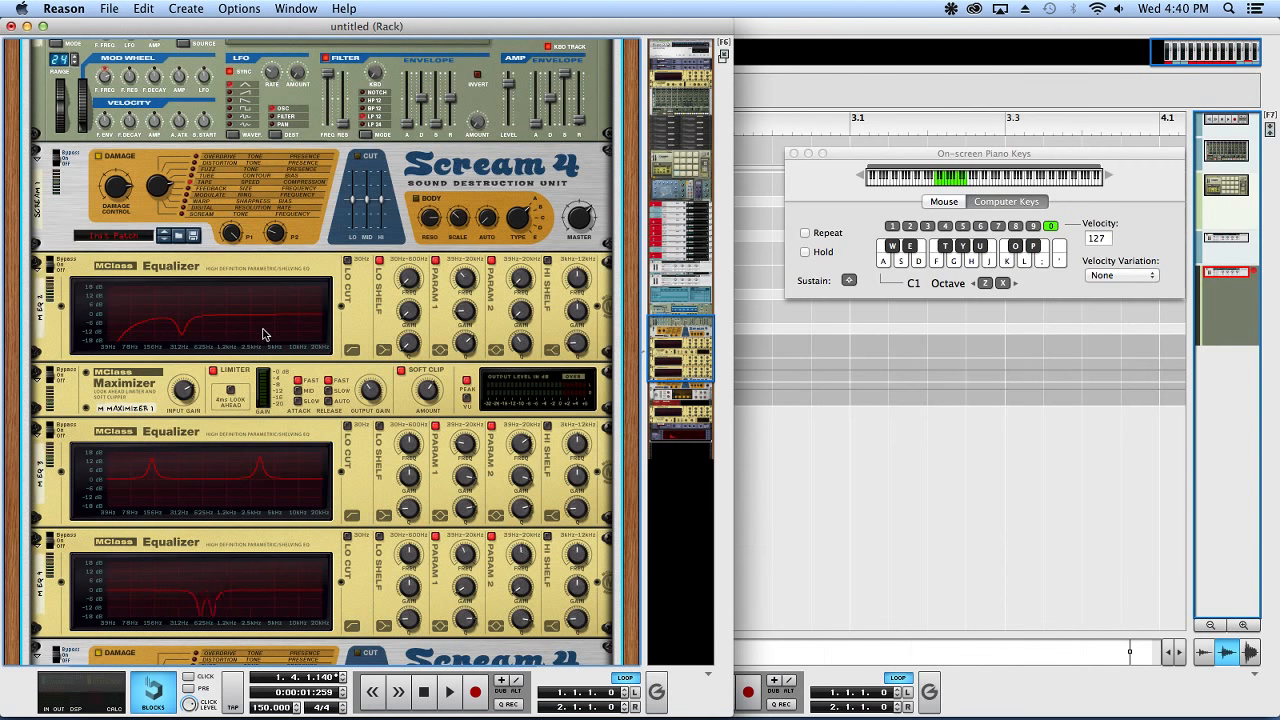
{"action": "scroll", "coordinate": [264, 333], "scroll_direction": "up", "scroll_amount": 2}
{"action": "scroll", "coordinate": [264, 333], "scroll_direction": "up", "scroll_amount": 10}
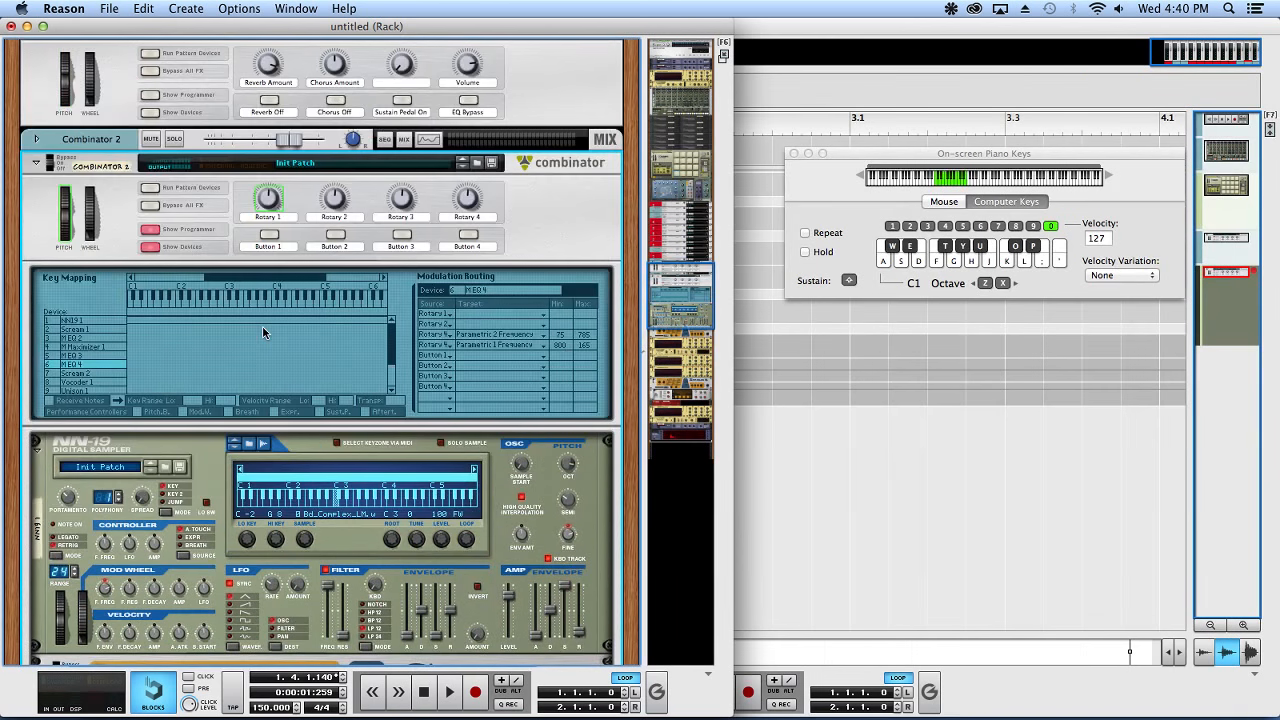